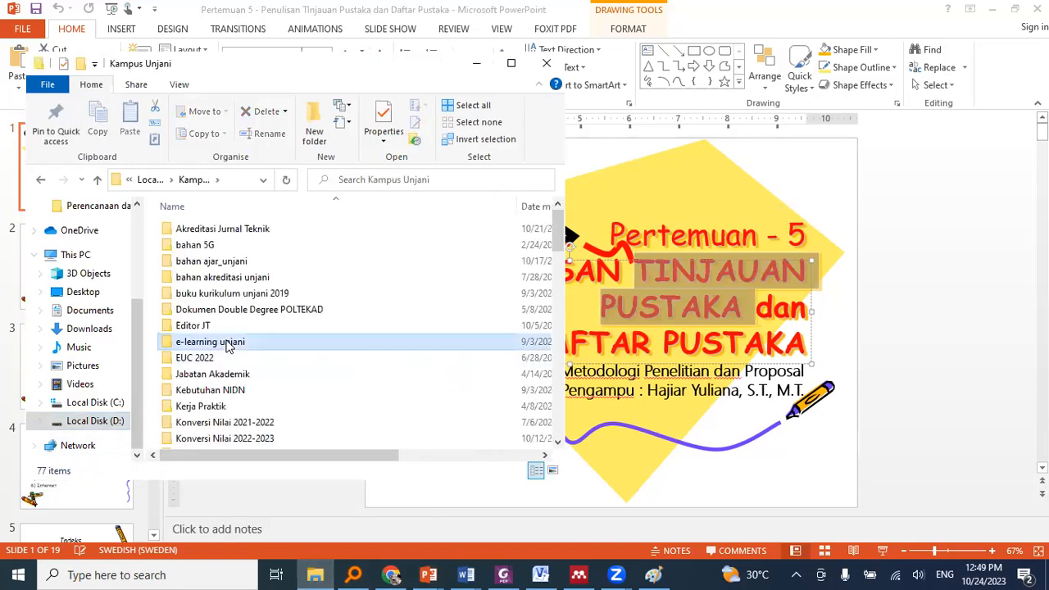
- Open the Kumpulan TA Mahasiswa folder inside Tugas Akhir Mahasiswa
scroll(228, 344, down, 5)
key(Return)
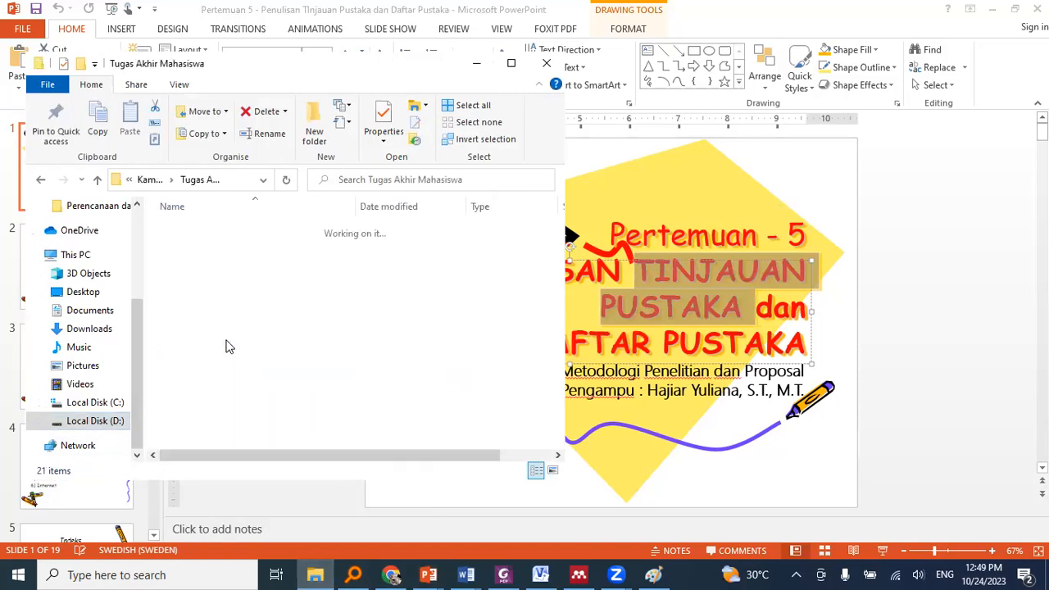
click(234, 313)
double_click(235, 313)
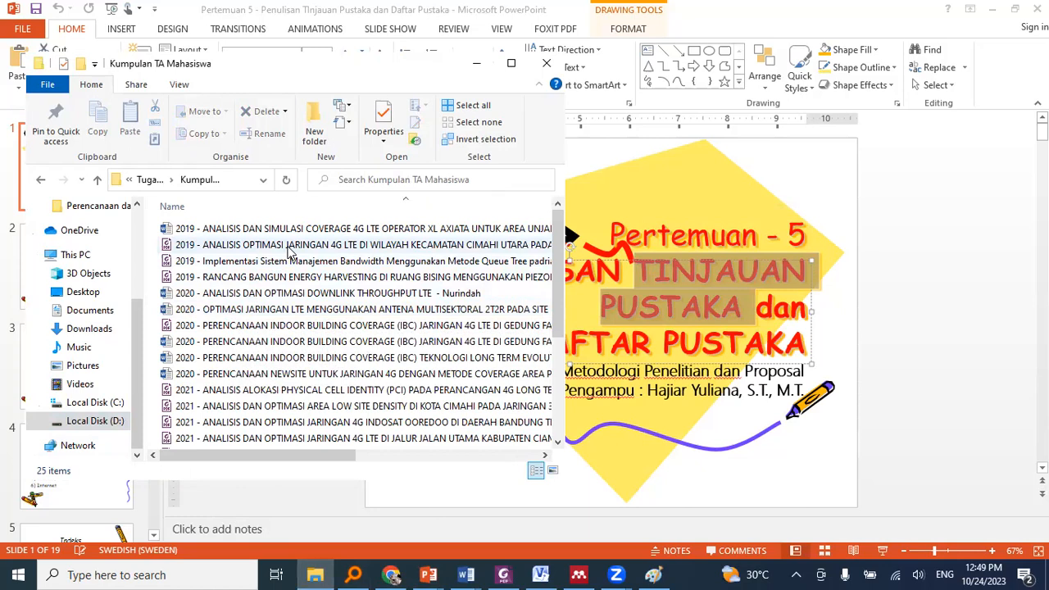
- Open the 2023 thesis on planning a new 4G site in the Cikopo-Palimanan toll area and enable editing
scroll(288, 250, down, 4)
click(363, 424)
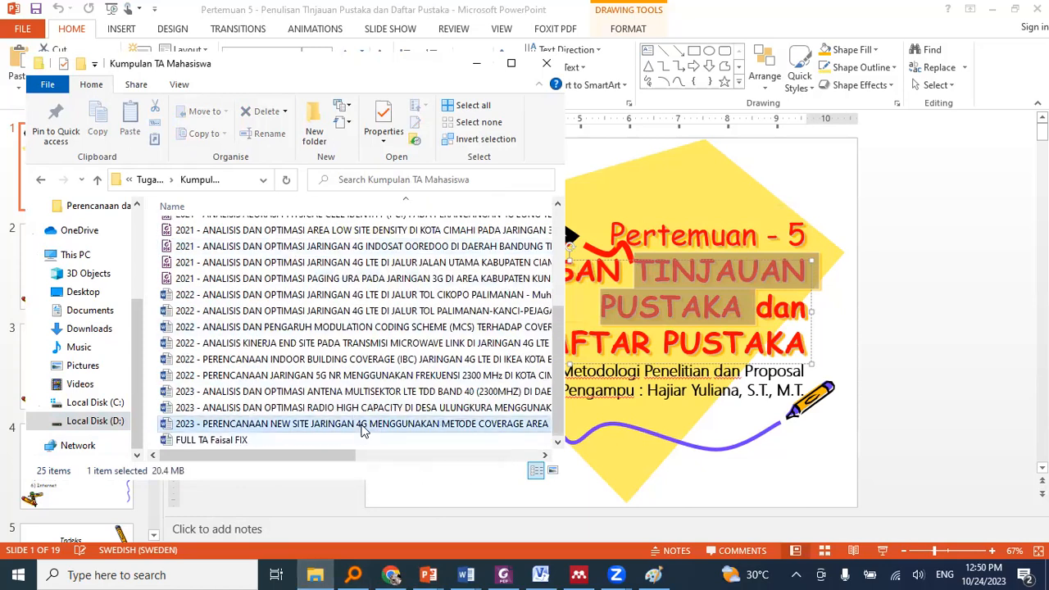
double_click(361, 424)
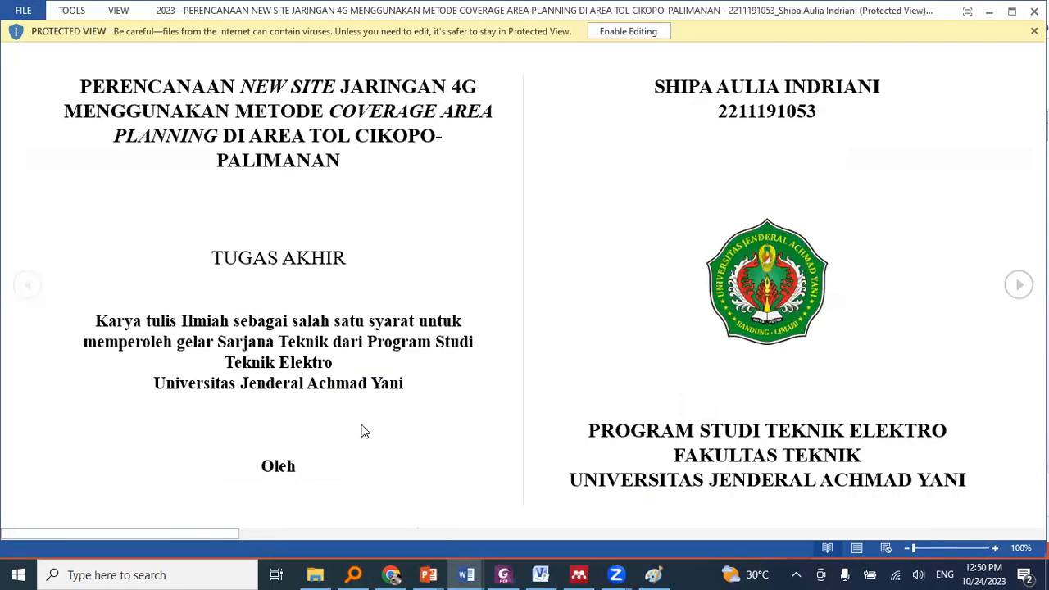
click(651, 31)
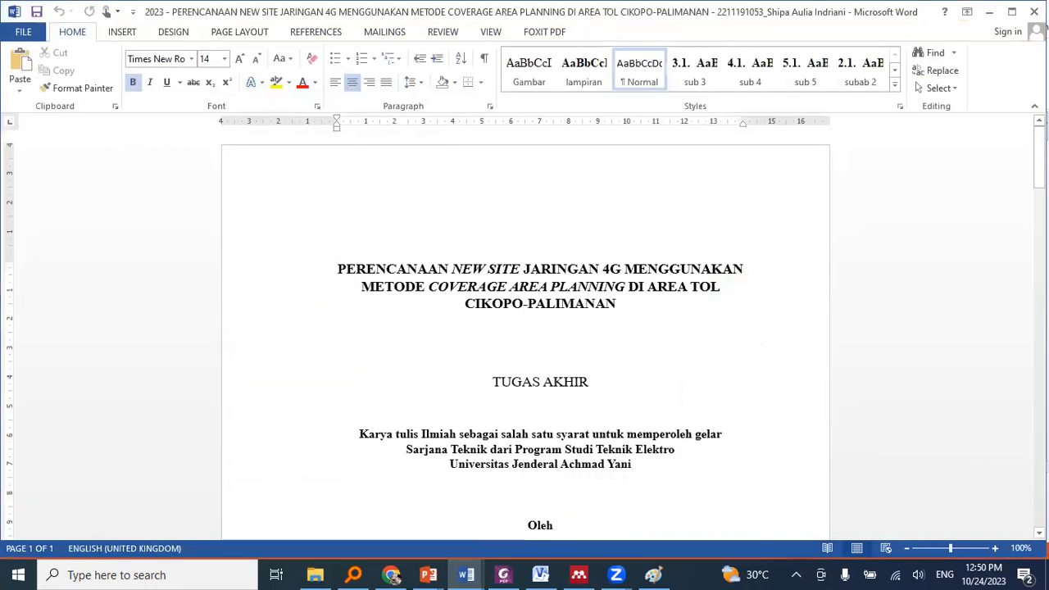
- Look through the thesis front matter, from the approval page and abstract to the lists, up to section 1.1 Latar Belakang
scroll(945, 415, down, 20)
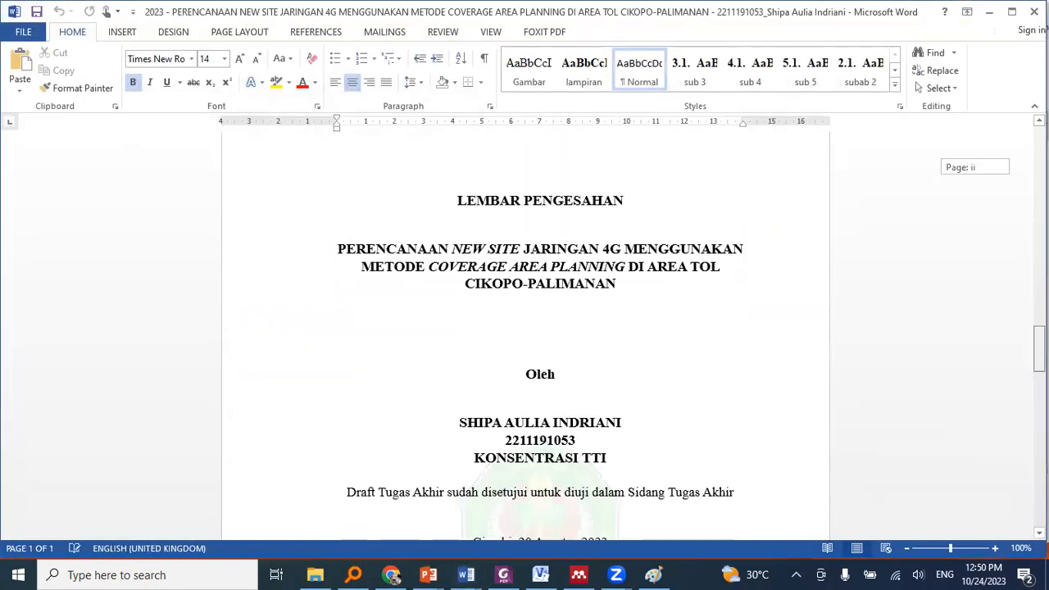
scroll(946, 414, down, 12)
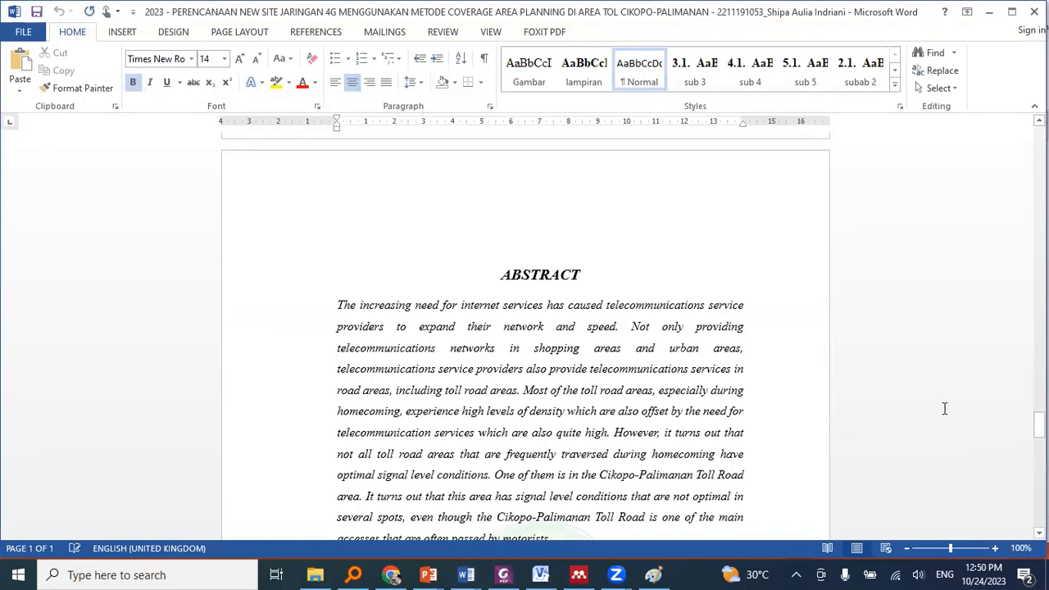
scroll(944, 408, down, 15)
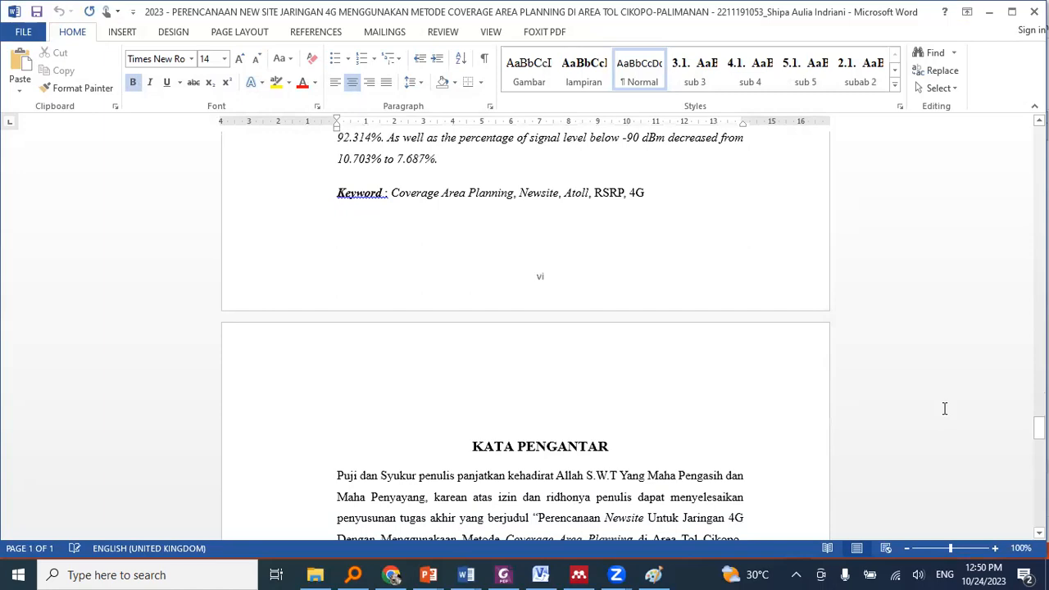
scroll(944, 408, down, 15)
scroll(944, 408, down, 15)
scroll(944, 408, down, 20)
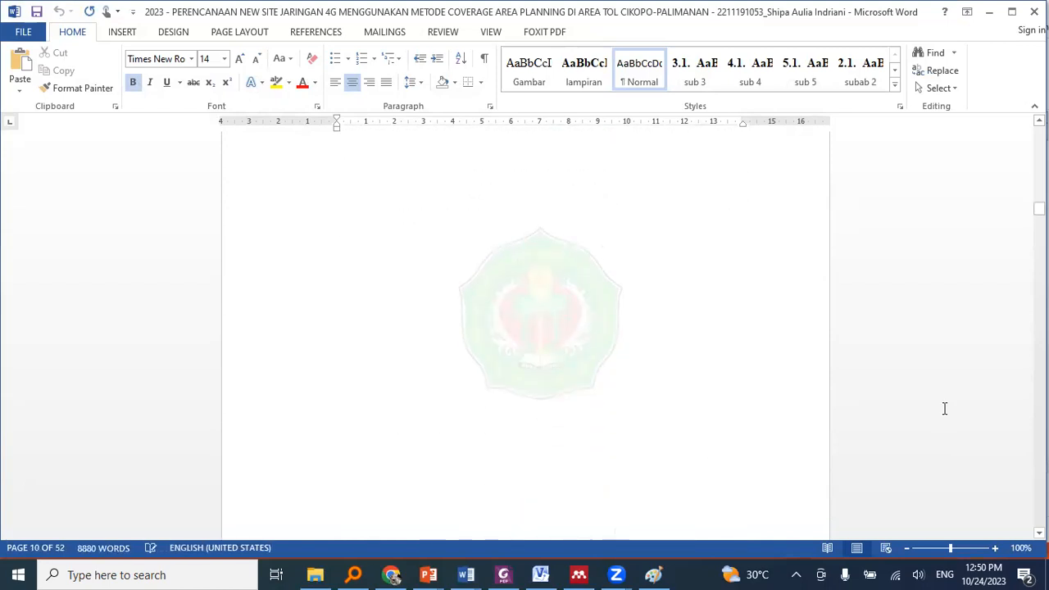
scroll(944, 409, down, 15)
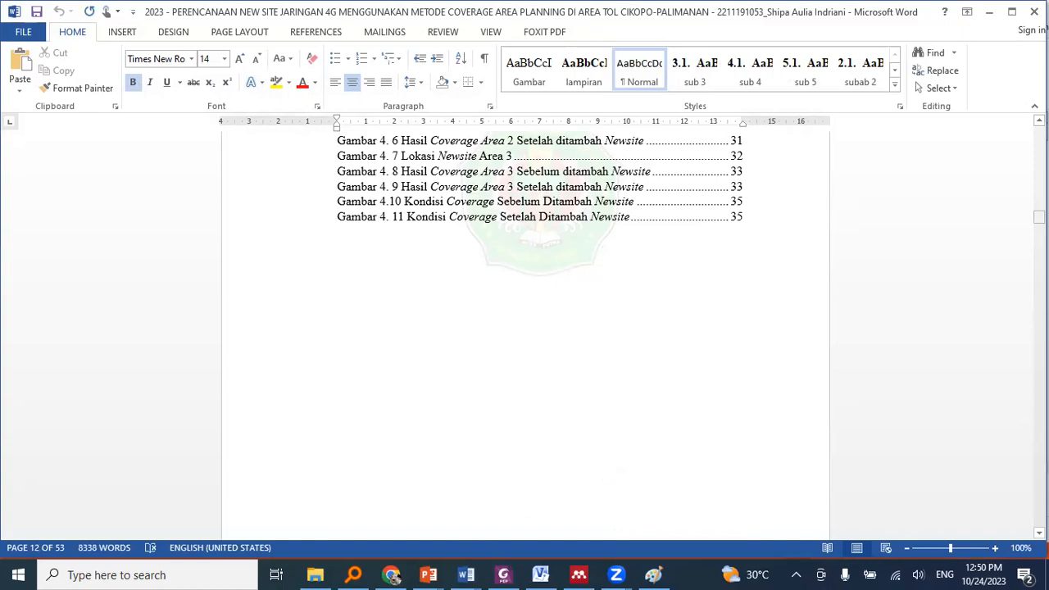
scroll(984, 273, down, 8)
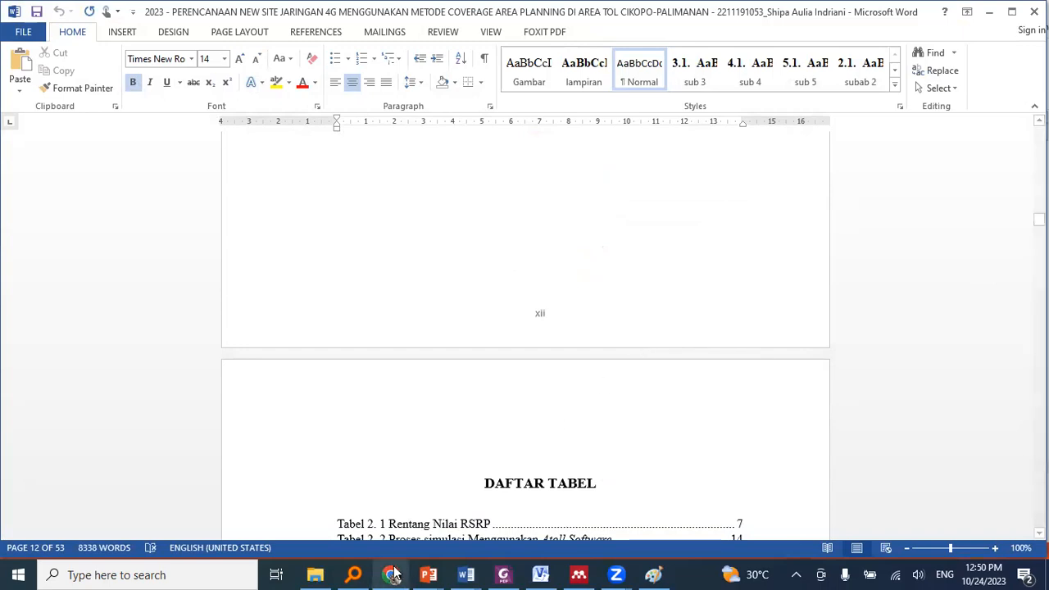
scroll(548, 401, down, 3)
scroll(548, 399, down, 7)
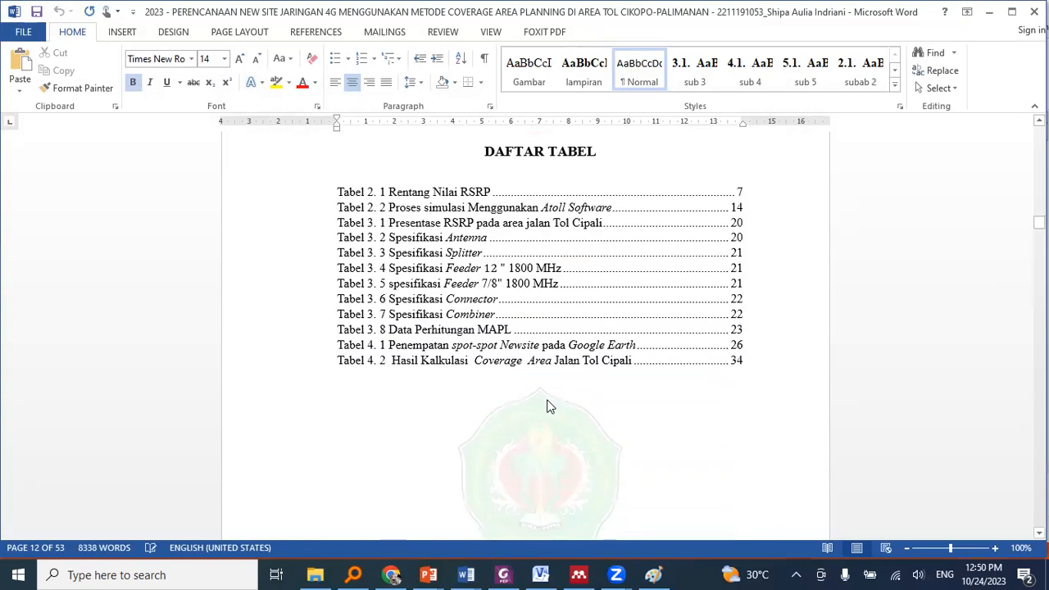
scroll(548, 399, down, 20)
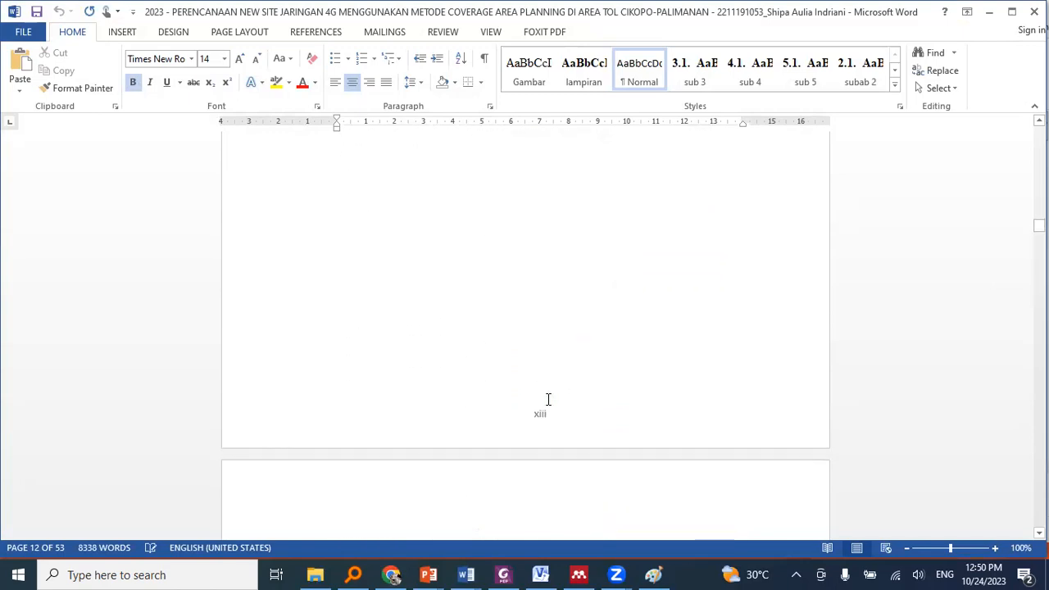
scroll(549, 399, down, 20)
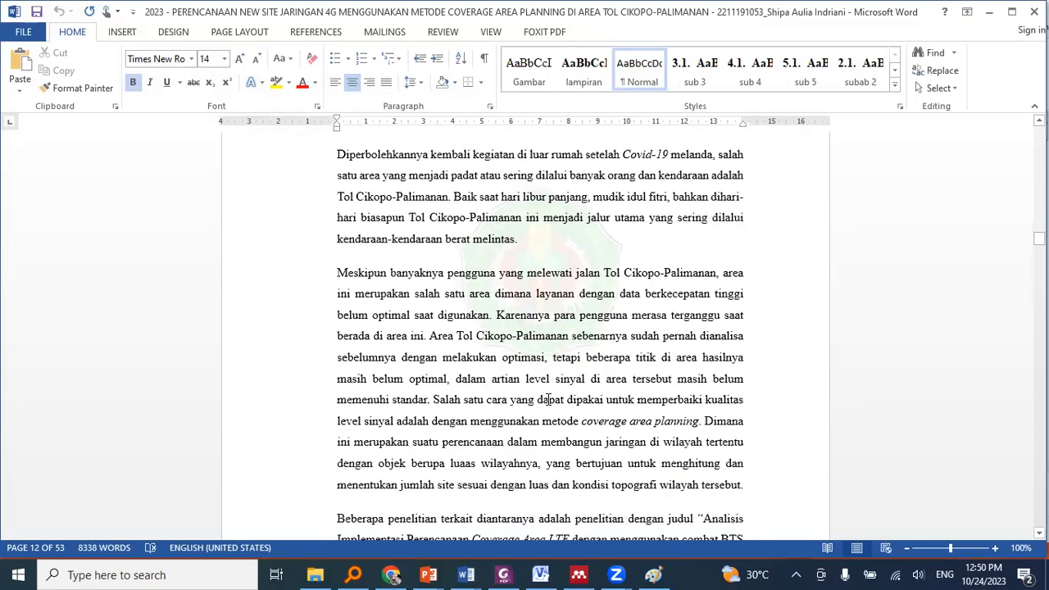
scroll(549, 399, up, 5)
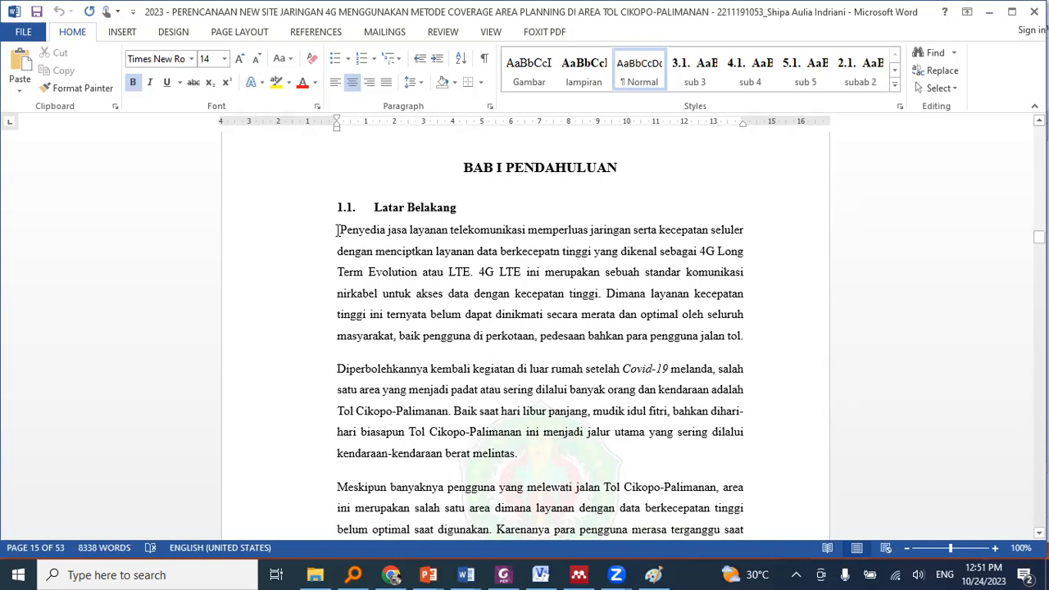
- Examine the Latar Belakang paragraph beginning "Beberapa penelitian terkait" and its citation [1]
click(337, 230)
scroll(528, 457, down, 1)
scroll(522, 432, down, 2)
scroll(522, 431, down, 6)
scroll(522, 432, down, 2)
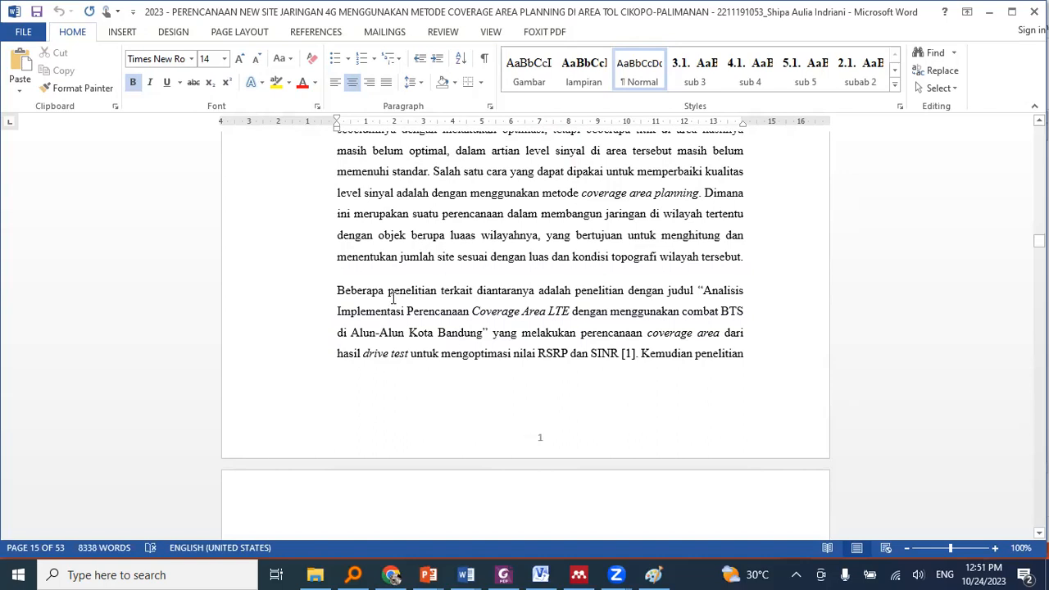
drag(337, 291, 458, 292)
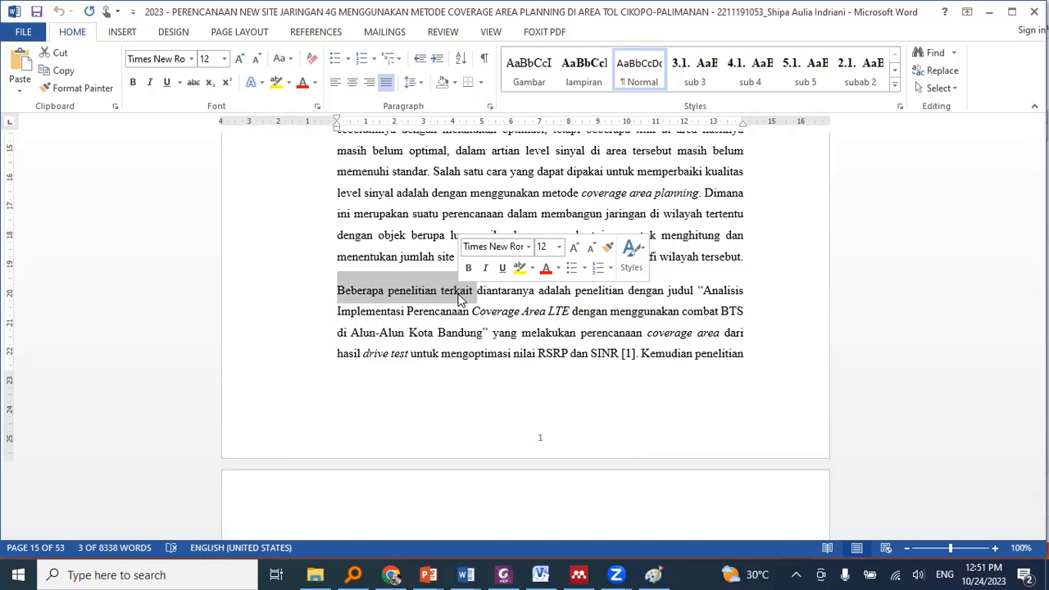
click(498, 297)
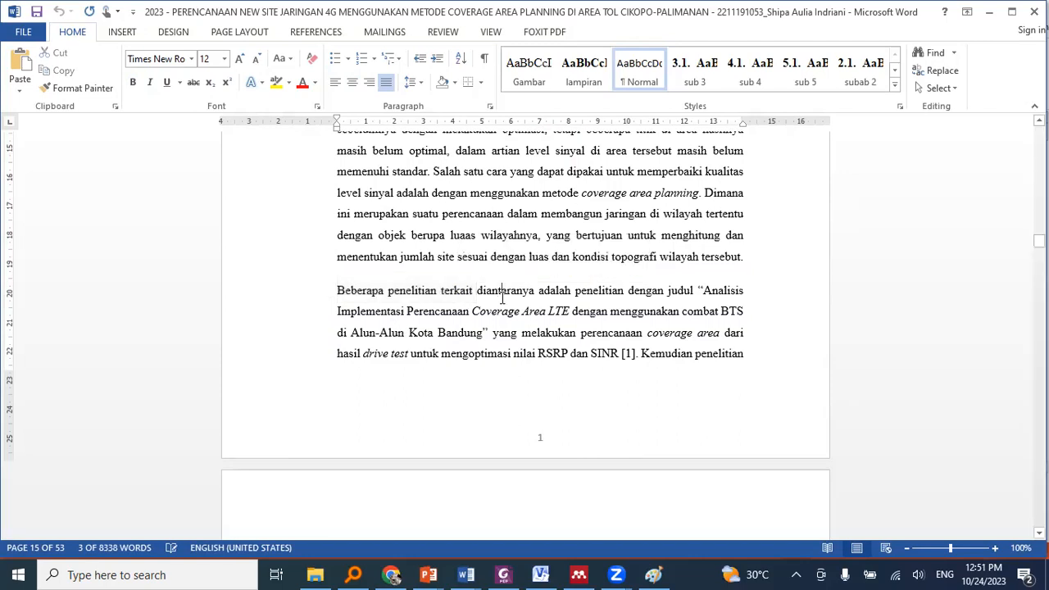
click(627, 353)
scroll(598, 330, down, 1)
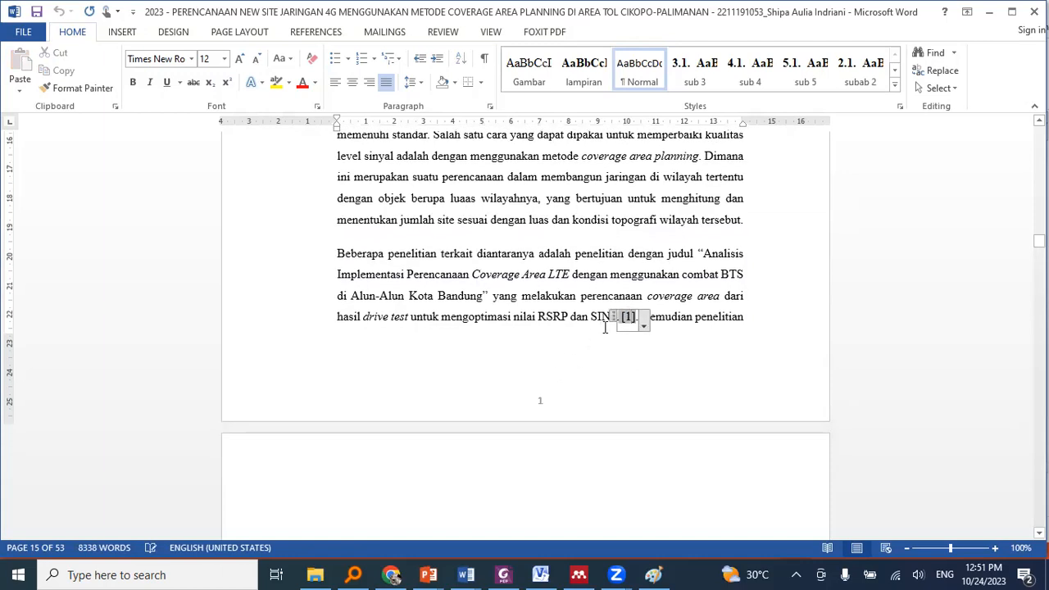
click(666, 317)
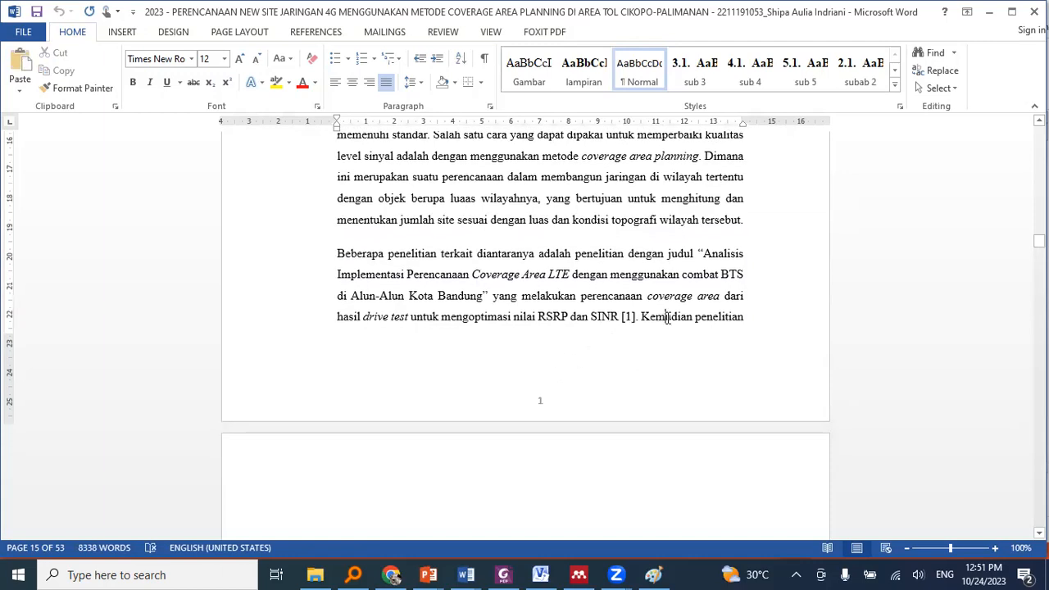
- Review how the related-research paragraph continues on the following page, including the study cited as [2]
scroll(401, 259, down, 2)
drag(336, 176, 408, 296)
scroll(409, 301, down, 2)
click(398, 256)
scroll(395, 254, up, 1)
scroll(394, 254, up, 1)
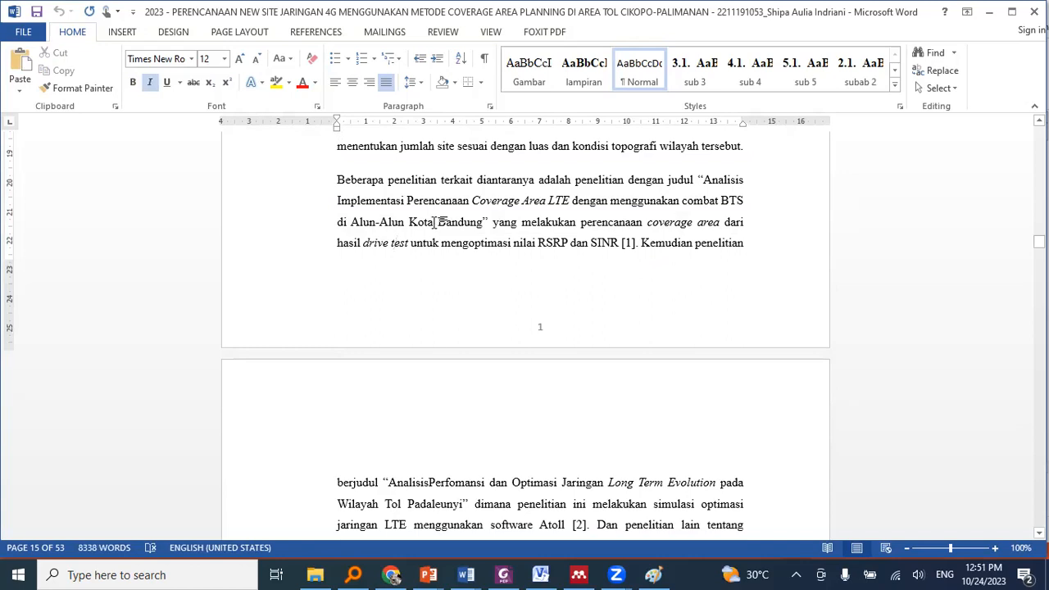
- Go to the DAFTAR PUSTAKA page near the end of the thesis to view its numbered references
scroll(435, 223, down, 1)
drag(1038, 241, 1038, 524)
scroll(887, 430, up, 15)
scroll(884, 420, up, 20)
scroll(883, 420, down, 4)
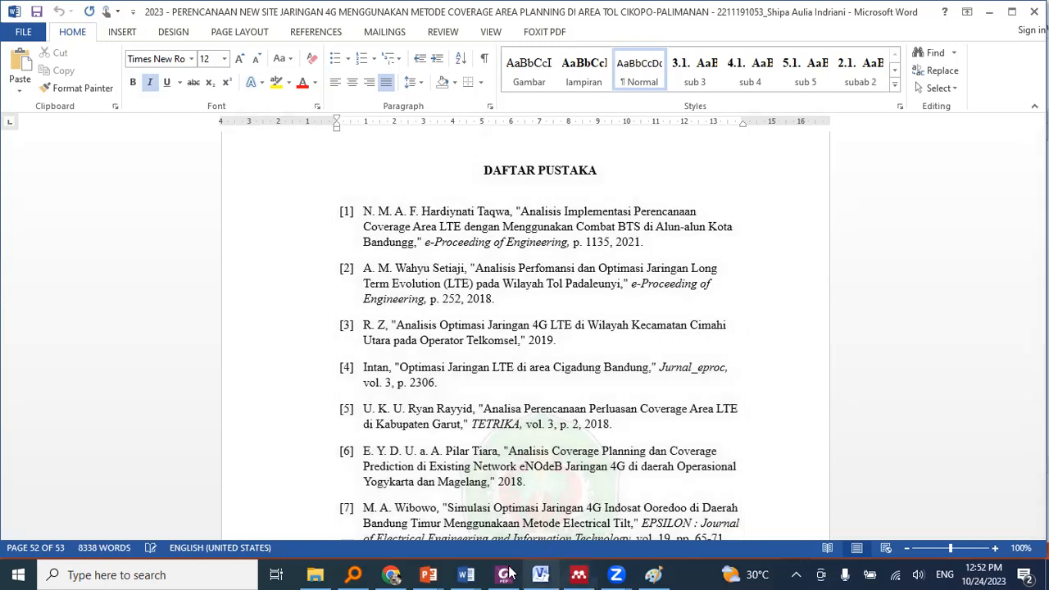
- Switch to the Pertemuan 5 presentation in PowerPoint and show slide 2, "Tinjauan Pustaka mempunyai arti"
click(429, 574)
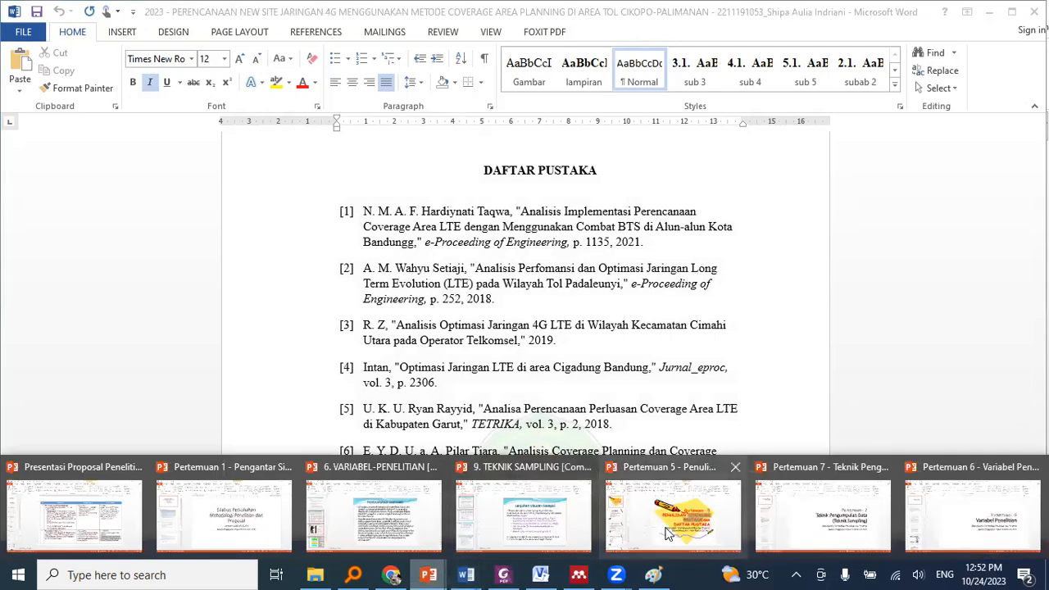
click(668, 532)
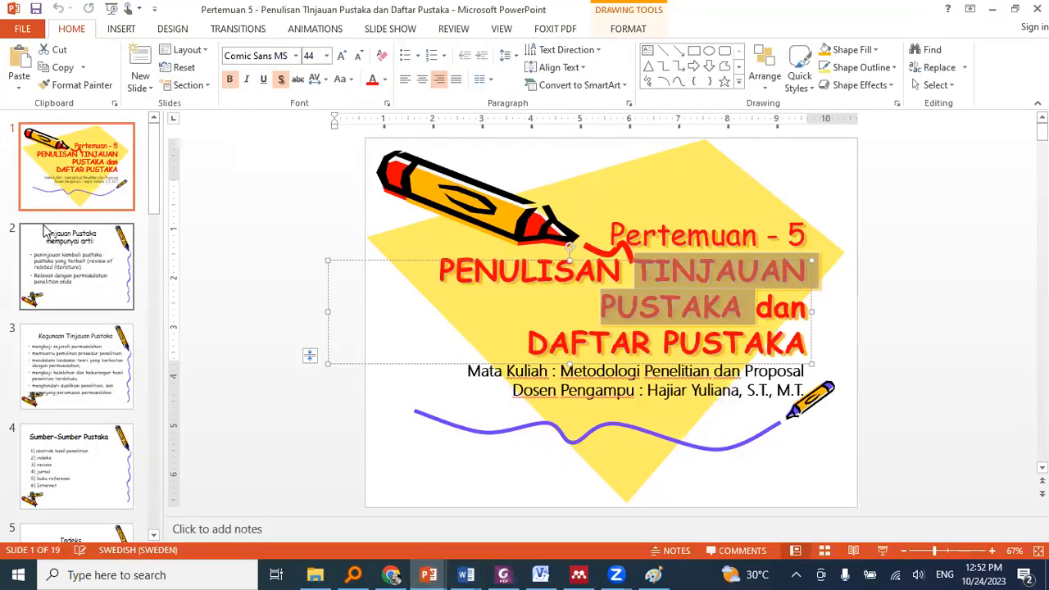
click(61, 250)
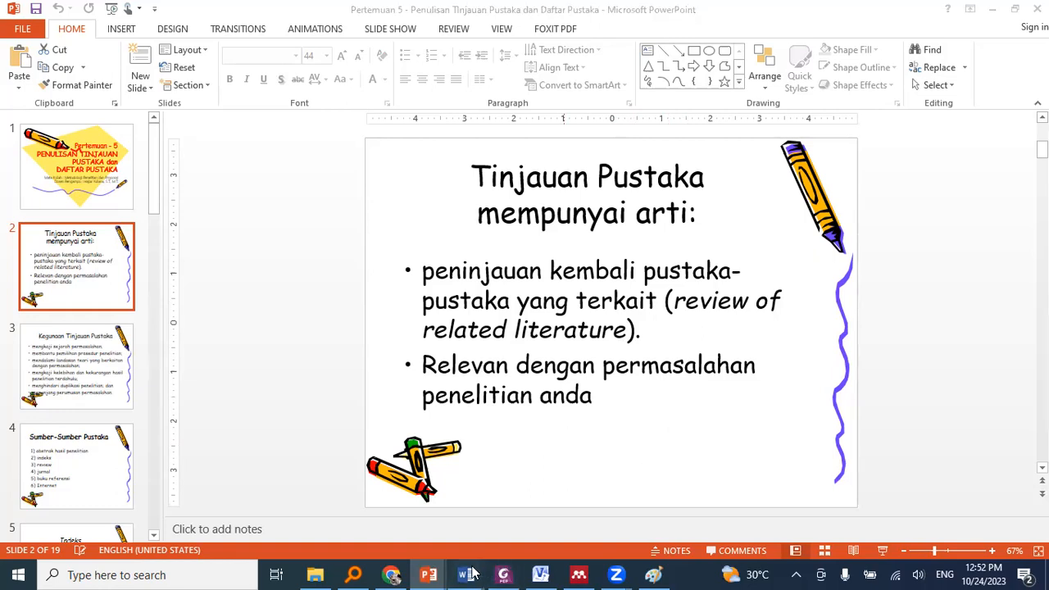
- Switch back to the thesis in Word and return to the related-research paragraph in Latar Belakang
mouse_move(468, 574)
click(574, 529)
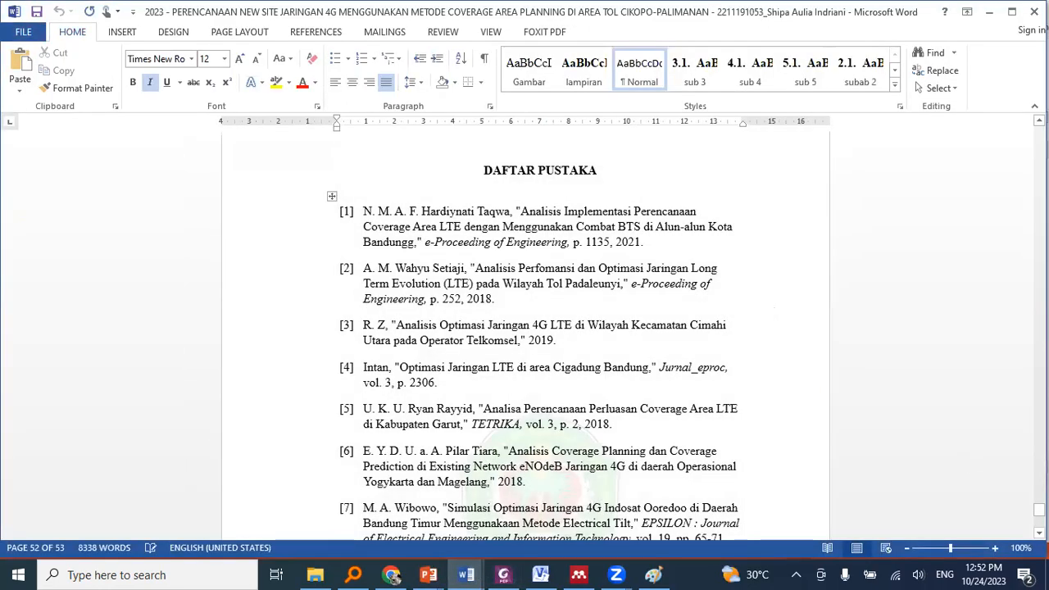
drag(1039, 510, 1039, 189)
scroll(909, 295, down, 15)
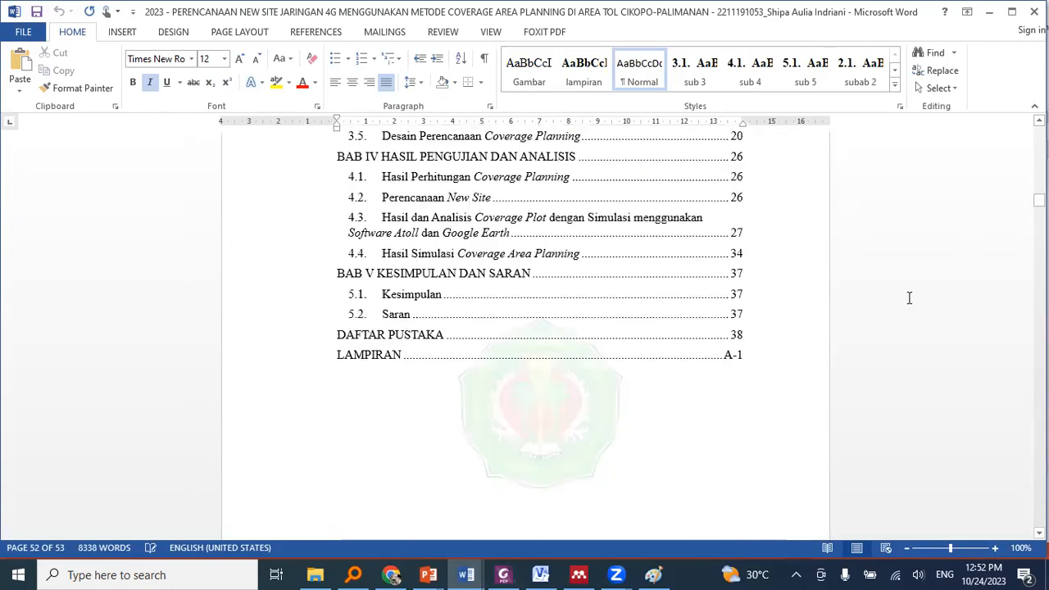
scroll(902, 303, down, 20)
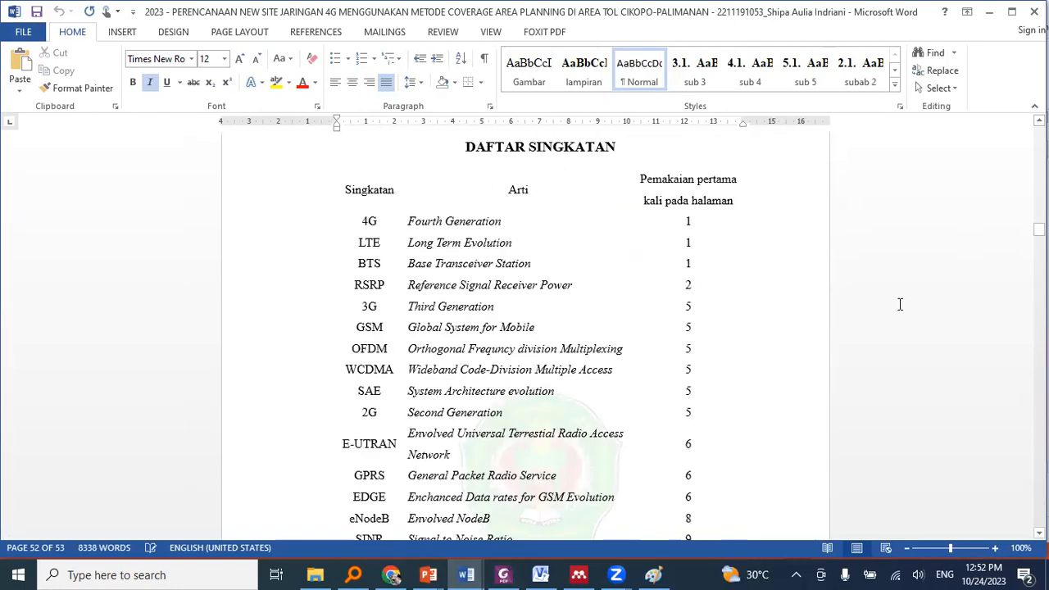
scroll(900, 301, down, 12)
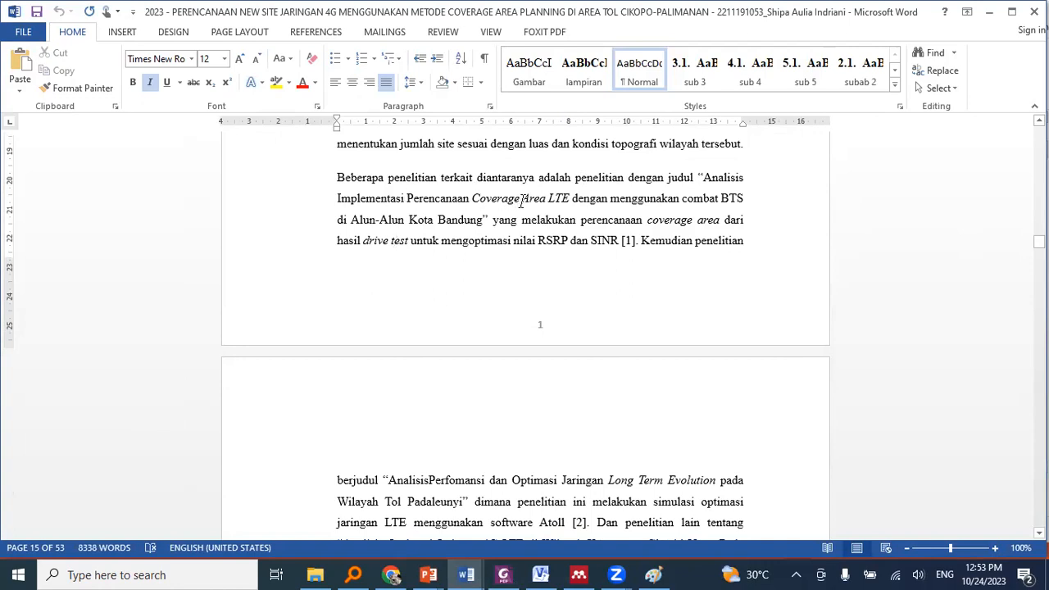
- Point out the words "Coverage Area" and "Coverage" in the first cited study's title by selecting them
drag(547, 199, 472, 199)
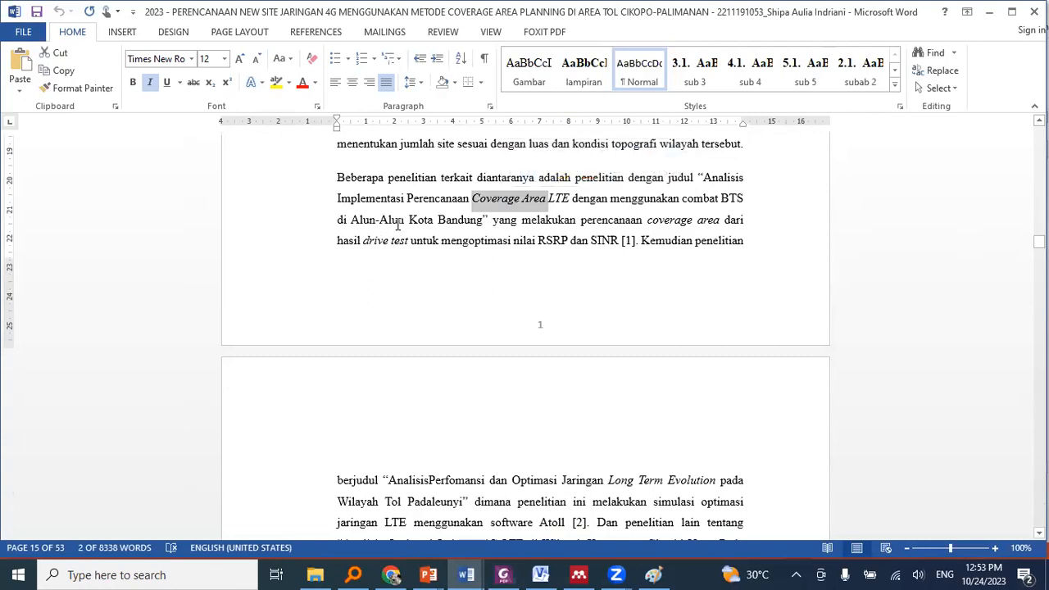
click(479, 221)
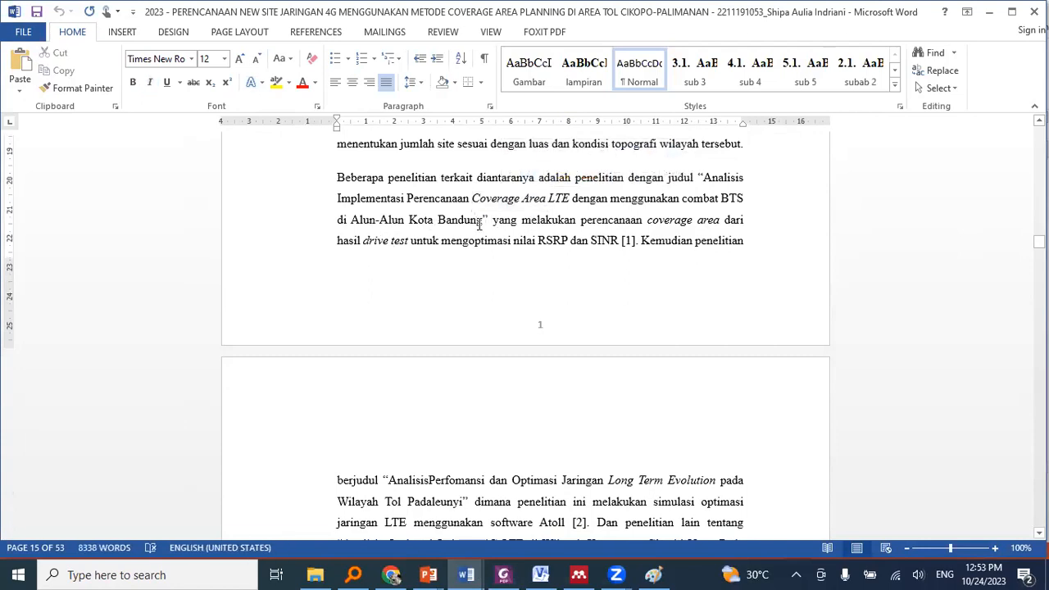
drag(473, 198, 521, 199)
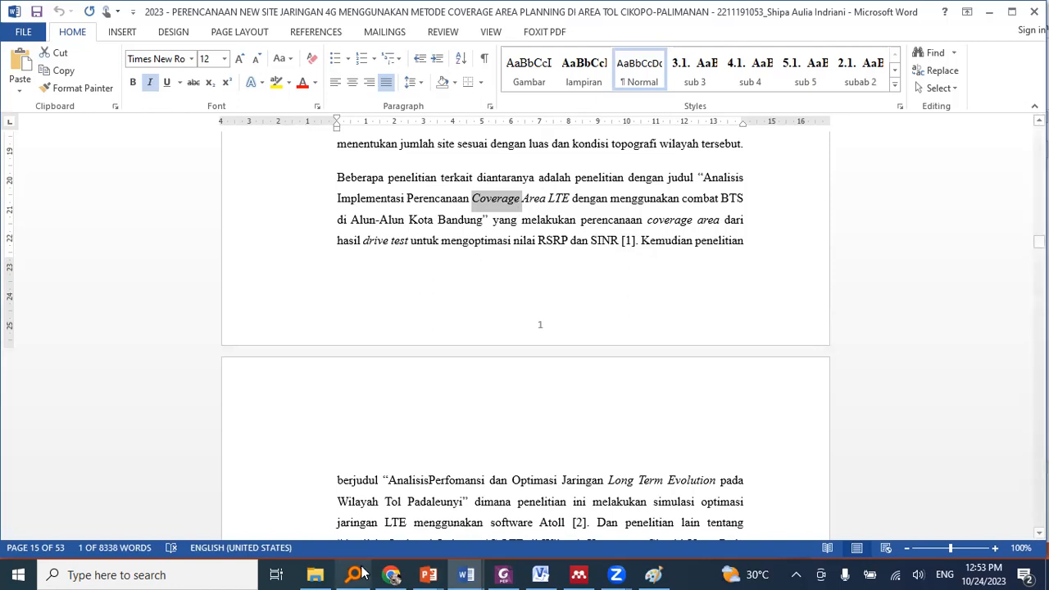
- Switch to Chrome and open the assignment "Tugas #4 - State of The Art" from the e-learning to-do list
click(393, 574)
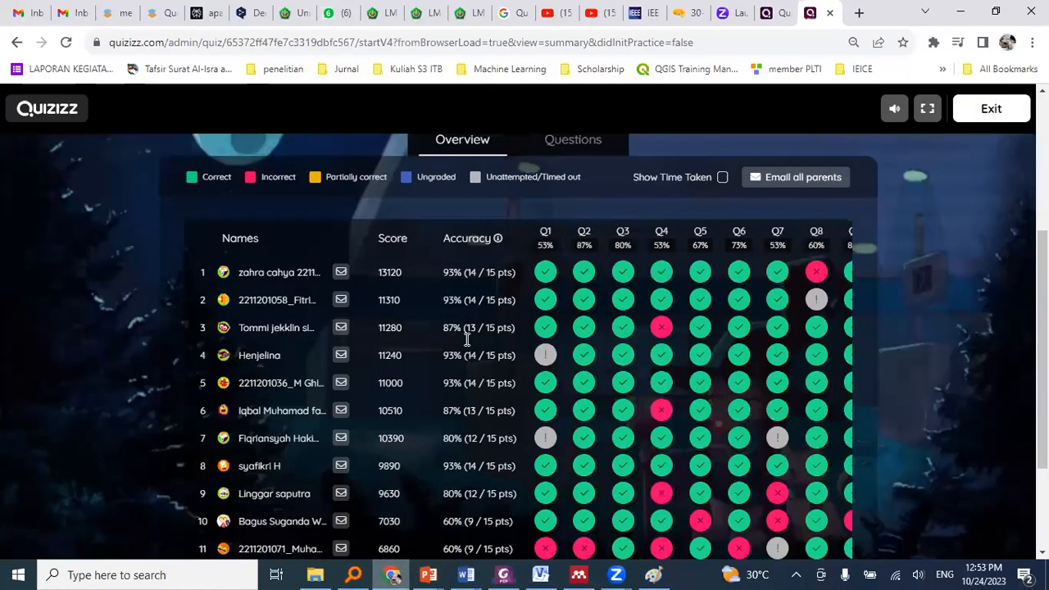
click(413, 14)
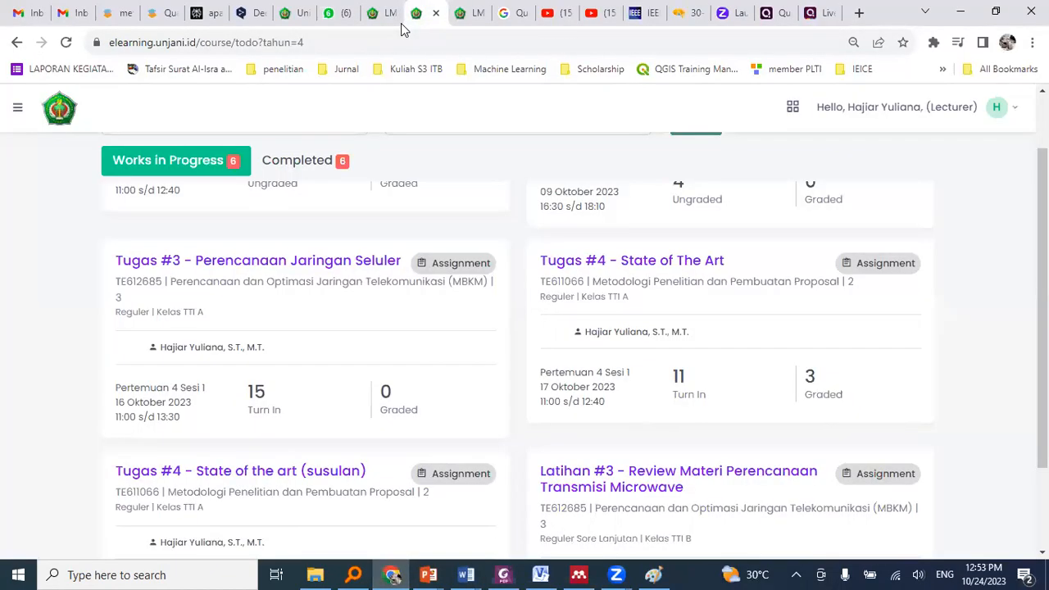
click(675, 261)
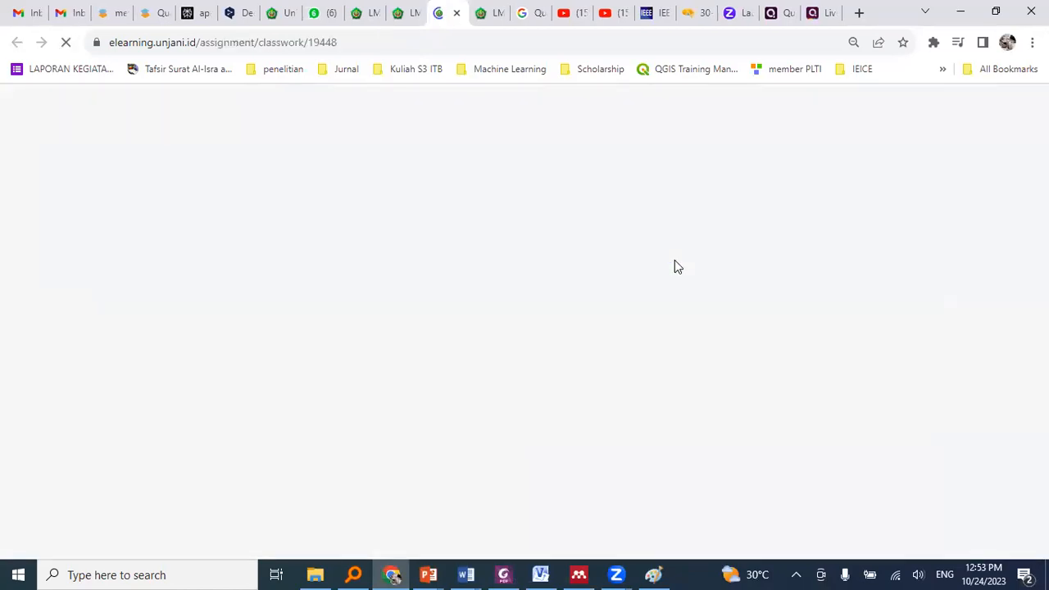
- Open the student work of the State of The Art assignment and preview the PDF submitted by the ungraded student second from last
click(268, 321)
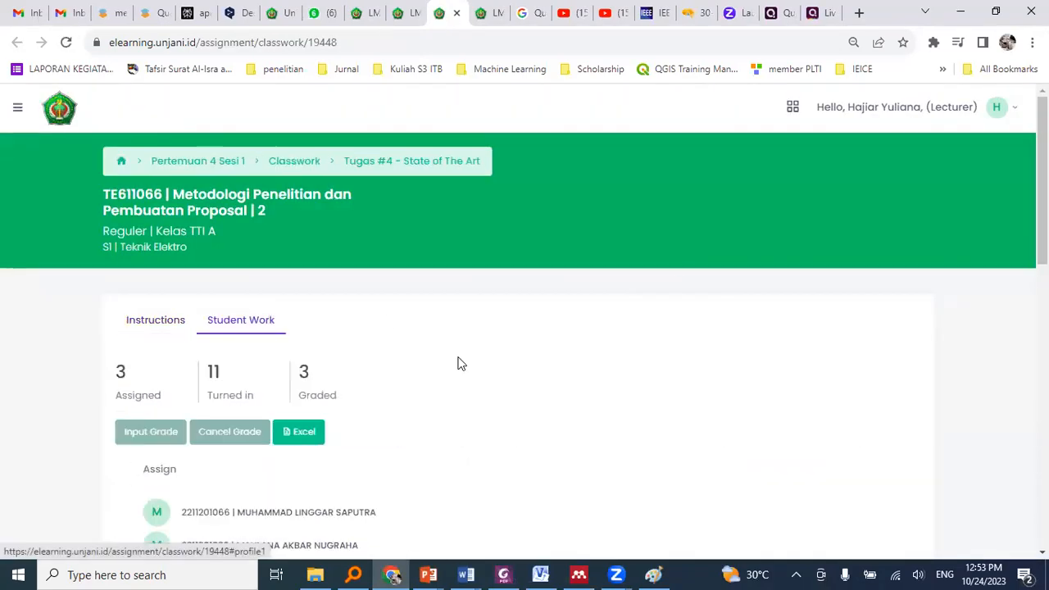
scroll(459, 364, down, 15)
scroll(459, 364, up, 1)
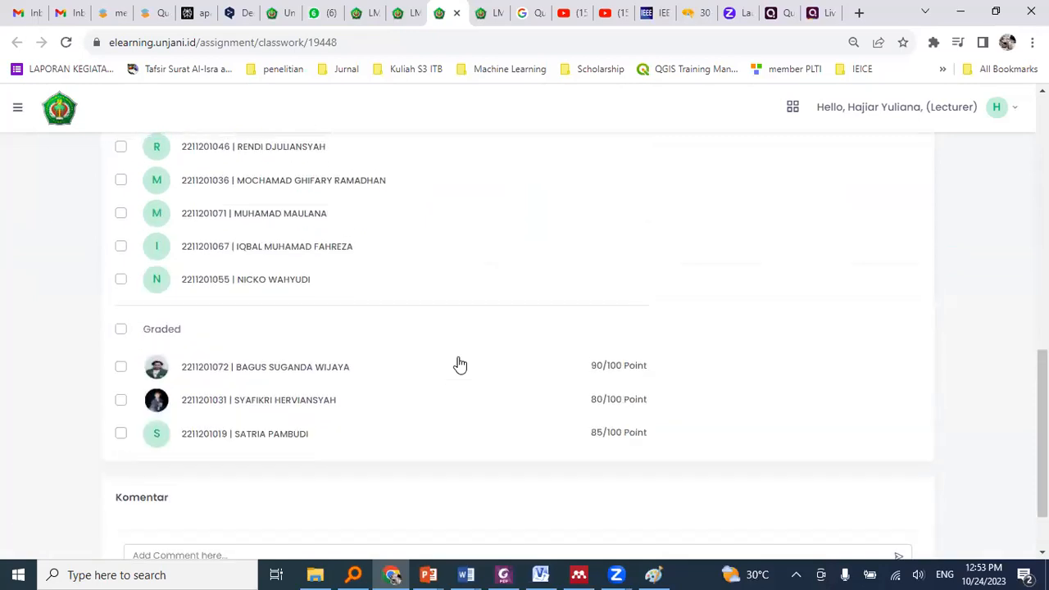
scroll(300, 358, up, 1)
click(311, 317)
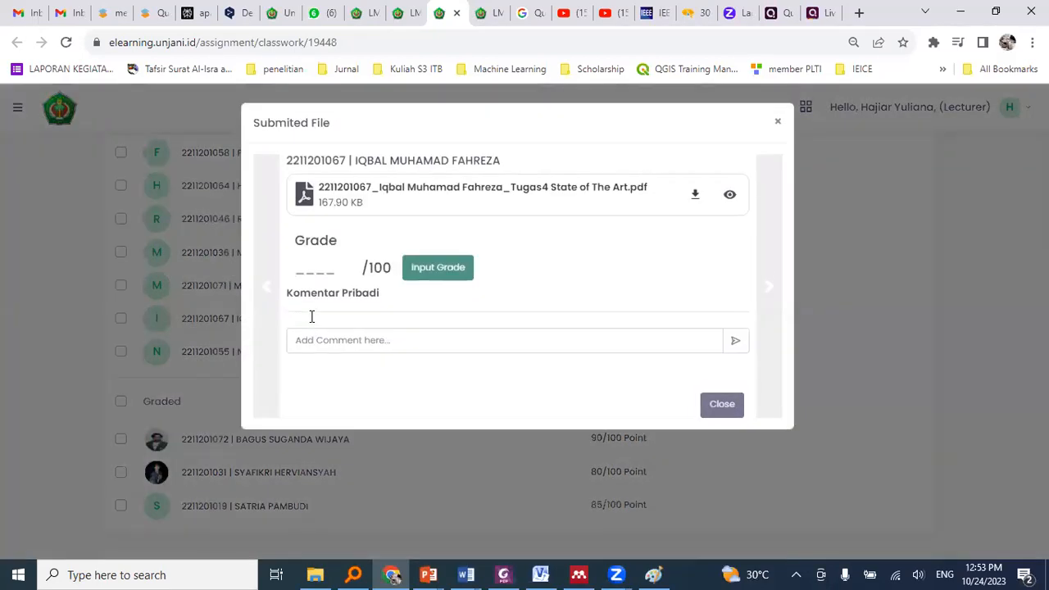
click(729, 194)
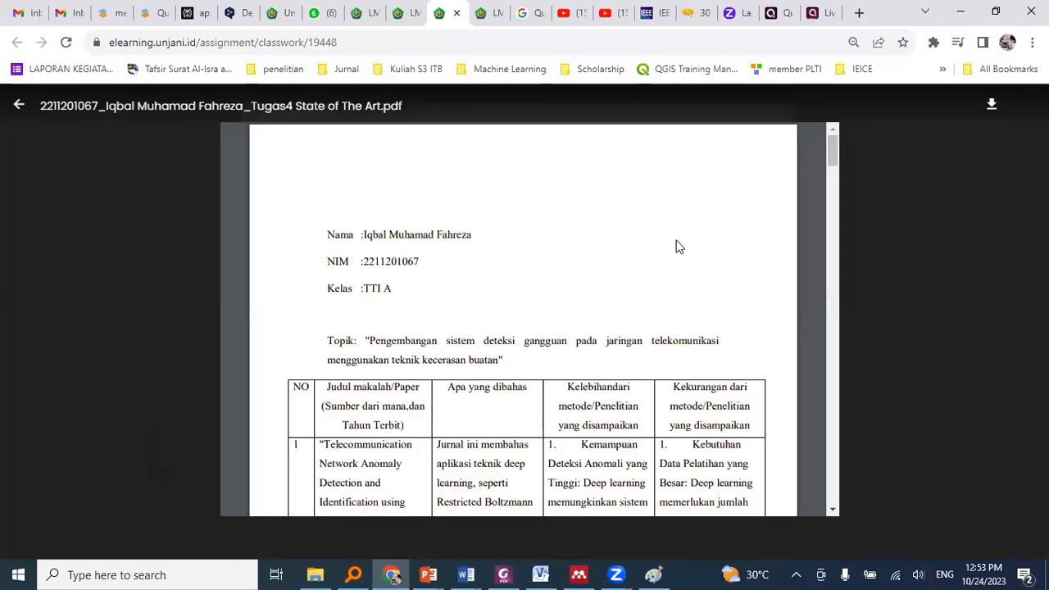
- Point out the first paper's title, "Telecommunication Network Anomaly Detection and Identification using Deep Learning Techniques", in the submission's table by selecting its text
scroll(676, 246, down, 1)
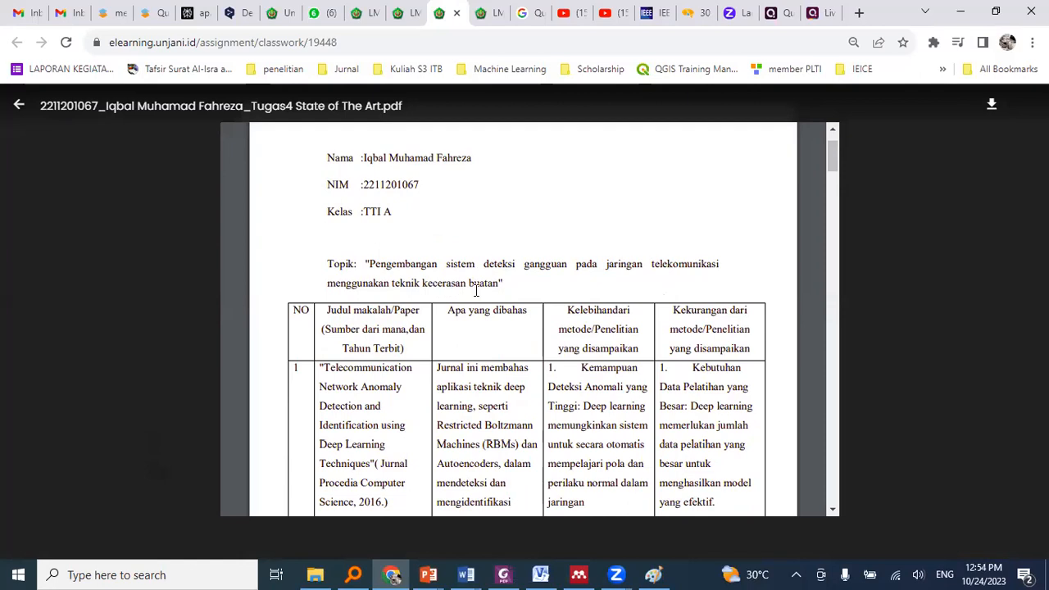
scroll(476, 290, down, 1)
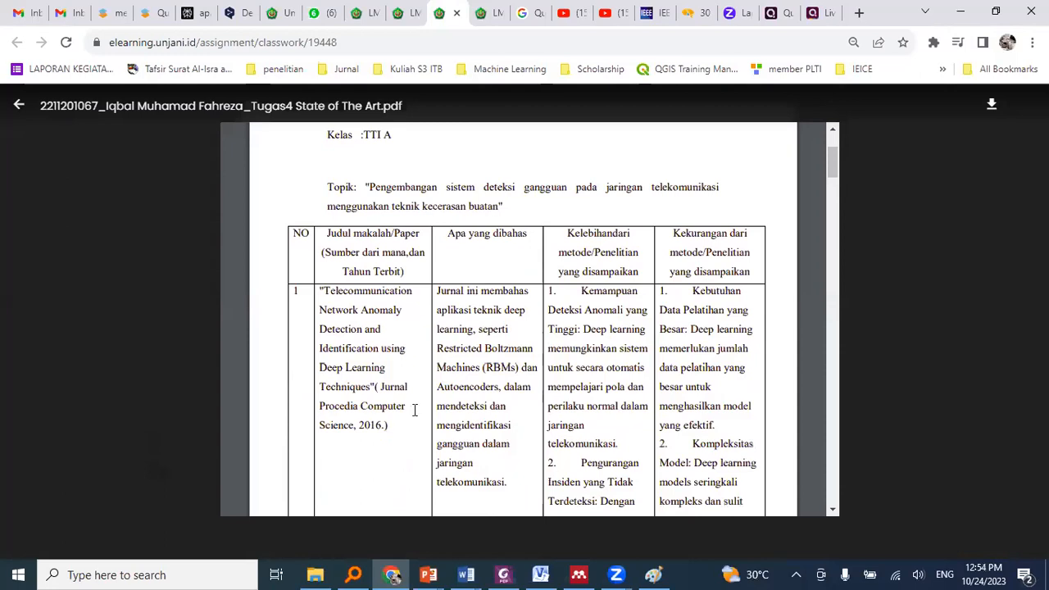
drag(325, 290, 397, 447)
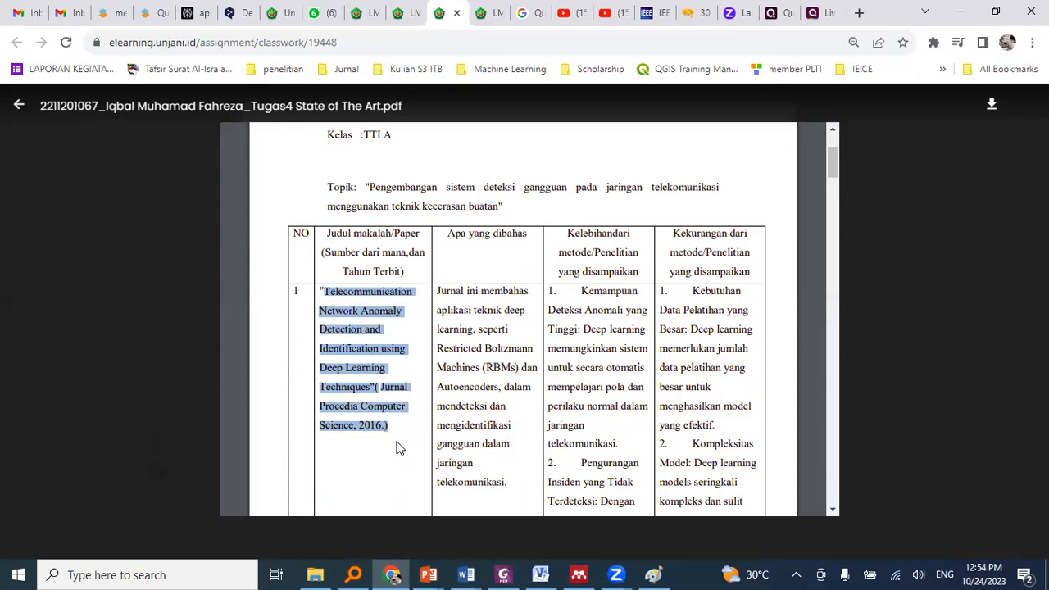
click(389, 332)
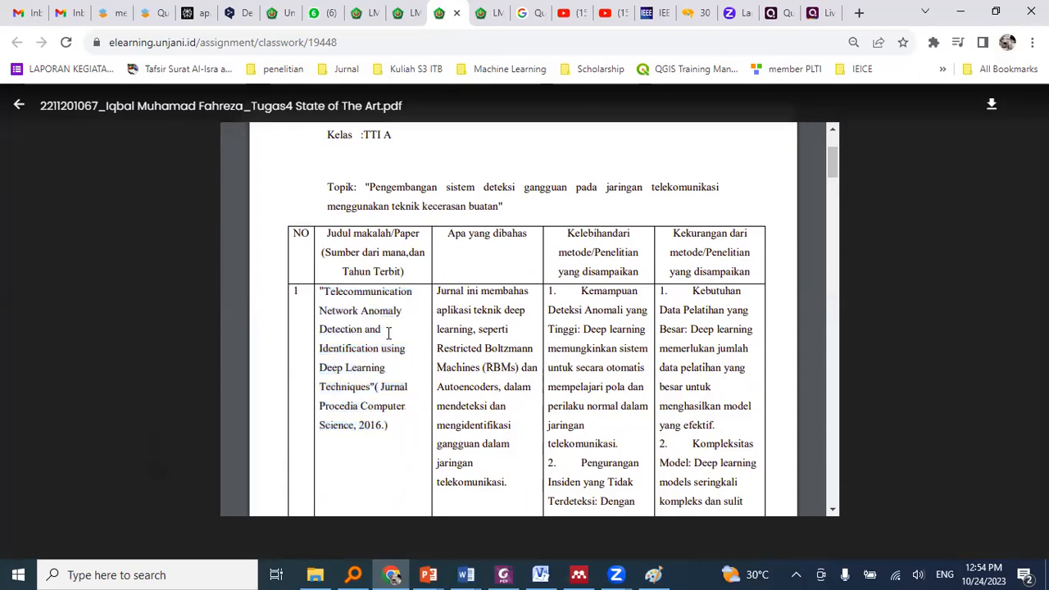
drag(320, 289, 376, 336)
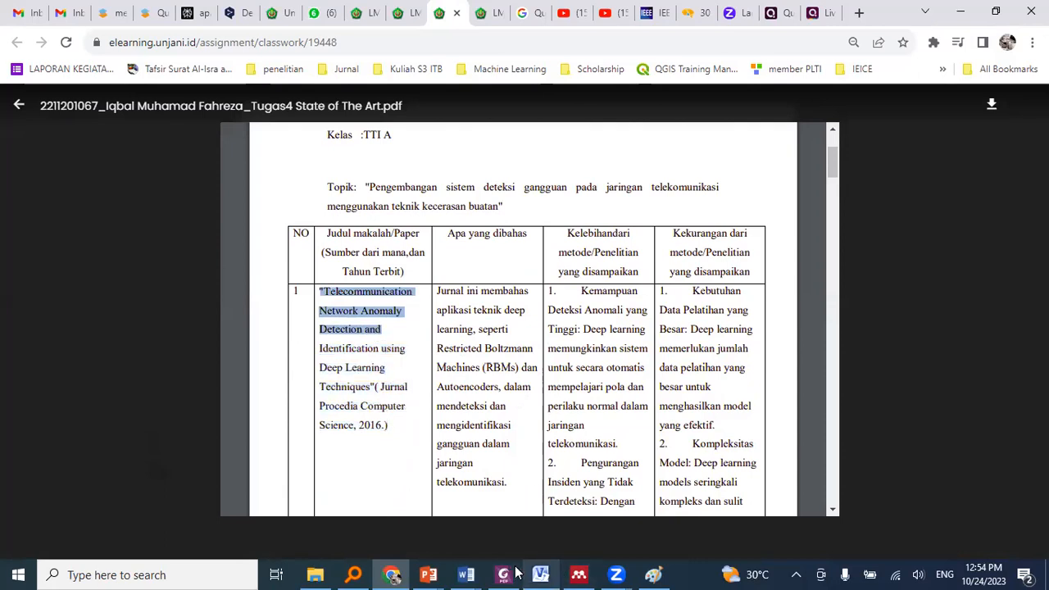
- Switch to the thesis in Word to compare its related-research paragraph, and return to the submitted PDF in Chrome
mouse_move(465, 575)
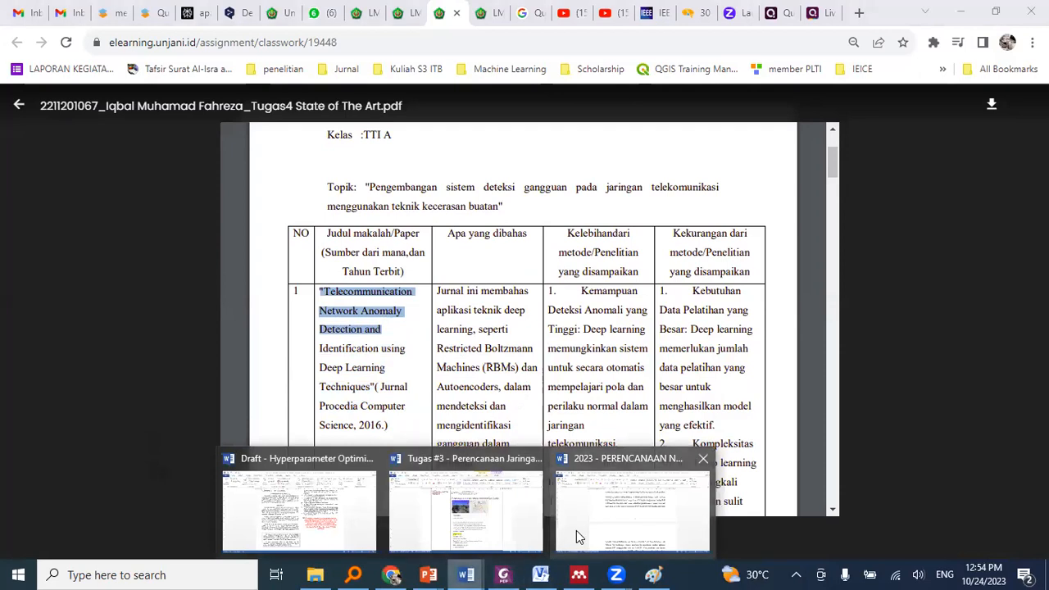
click(577, 530)
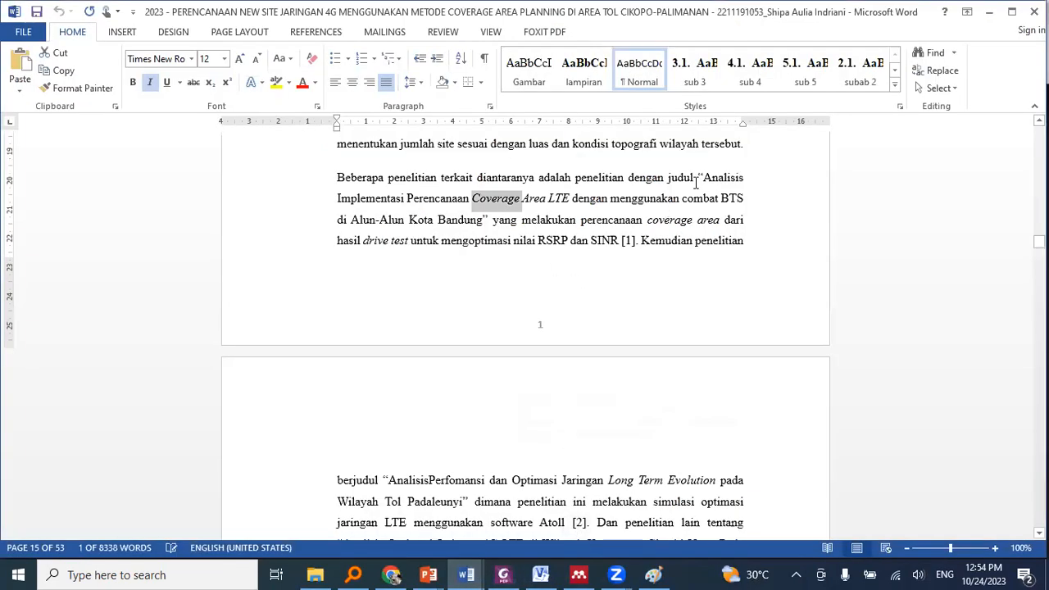
key(alt+Tab)
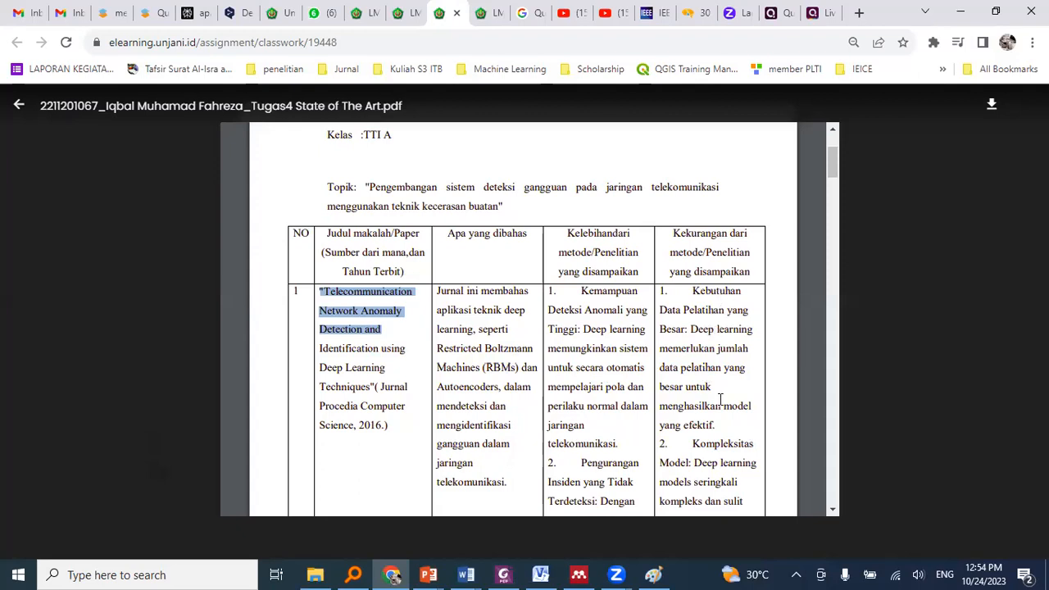
- Point out the weaknesses "Kompleksitas Model" and "Kebutuhan Data Pelatihan yang Besar" and the first paper's title with its source by selecting them
scroll(718, 410, down, 1)
drag(693, 368, 690, 387)
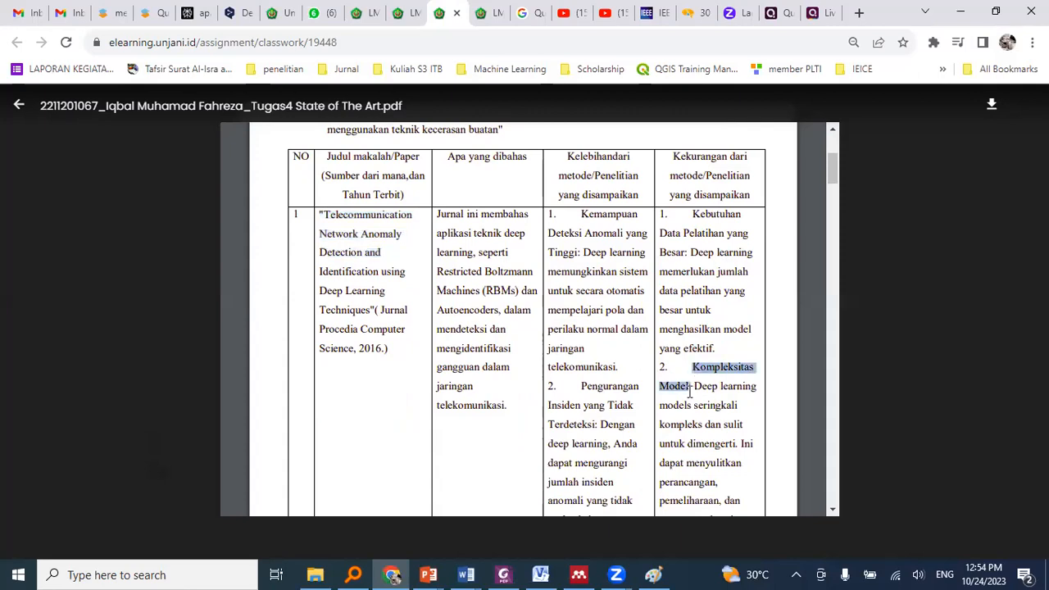
drag(693, 215, 686, 252)
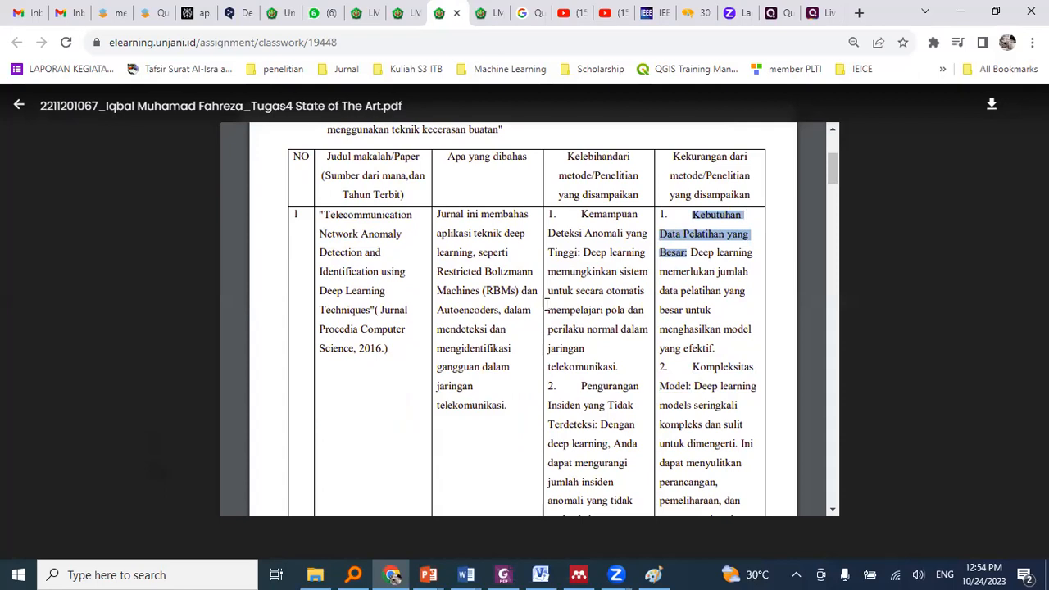
click(401, 354)
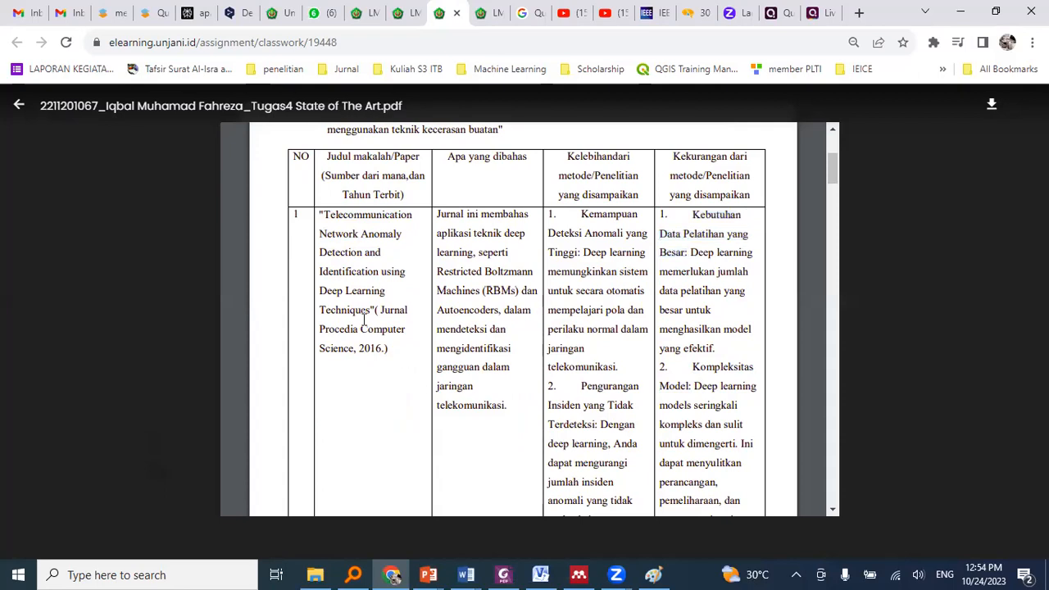
drag(320, 215, 398, 345)
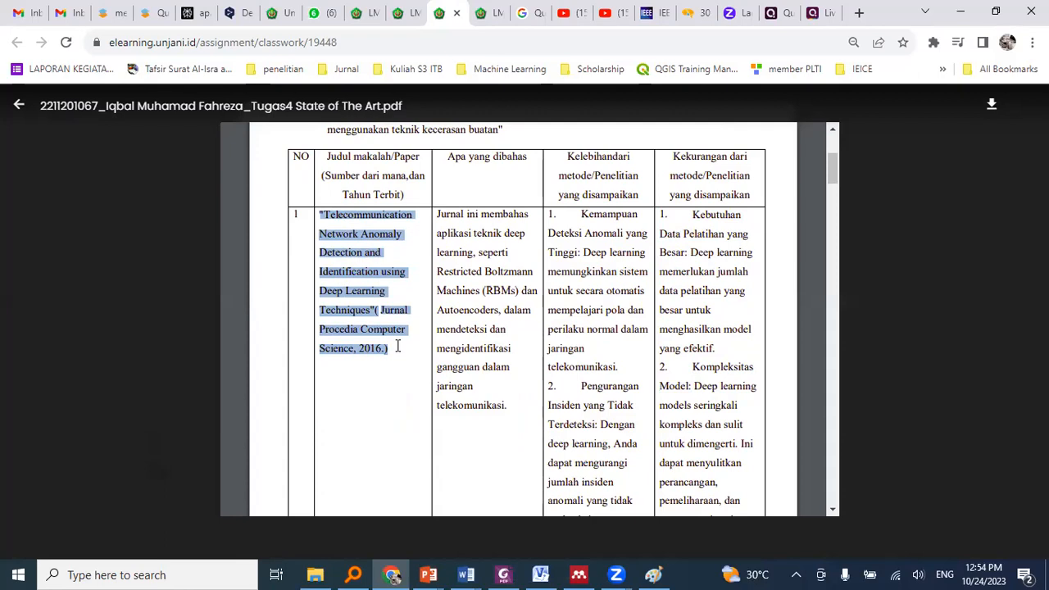
scroll(566, 309, up, 1)
scroll(566, 309, up, 2)
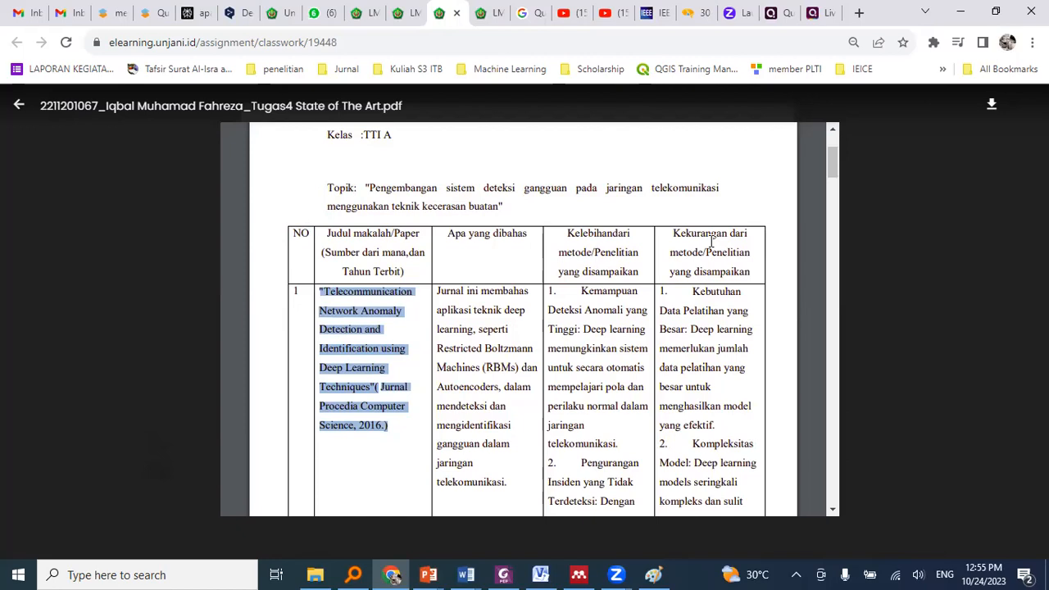
- Switch to the thesis in Word and show the paragraph beginning "Beberapa penelitian terkait" across the page break
mouse_move(471, 573)
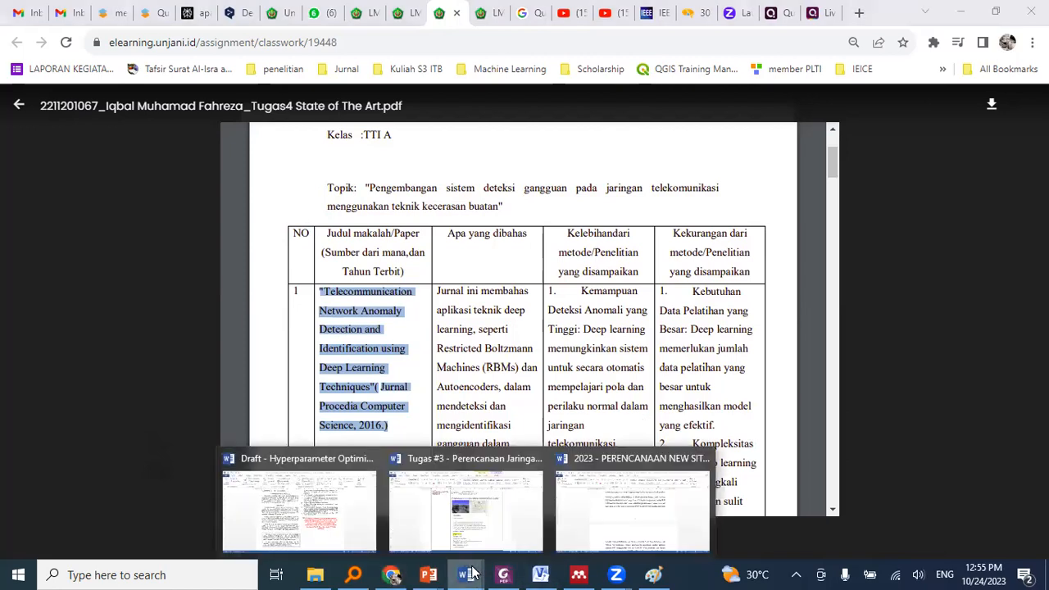
click(608, 515)
scroll(492, 368, up, 5)
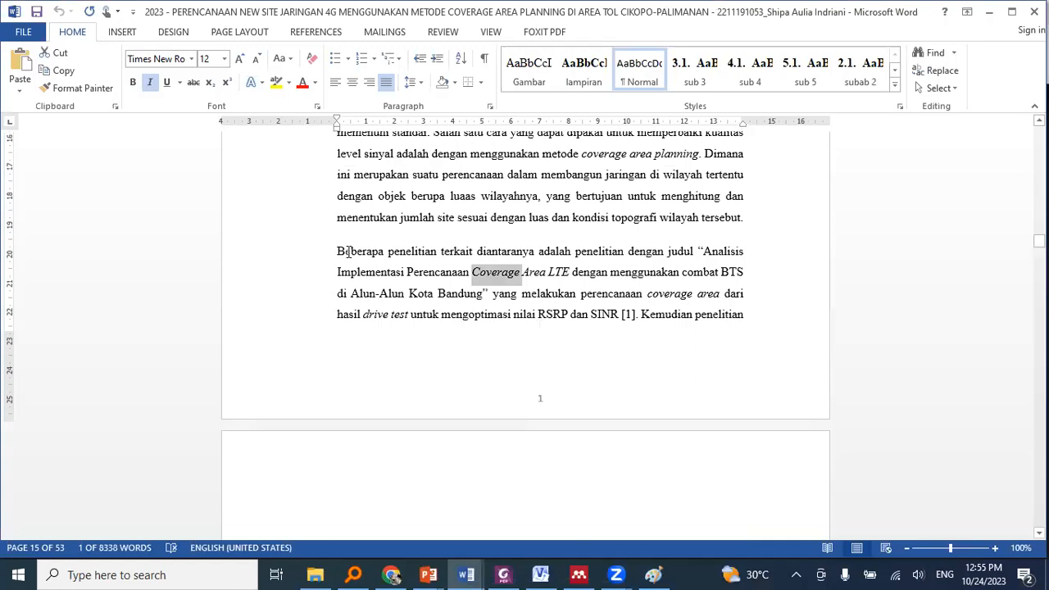
scroll(618, 279, down, 1)
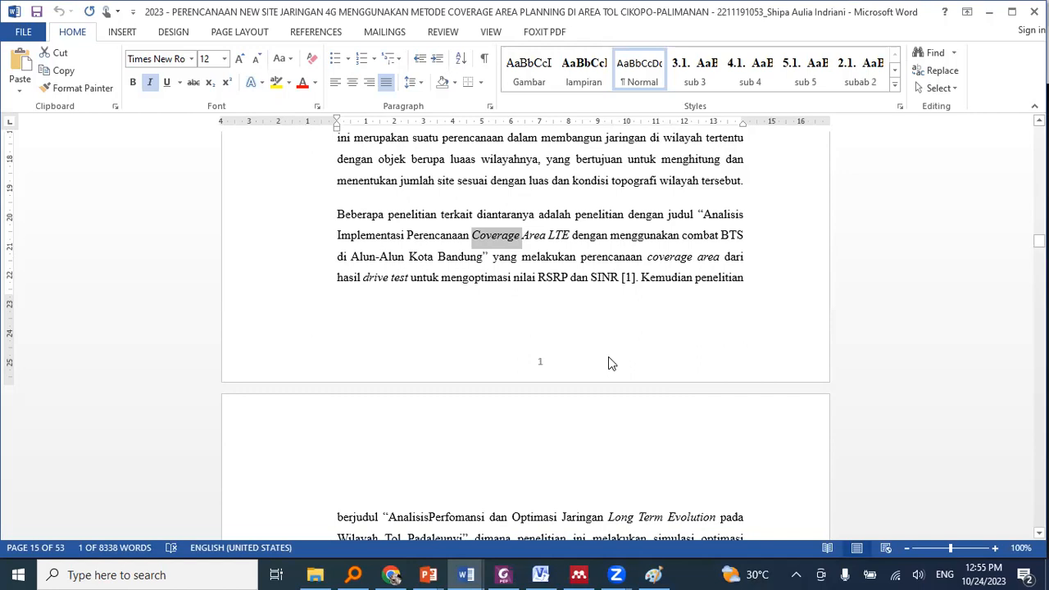
scroll(608, 356, down, 2)
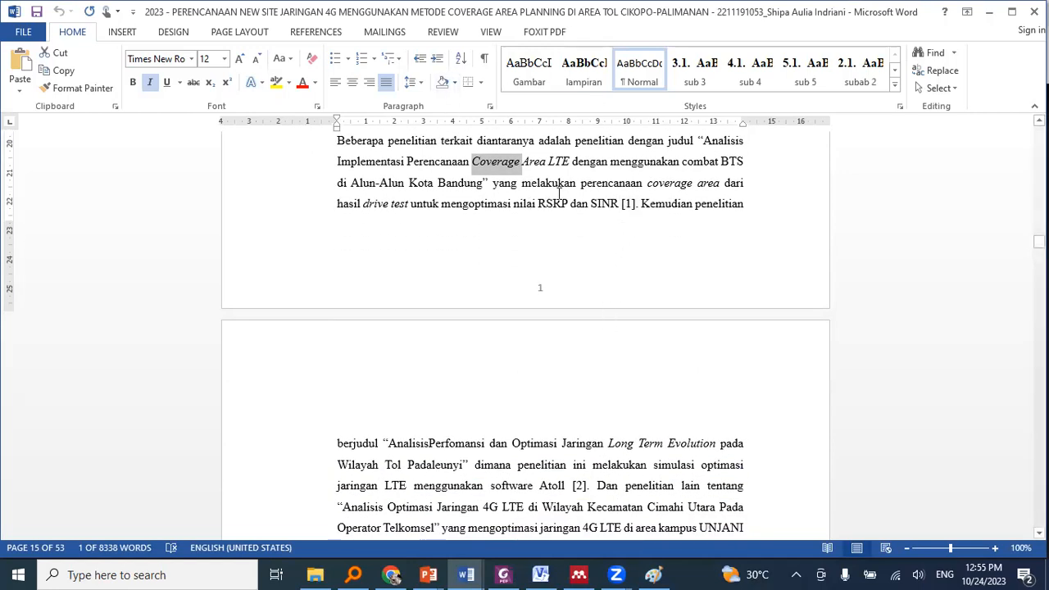
- Copy citation [1] after "SINR" in the related-research paragraph and paste a duplicate beside it, before "Kemudian"
click(628, 204)
drag(636, 207, 639, 207)
key(ctrl+c)
click(713, 205)
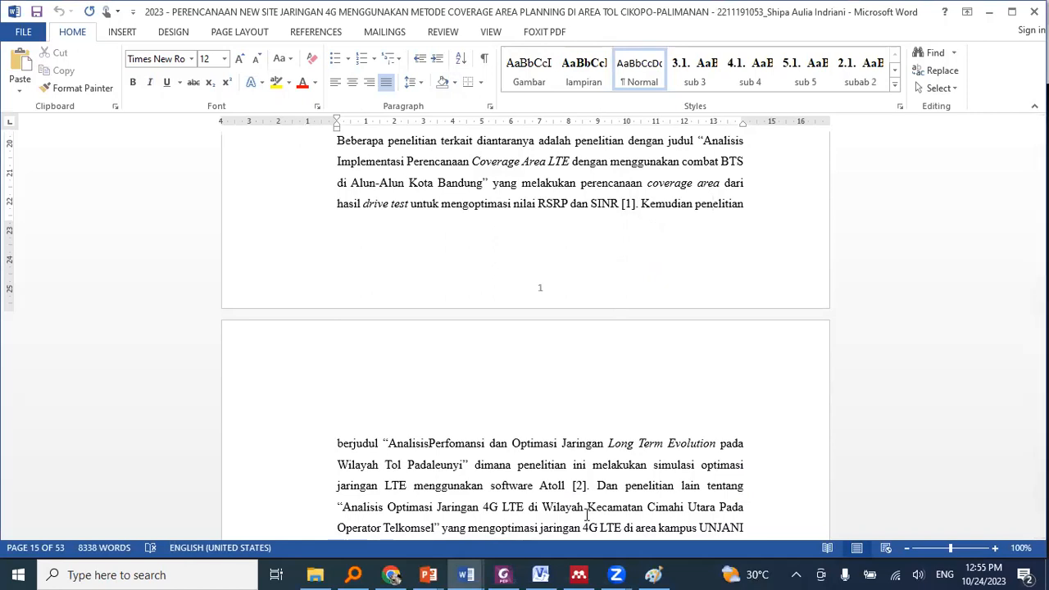
click(597, 486)
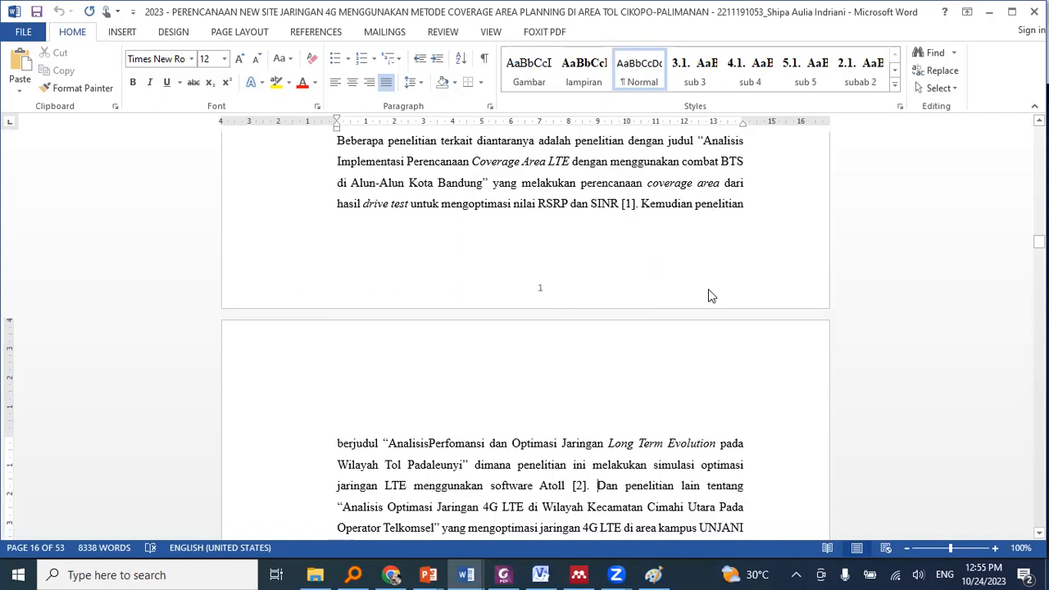
click(660, 204)
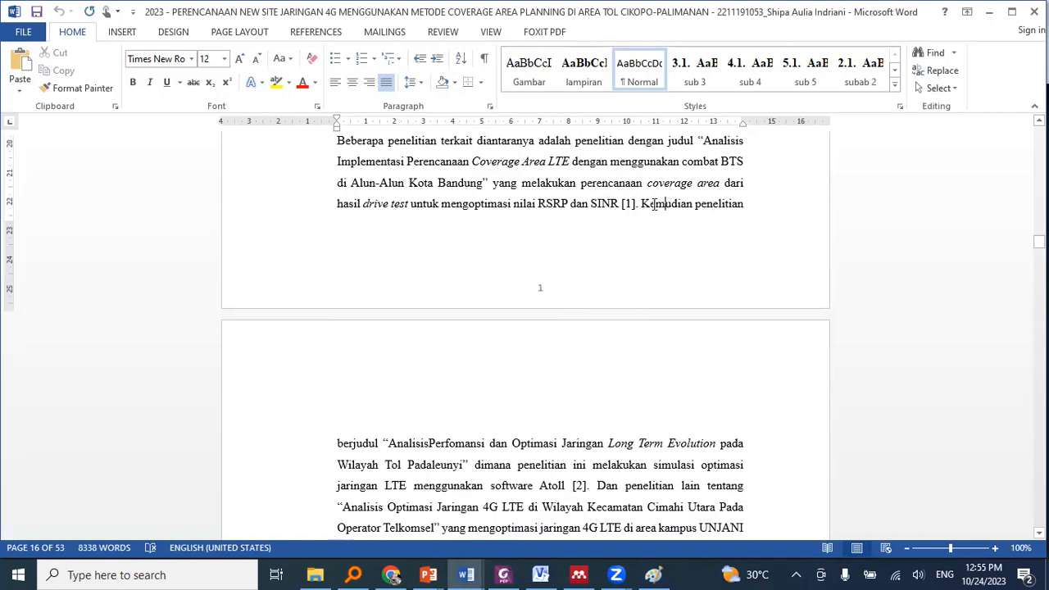
drag(647, 205, 639, 205)
click(642, 206)
click(636, 205)
text(.)
click(623, 203)
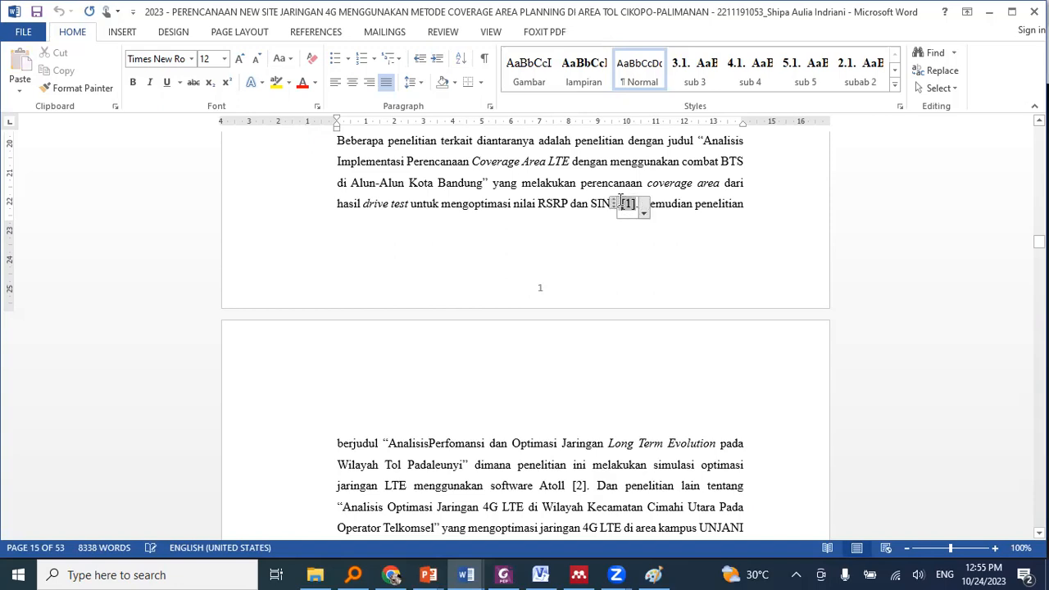
click(587, 202)
key(ctrl+v)
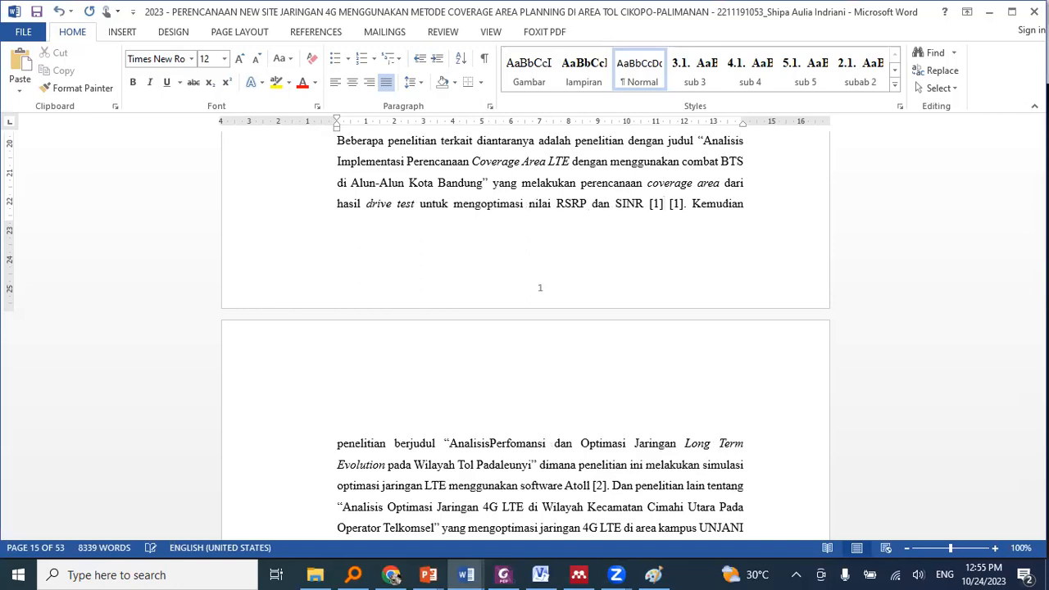
- Go to the DAFTAR PUSTAKA page near the end of the thesis and place the cursor in reference [1]
drag(1039, 241, 1039, 518)
scroll(908, 392, down, 15)
scroll(870, 370, up, 12)
scroll(870, 370, up, 10)
click(434, 260)
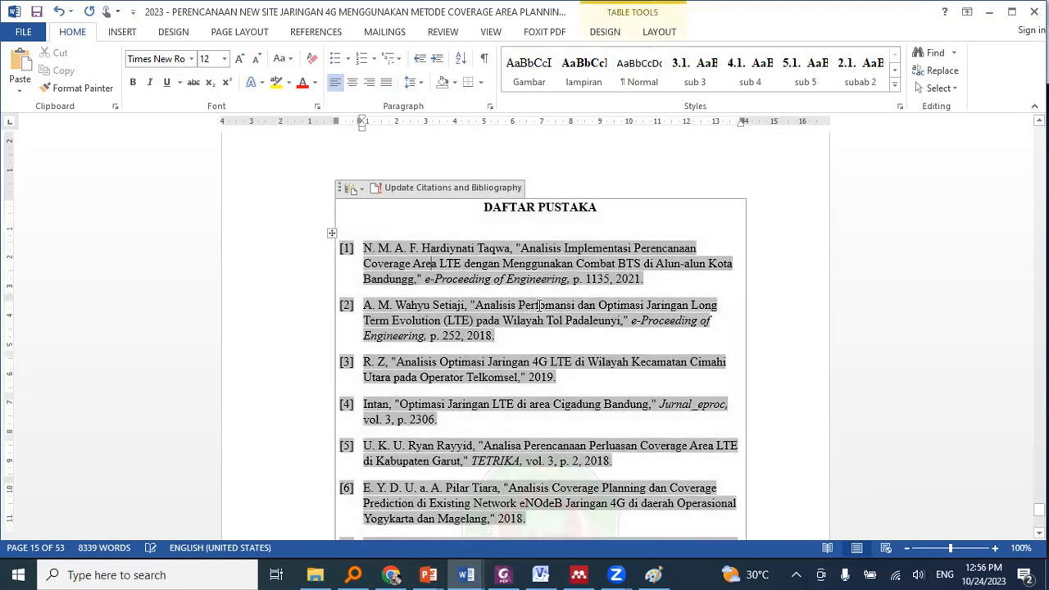
- Switch to the Pertemuan 5 presentation in PowerPoint and show slide 19, "Contoh penulisan daftar pustaka hasil penelusan online"
click(428, 574)
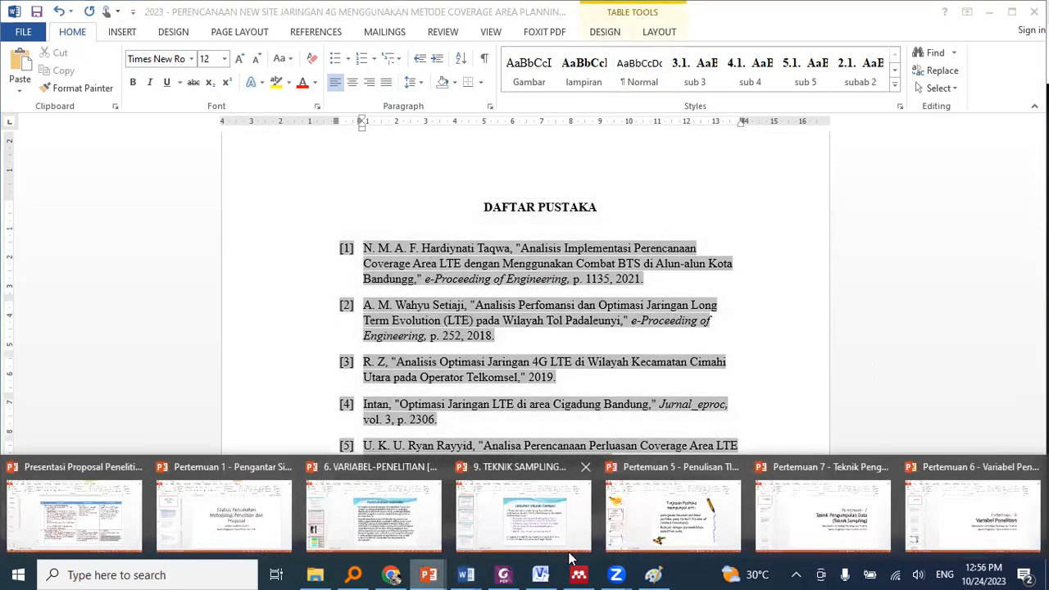
click(645, 517)
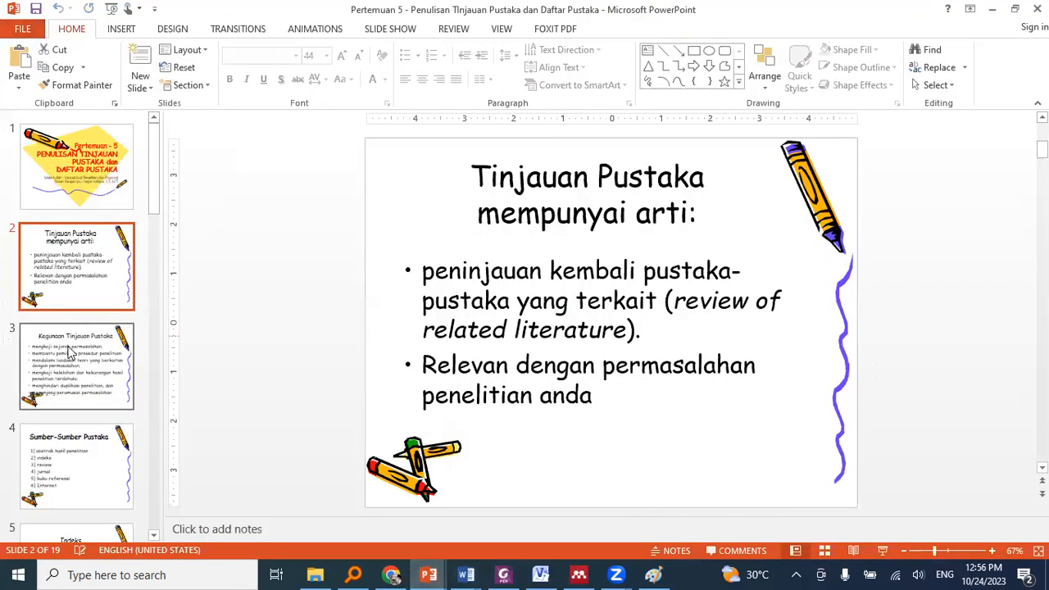
scroll(71, 352, down, 12)
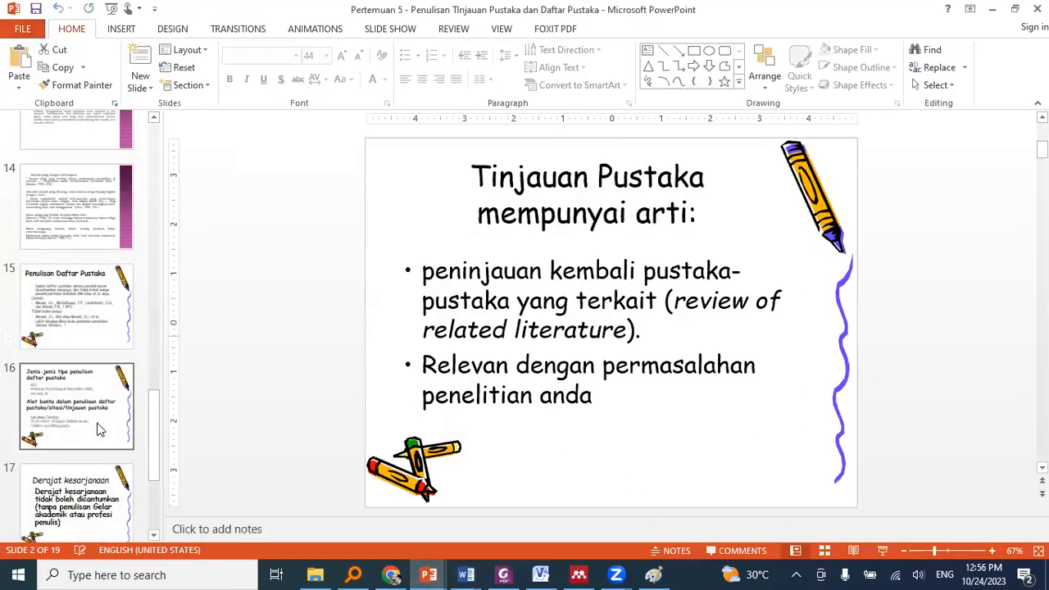
scroll(105, 500, down, 3)
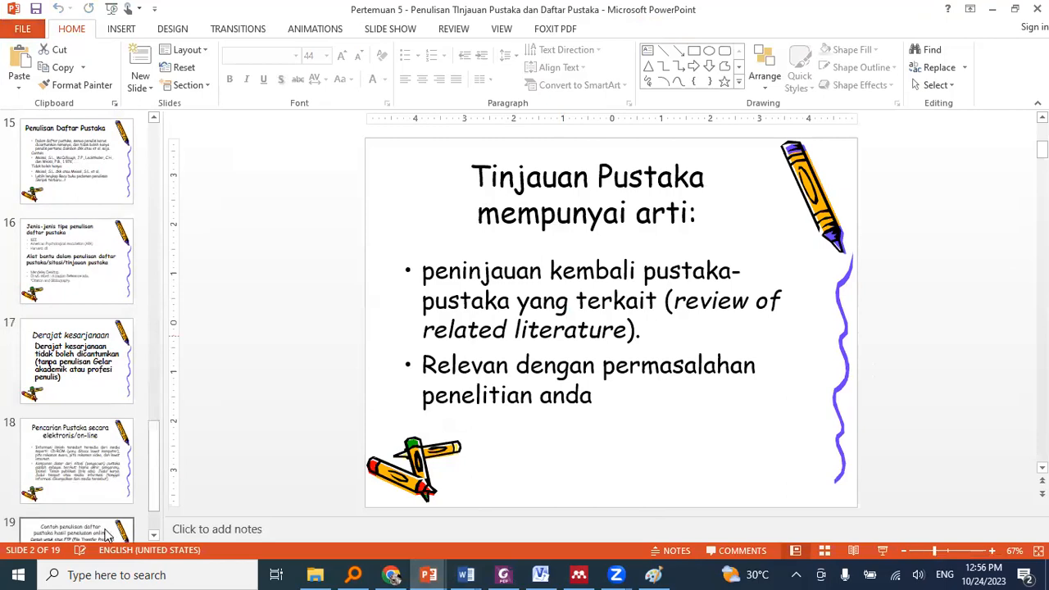
click(105, 534)
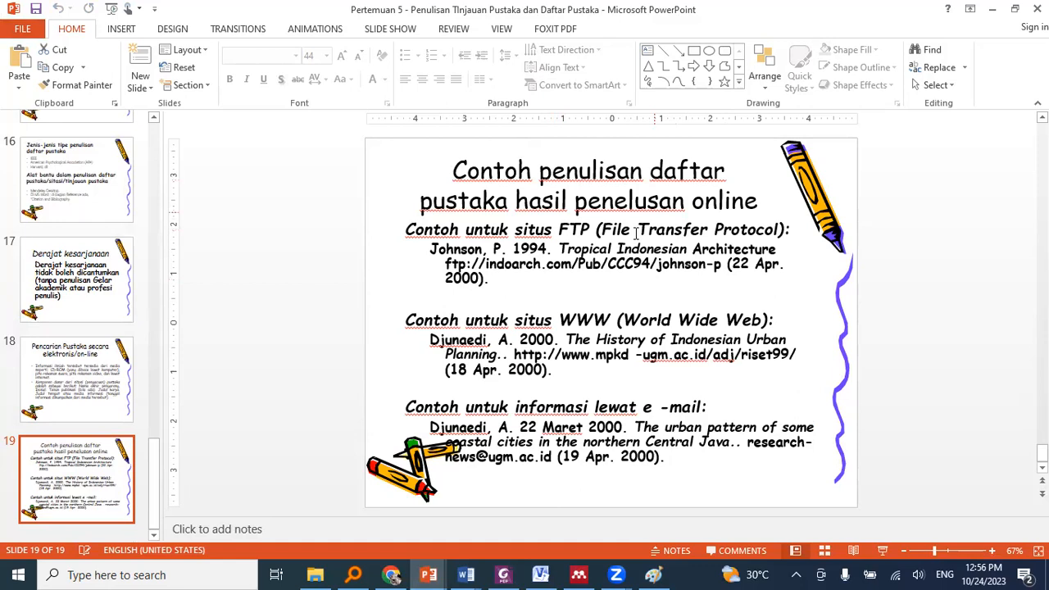
- Return to the thesis in Word, place the cursor at the DAFTAR PUSTAKA heading and show the citation and bibliography commands
click(992, 9)
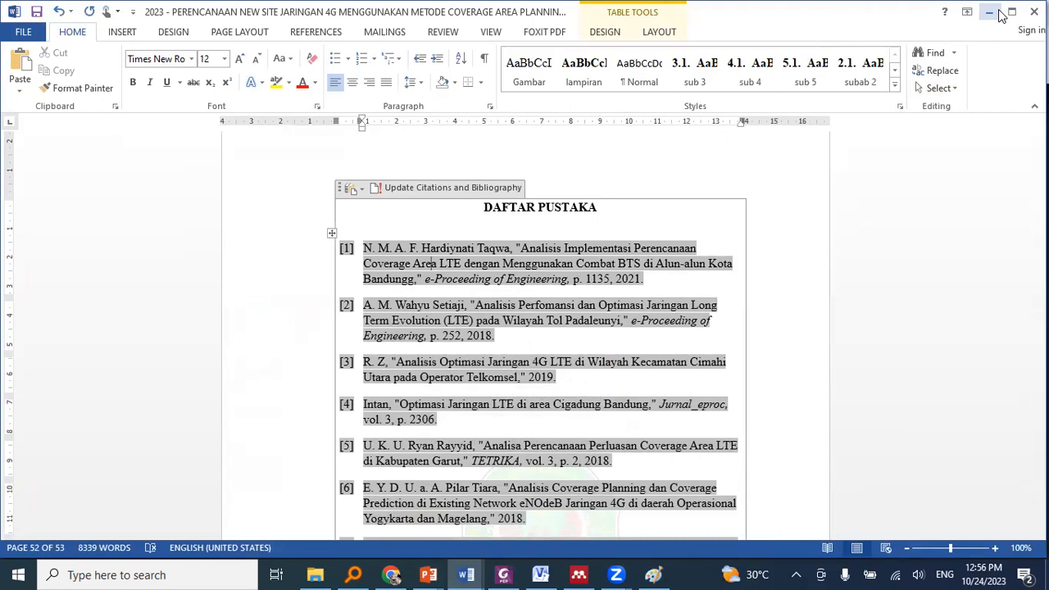
click(689, 175)
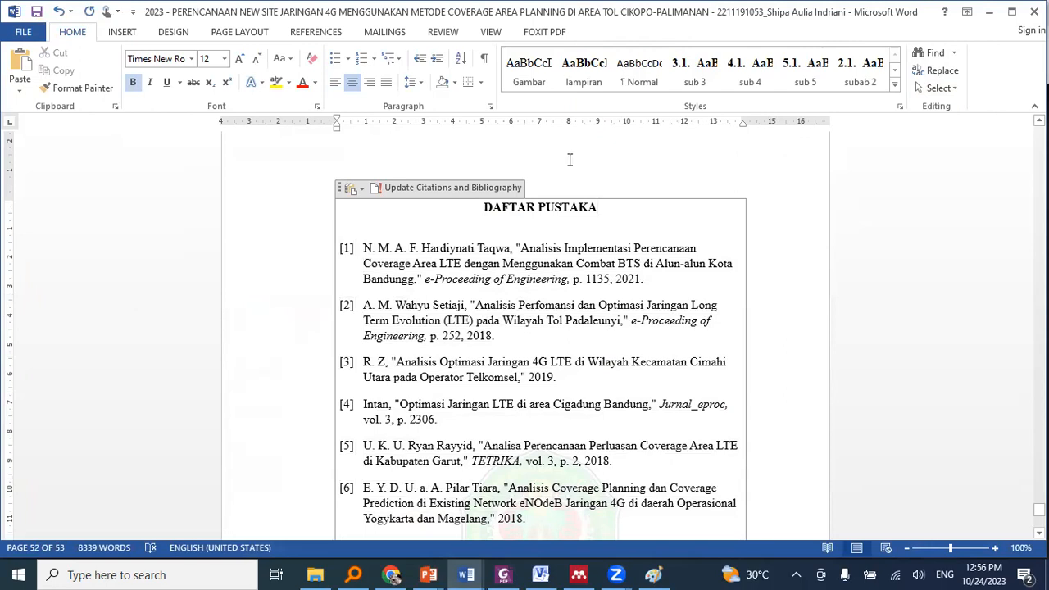
click(325, 32)
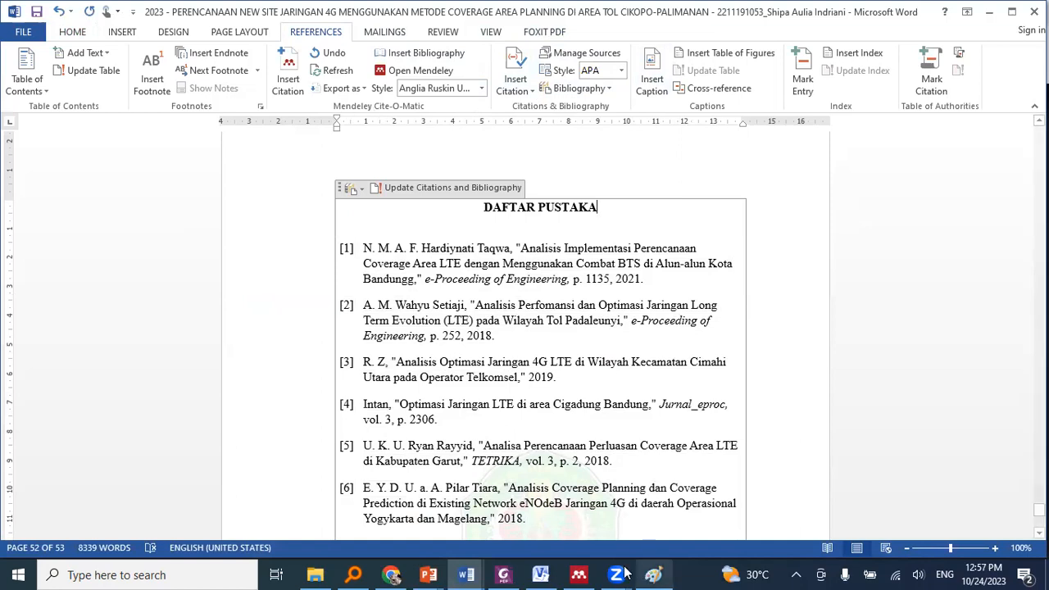
- Switch to Mendeley Desktop, look through the document library, and return to the thesis in Word
click(578, 574)
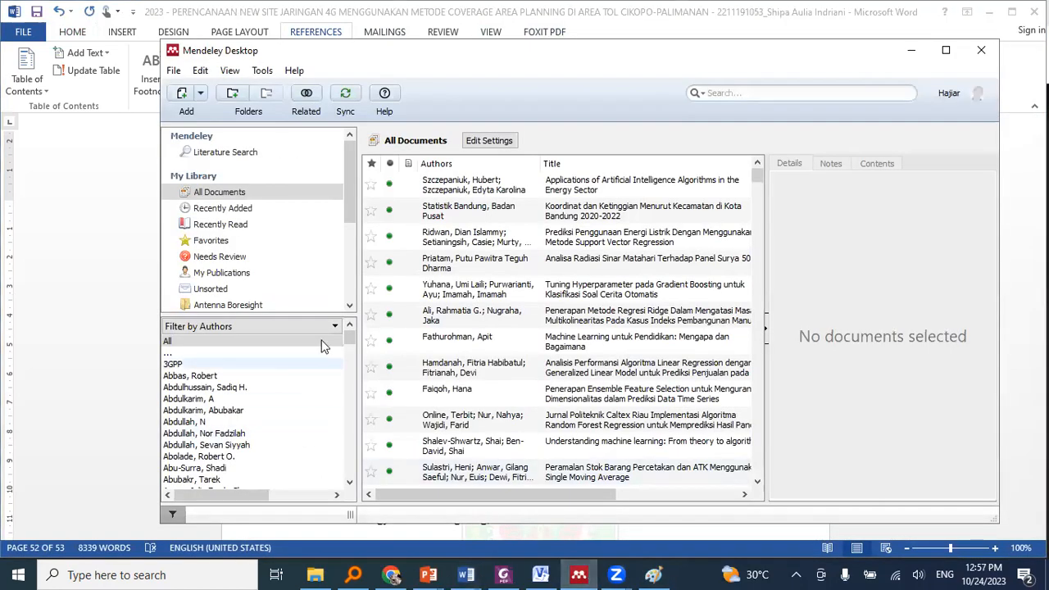
scroll(458, 326, down, 4)
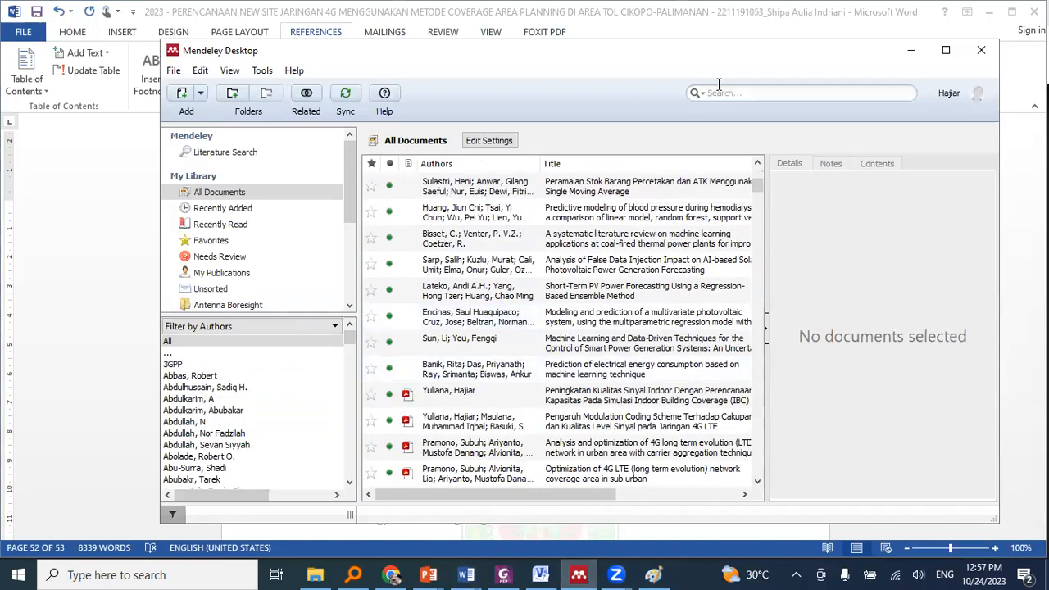
click(915, 50)
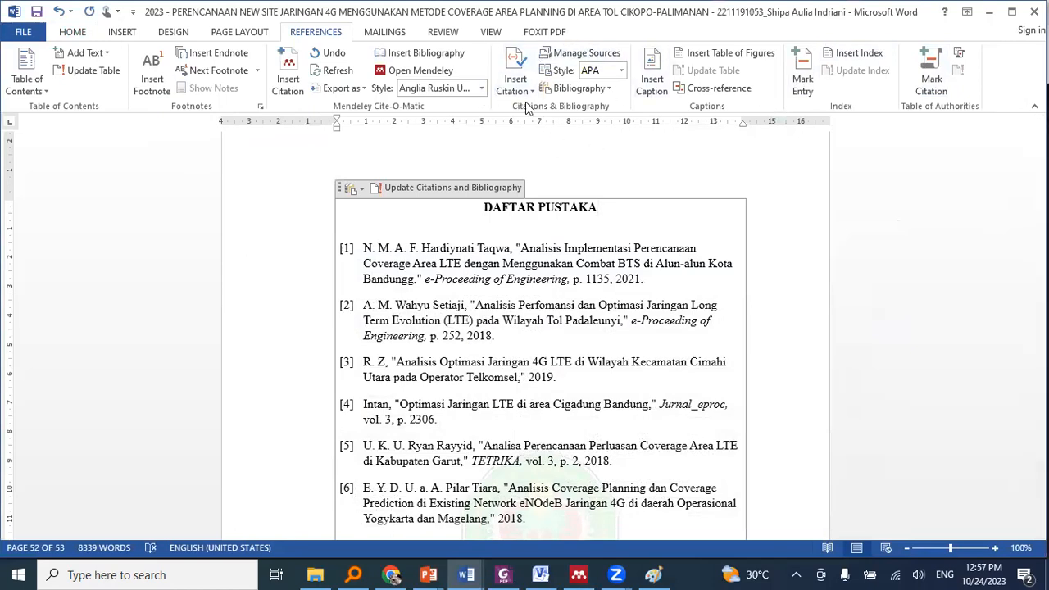
- Create a new blank Word document and show its citation and bibliography commands
click(468, 574)
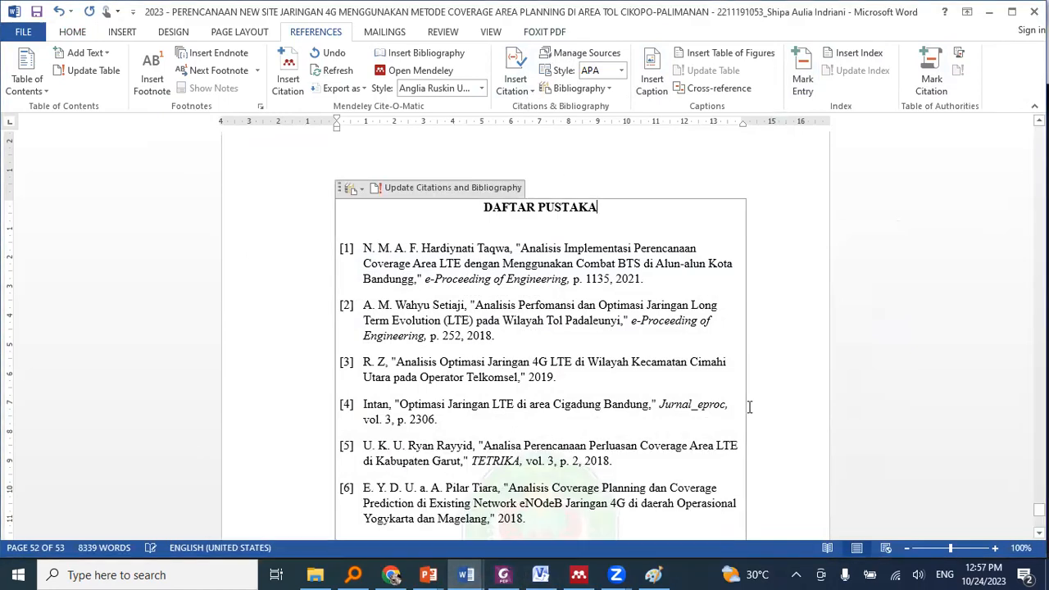
key(ctrl+n)
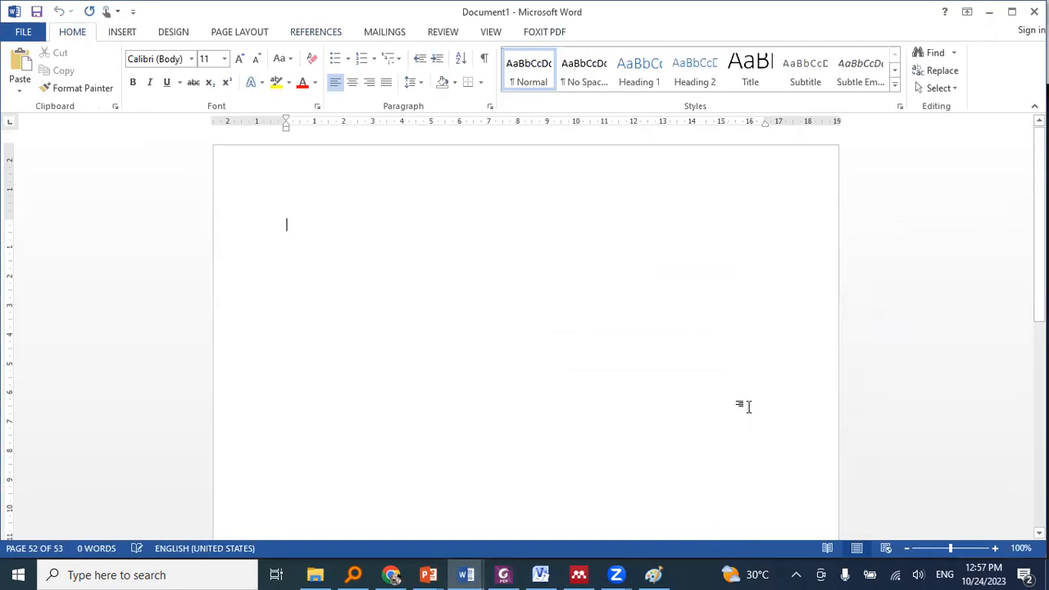
click(319, 32)
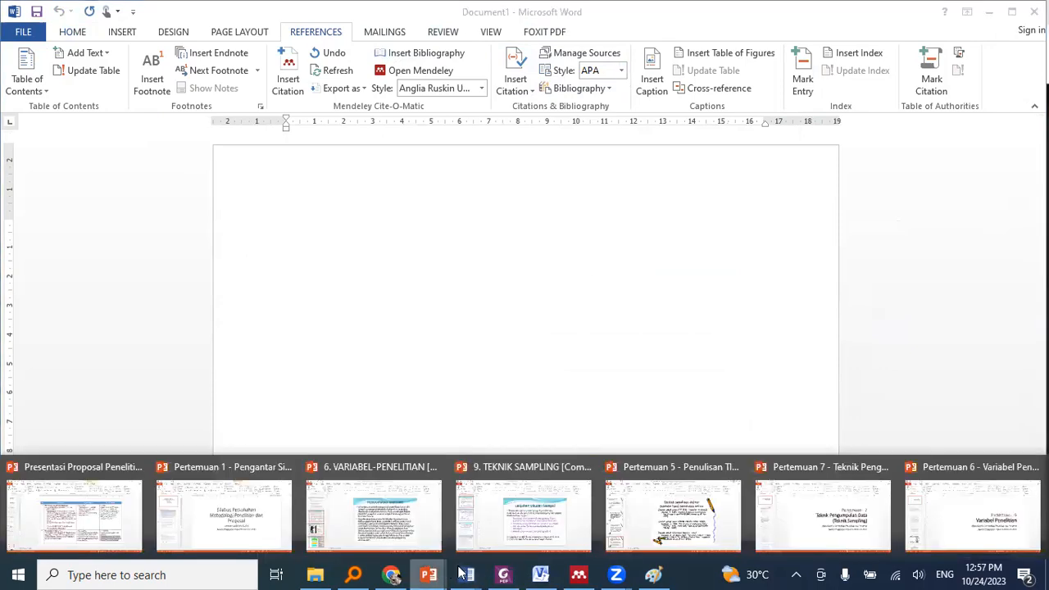
- Return to the thesis, place the cursor in reference [1] of DAFTAR PUSTAKA and set the citation style to IEEE
mouse_move(465, 574)
click(543, 536)
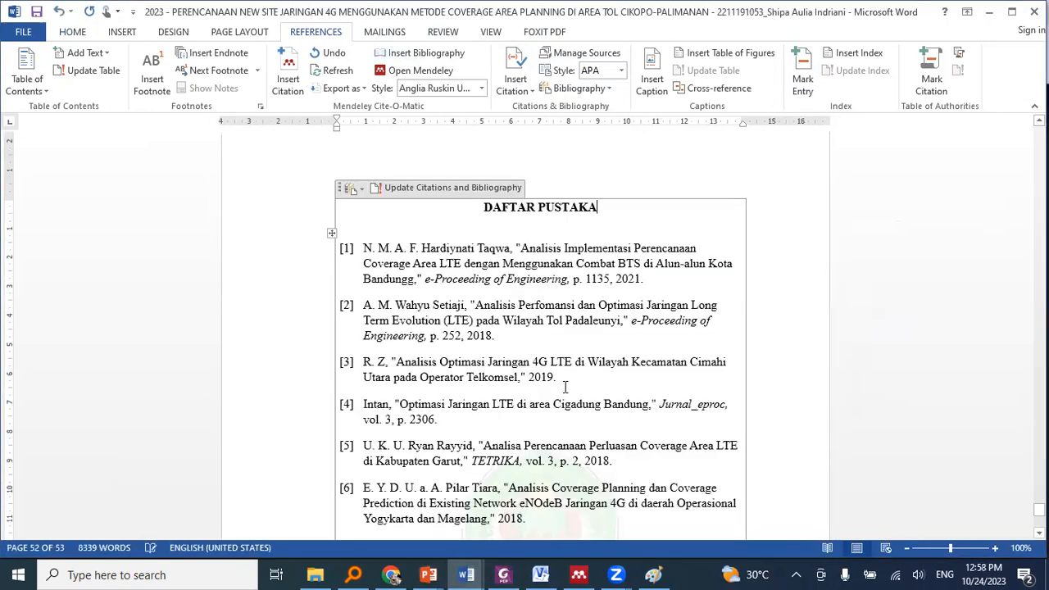
click(557, 263)
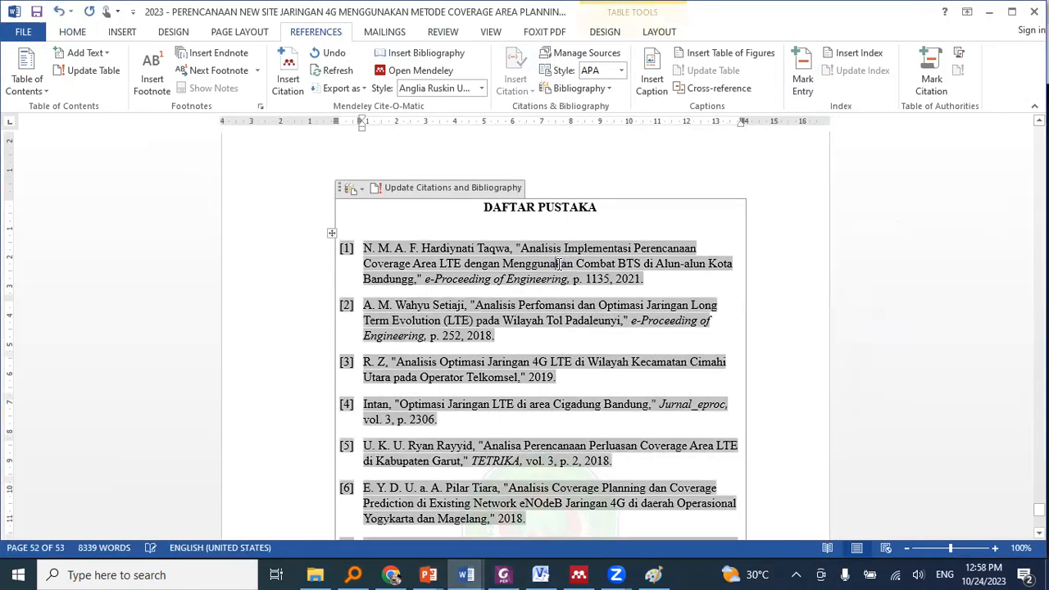
click(621, 72)
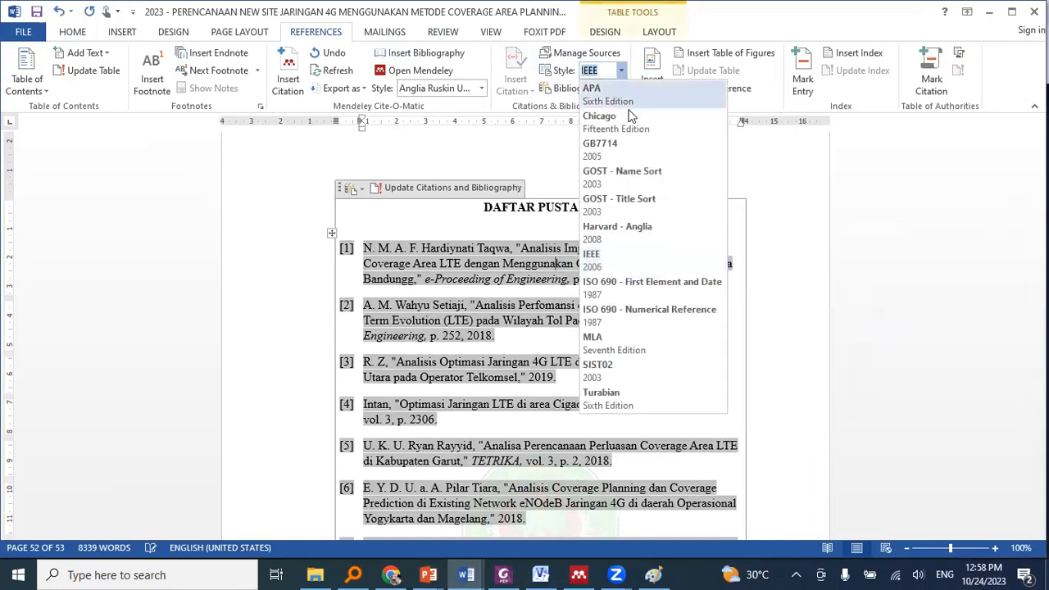
click(628, 260)
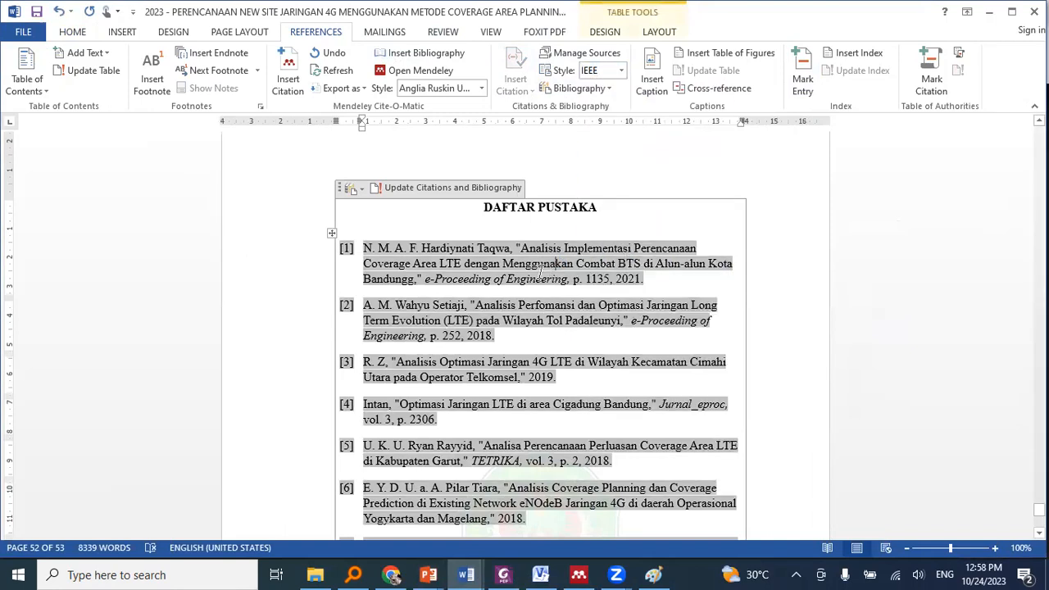
- Change the thesis citation style to APA, review the reformatted DAFTAR PUSTAKA and show the available citation styles again
click(621, 72)
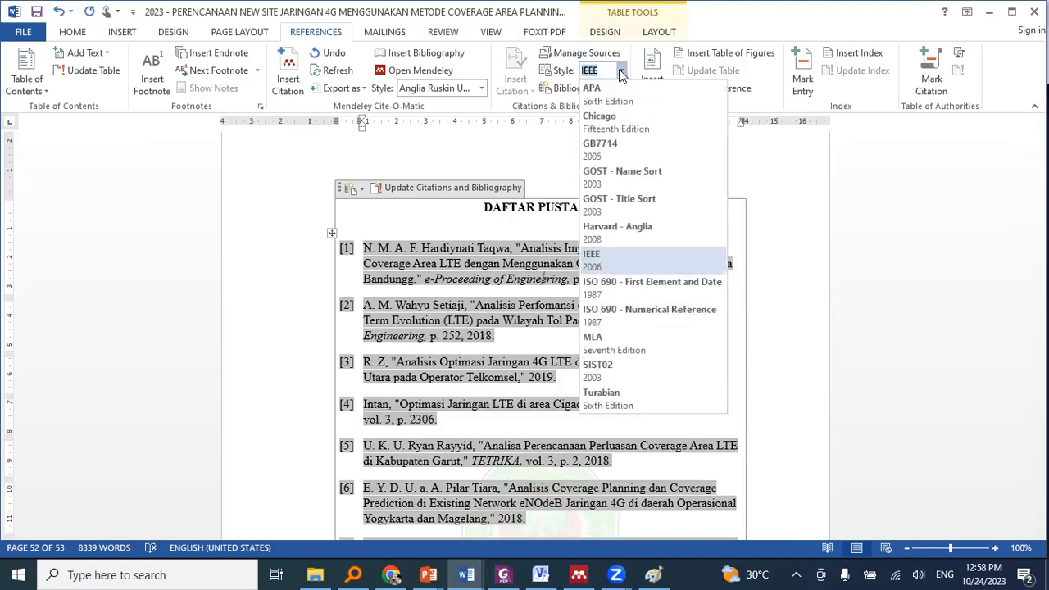
key(Escape)
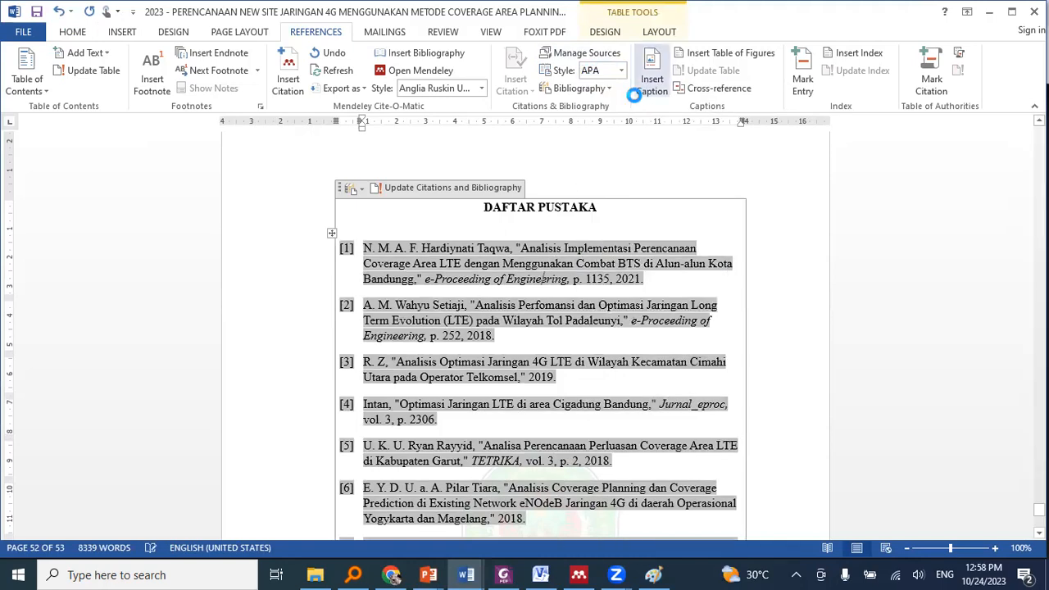
scroll(550, 332, down, 5)
scroll(551, 332, down, 10)
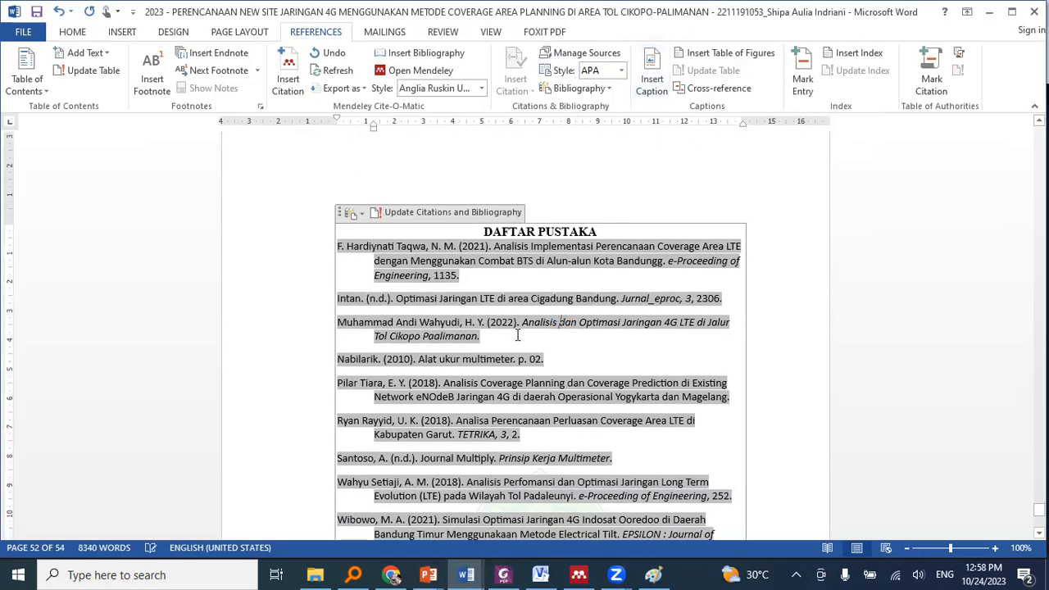
click(621, 71)
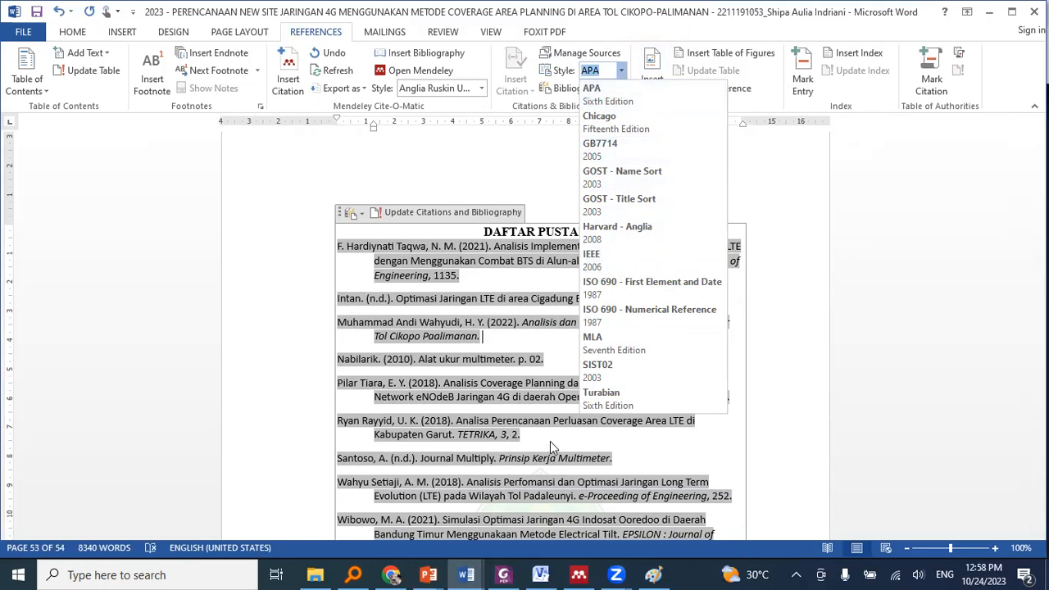
- Switch to the Pertemuan 5 presentation in PowerPoint, show slide 16 and highlight the reference styles, ending on IEEE
click(428, 574)
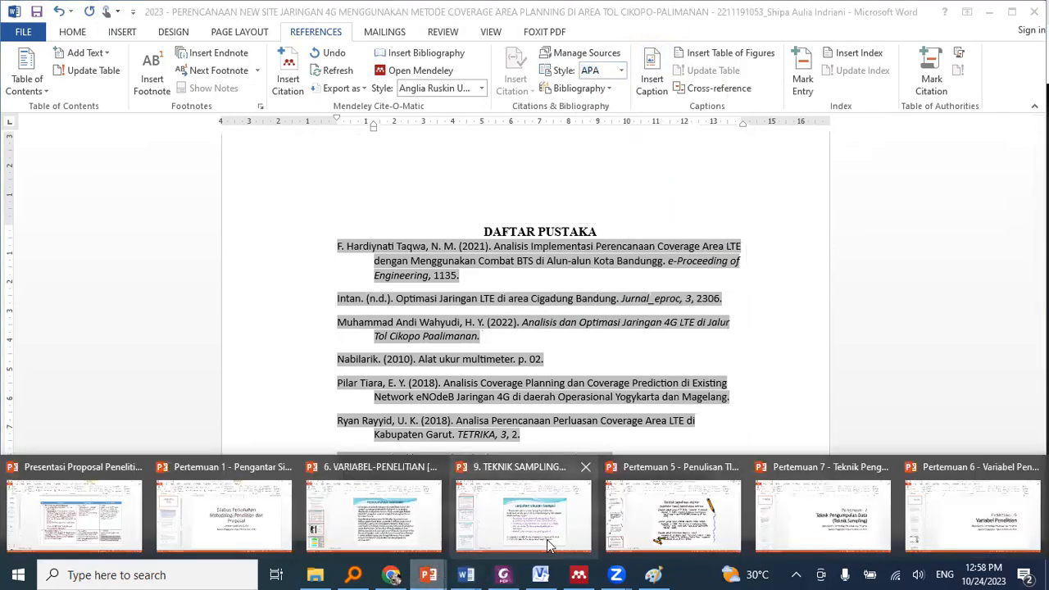
click(700, 527)
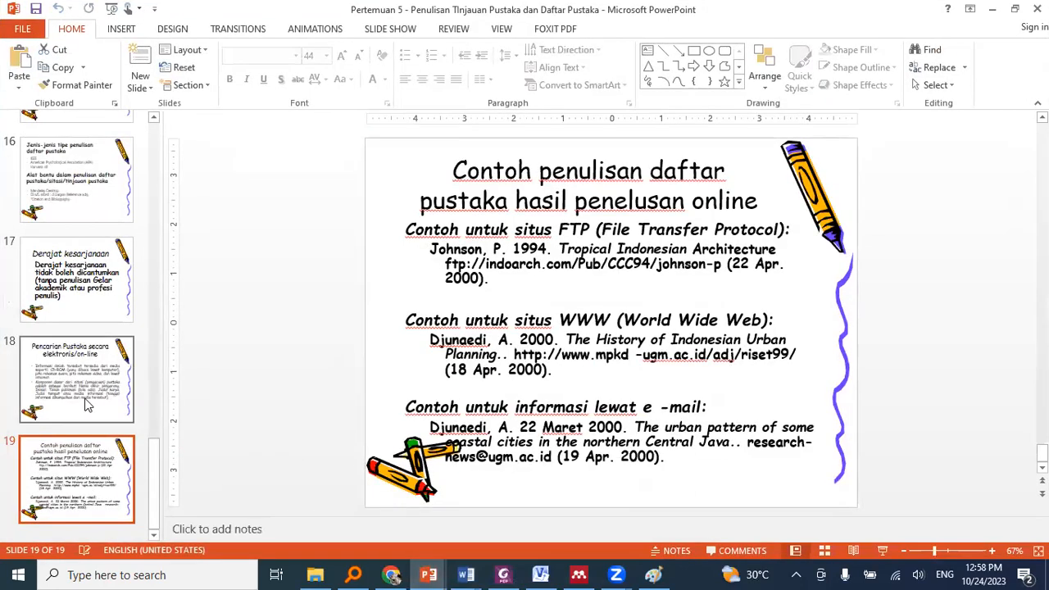
click(70, 197)
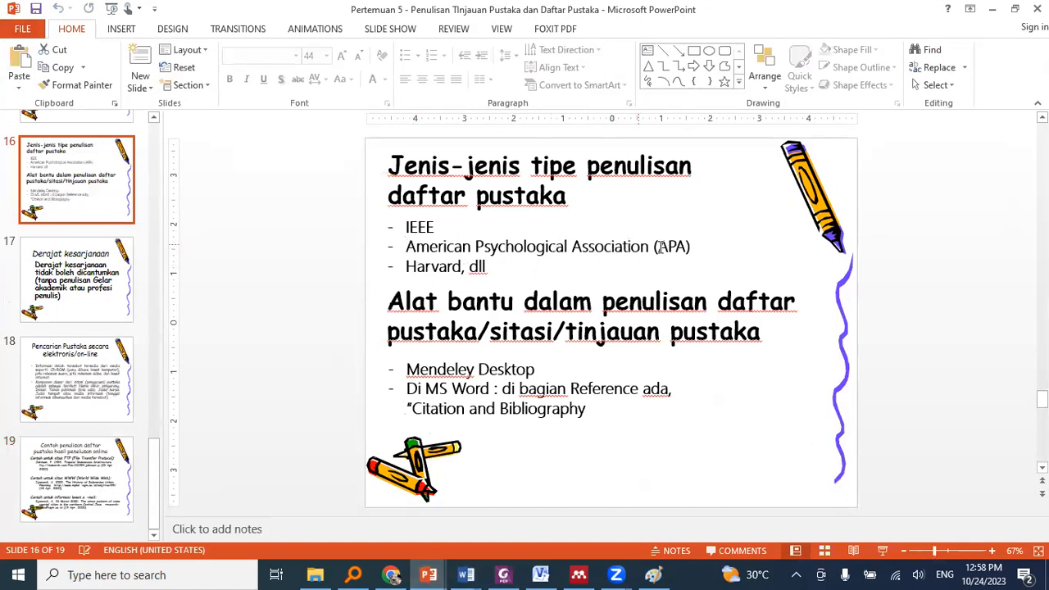
drag(461, 272, 416, 228)
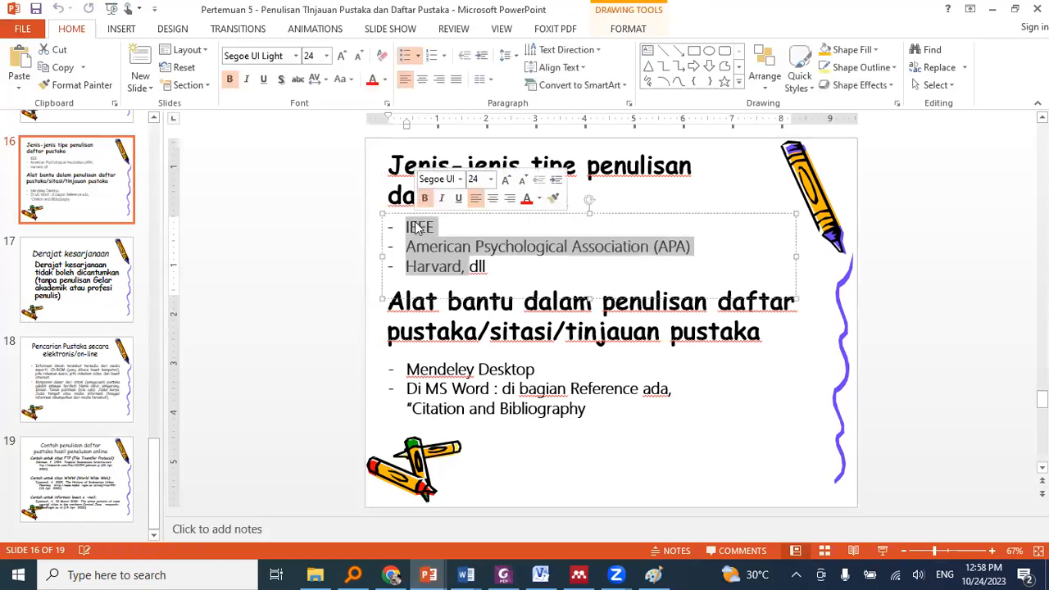
click(436, 226)
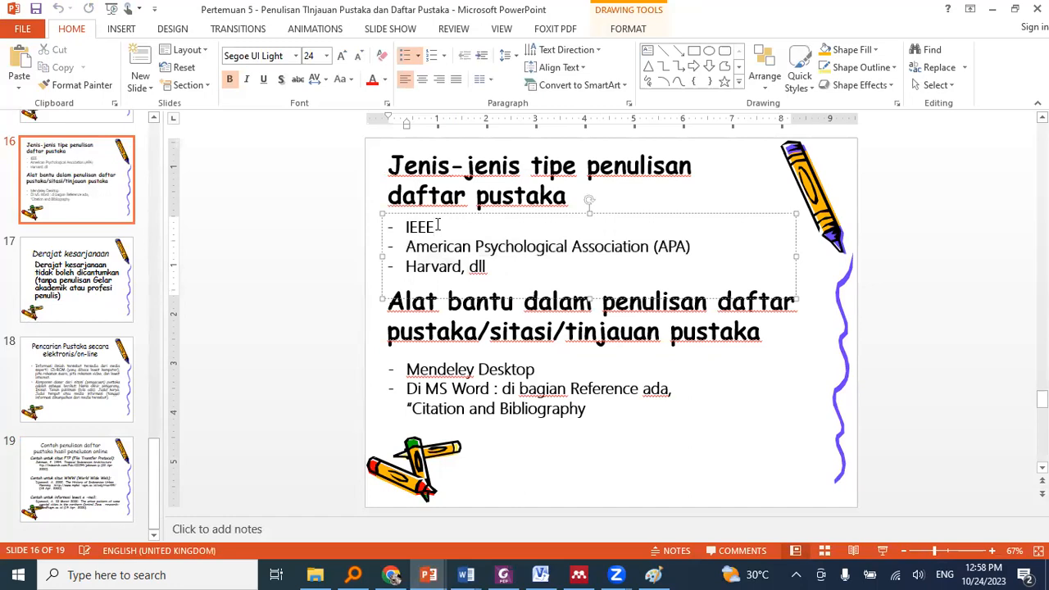
drag(437, 226, 408, 226)
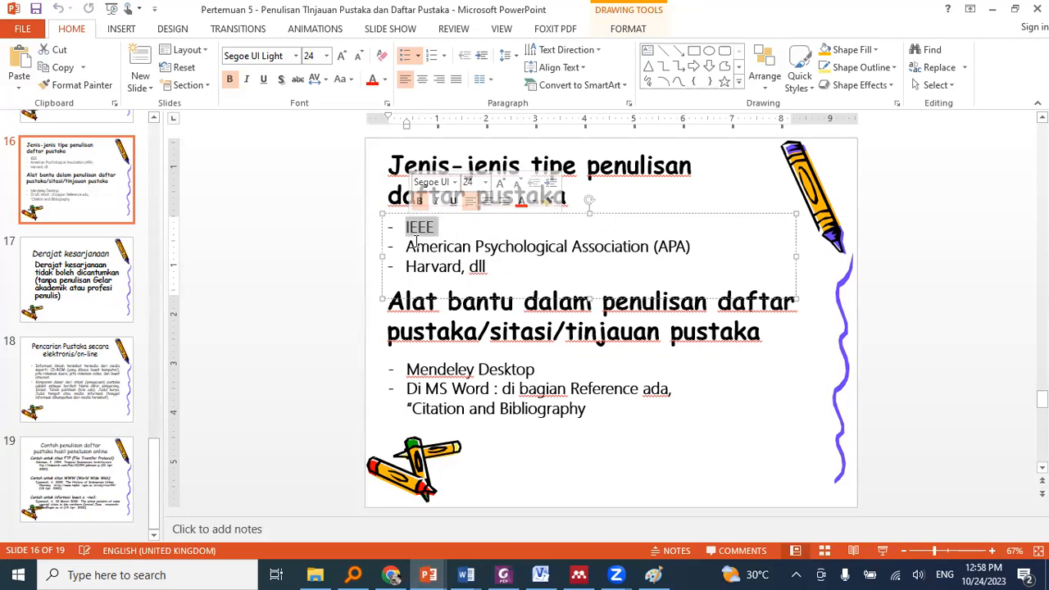
- Return to the blank document in Word and set its citation style to IEEE
click(989, 11)
click(466, 575)
click(667, 515)
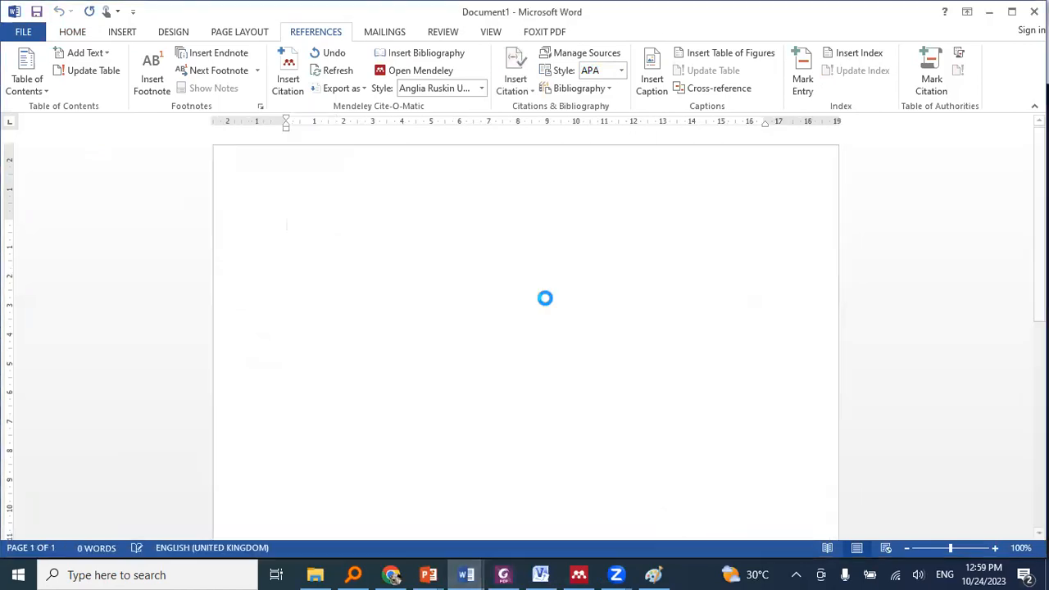
click(622, 71)
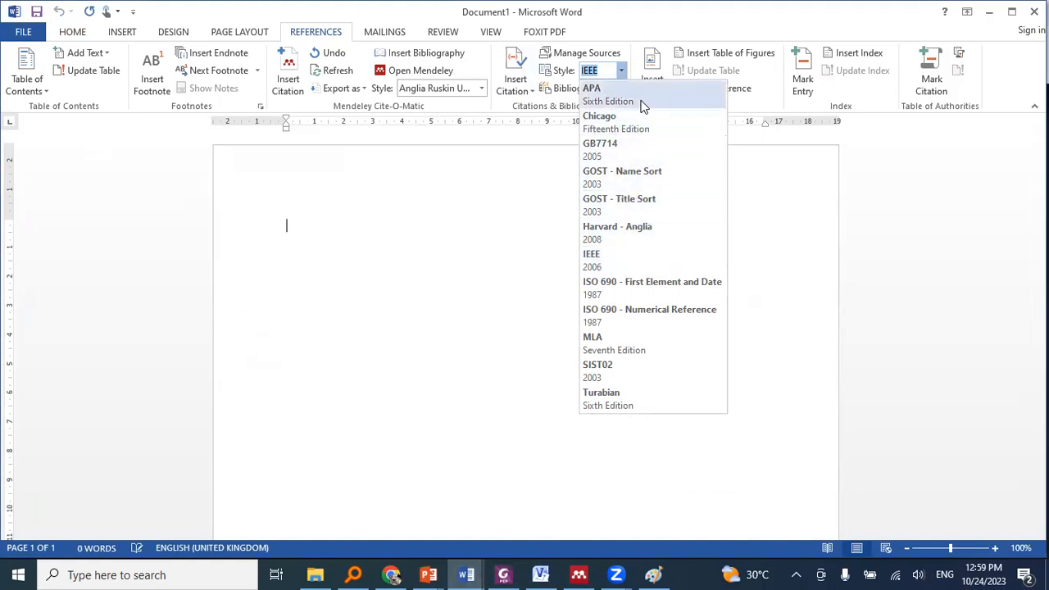
click(423, 268)
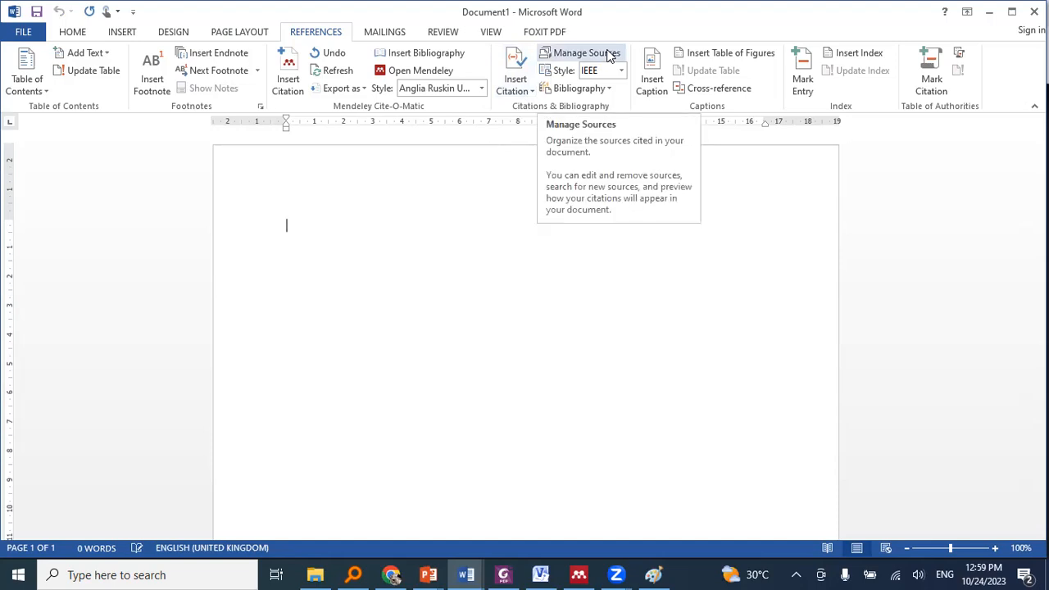
- Open the Source Manager for the blank document and start creating a new source
click(609, 54)
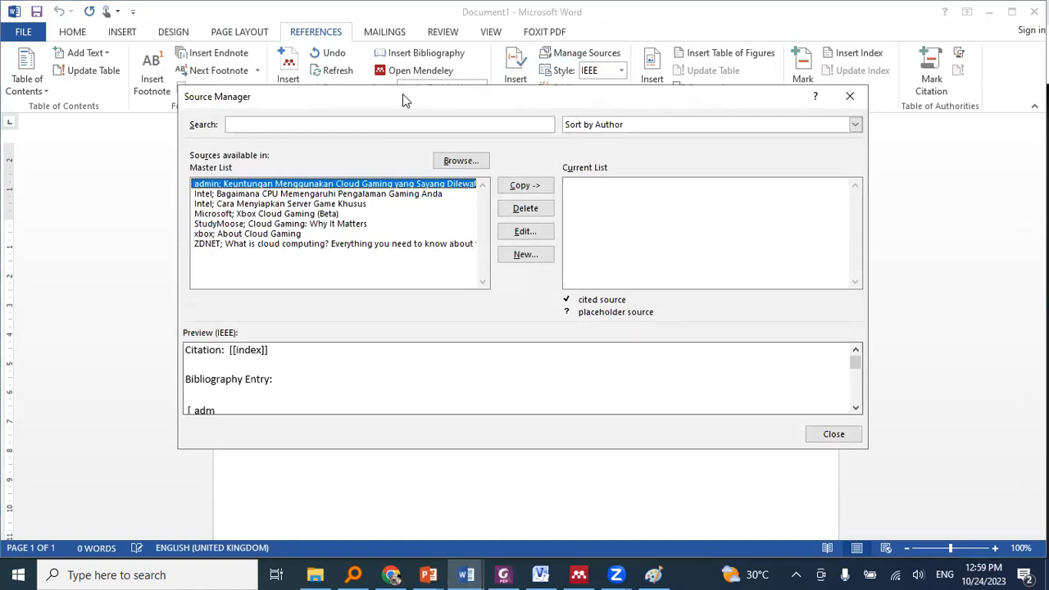
drag(412, 100, 479, 176)
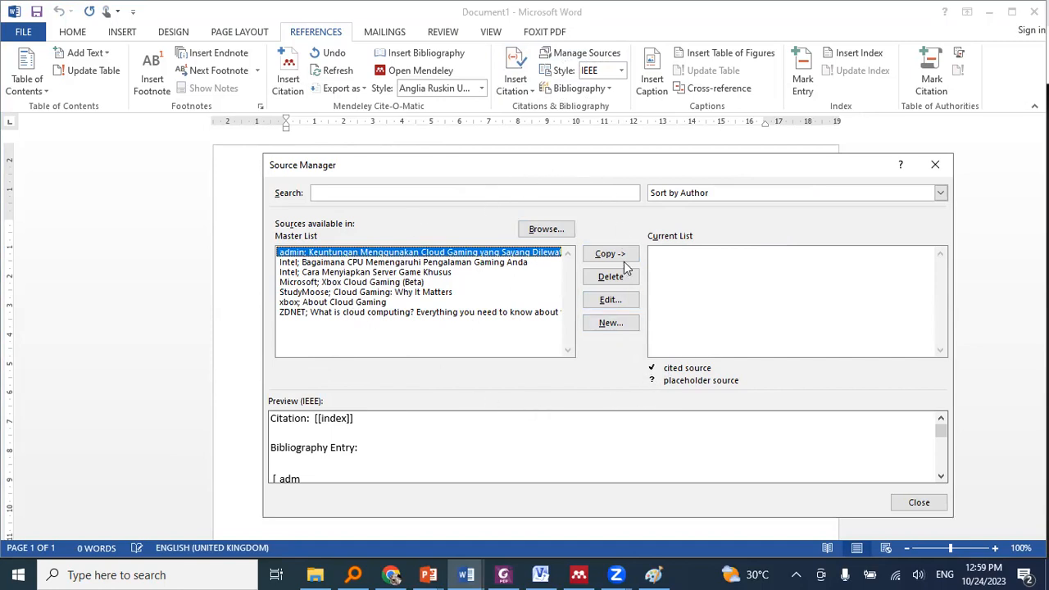
click(619, 324)
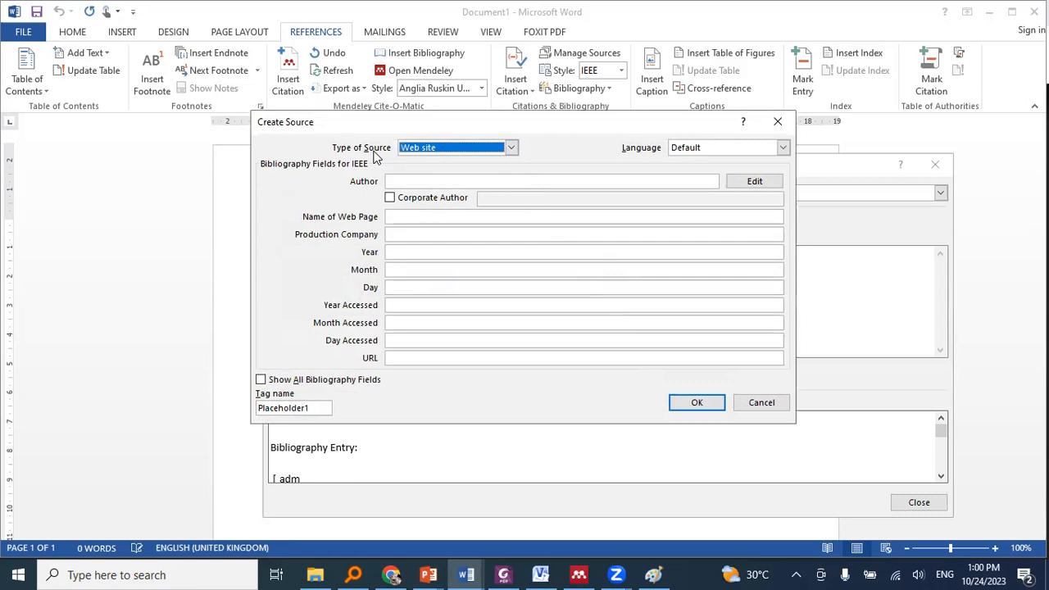
- Look through the source types available for the new source, from Book and Journal Article to Miscellaneous
click(429, 149)
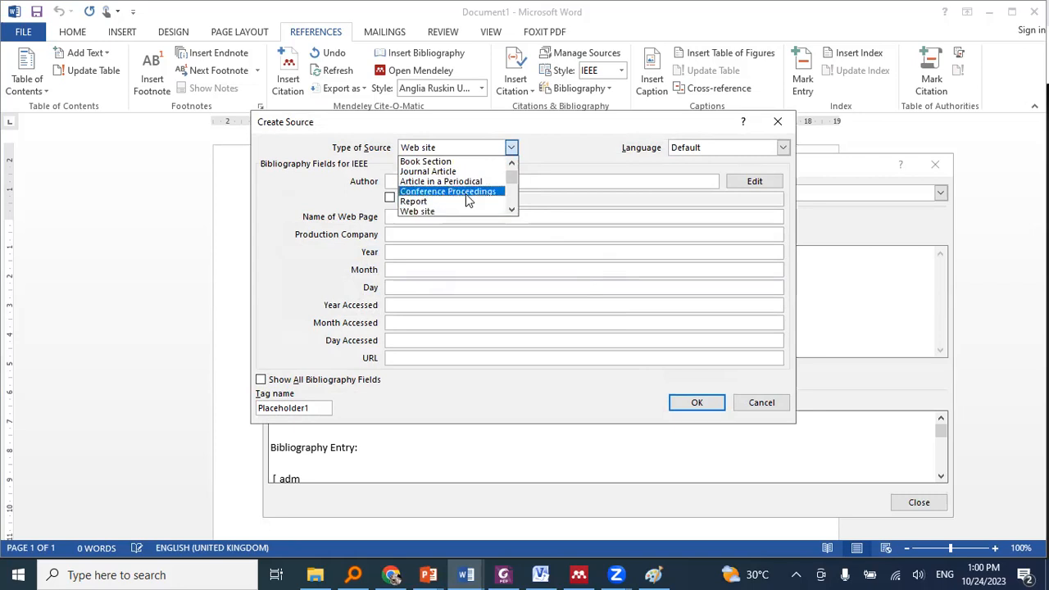
scroll(467, 201, down, 3)
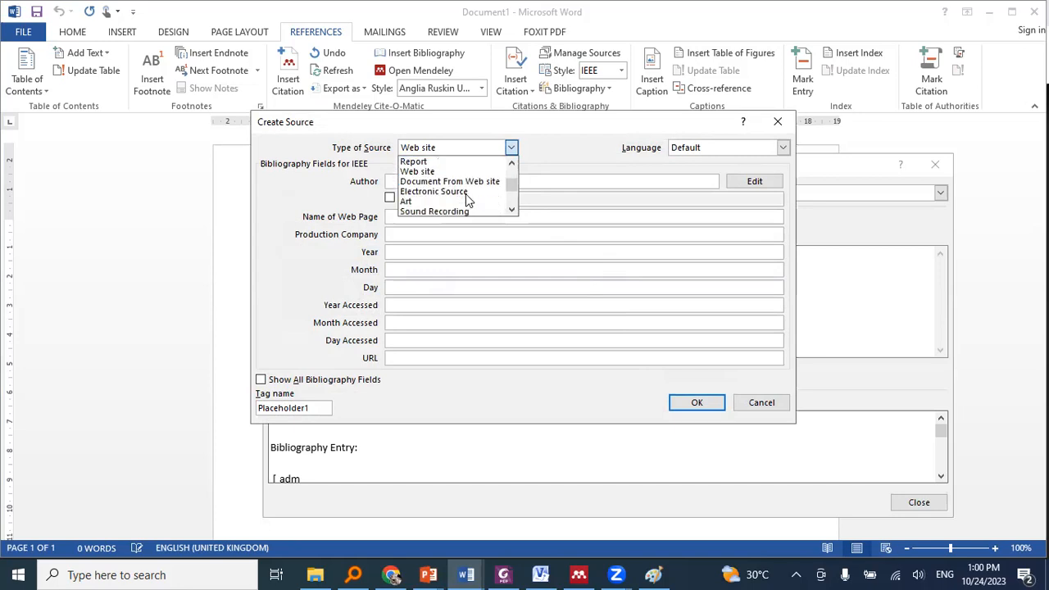
scroll(467, 201, down, 2)
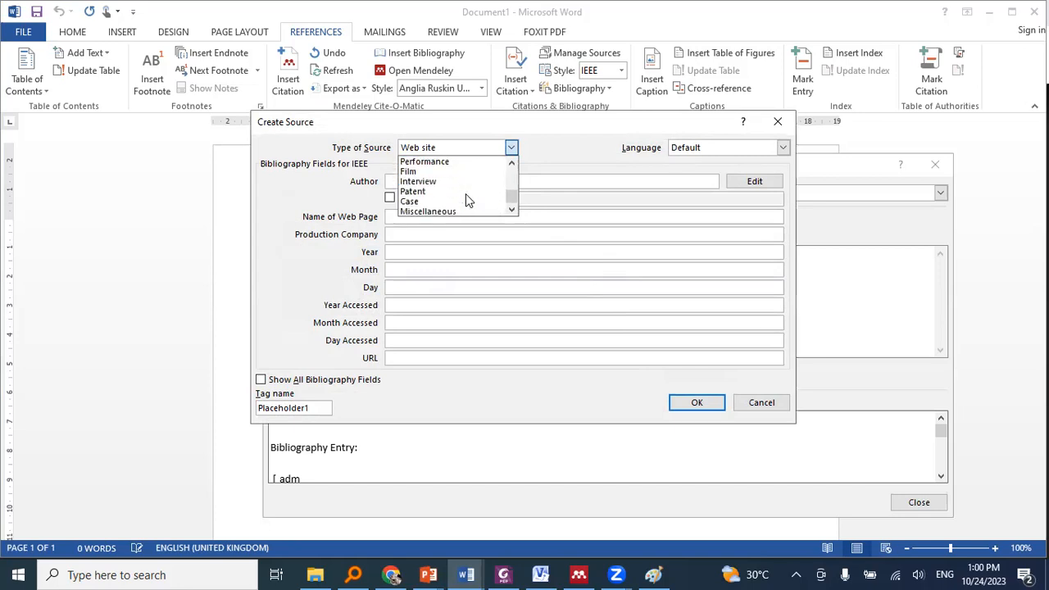
scroll(465, 197, up, 4)
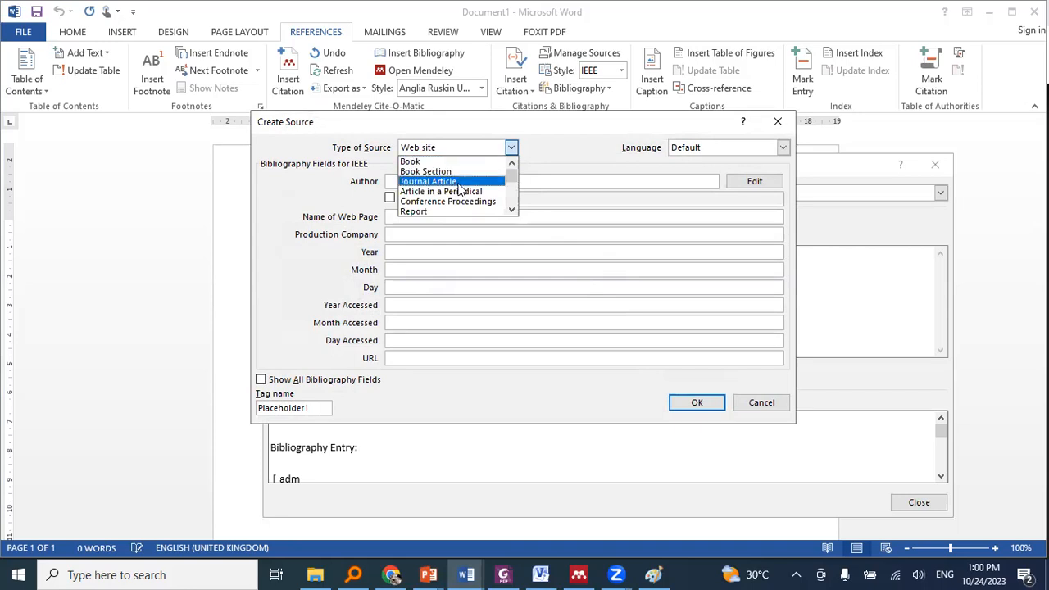
- Switch to the State of The Art PDF in Chrome and highlight the journal name in the first paper's entry
click(391, 574)
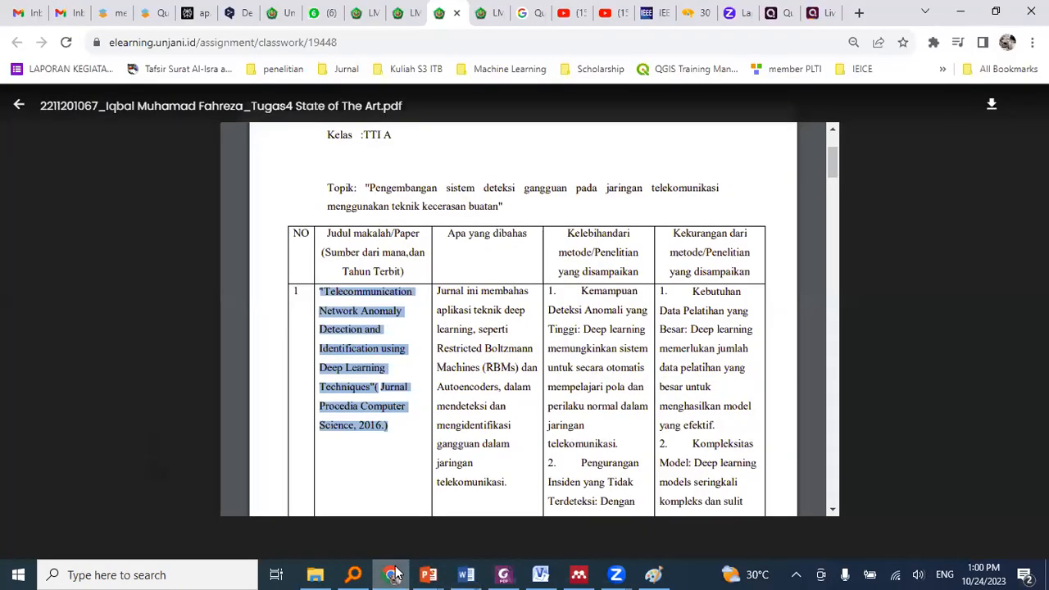
click(396, 426)
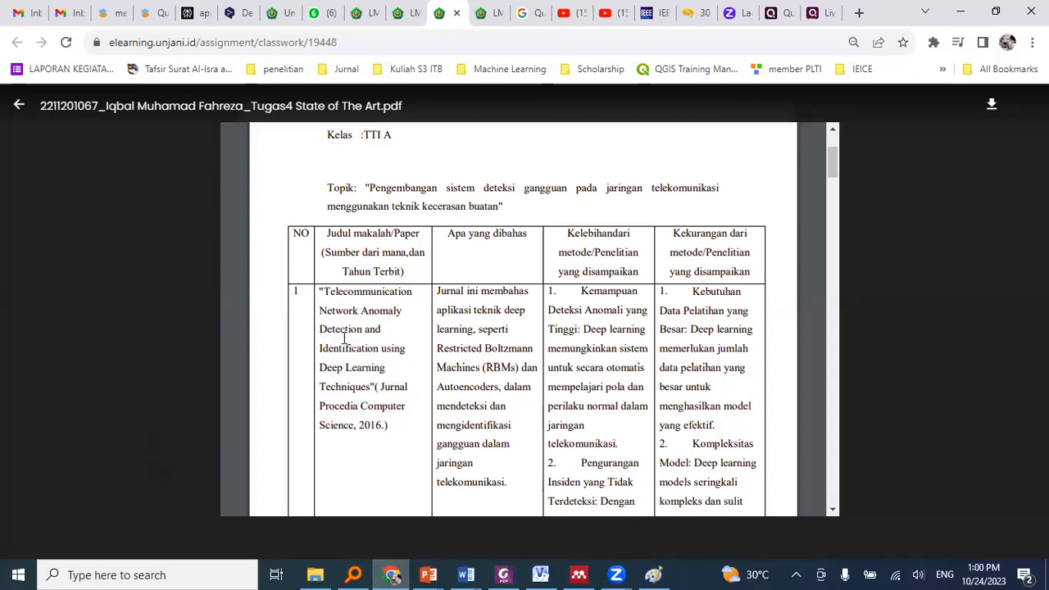
drag(379, 386, 354, 423)
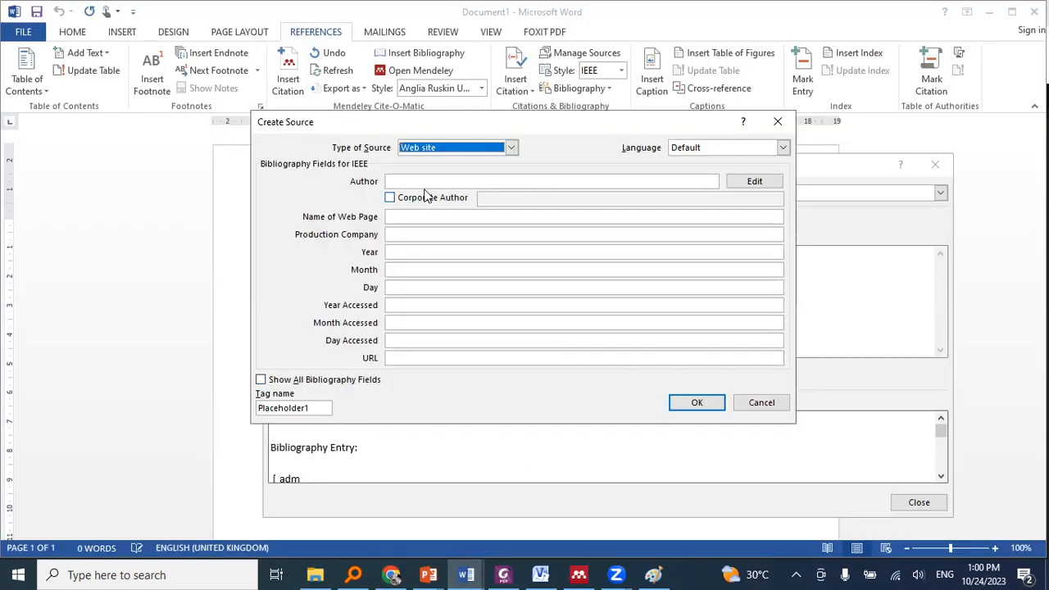
- Switch to Foxit PDF Editor and show the first page of the paper Cellular Communications Coverage Prediction Techniques A Survey and Comparison
click(426, 182)
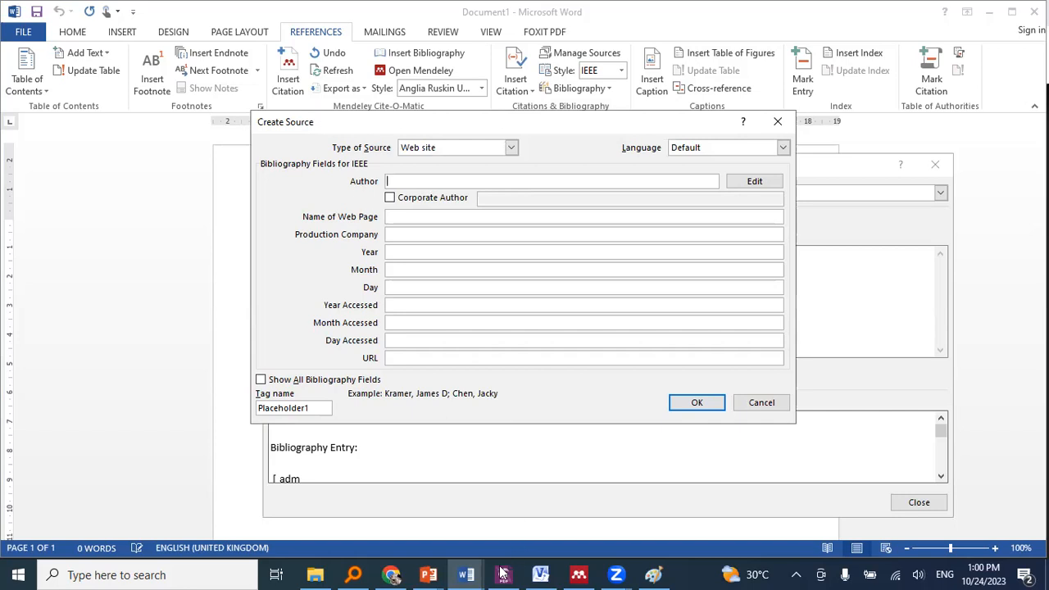
click(352, 574)
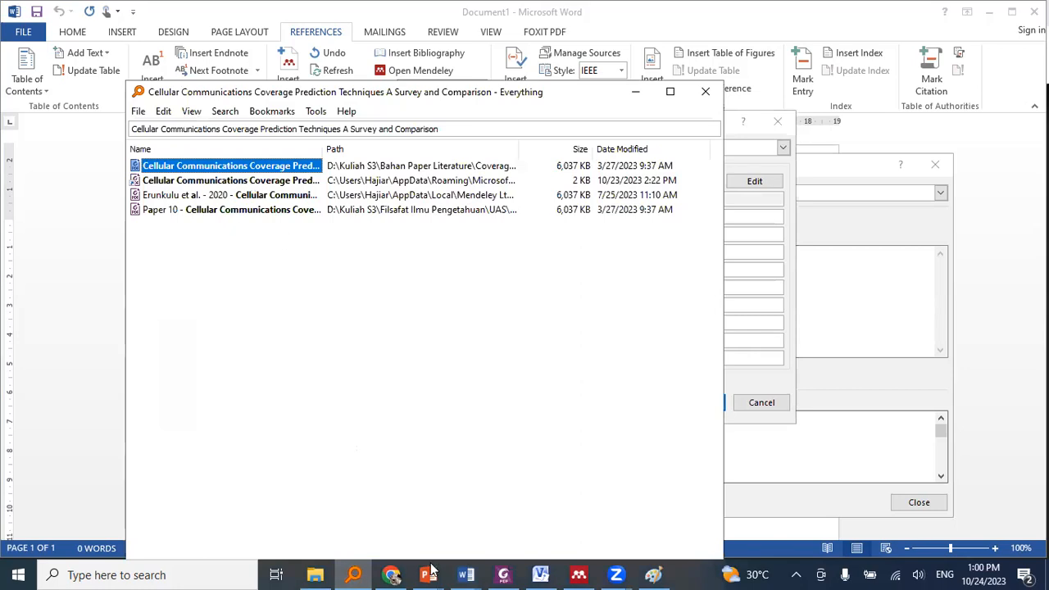
click(503, 574)
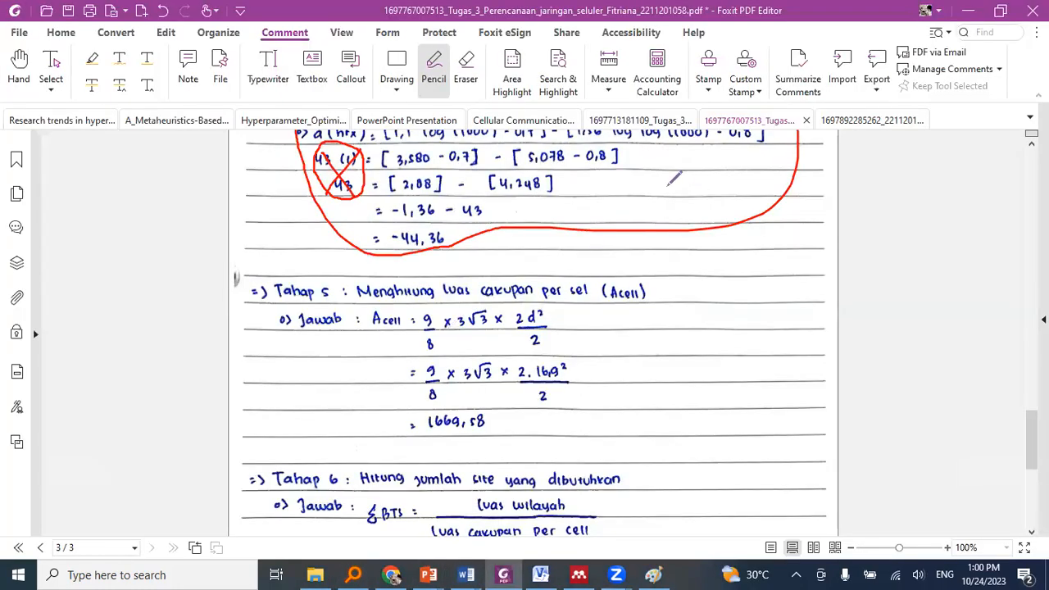
click(495, 123)
key(Escape)
scroll(557, 290, up, 5)
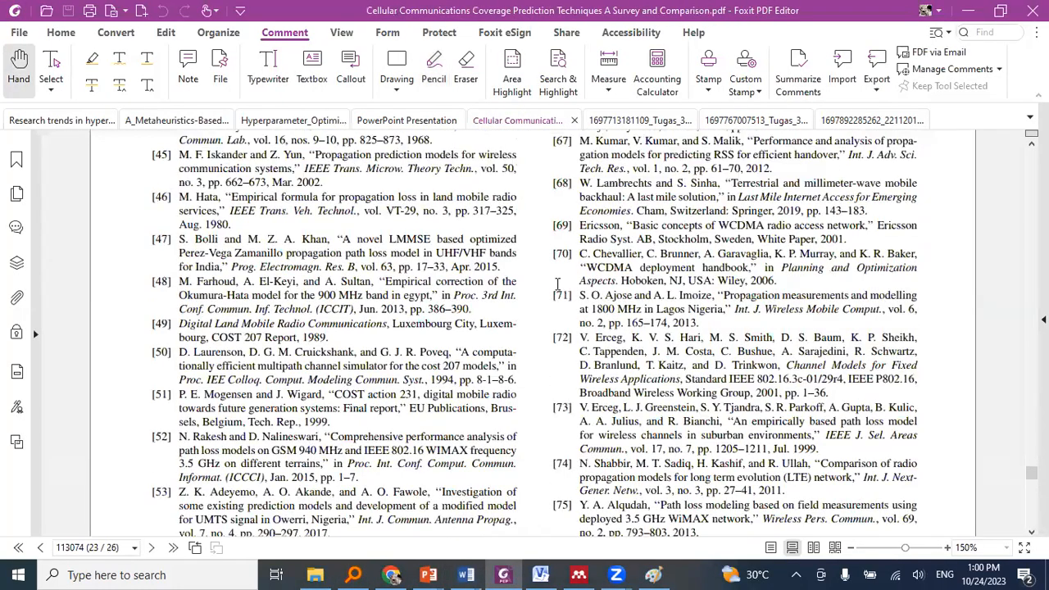
drag(1031, 473, 1032, 155)
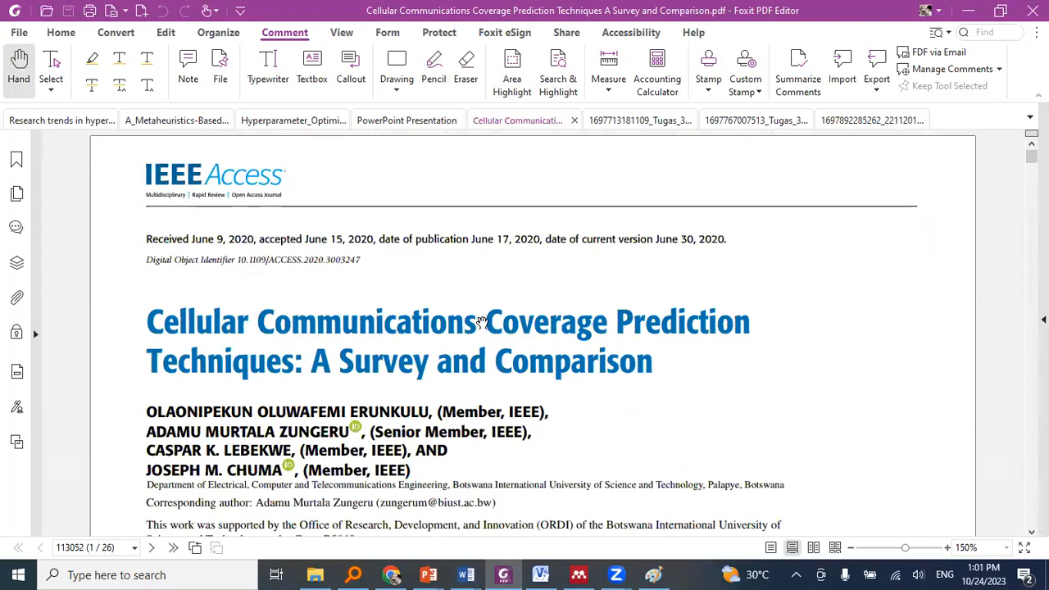
- Select and copy the paper's two-line title with the text selection tool, and return to the Create Source dialog in Word
click(63, 32)
click(55, 78)
drag(146, 321, 661, 370)
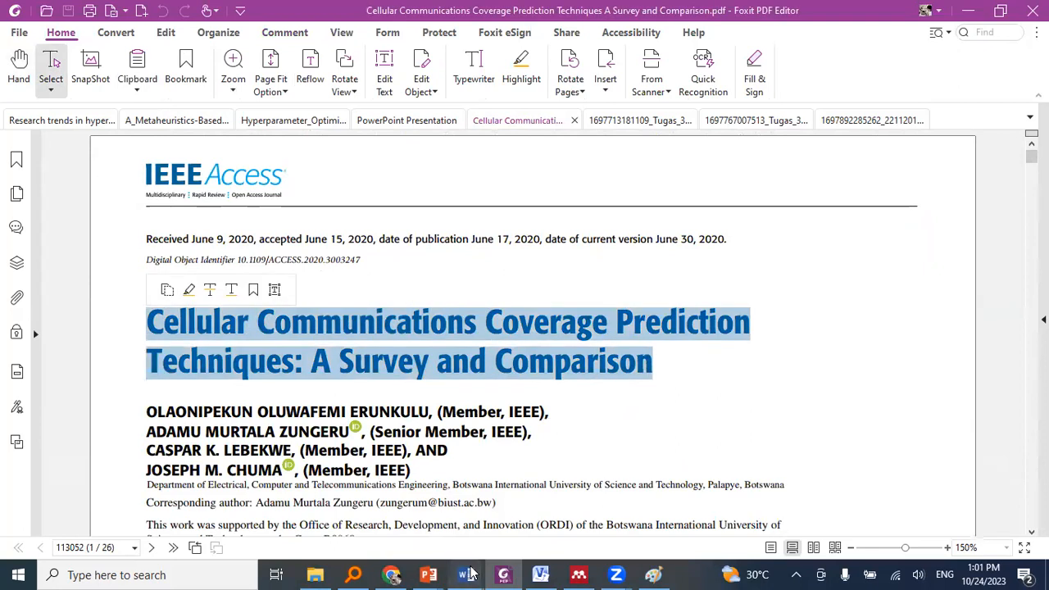
mouse_move(465, 574)
click(699, 506)
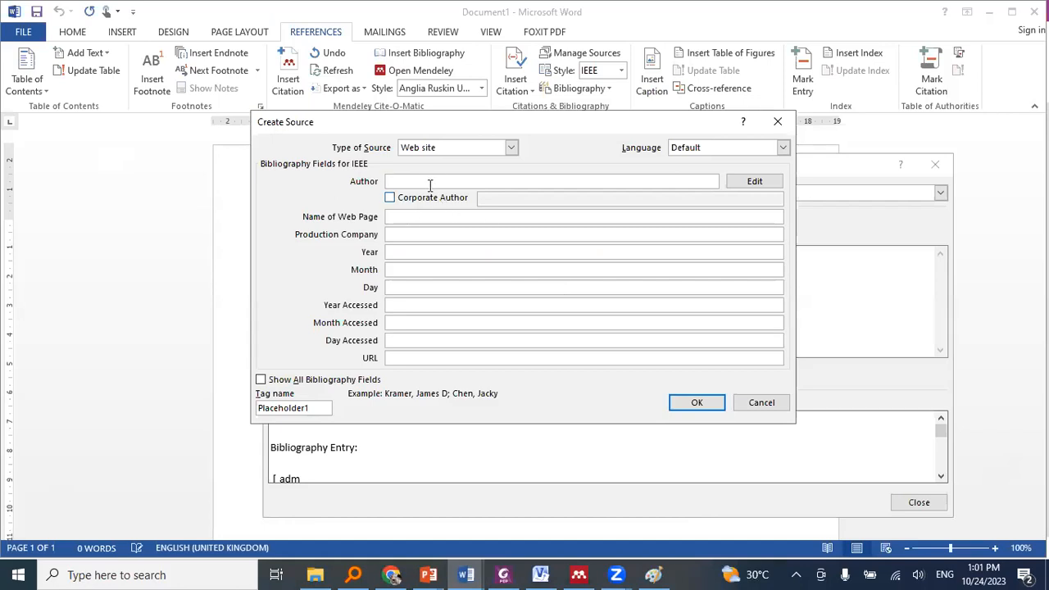
- Compare the Journal Article and Web site fields, and set the new source's type to Journal Article
click(462, 149)
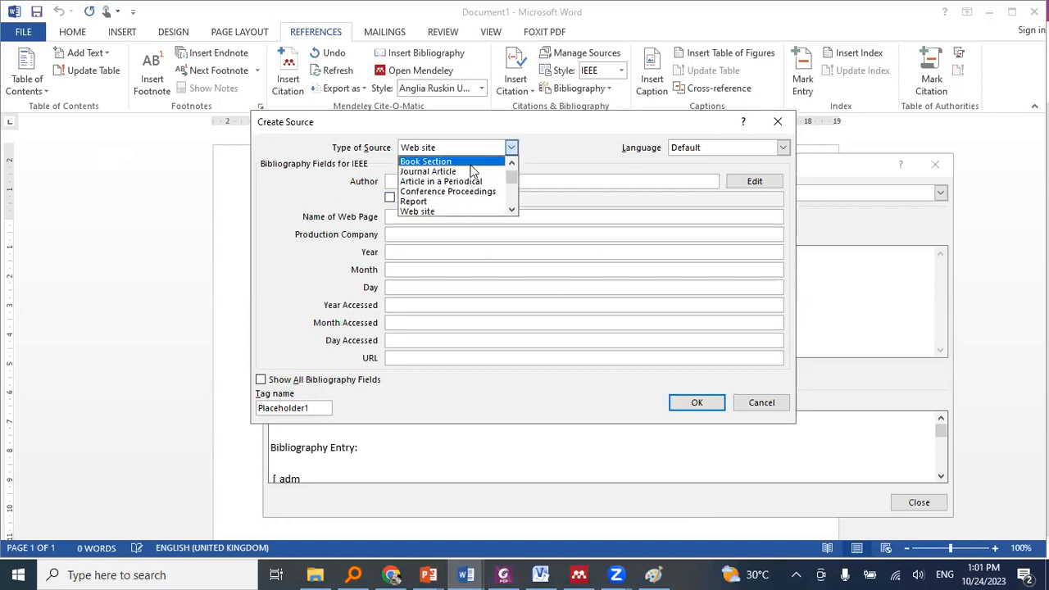
click(473, 172)
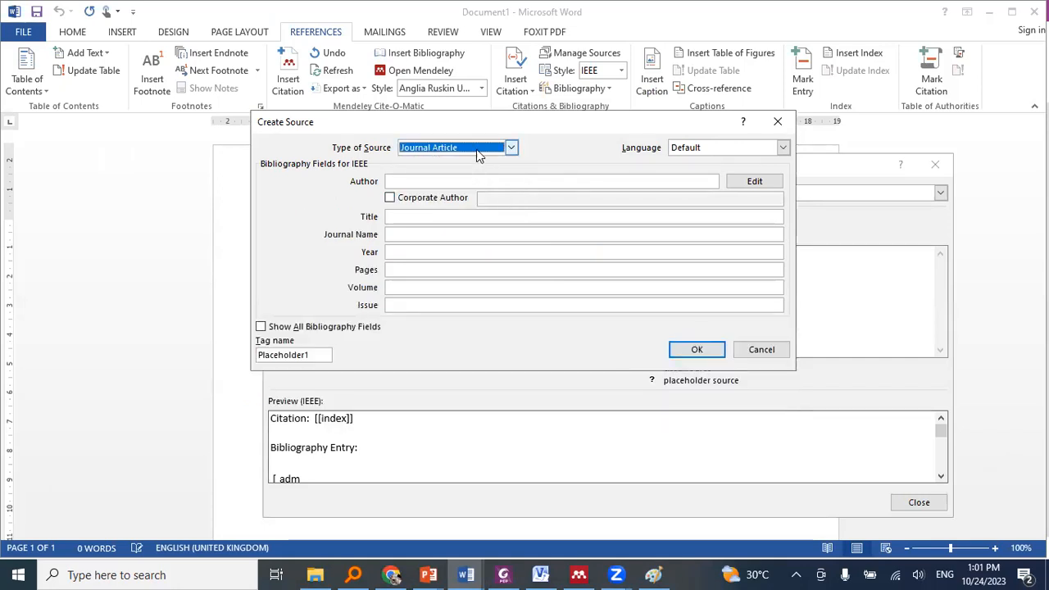
click(425, 154)
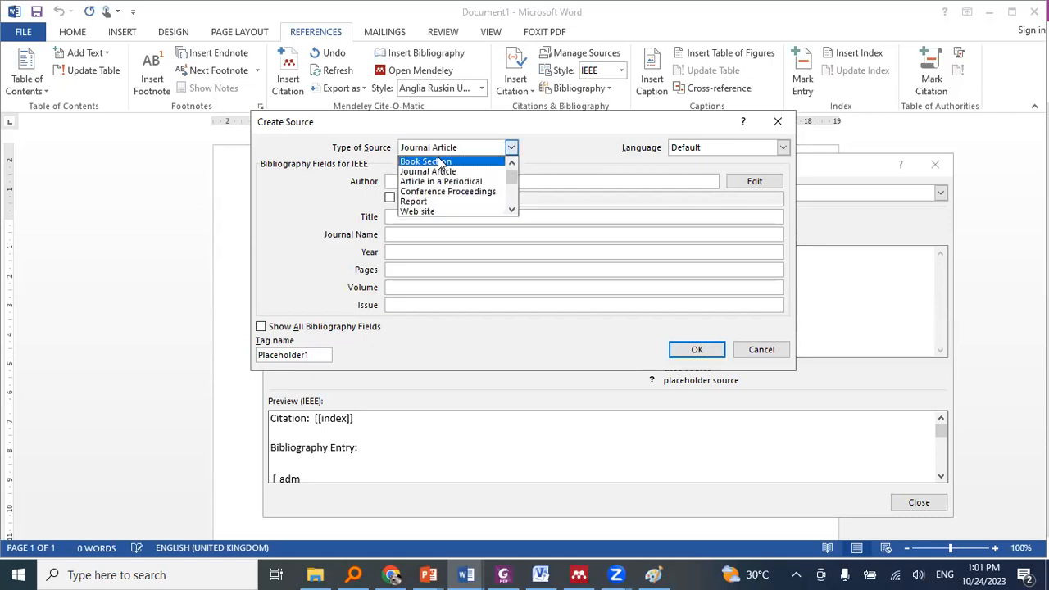
click(450, 211)
click(510, 148)
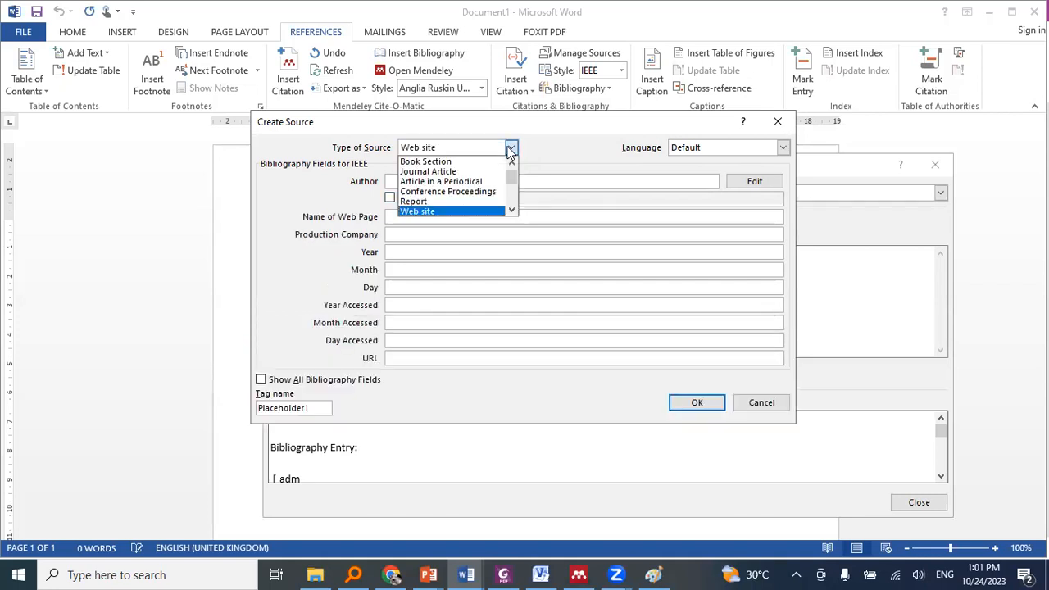
scroll(476, 169, up, 1)
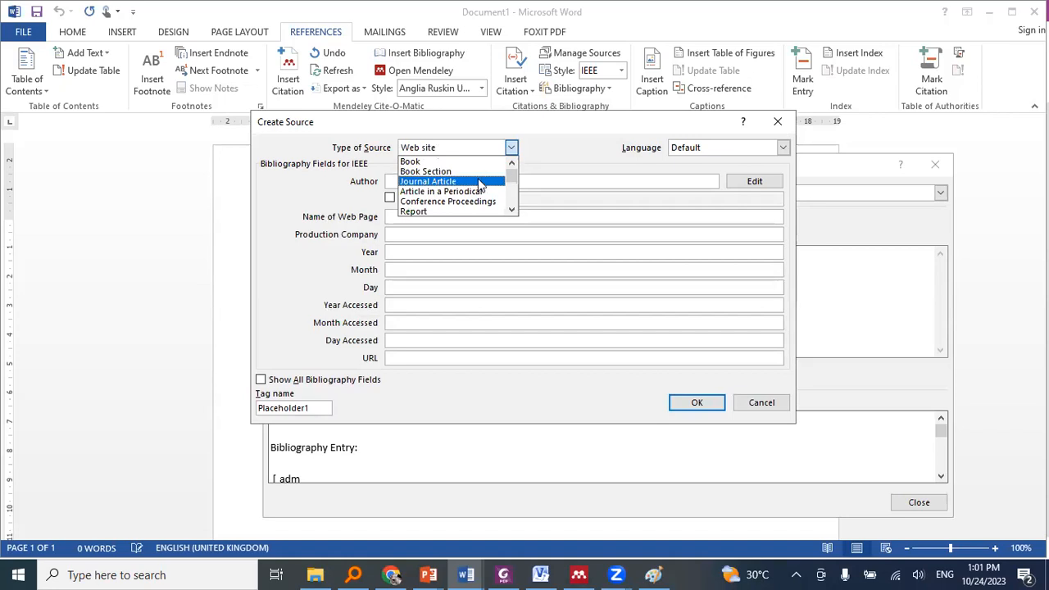
click(479, 181)
- Fill in the source's title as "Cellular Communications Coverage Prediction Techniques: A Survey and Comparison", copying both title lines from the PDF
click(450, 214)
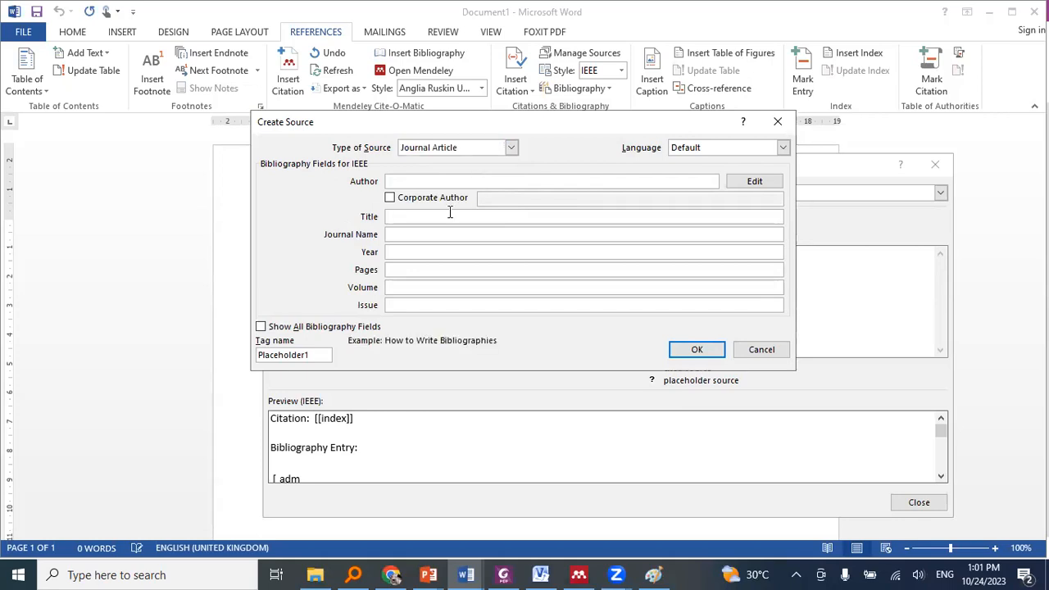
text(Cellular Communications Coverage Prediction)
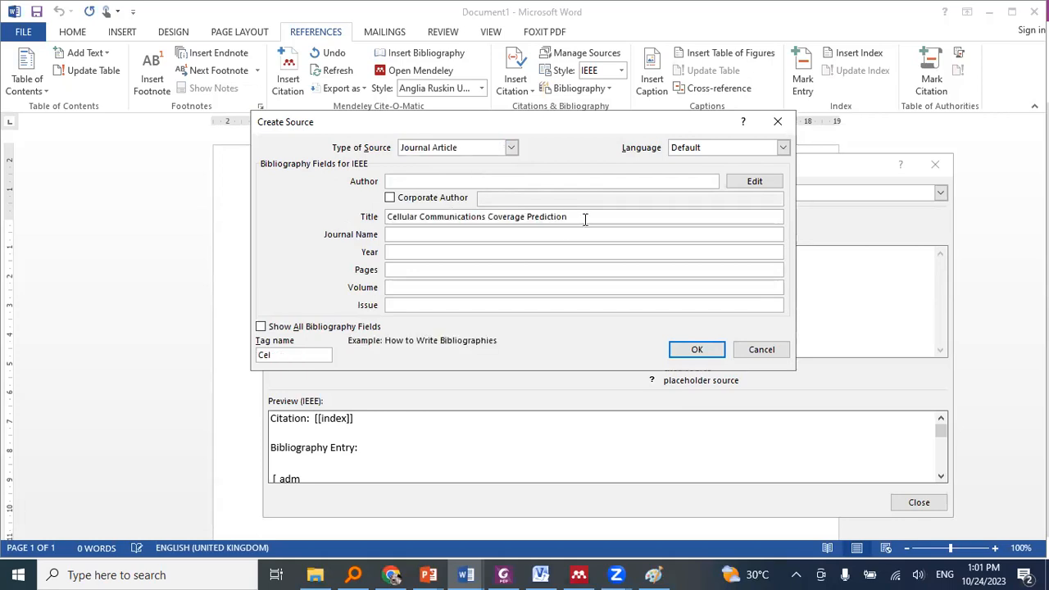
key(alt+Tab)
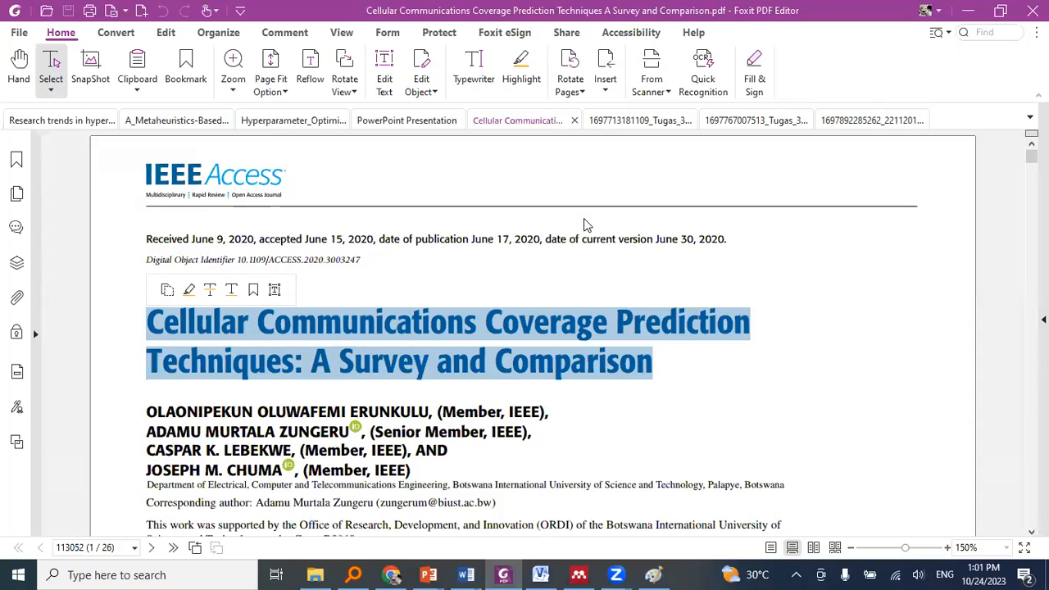
key(alt+Tab)
key(alt+Tab)
click(442, 371)
drag(147, 360, 656, 357)
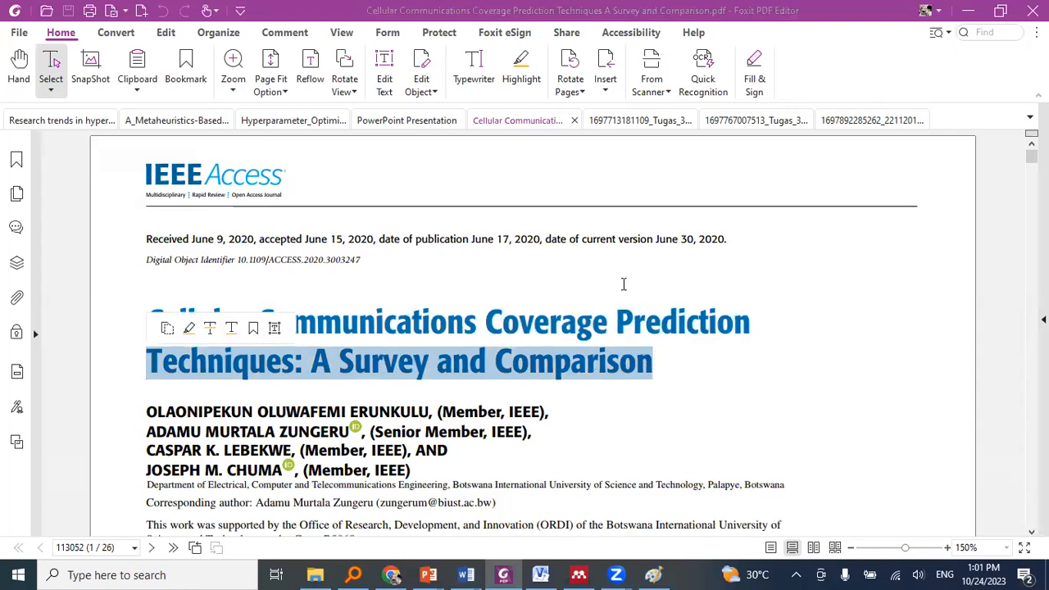
key(ctrl+c)
key(alt+Tab)
key(ctrl+v)
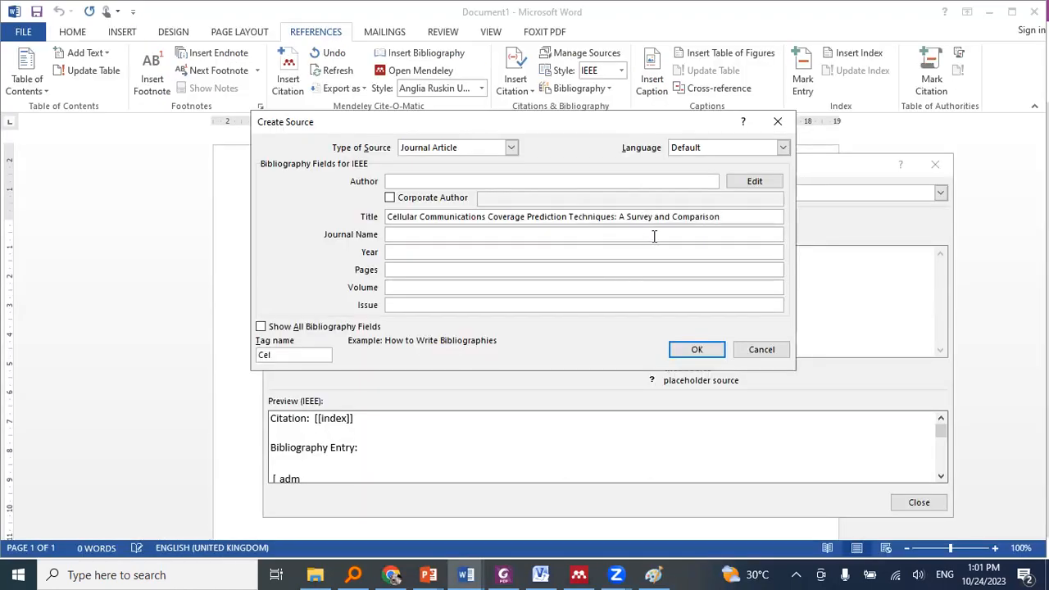
- Copy the first author's name from the PDF into the source's Author field, followed by a comma
key(alt+Tab)
scroll(166, 366, down, 1)
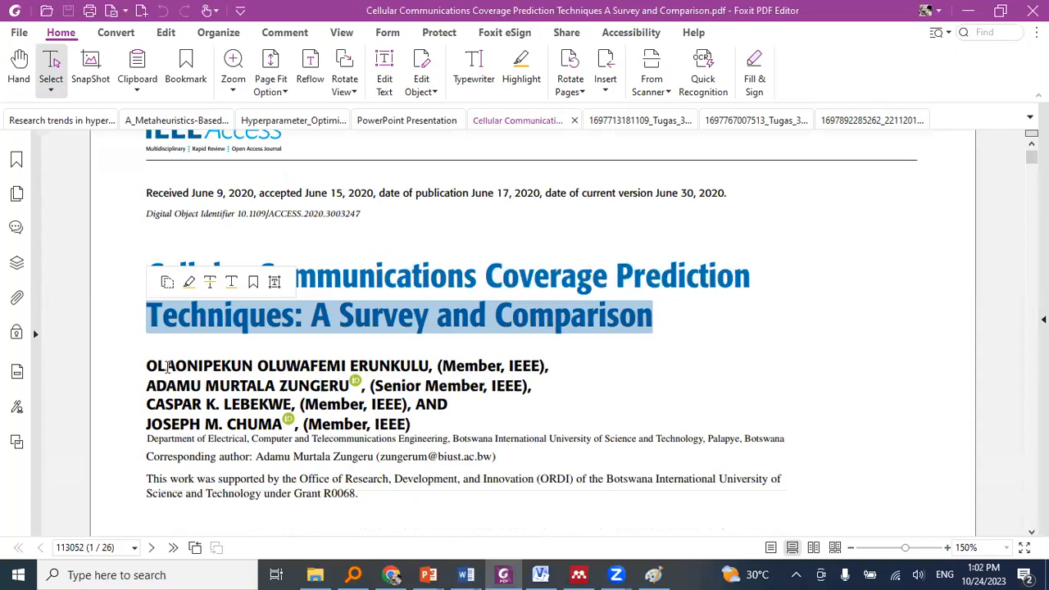
drag(146, 367, 428, 367)
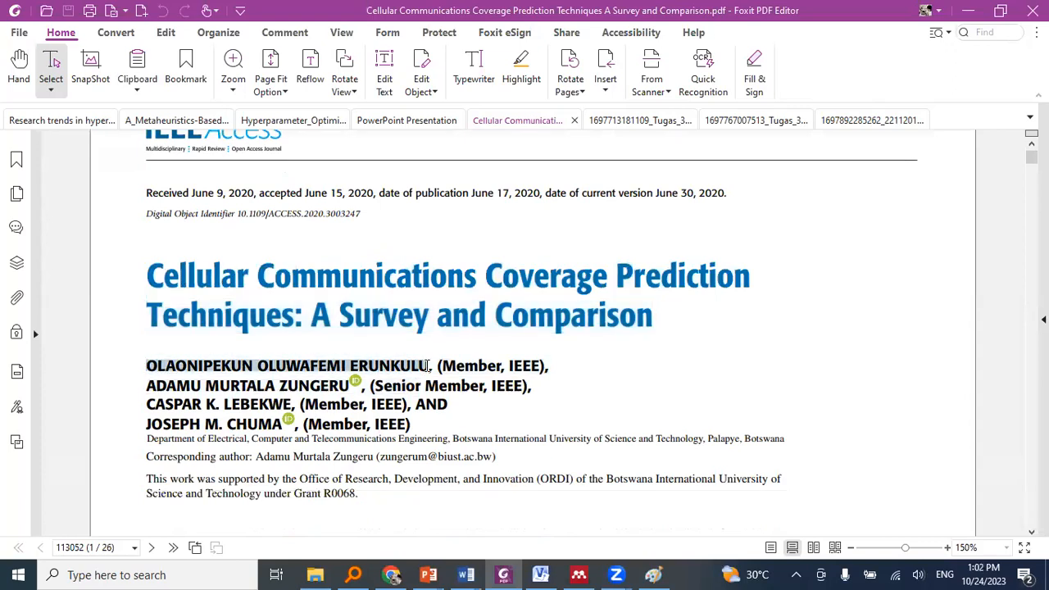
key(ctrl+c)
key(alt+Tab)
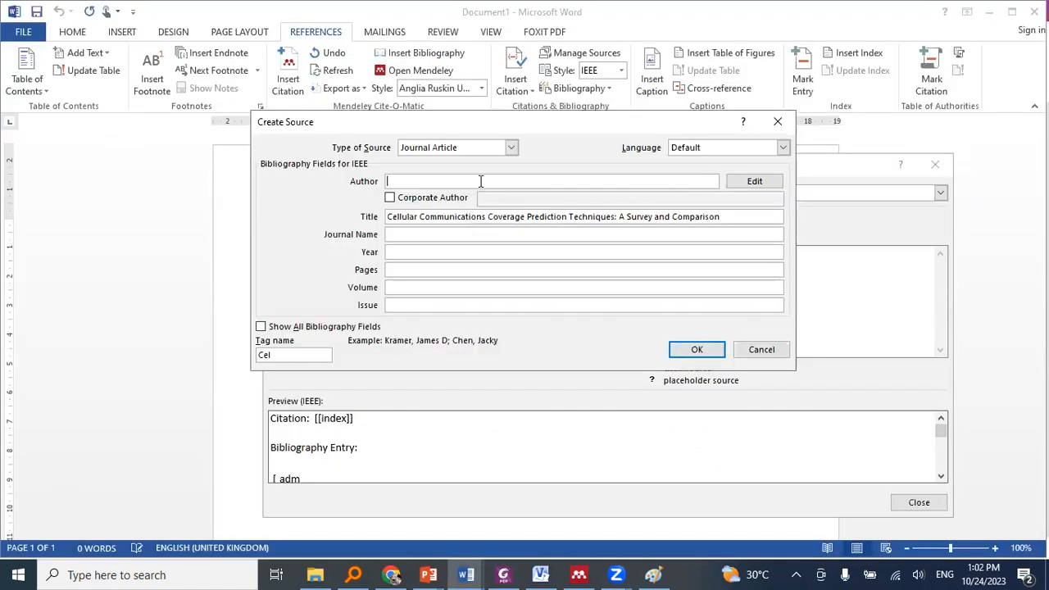
key(ctrl+v)
text(,)
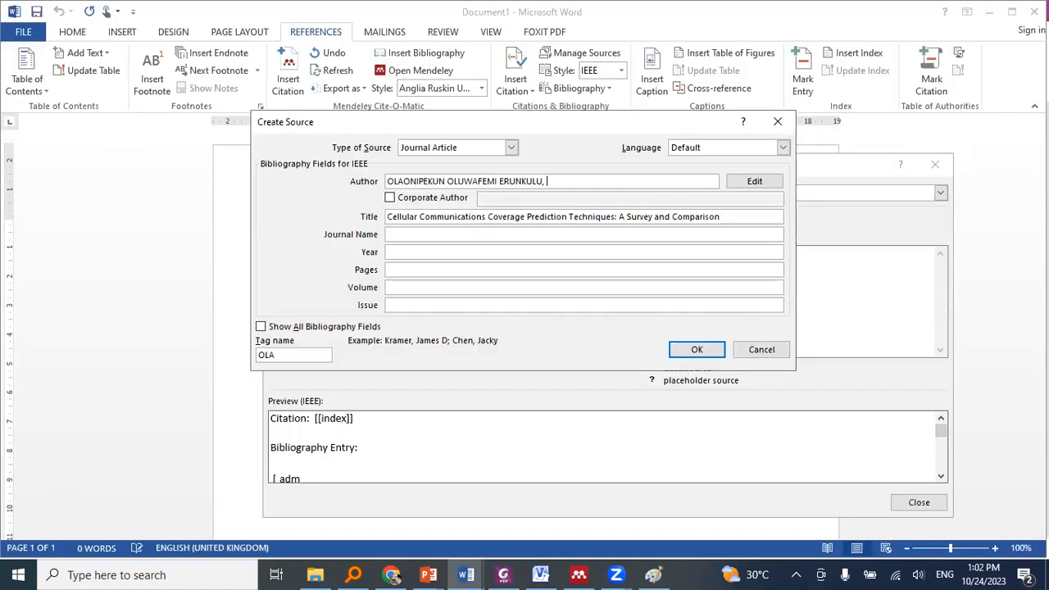
- Add the second author's name from the PDF to the source's Author field
key(alt+Tab)
drag(147, 385, 352, 386)
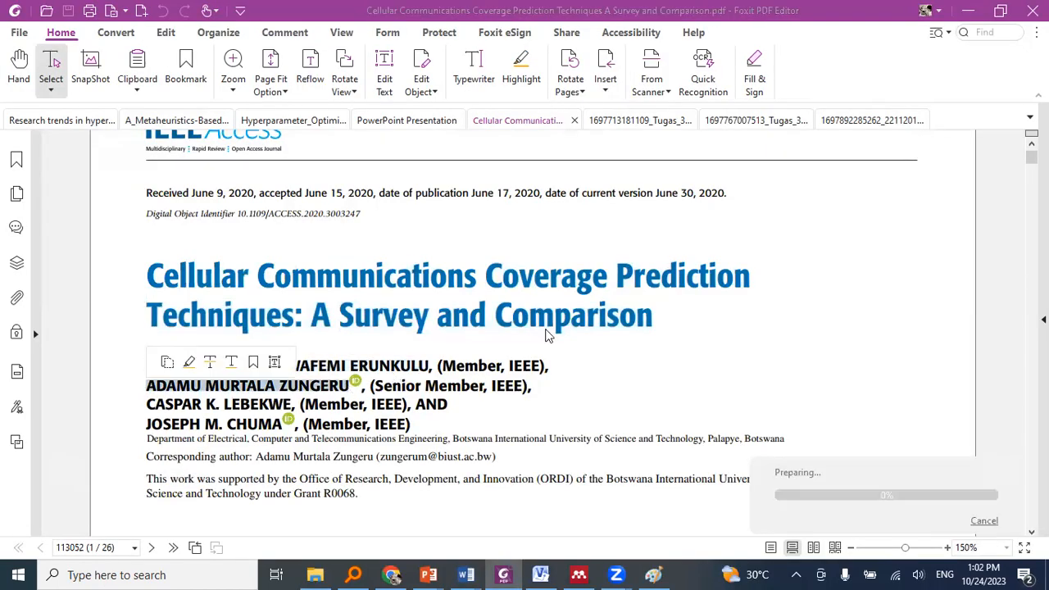
key(ctrl+c)
key(alt+Tab)
text(,)
key(ctrl+v)
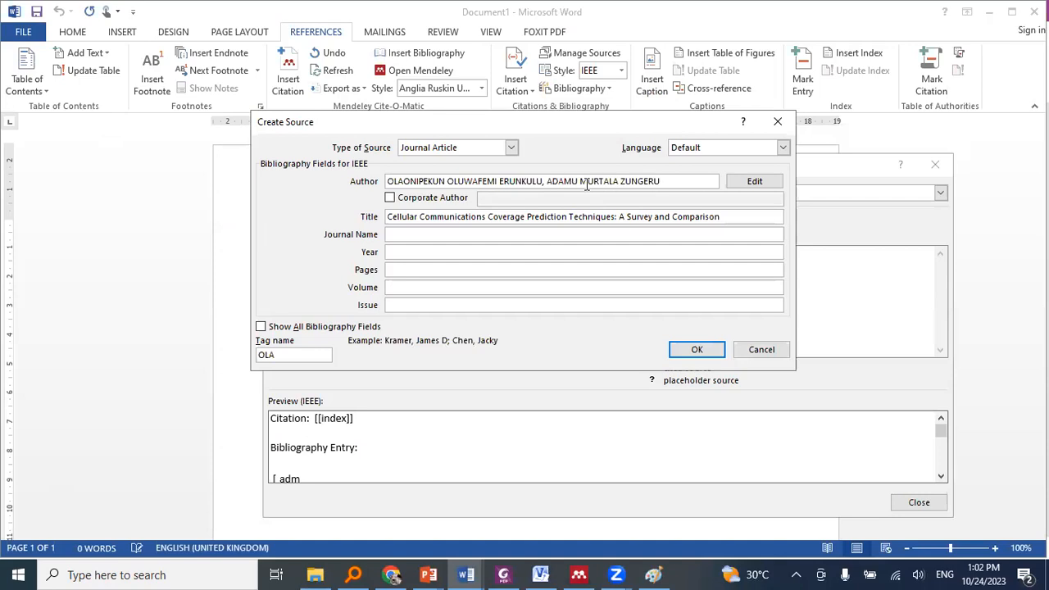
- Add the third author's name from the PDF to the source's authors, separated by commas
key(alt+Tab)
drag(146, 404, 295, 403)
key(ctrl+c)
key(alt+Tab)
text(,)
key(ctrl+v)
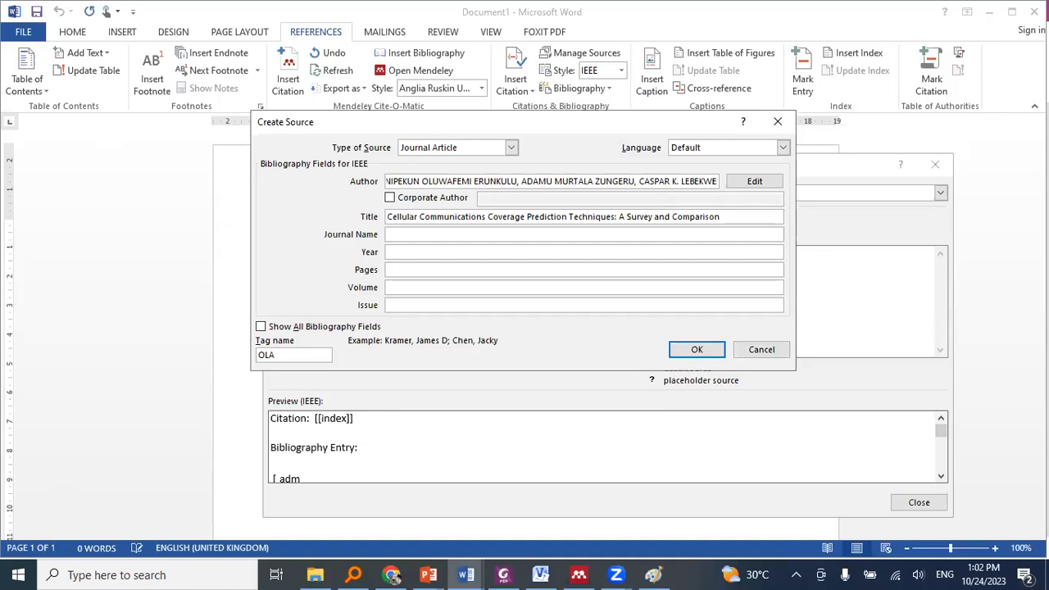
text(,)
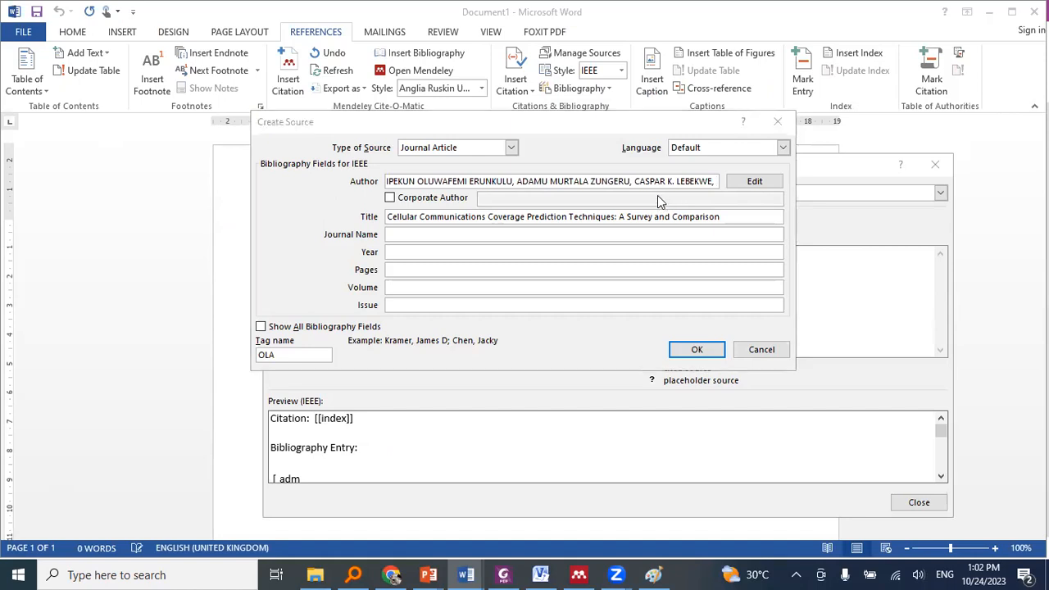
- Copy the fourth author's name from the PDF to the end of the source's author list
key(alt+Tab)
click(146, 422)
drag(145, 422, 284, 422)
key(ctrl+c)
key(alt+Tab)
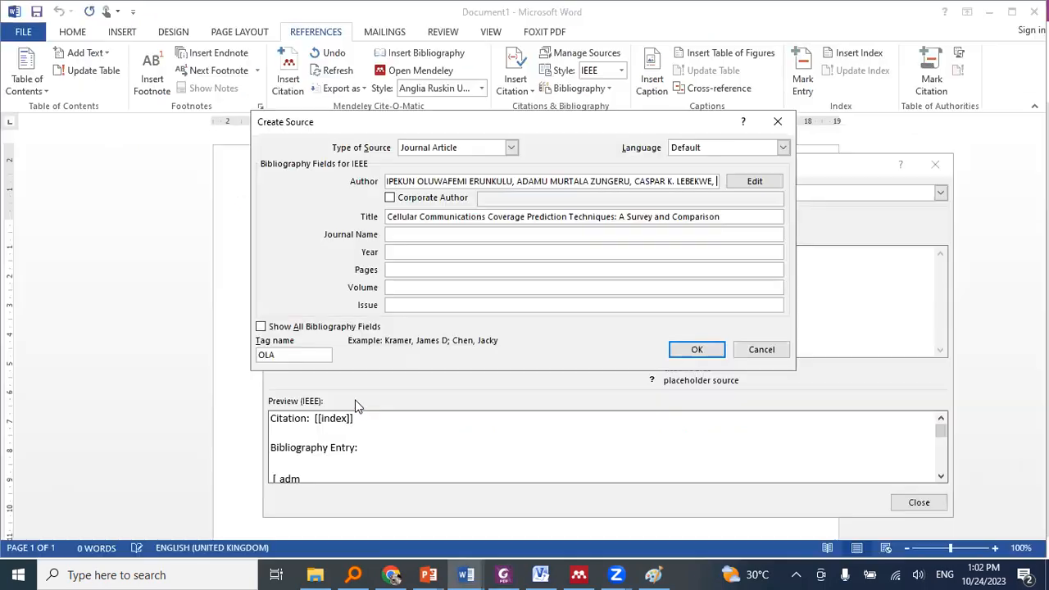
key(ctrl+v)
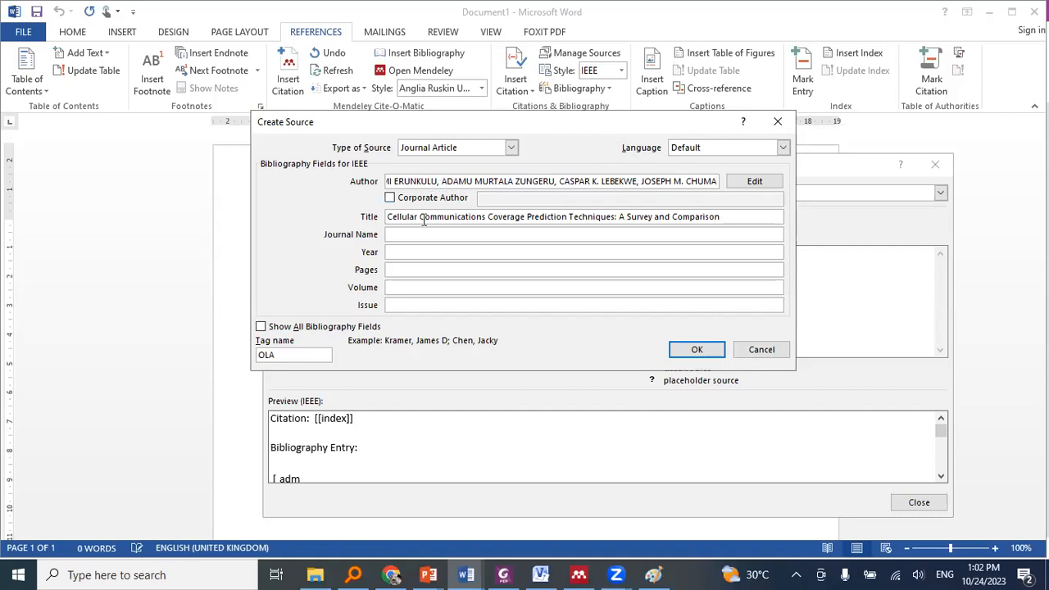
- Check the journal name example in the State of The Art PDF in Chrome, and set the source's journal name to IEEE Access
key(alt+Tab)
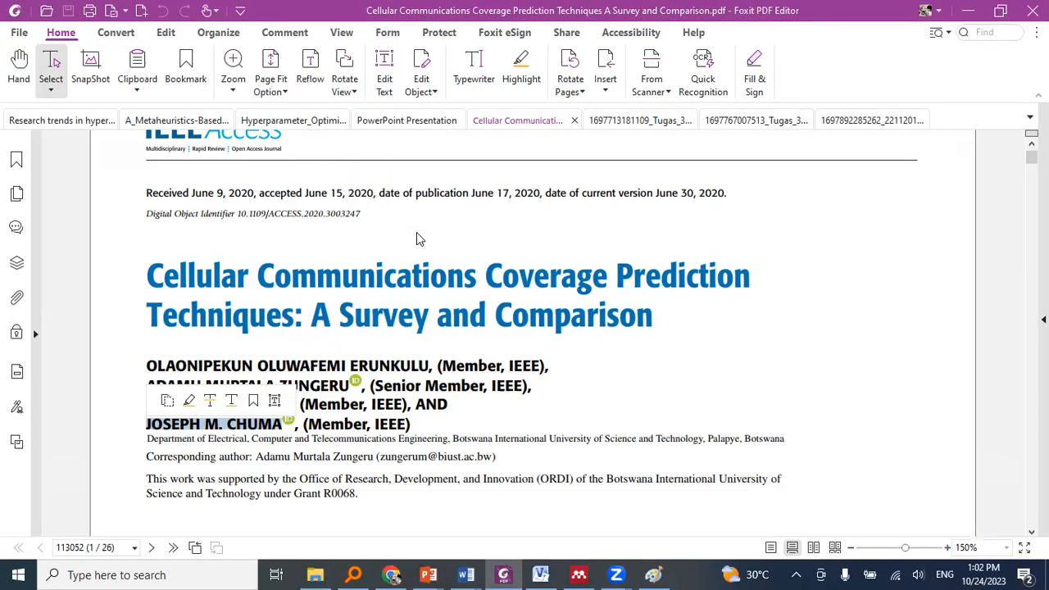
key(alt+Tab)
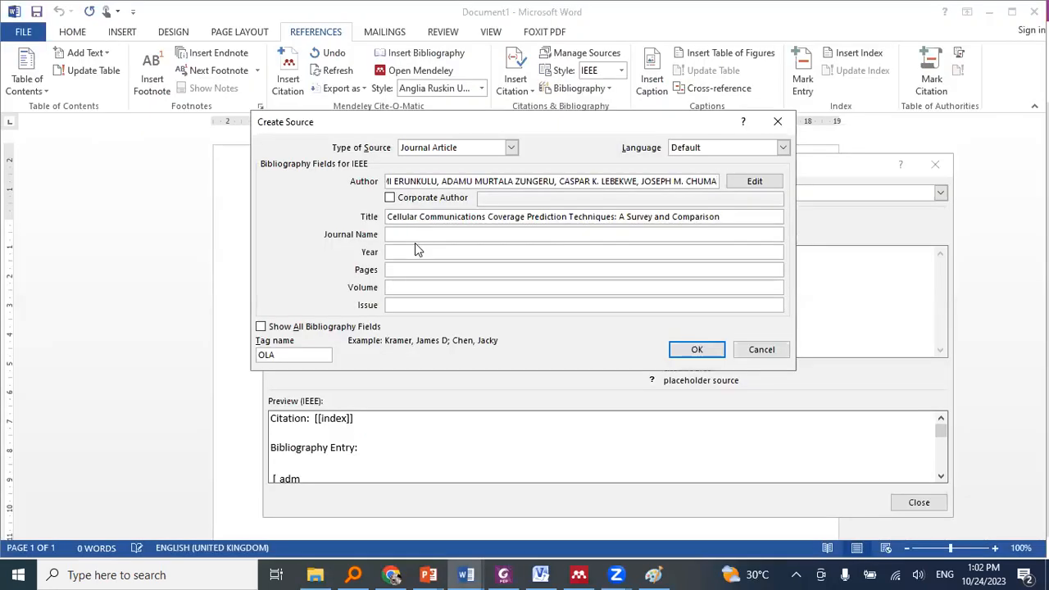
click(392, 574)
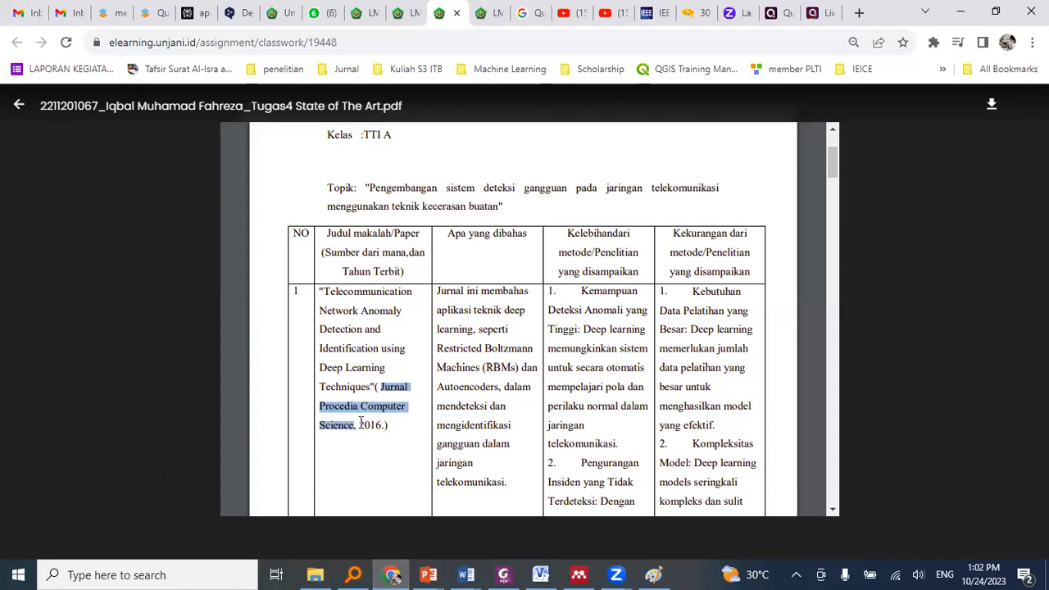
key(alt+Tab)
click(417, 234)
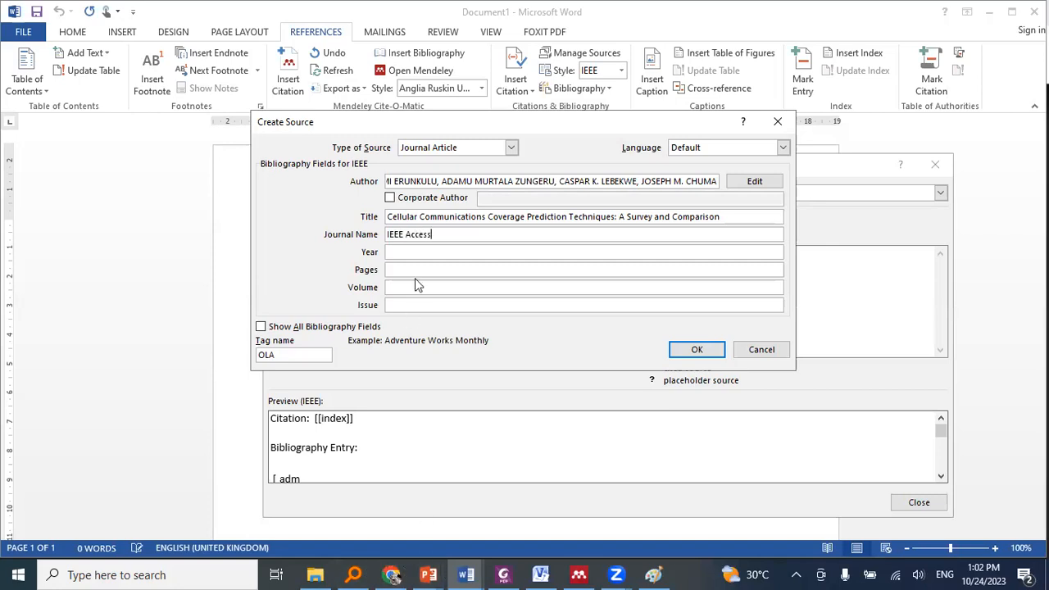
- Look up the paper's publication date in the Foxit PDF and set the source's year to 2020
click(503, 574)
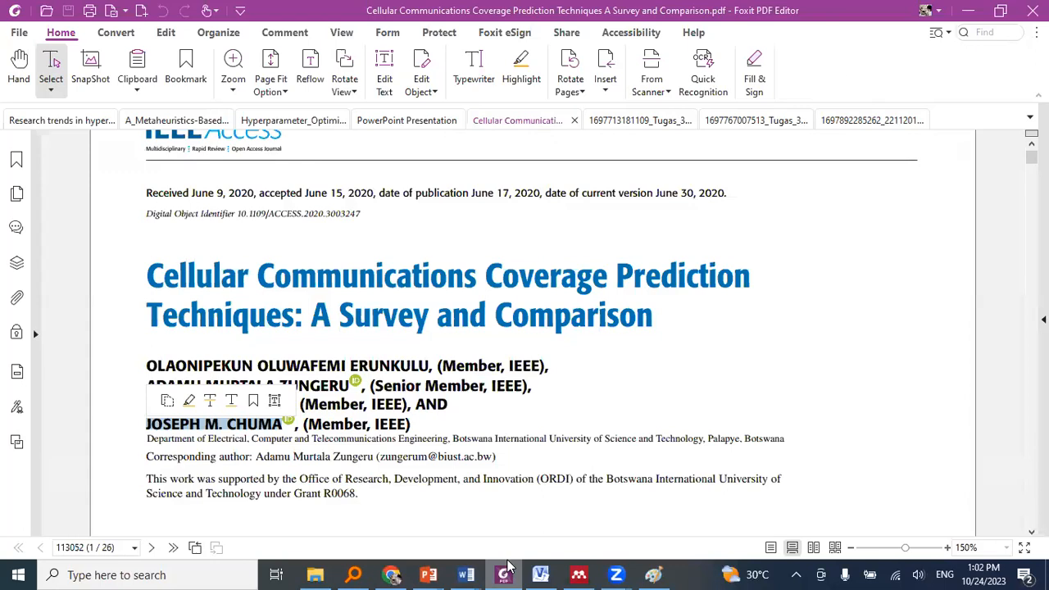
scroll(371, 284, up, 1)
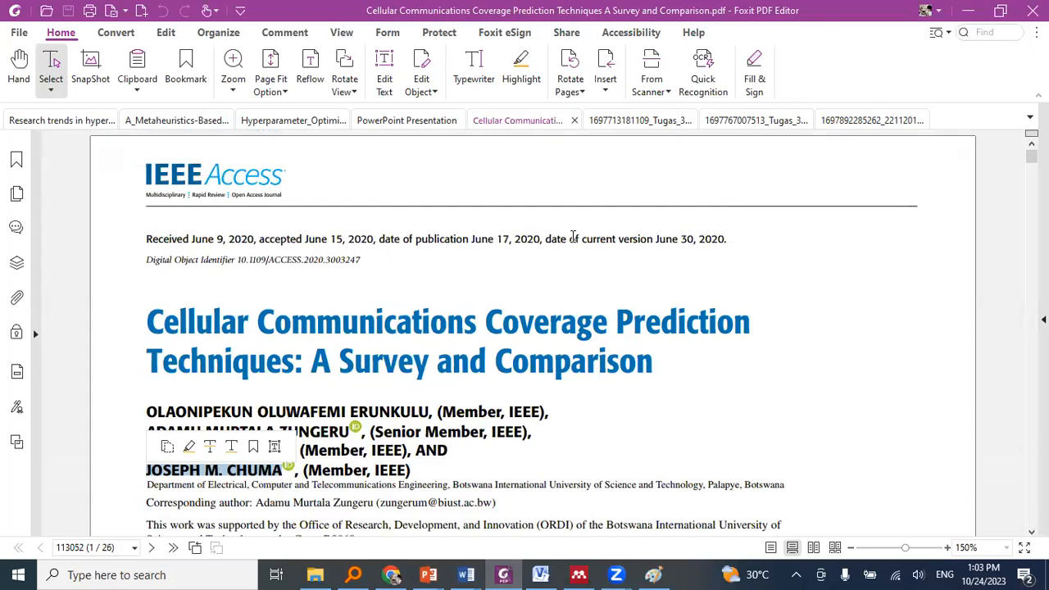
drag(726, 238, 654, 239)
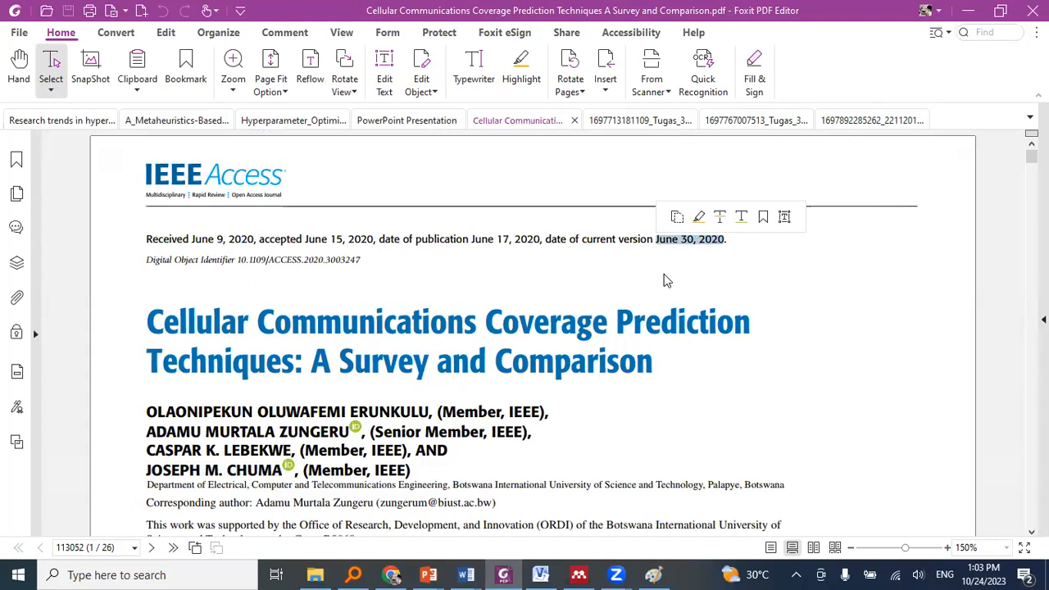
key(alt+Tab)
click(420, 251)
text(2020)
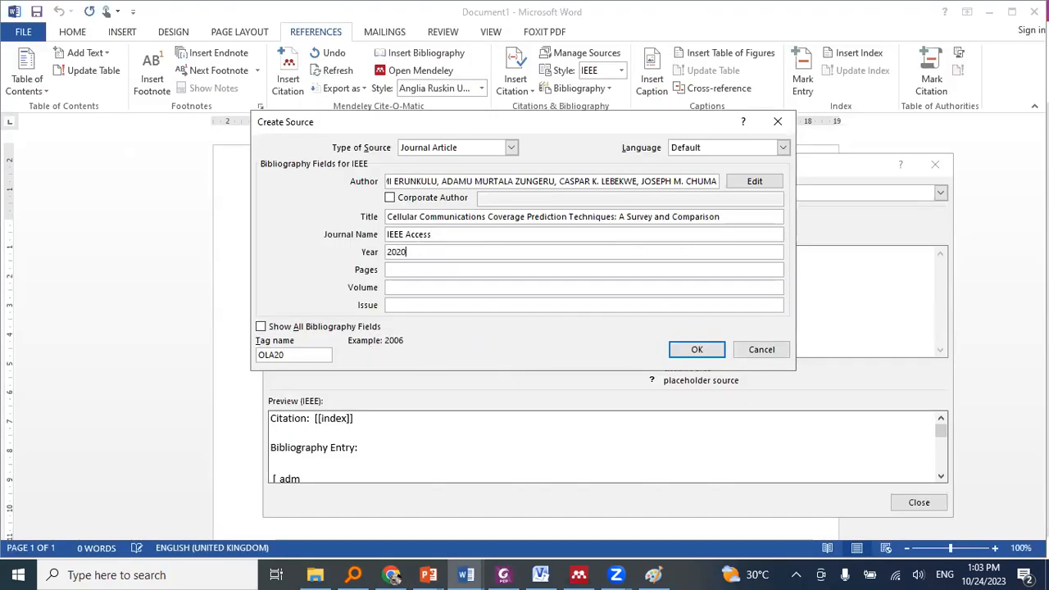
- Find the article's first page number in the Foxit PDF and copy 113052 into the source's pages
click(432, 270)
key(alt+Tab)
scroll(472, 301, down, 10)
scroll(471, 301, down, 5)
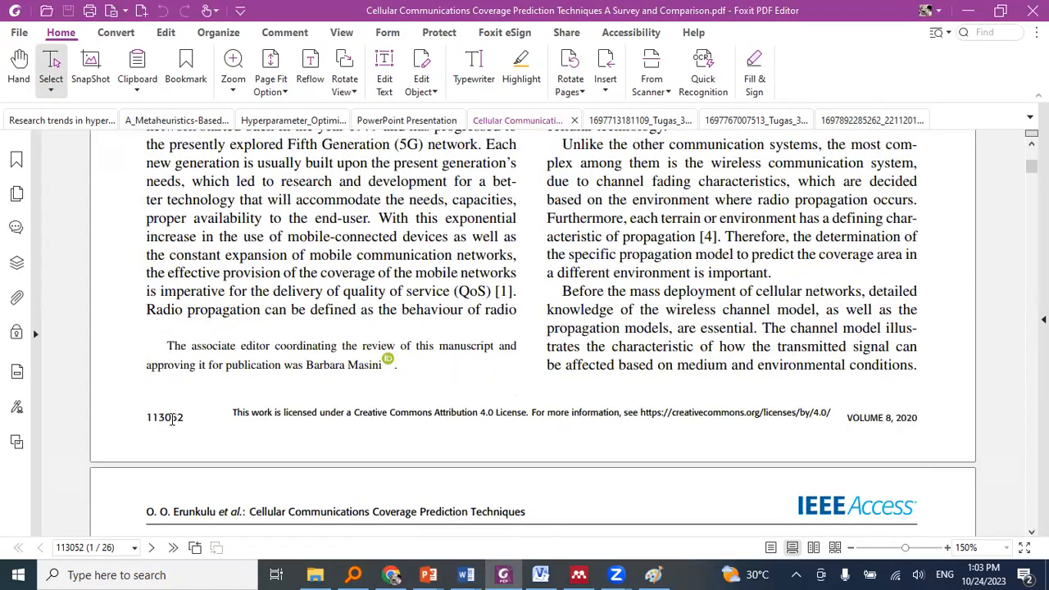
scroll(374, 419, down, 13)
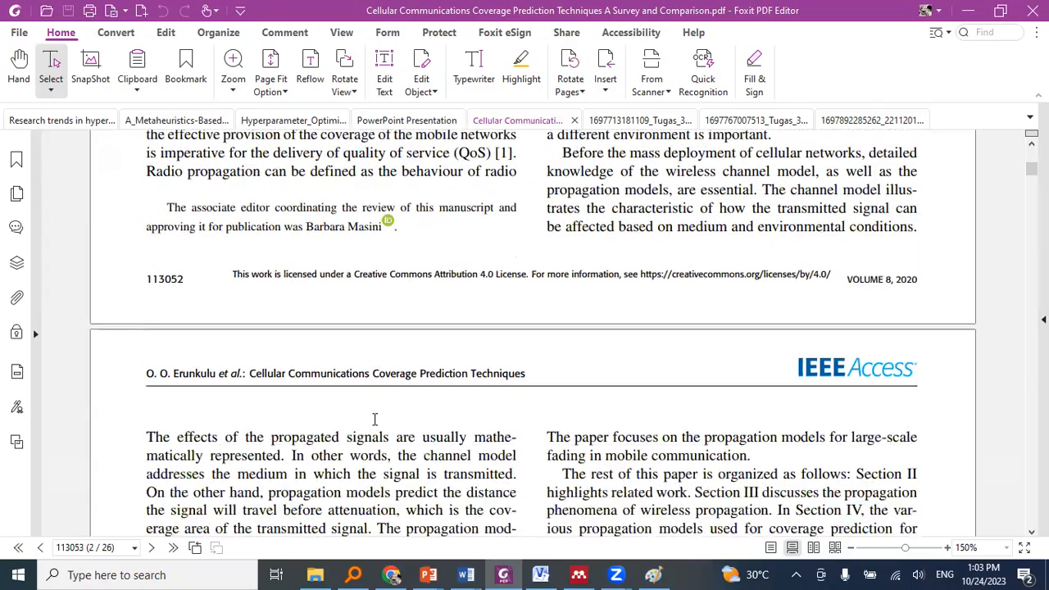
scroll(373, 423, up, 10)
scroll(373, 424, down, 18)
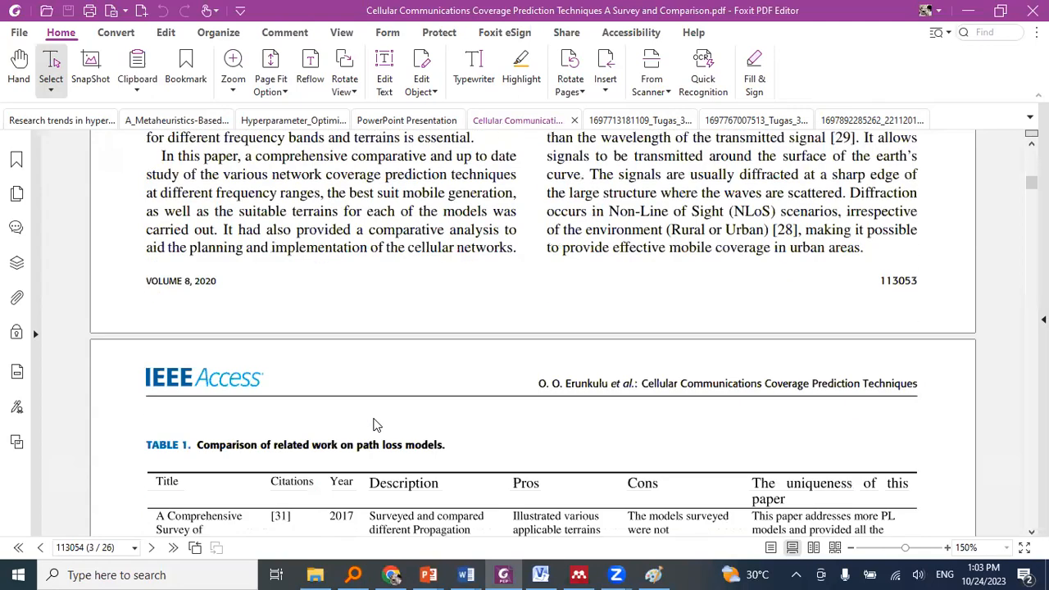
scroll(373, 424, up, 17)
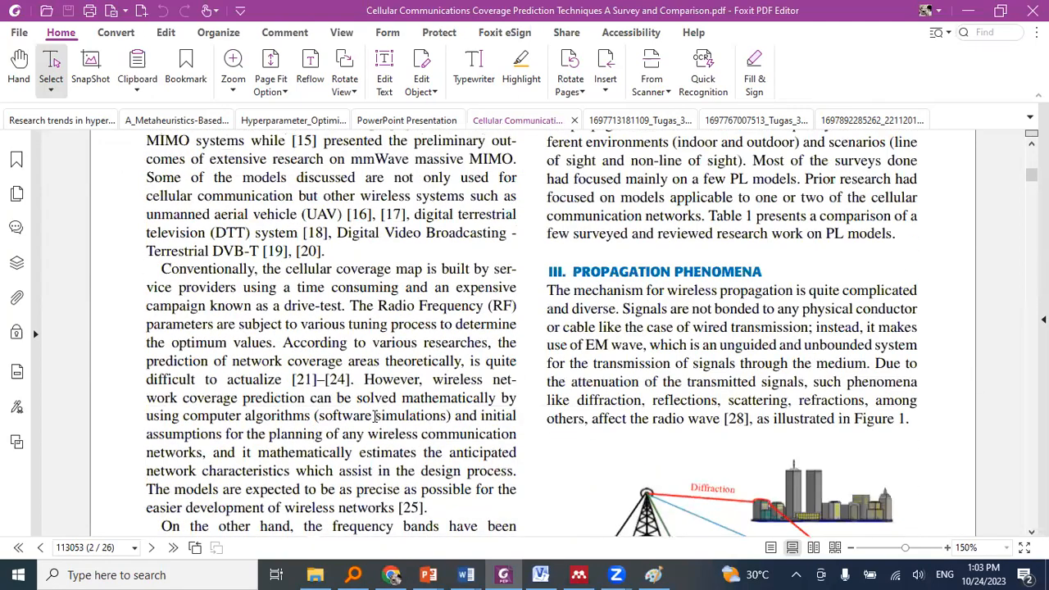
drag(184, 141, 152, 141)
key(ctrl+c)
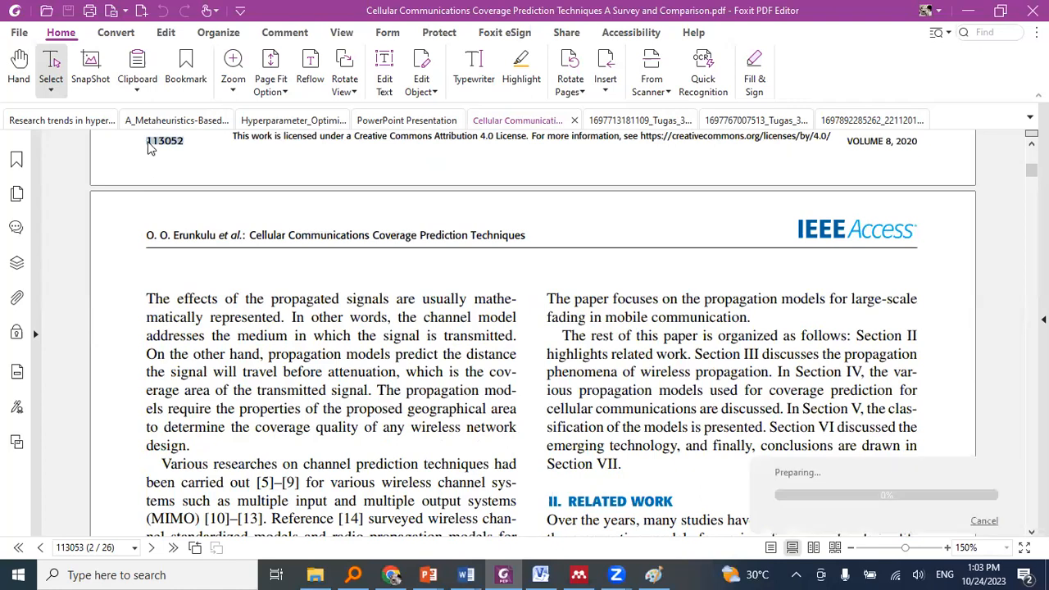
key(alt+Tab)
key(ctrl+v)
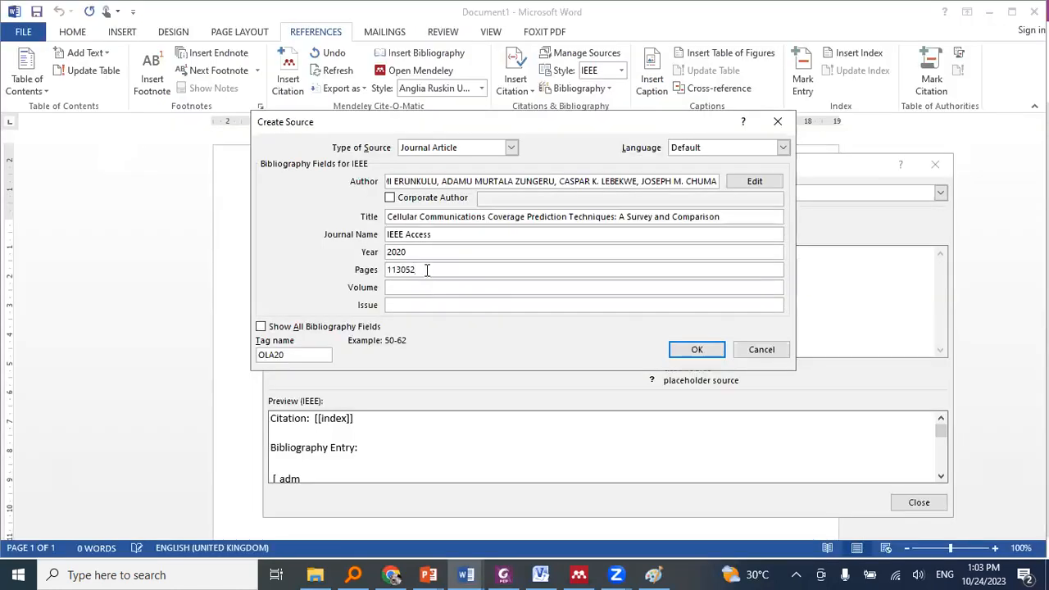
- Copy the last page number from the PDF's final page to complete the source's page range as 113052 - 113077
key(alt+Tab)
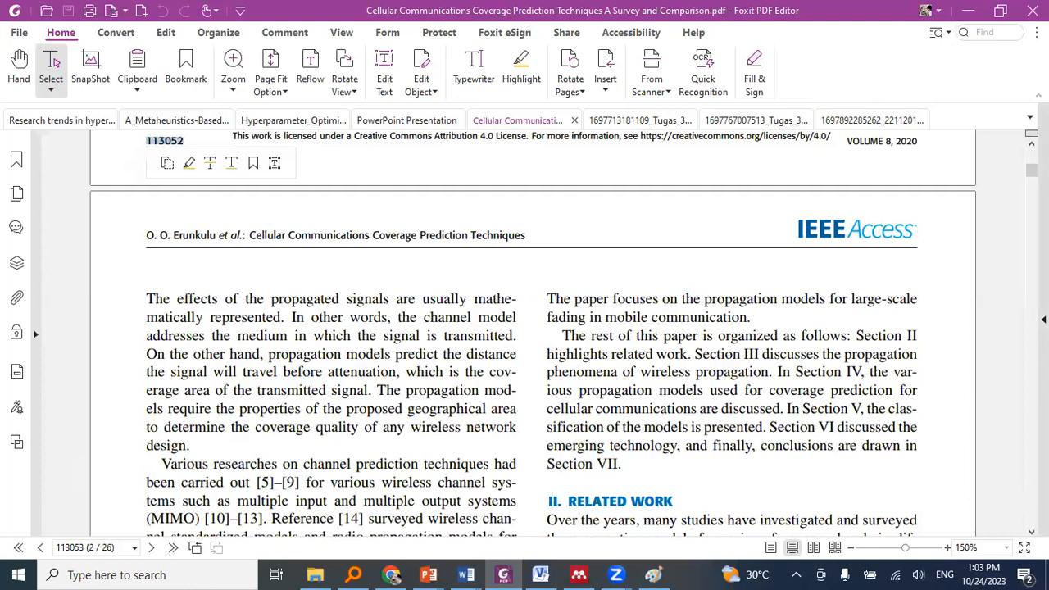
scroll(943, 326, down, 6)
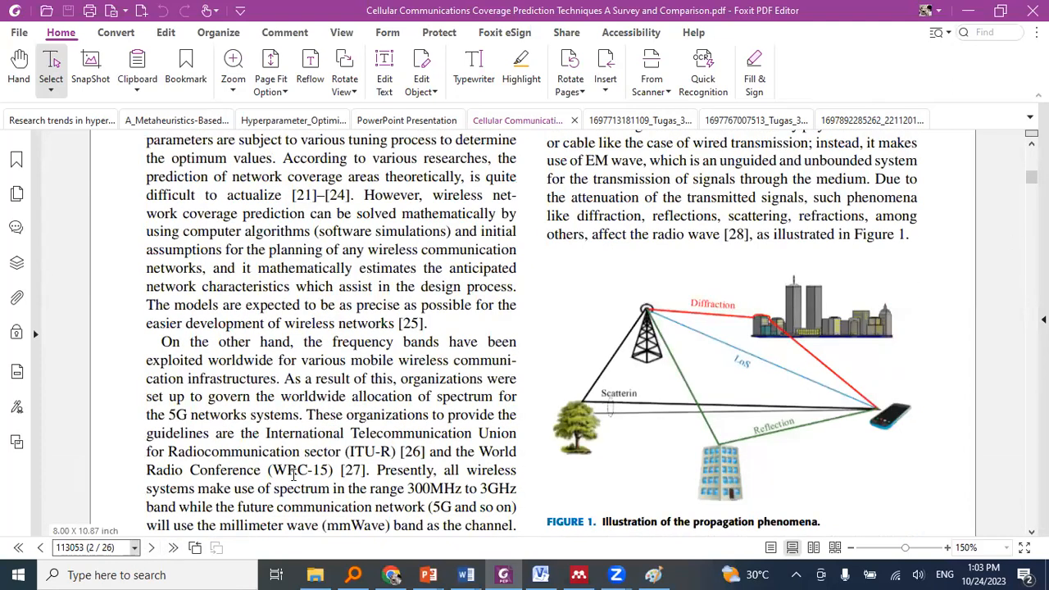
drag(1031, 177, 1031, 521)
drag(880, 482, 928, 488)
key(ctrl+c)
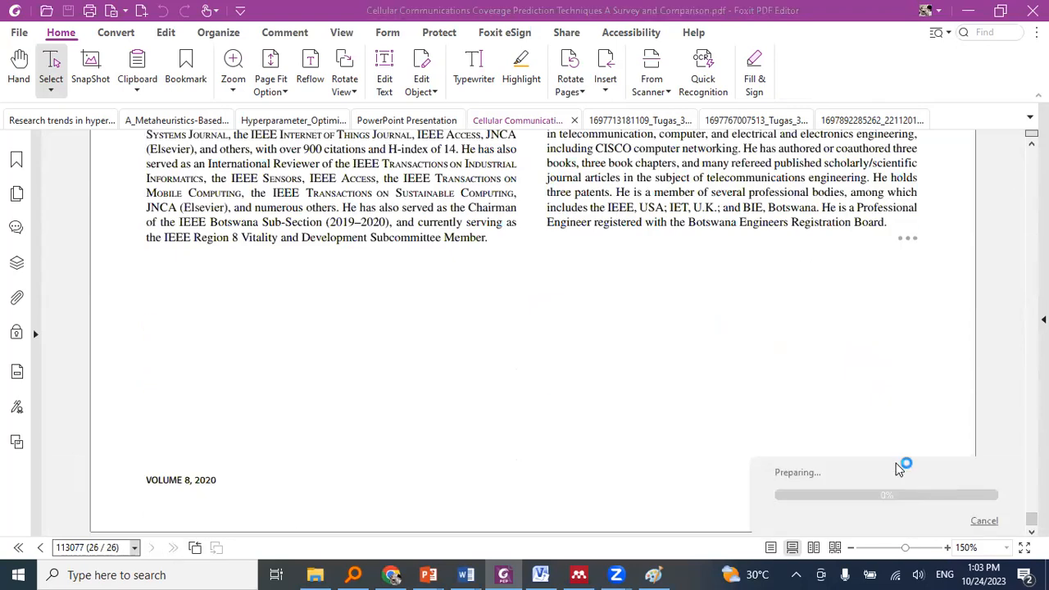
key(alt+Tab)
key(ctrl+v)
- Look up the volume in the PDF's page footer and set the source's volume to 8
click(466, 286)
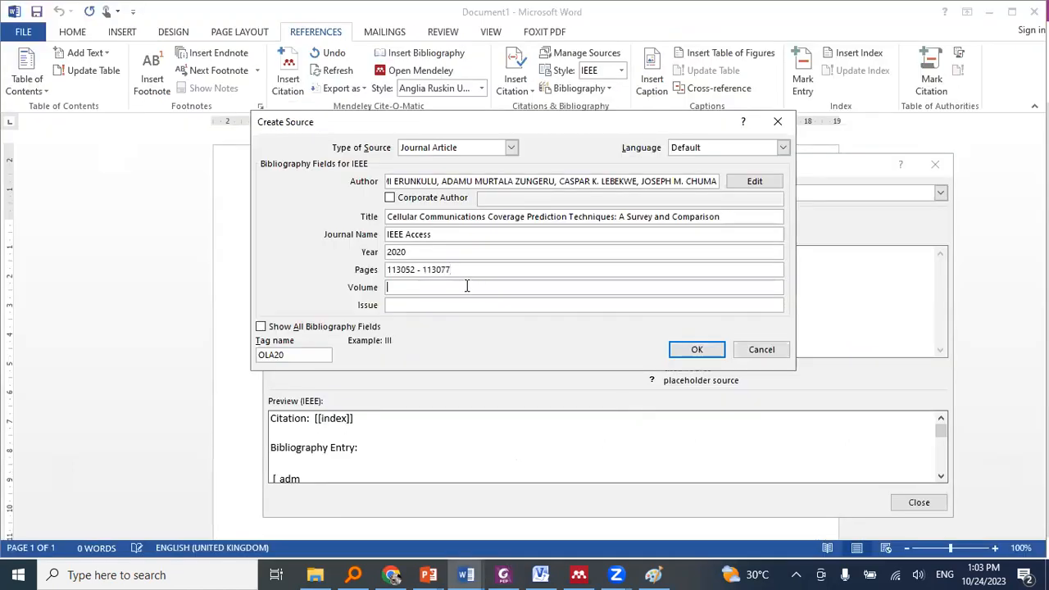
key(alt+Tab)
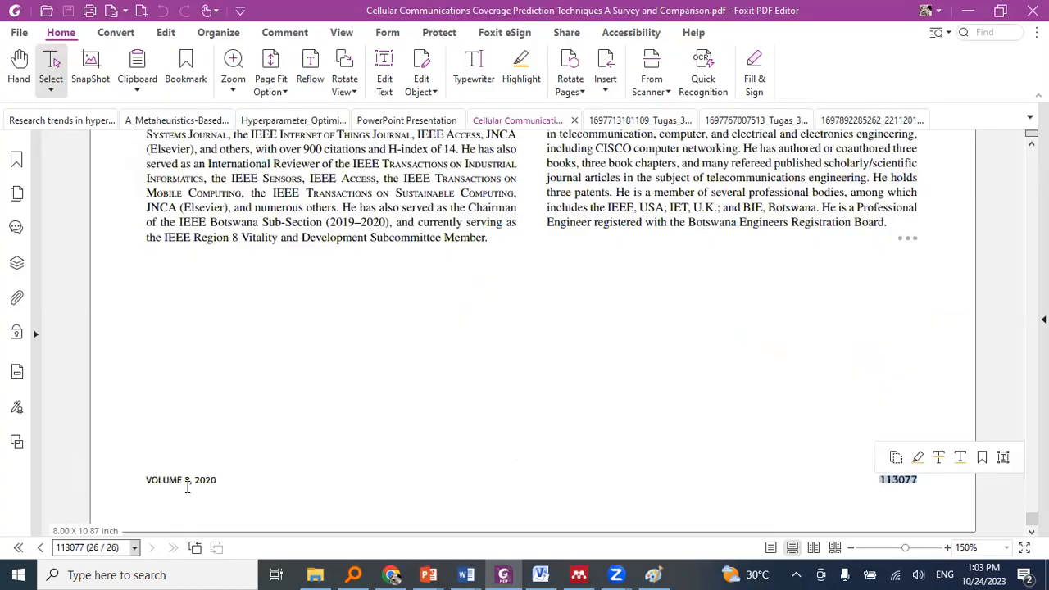
drag(191, 482, 150, 484)
key(alt+Tab)
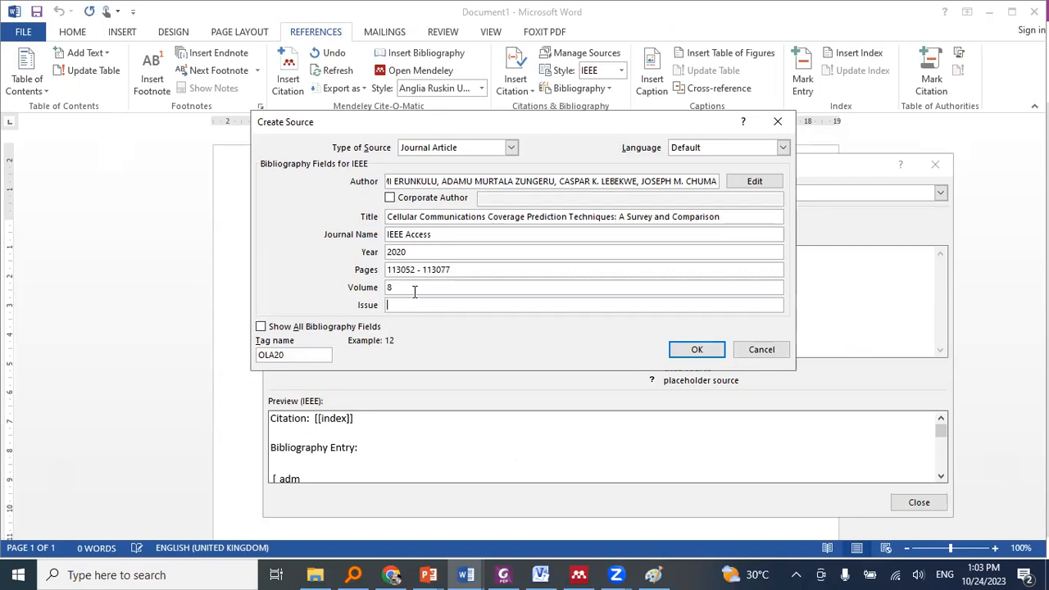
- Compare the source's details with the paper entry in the State of The Art PDF in Chrome, and save the journal article source
drag(460, 269, 385, 268)
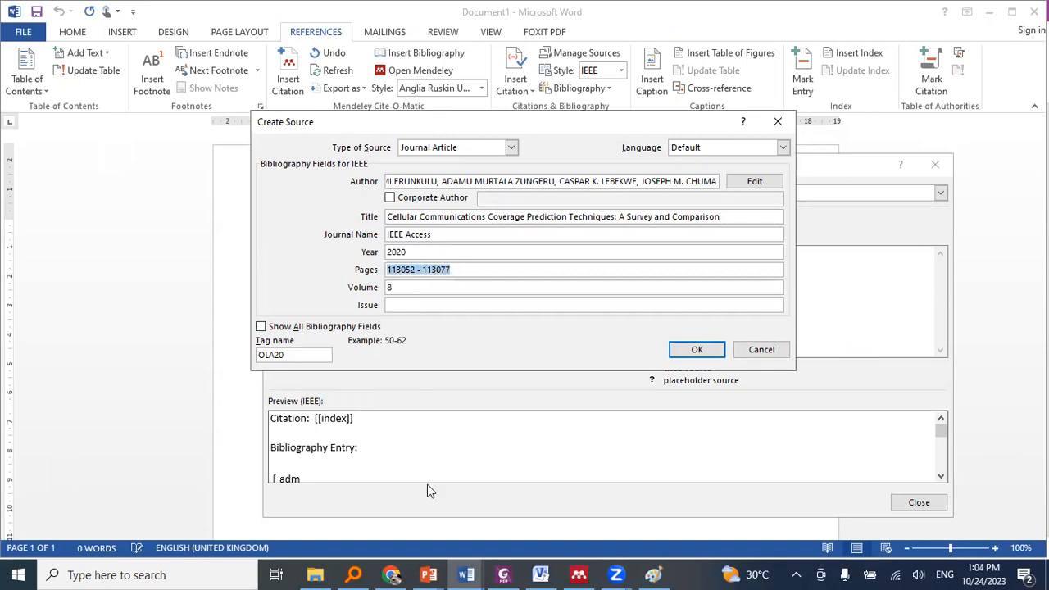
click(390, 575)
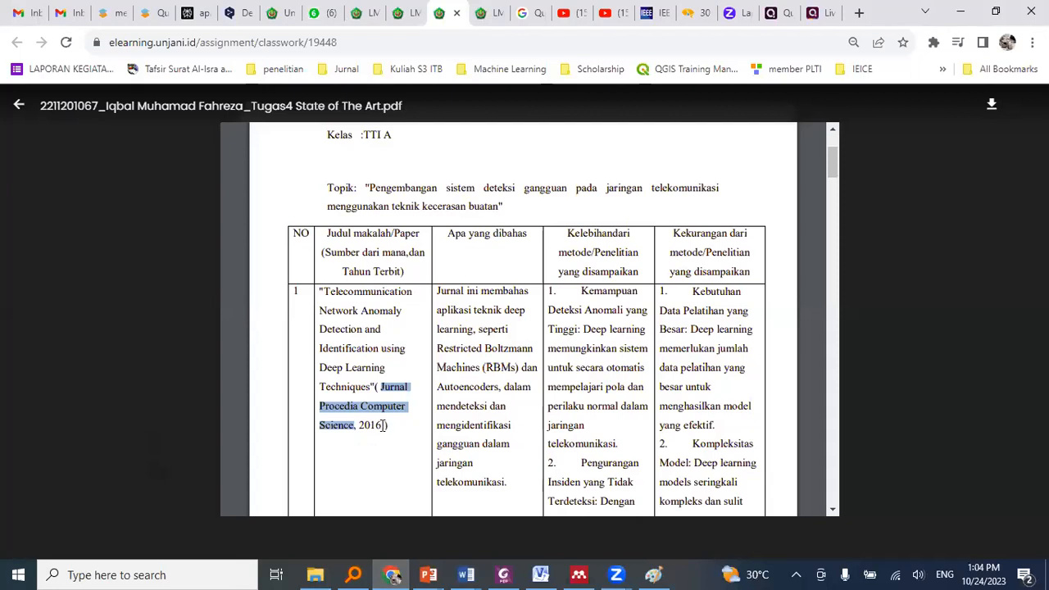
key(alt+Tab)
click(434, 252)
click(449, 234)
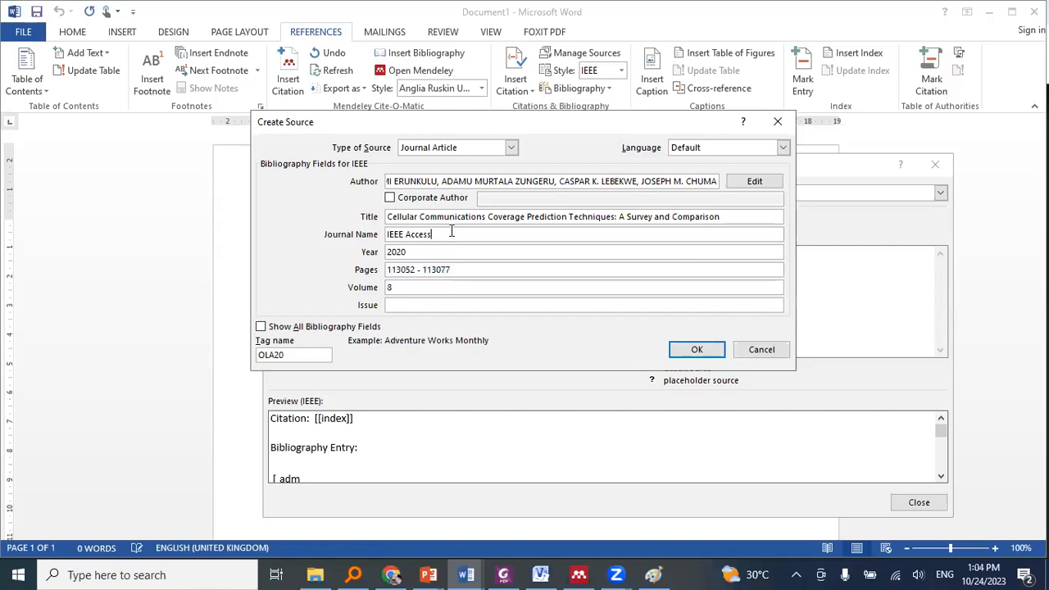
key(alt+Tab)
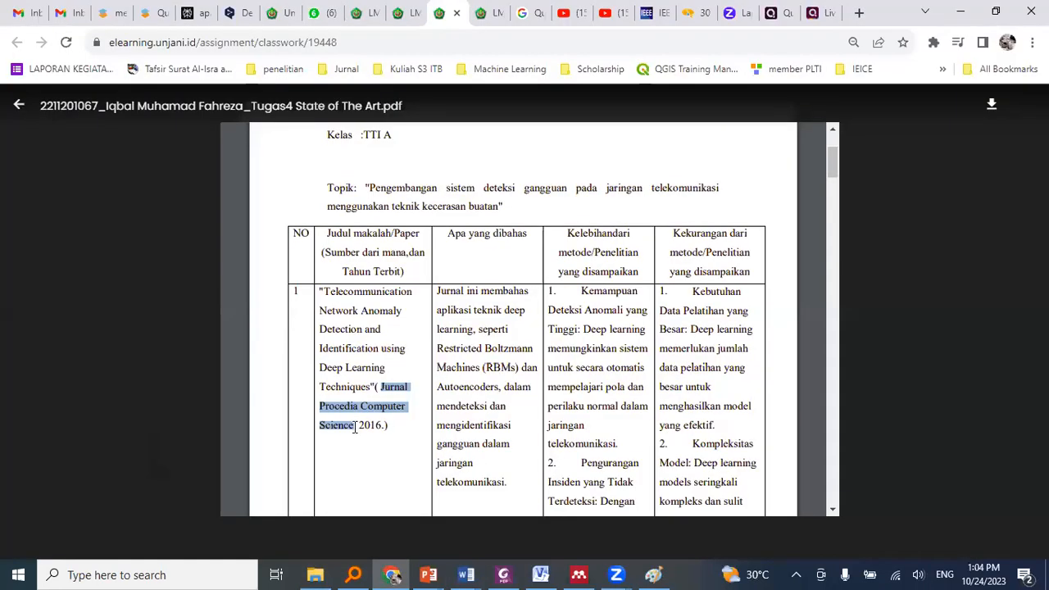
key(alt+Tab)
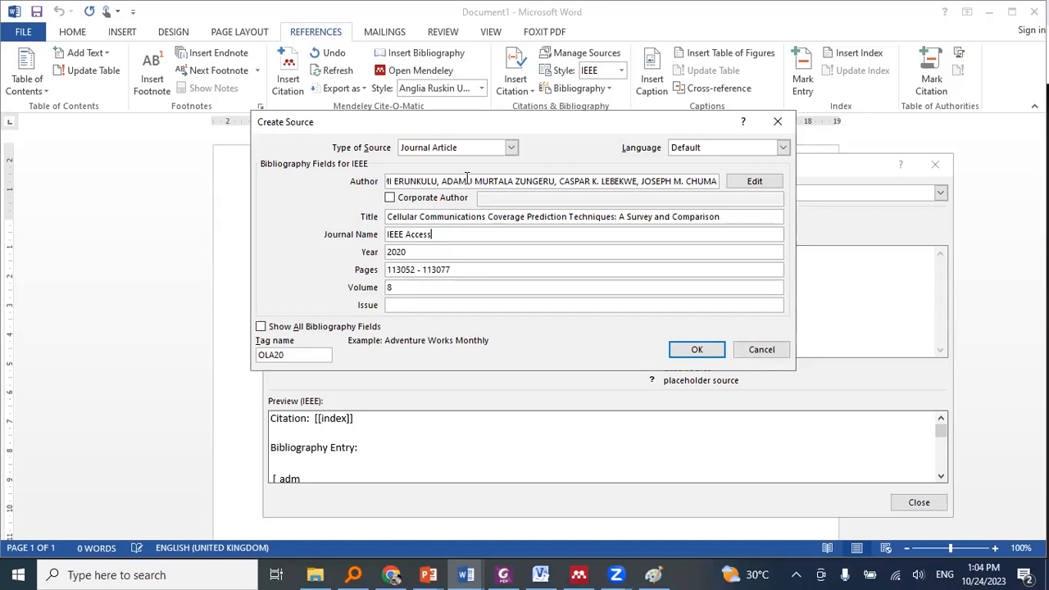
click(698, 355)
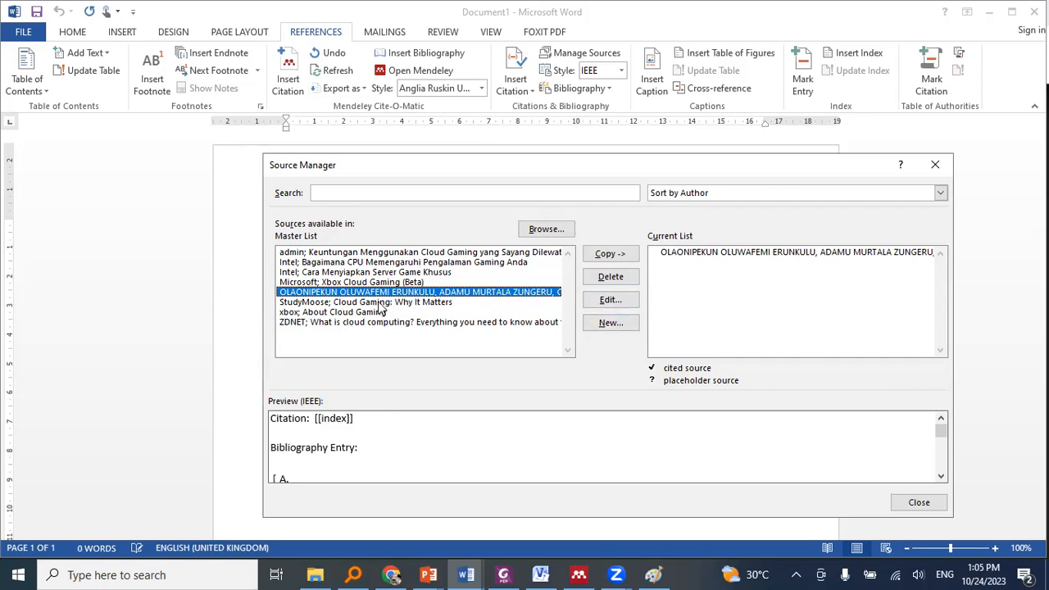
- Open the Intel web site source "Bagaimana CPU Memengaruhi Pengalaman Gaming Anda" for editing and examine its author and access date fields
click(433, 264)
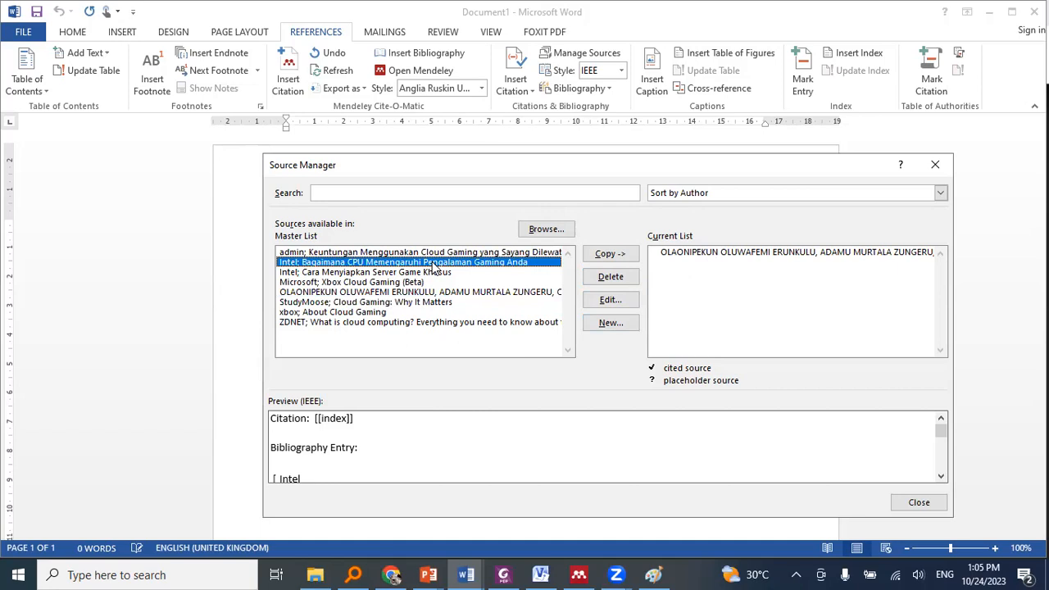
click(628, 301)
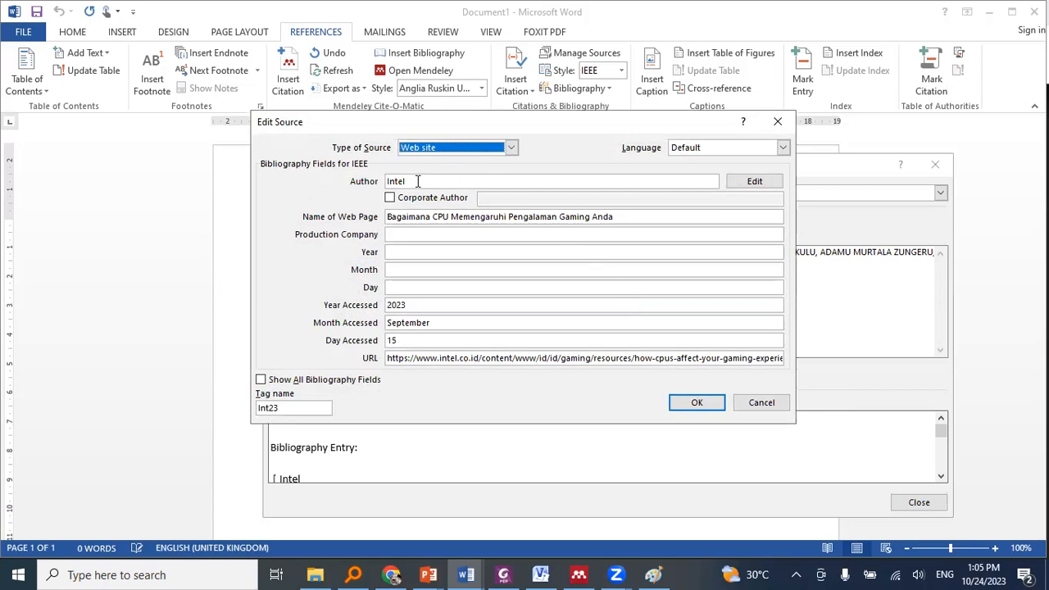
drag(417, 181, 385, 181)
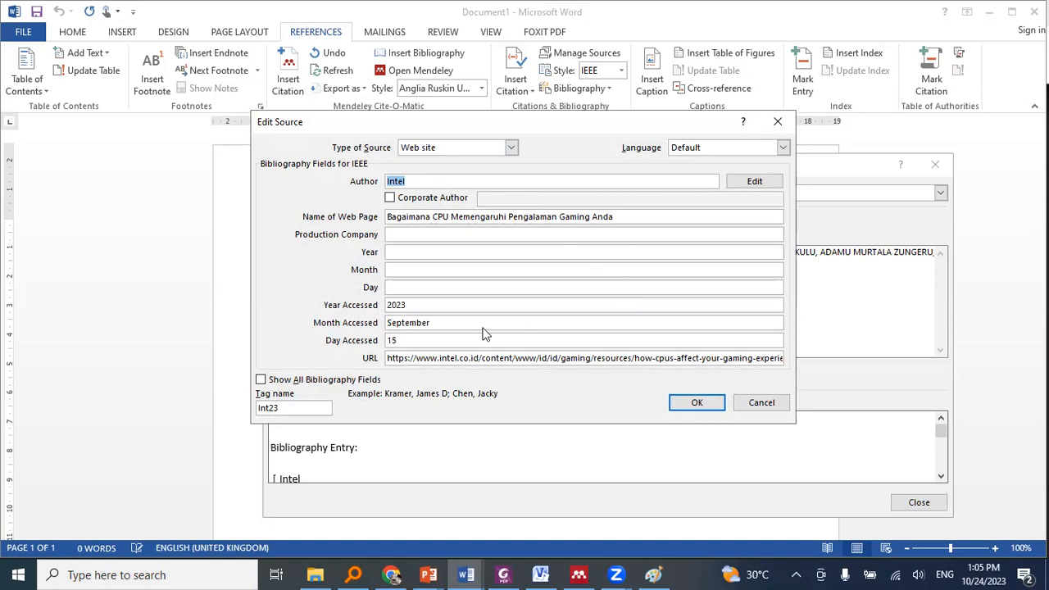
click(408, 340)
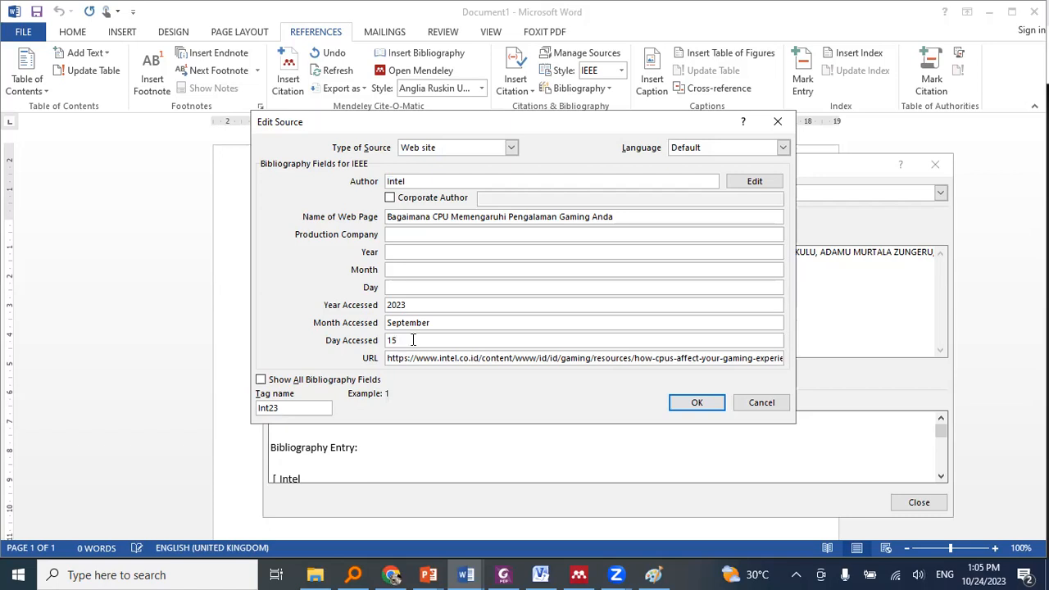
drag(413, 341, 380, 340)
drag(436, 322, 383, 305)
click(696, 402)
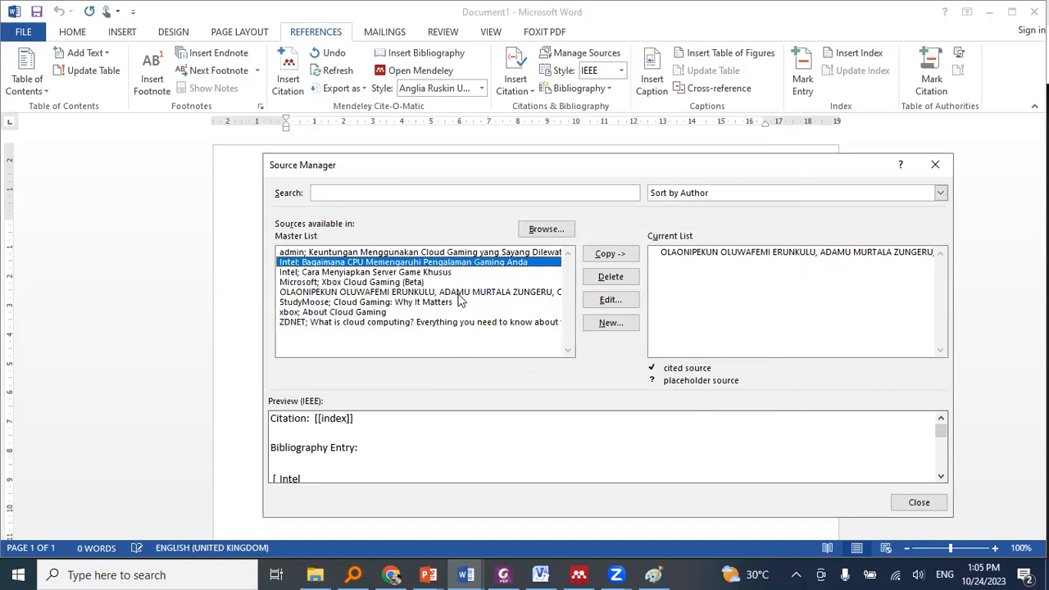
- Close the Source Manager, switch to the 2023 Perencanaan New Site Jaringan 4G document, and set its bibliography style to IEEE
click(465, 574)
click(919, 502)
click(466, 574)
click(515, 522)
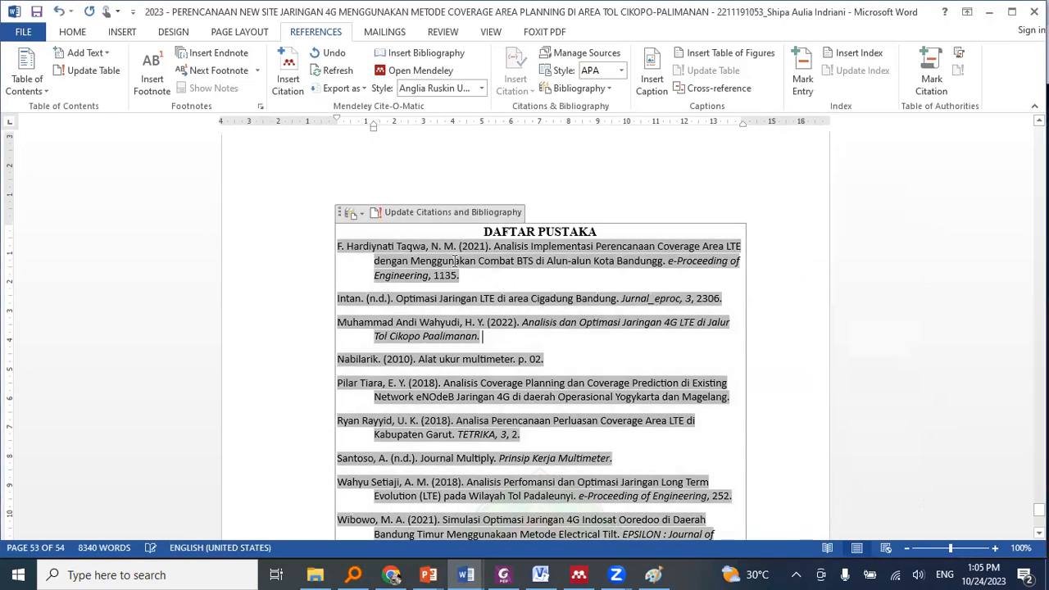
scroll(512, 432, down, 2)
click(621, 70)
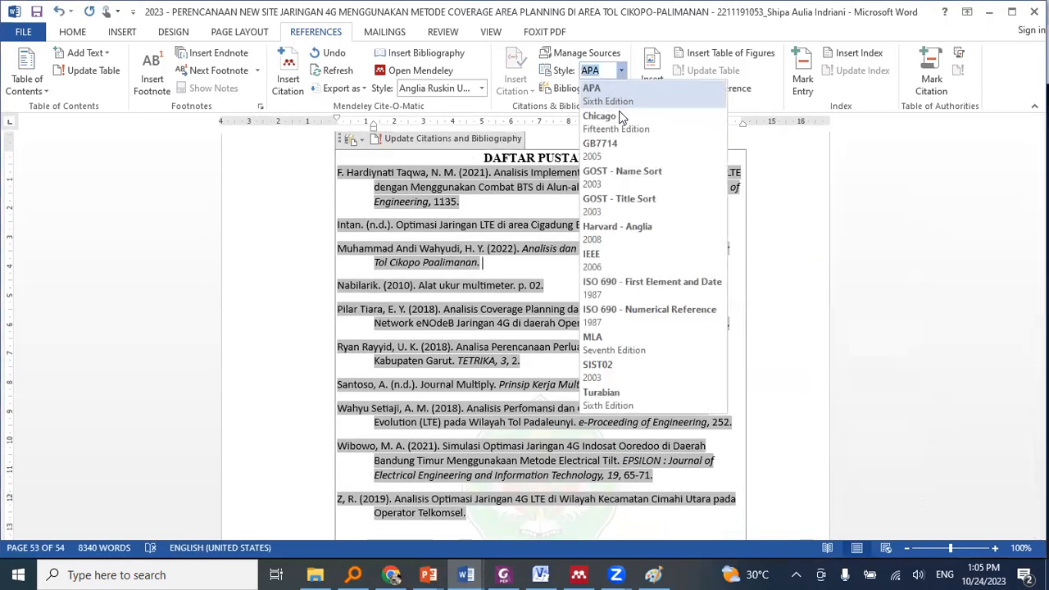
click(614, 261)
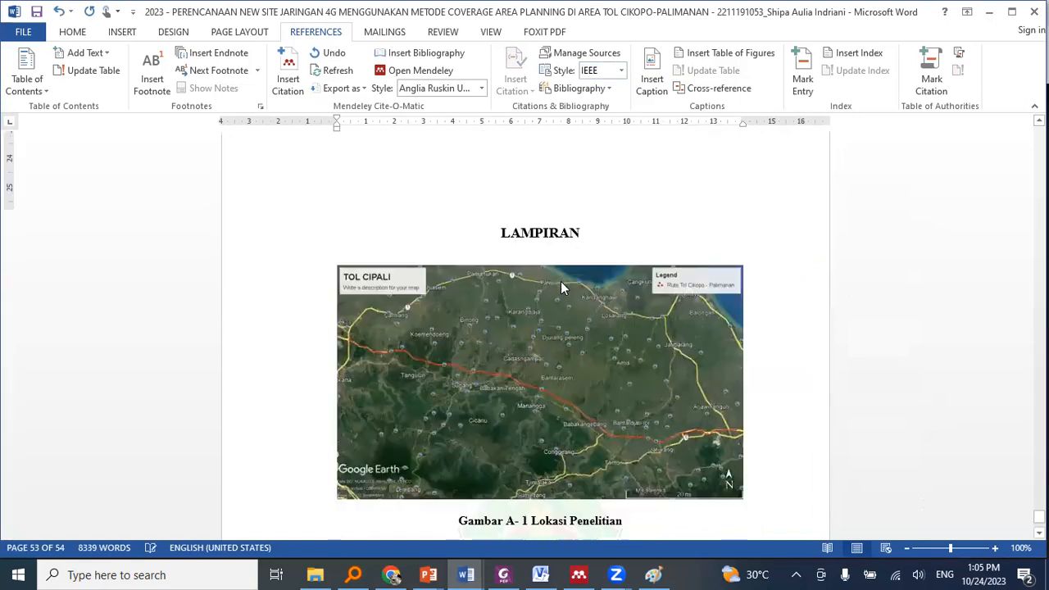
- Review the IEEE-formatted entries under DAFTAR PUSTAKA and inspect the document's source list in the Source Manager
scroll(562, 281, down, 4)
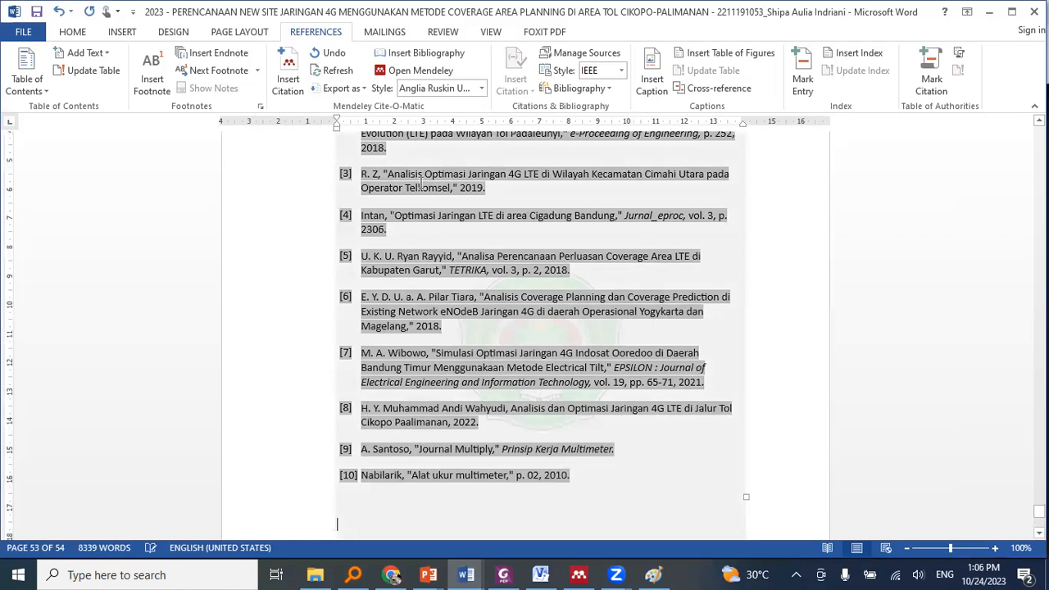
scroll(424, 237, up, 2)
scroll(424, 237, up, 2)
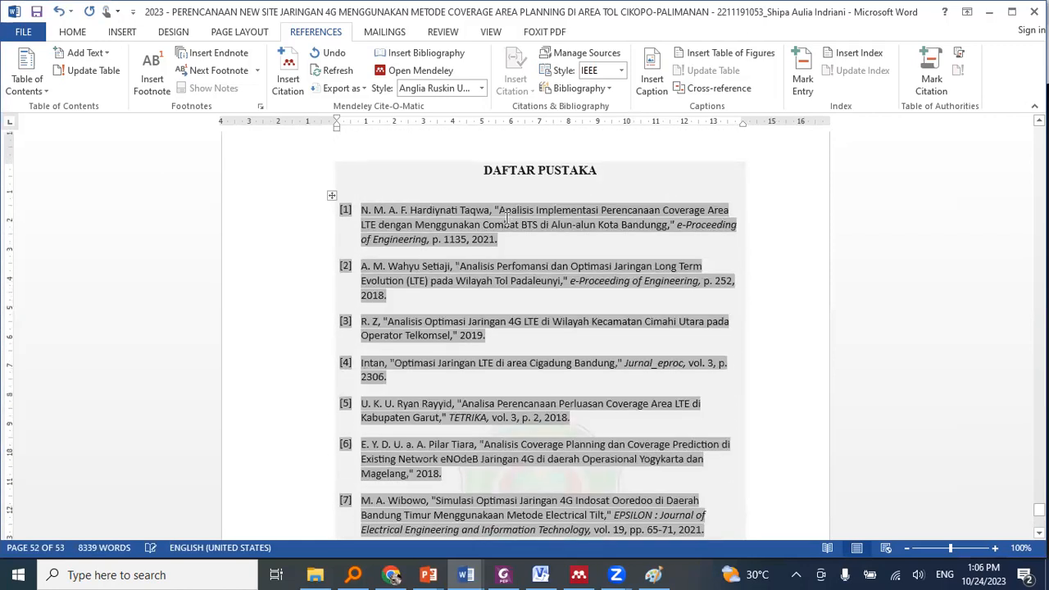
click(578, 52)
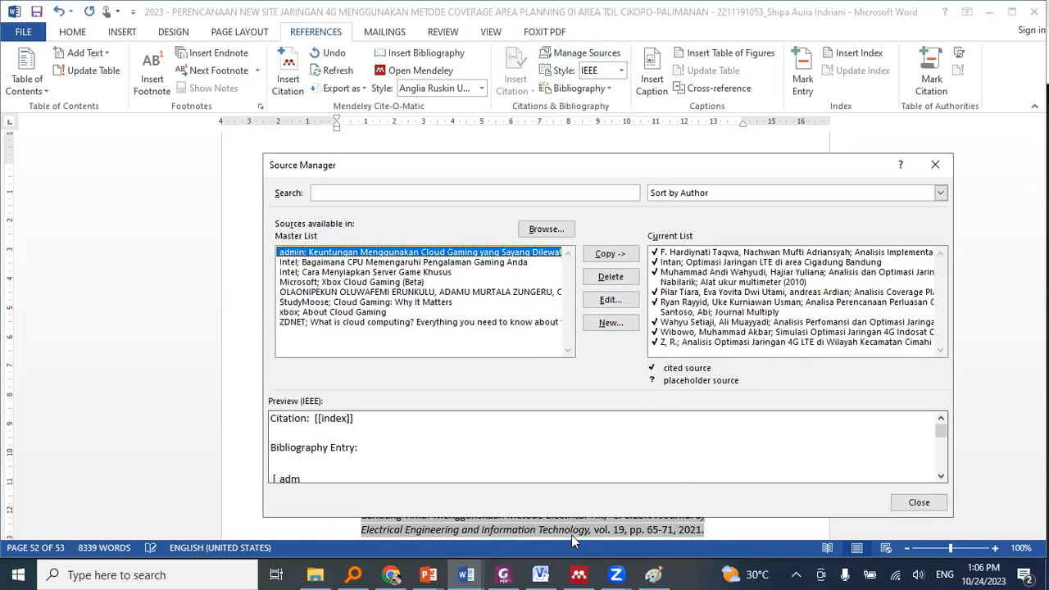
click(465, 574)
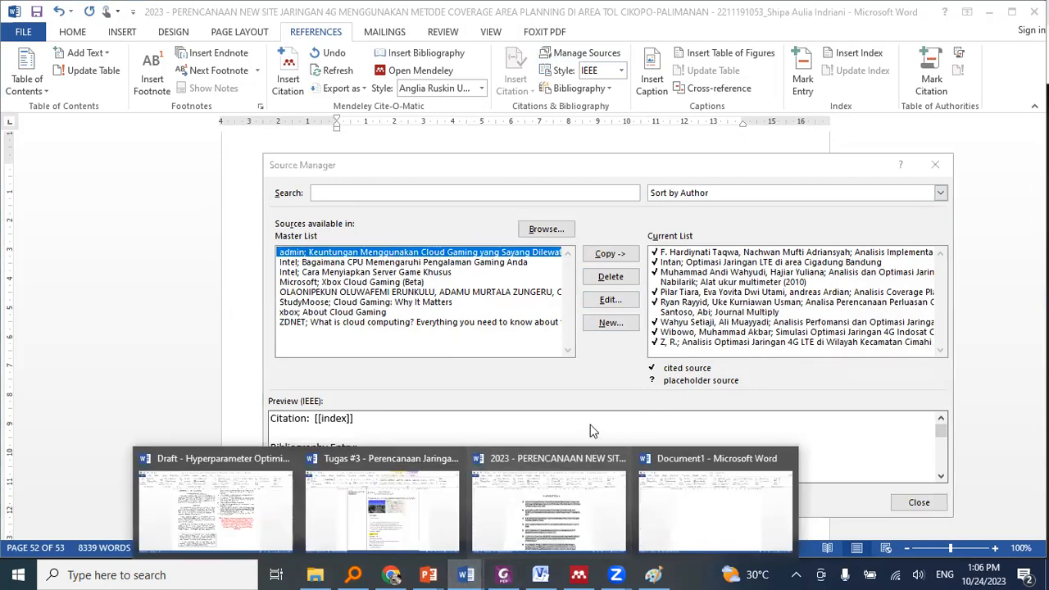
click(919, 501)
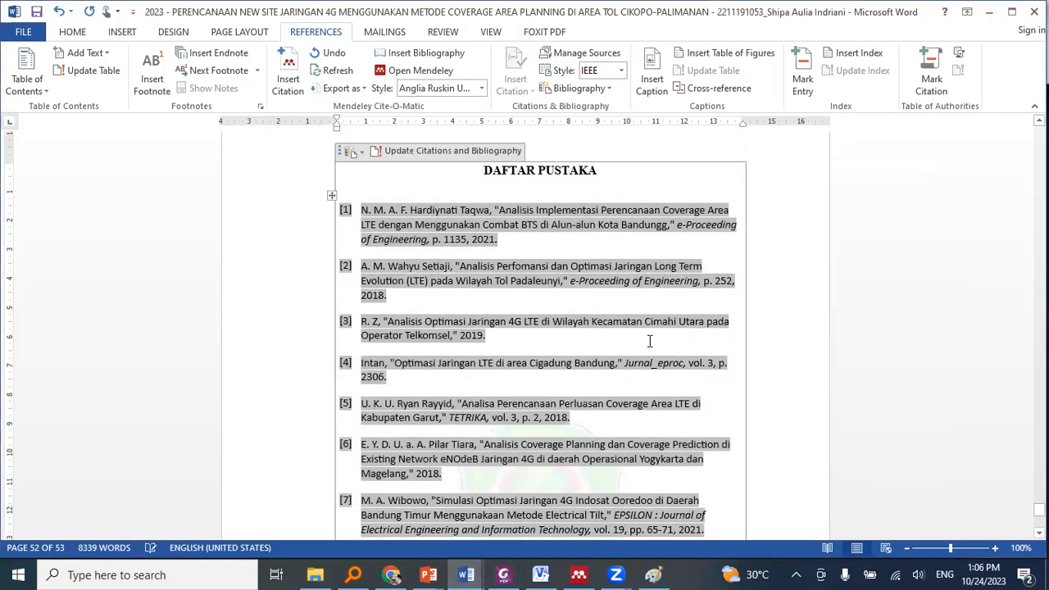
- Place the cursor in the blank line above the DAFTAR PUSTAKA heading and try to insert a footnote
scroll(651, 339, up, 7)
scroll(650, 339, down, 5)
scroll(607, 327, up, 7)
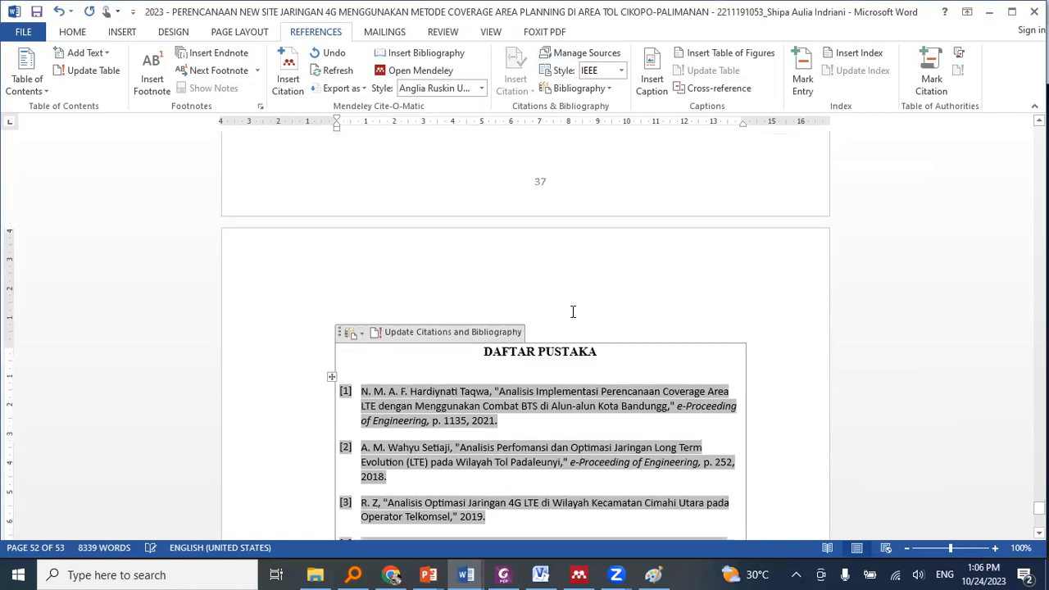
click(414, 267)
scroll(337, 511, down, 3)
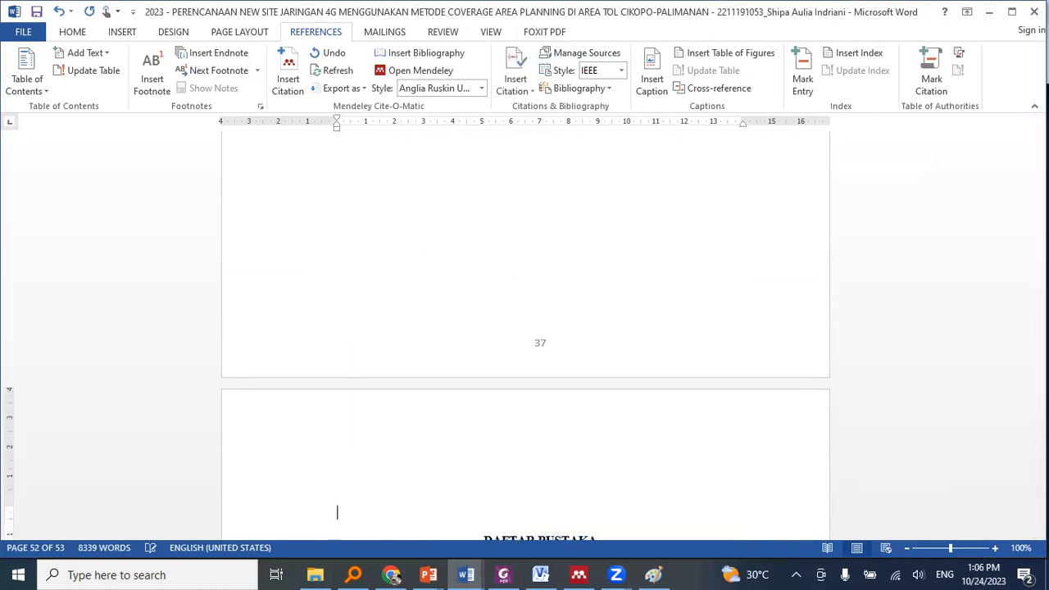
click(151, 54)
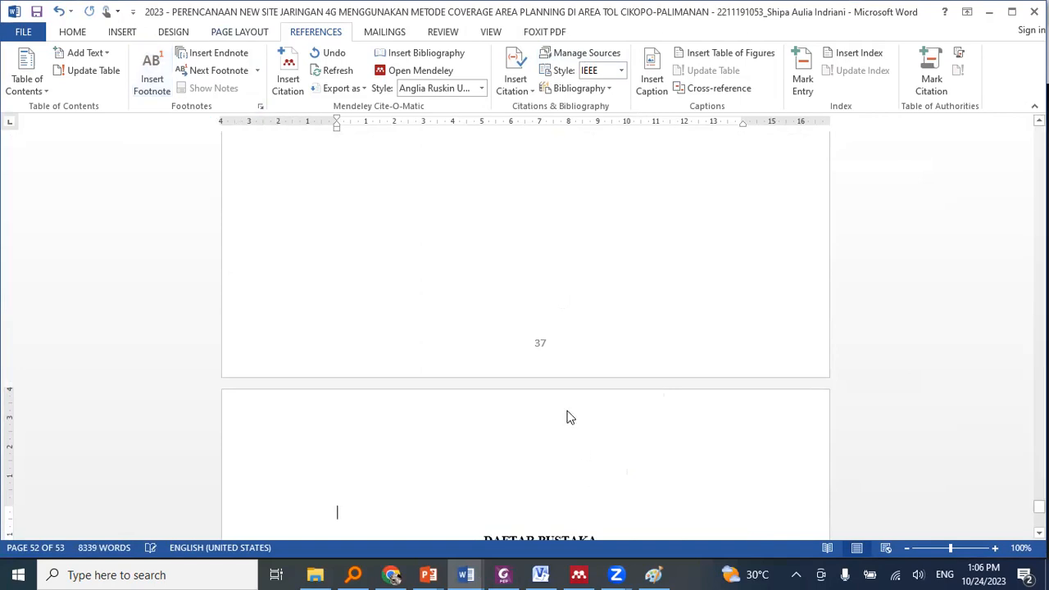
scroll(567, 413, down, 2)
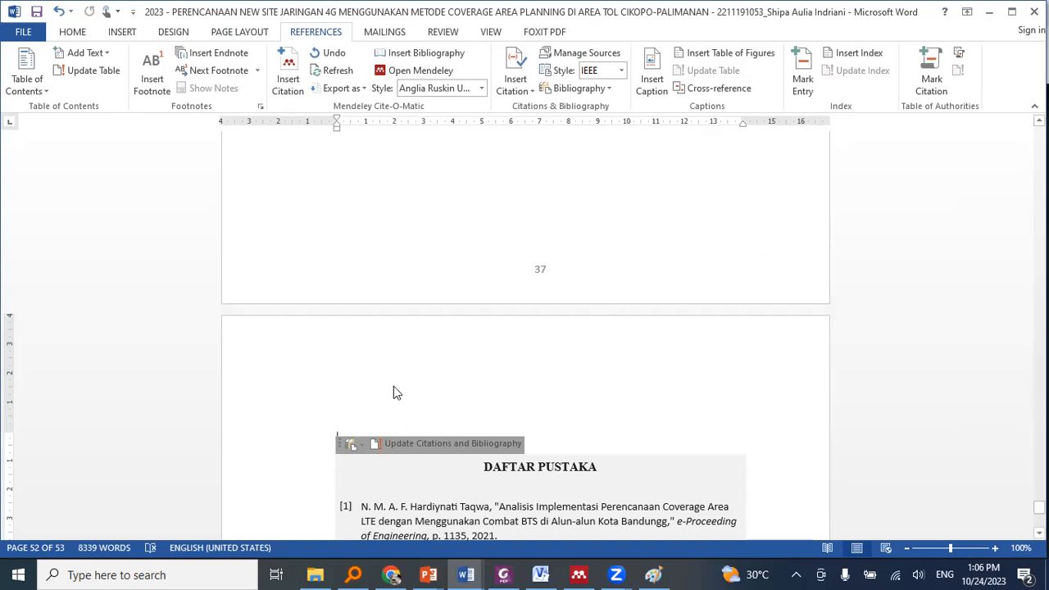
- Insert a blank page between the end of the last chapter and the DAFTAR PUSTAKA page
click(501, 195)
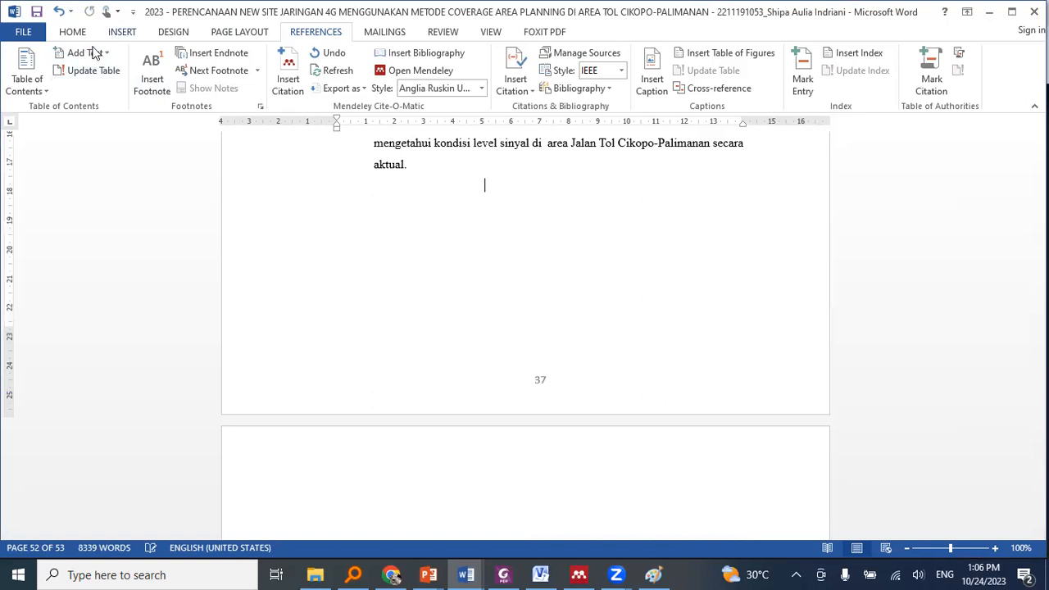
scroll(106, 59, up, 3)
scroll(368, 225, down, 20)
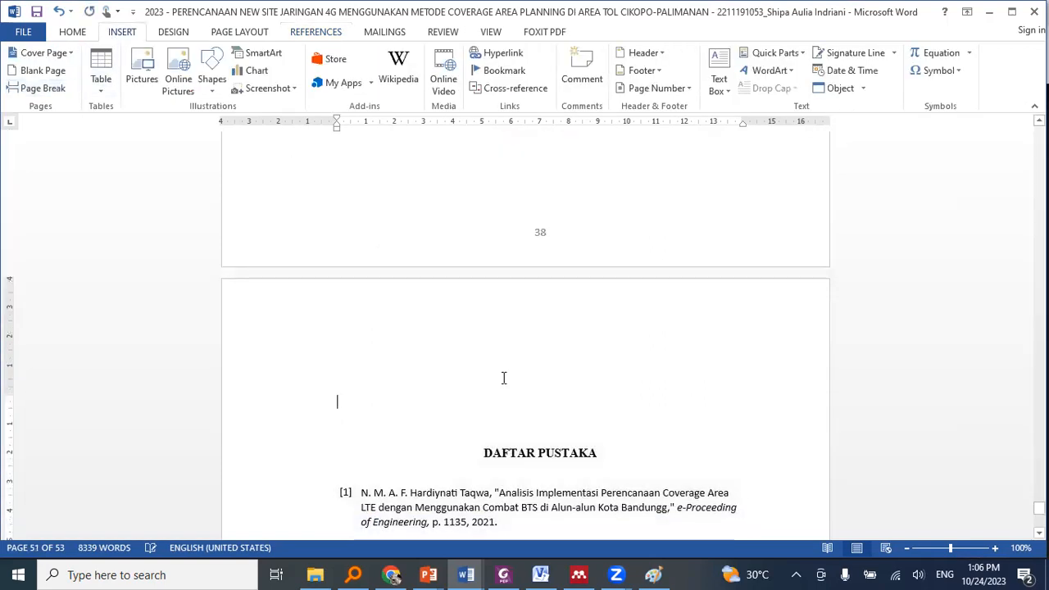
scroll(503, 377, up, 2)
scroll(502, 382, up, 1)
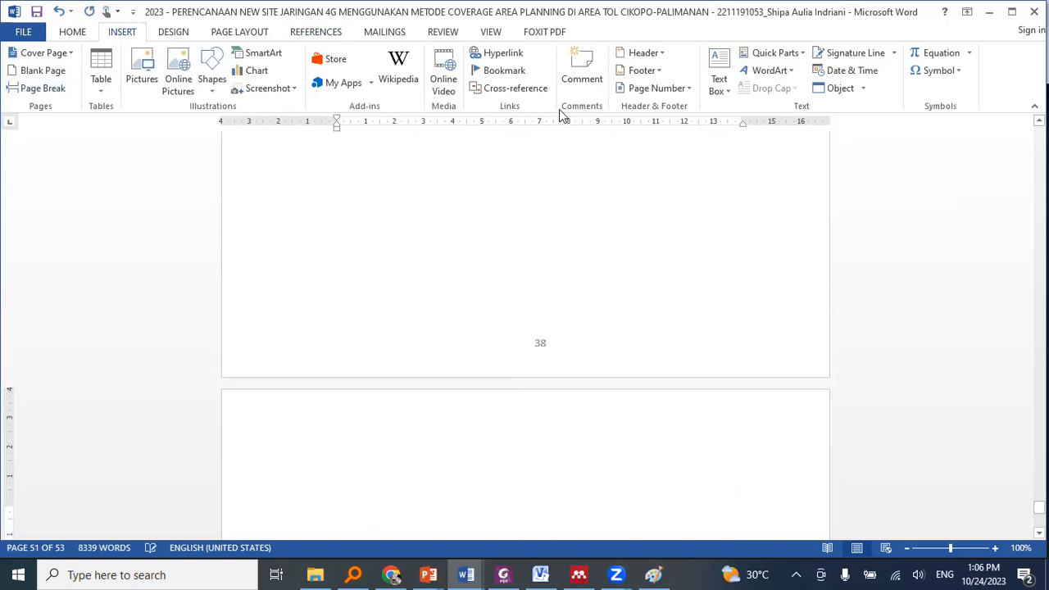
- Insert the built-in References bibliography on the new page ahead of the existing DAFTAR PUSTAKA
click(318, 33)
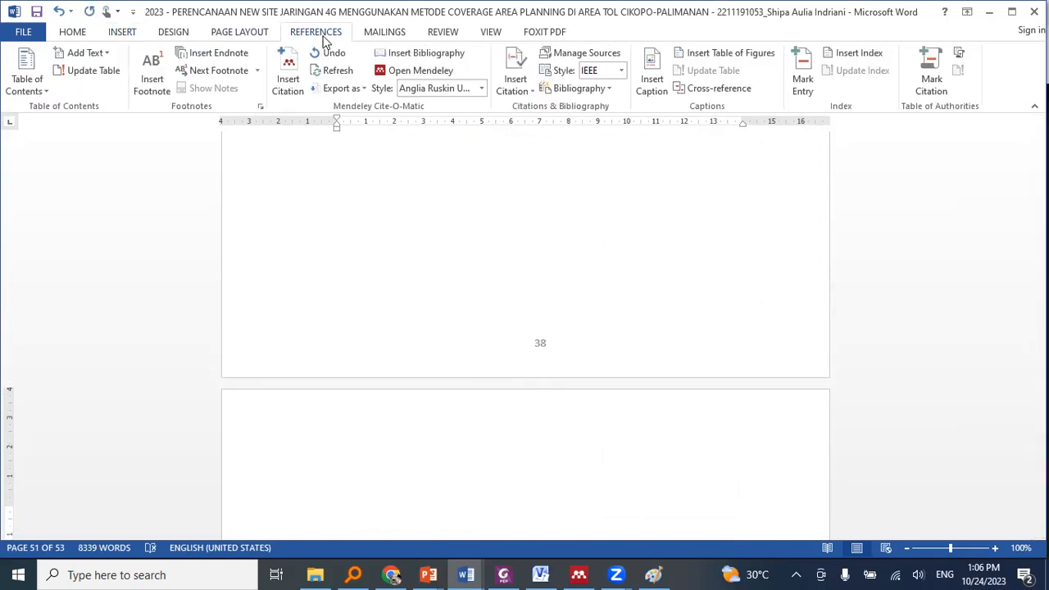
click(606, 89)
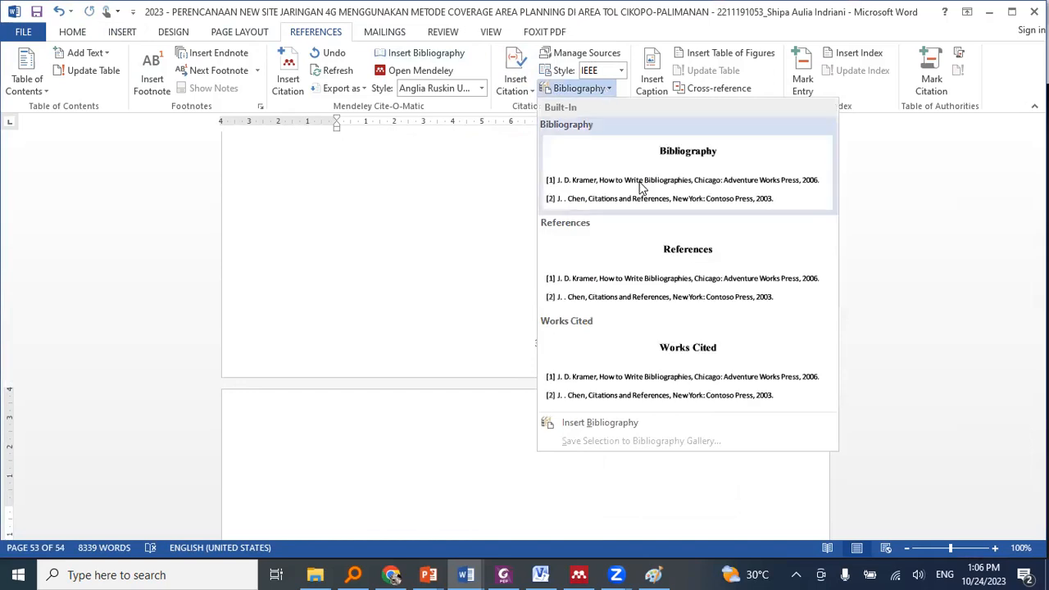
click(633, 281)
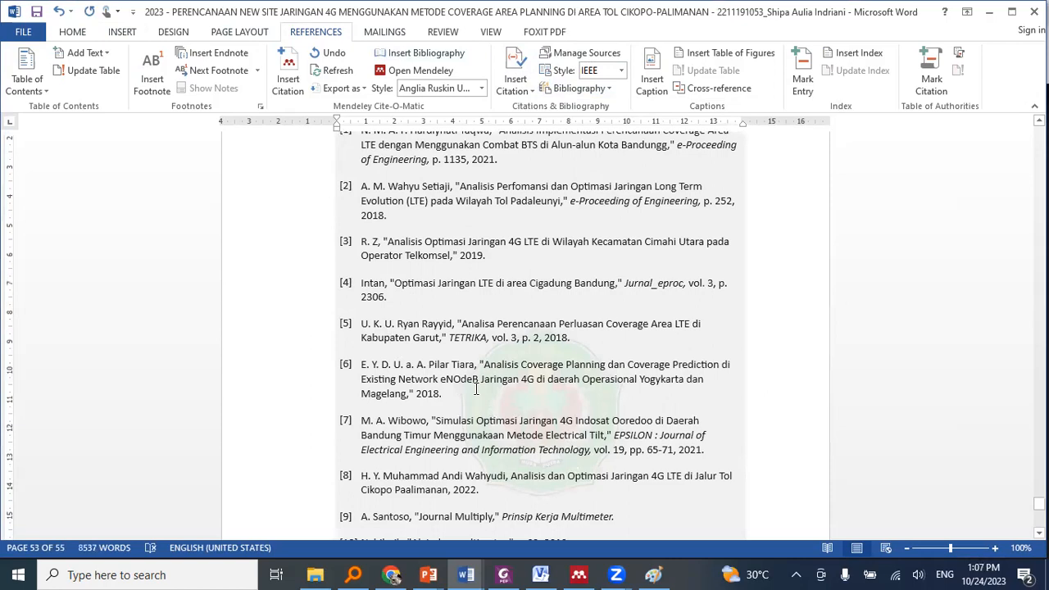
scroll(476, 389, up, 1)
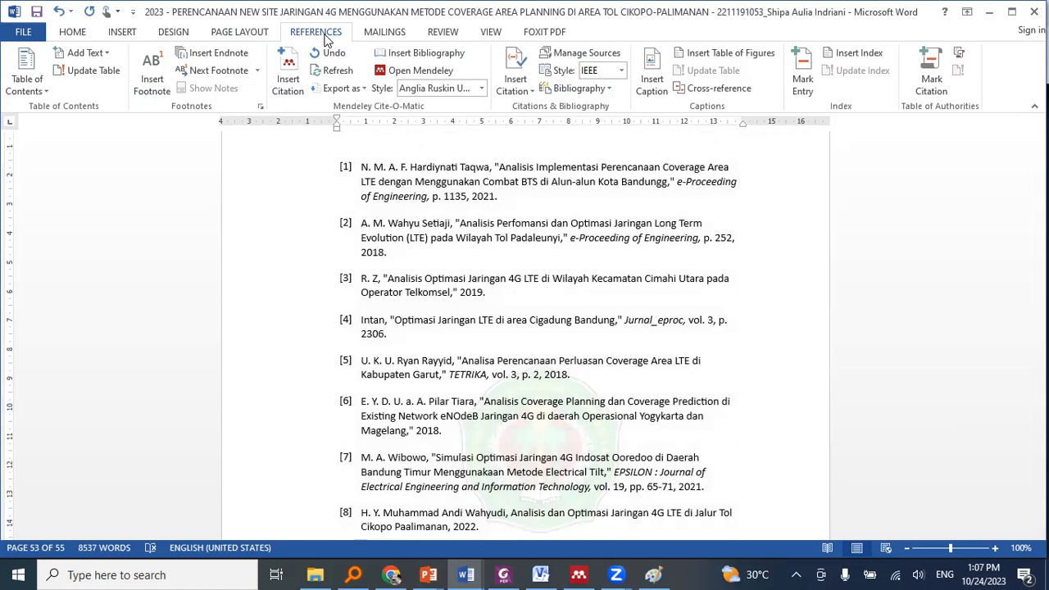
- Retitle the new bibliography's "References" heading as "Daftar Pustaka"
scroll(557, 321, up, 3)
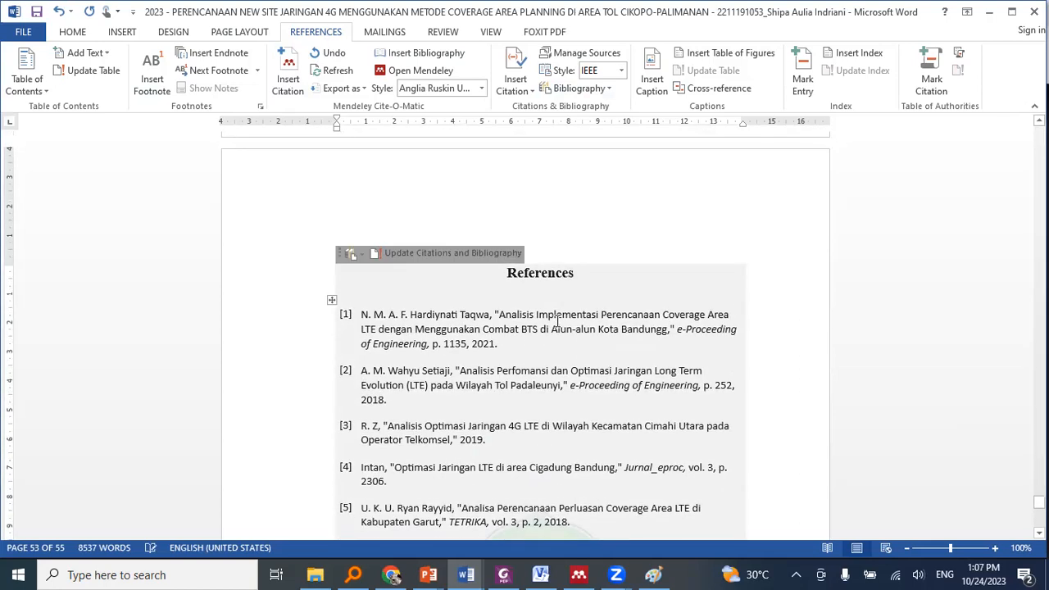
drag(576, 273, 508, 276)
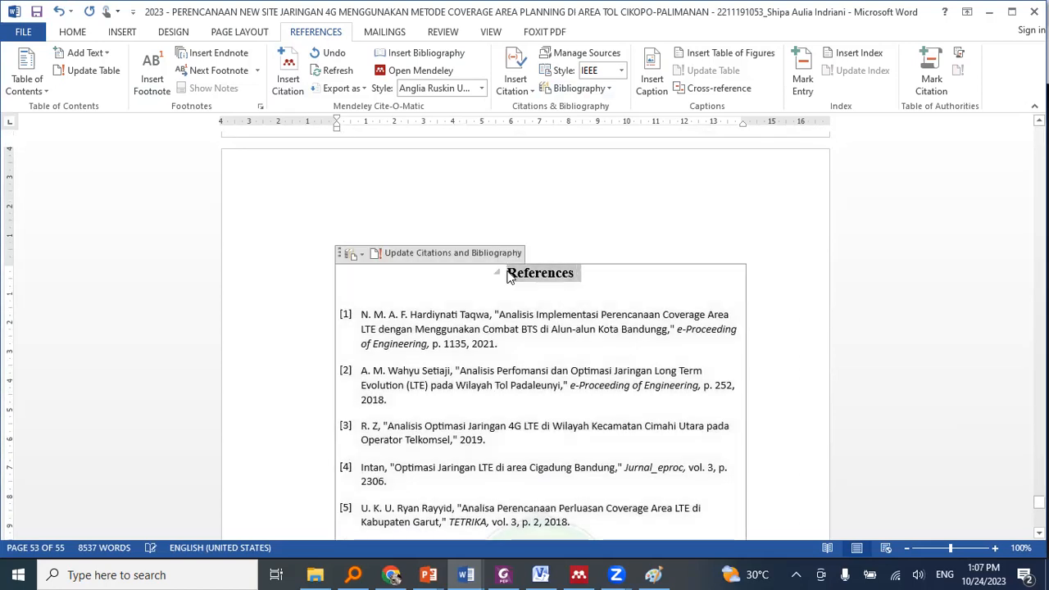
text(Daftar )
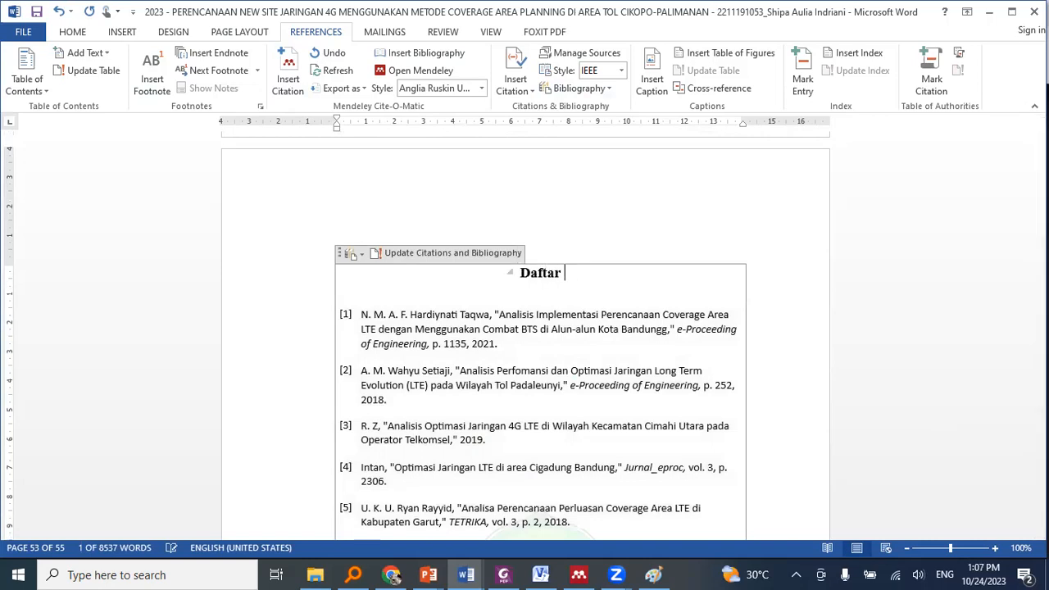
text(Pustaka)
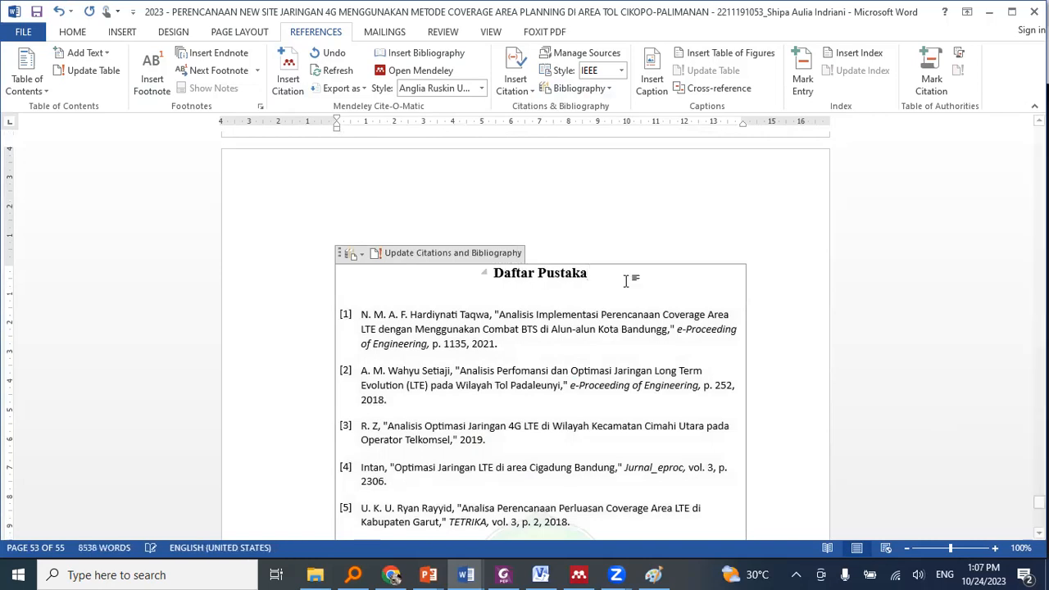
click(769, 300)
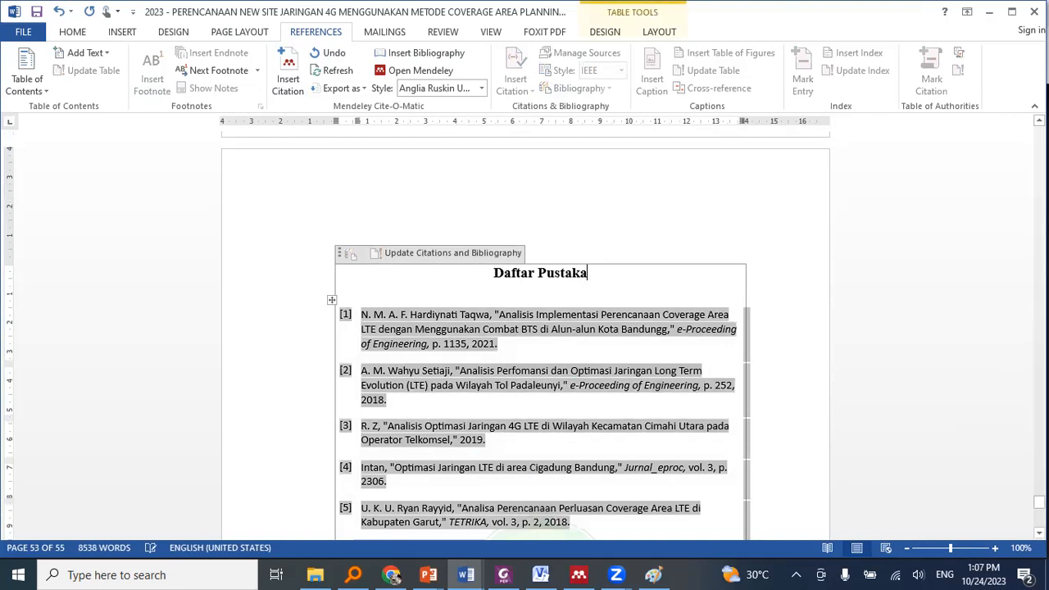
- Delete both [1] citations after "RSRP dan SINR" in the page 1 paragraph beginning "Beberapa penelitian terkait"
click(1039, 502)
drag(1039, 503, 1039, 239)
scroll(643, 242, up, 2)
scroll(644, 241, down, 3)
scroll(578, 284, up, 6)
double_click(668, 313)
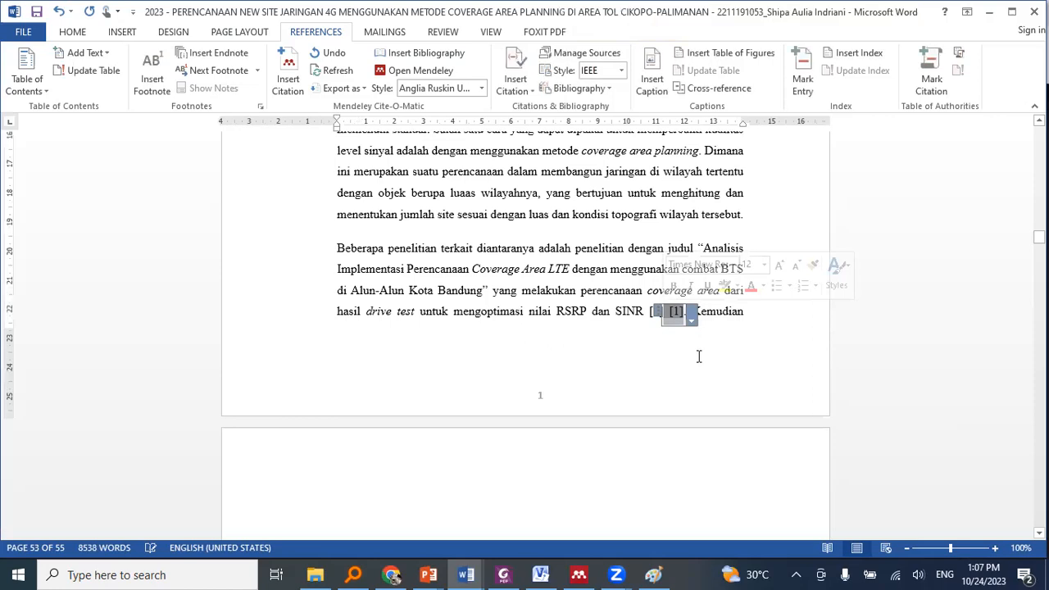
click(647, 313)
key(Delete)
key(Delete)
key(Delete)
key(Delete)
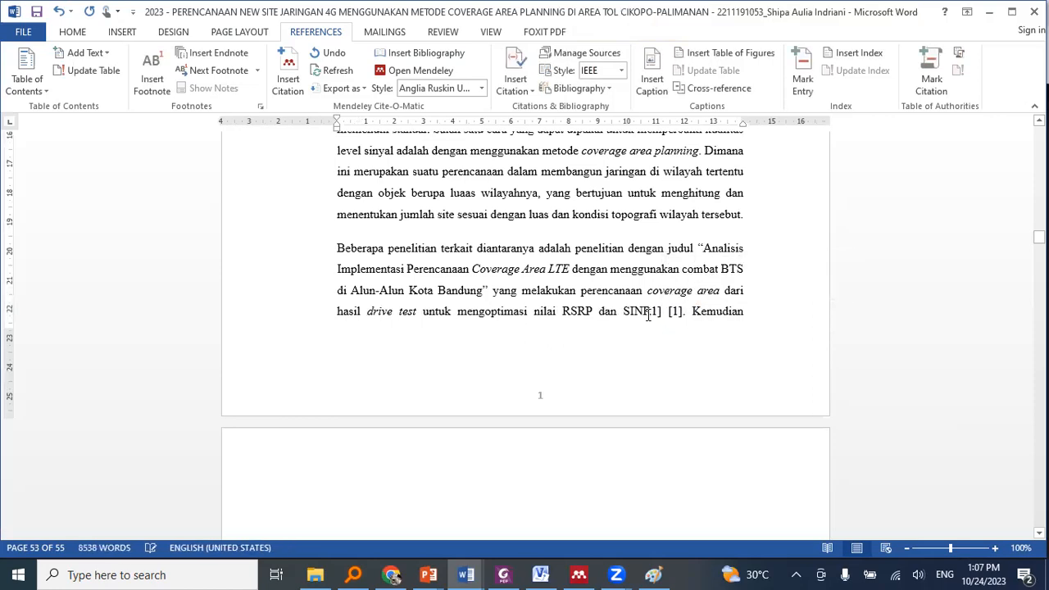
key(BackSpace)
key(BackSpace)
key(BackSpace)
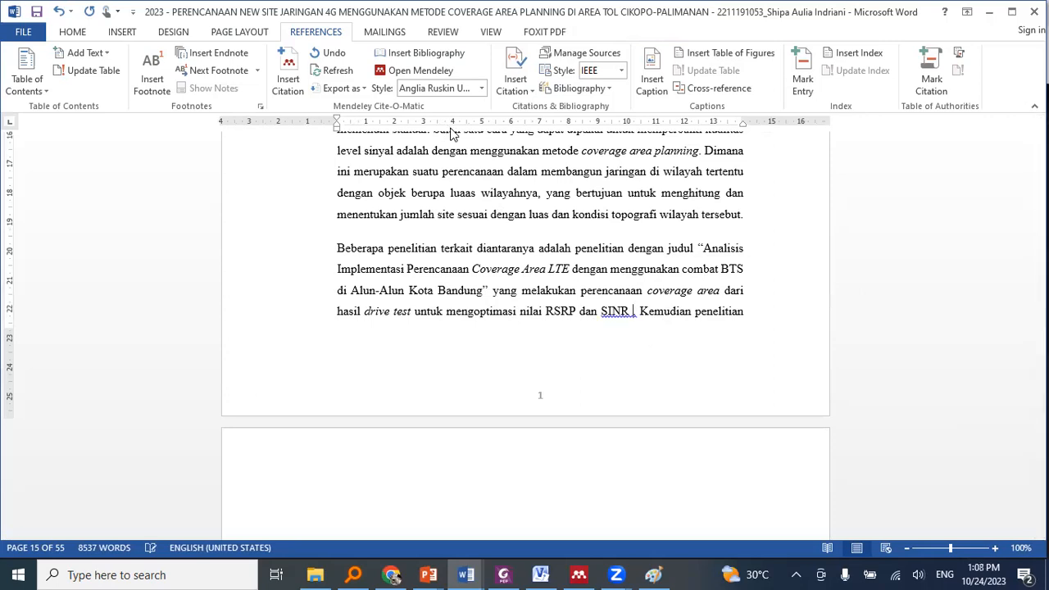
- Insert a citation after "SINR" to the 2021 source "Analisis Implementasi Perencanaan Coverage Area LTE dengan Menggunakan Combat BTS di Alun-alun Kota Bandungg"
click(527, 92)
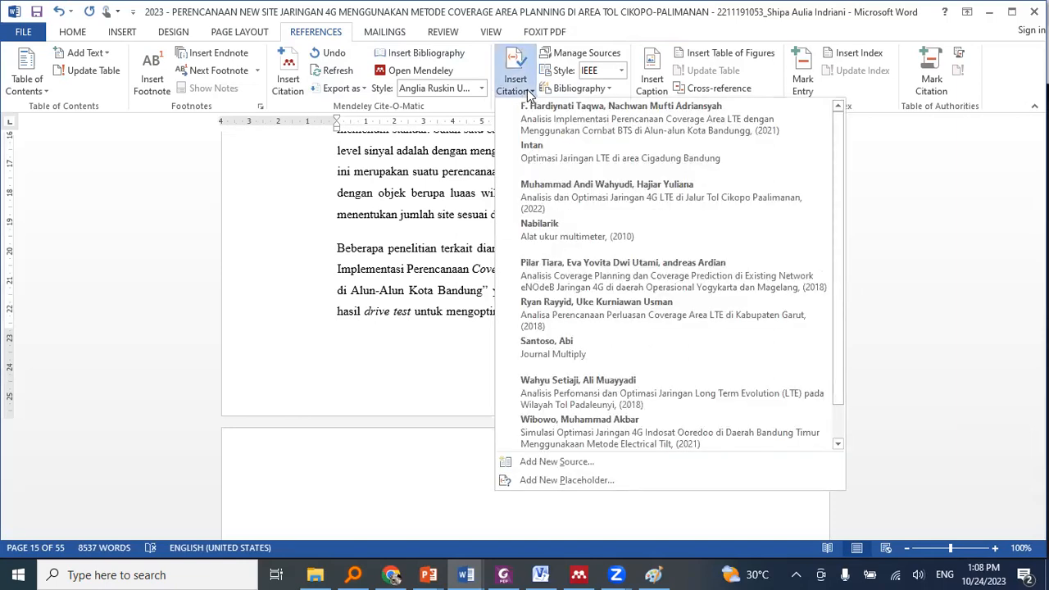
click(417, 317)
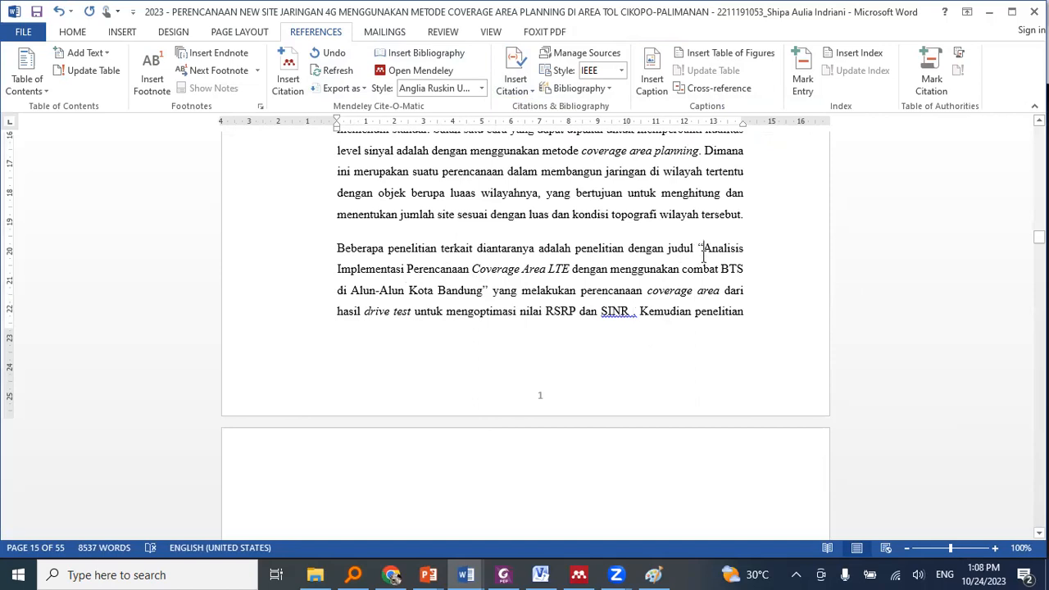
drag(703, 247, 697, 262)
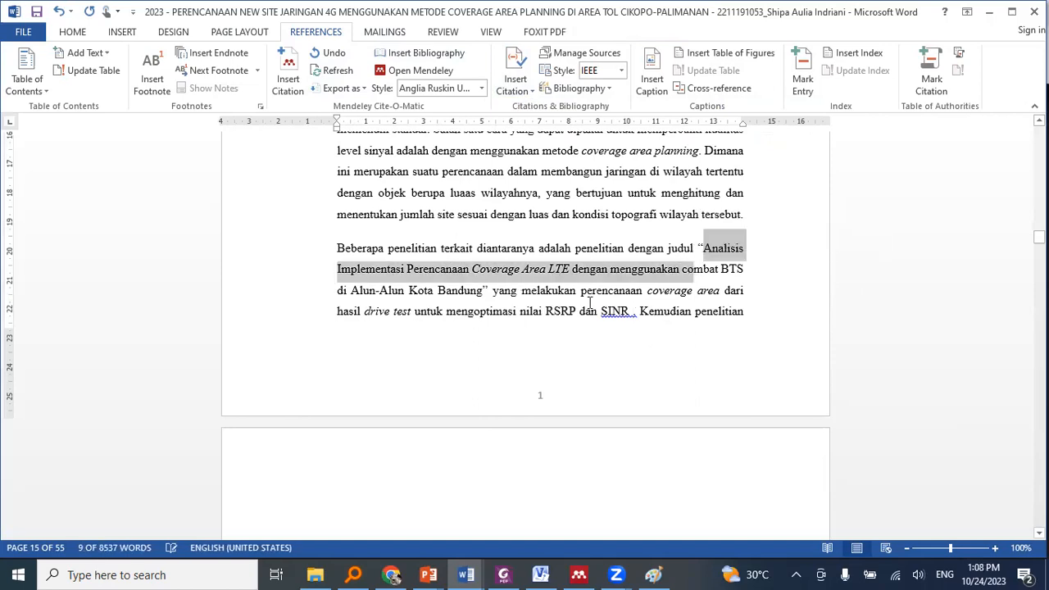
click(630, 312)
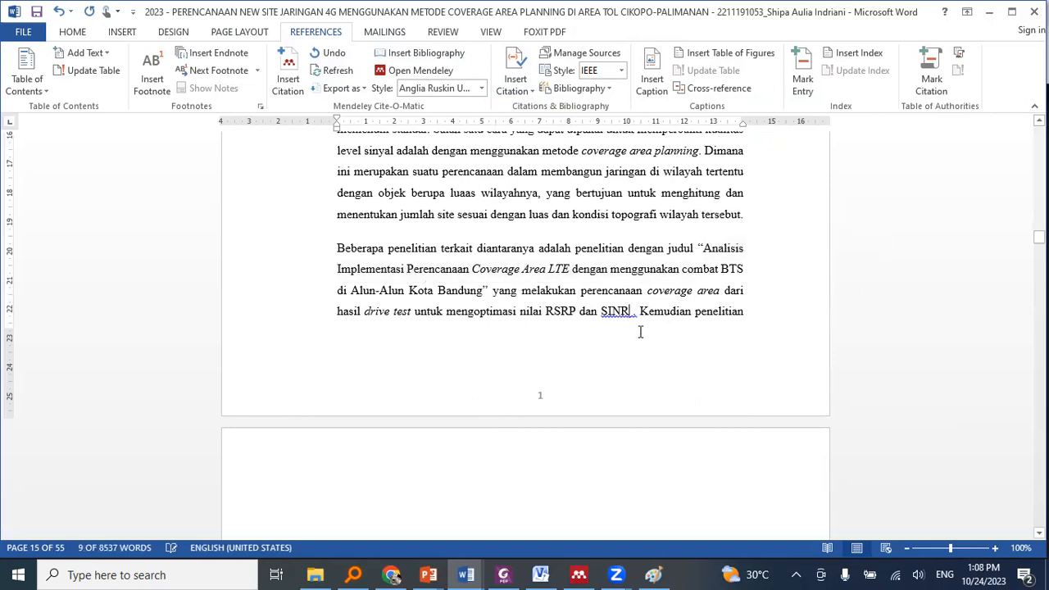
click(518, 87)
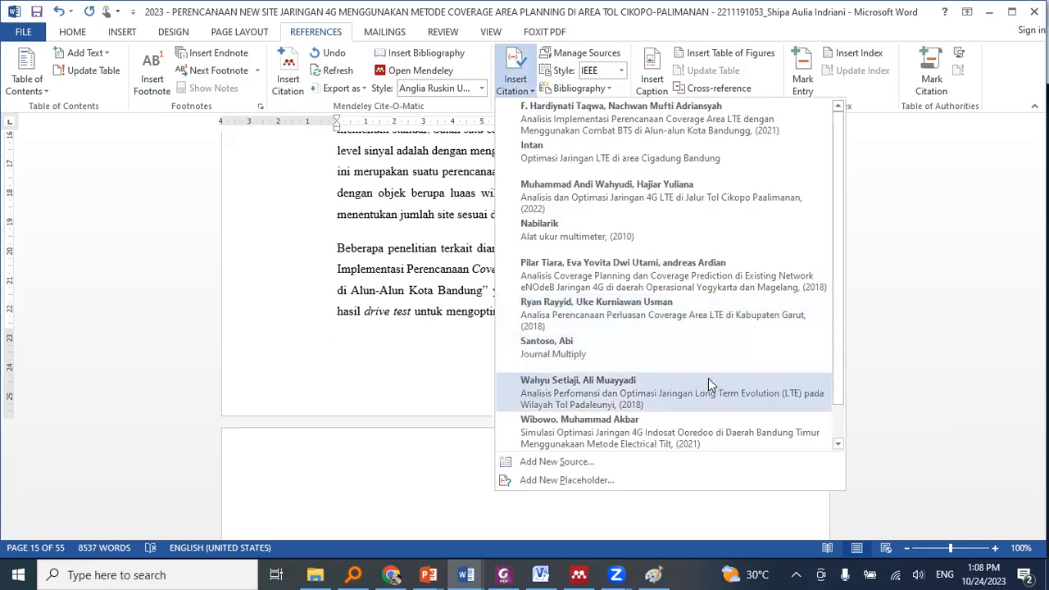
scroll(708, 380, down, 1)
scroll(710, 386, up, 1)
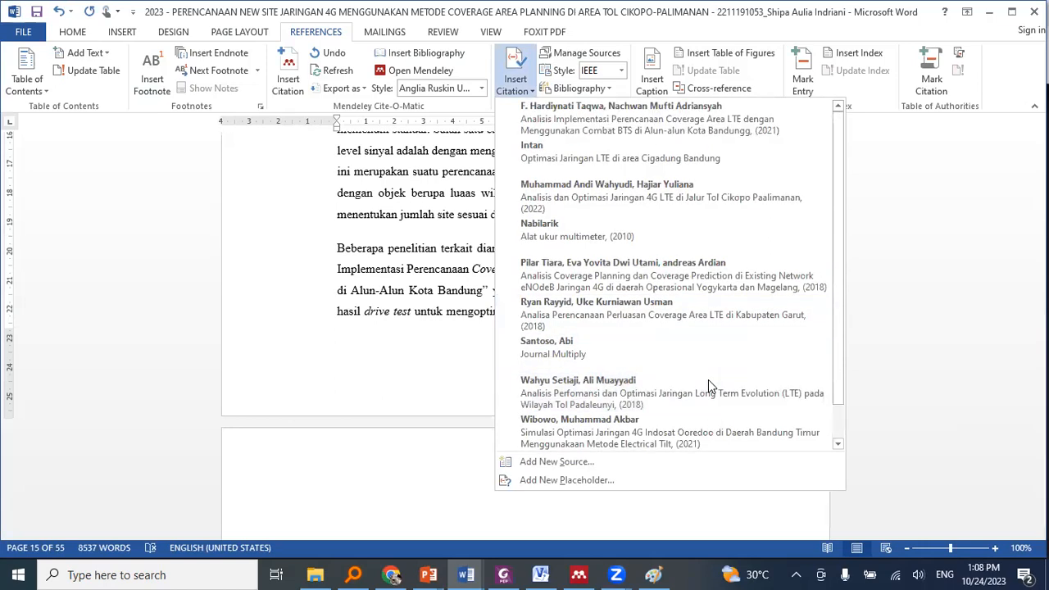
click(755, 123)
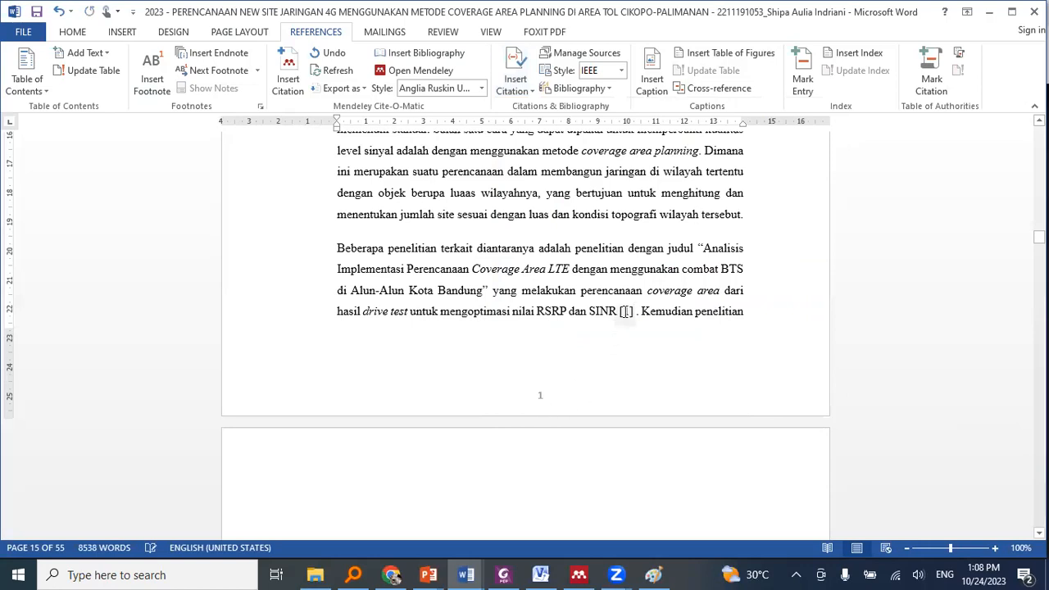
- Check the list of citable sources and review the in-text citations across the chapters through to the Daftar Pustaka page
click(694, 312)
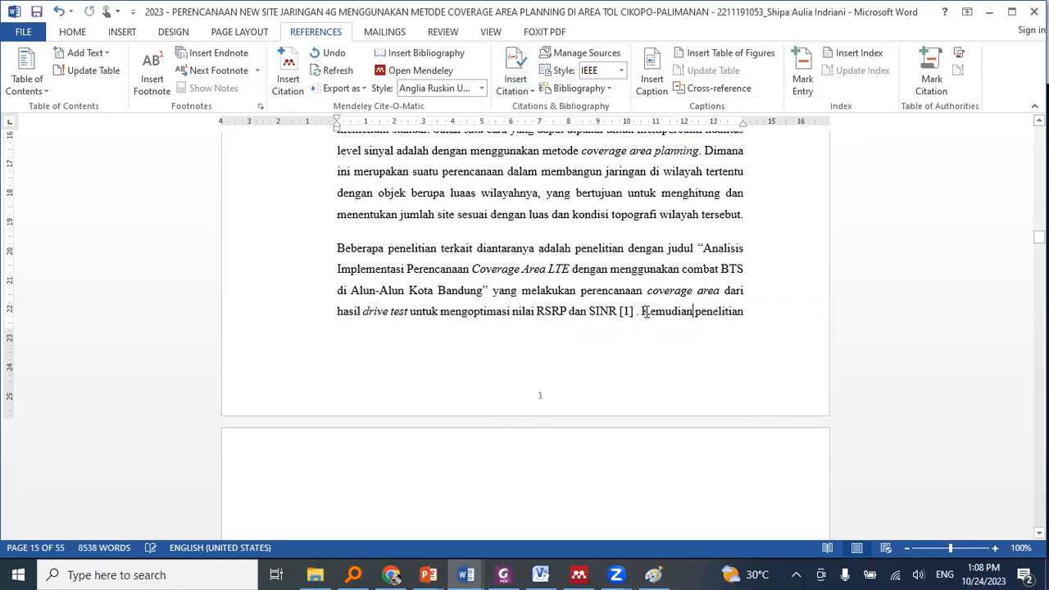
click(515, 91)
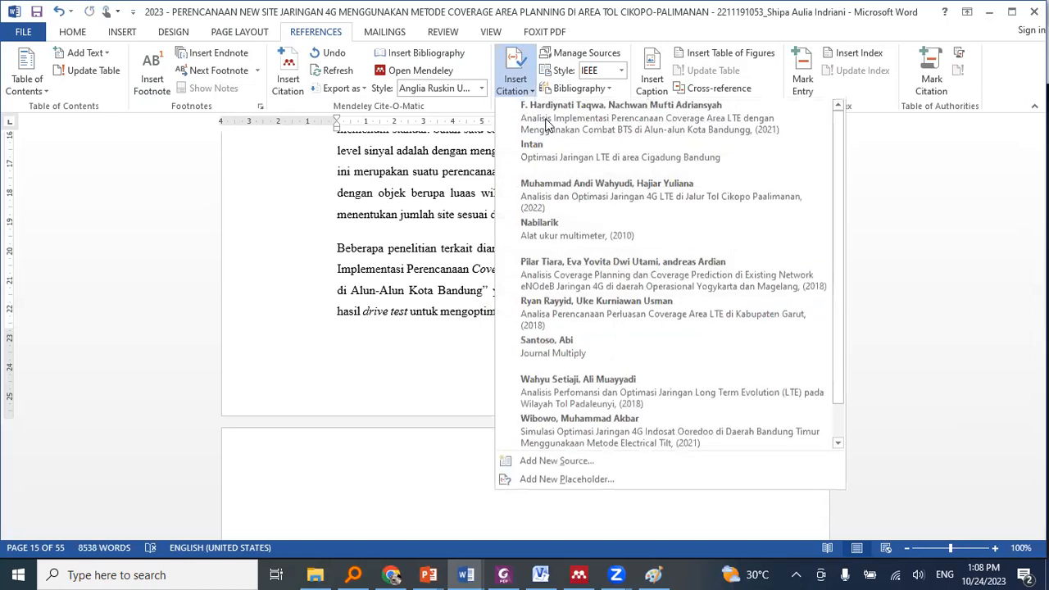
click(433, 252)
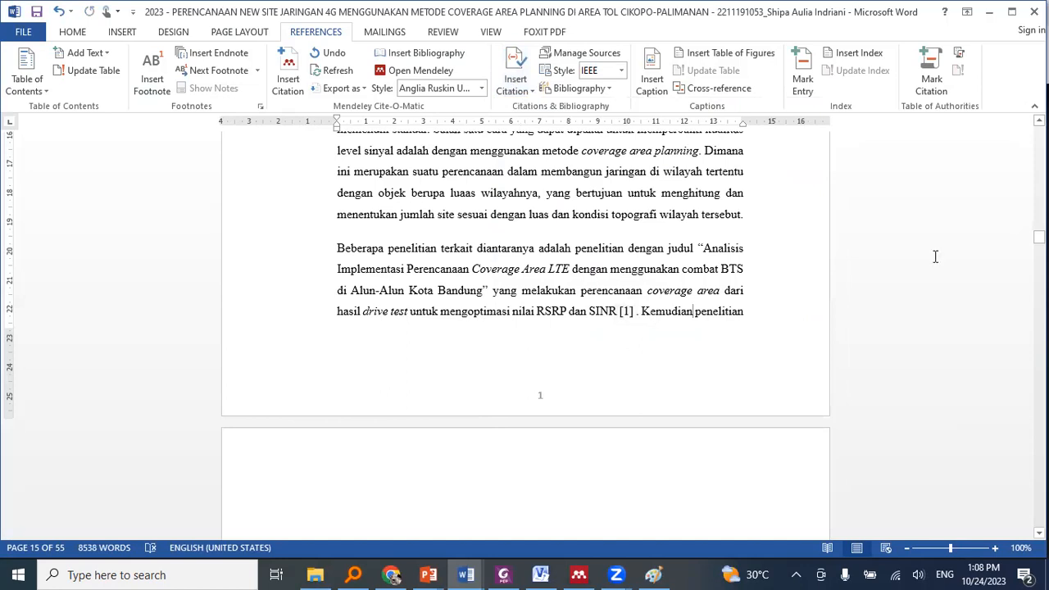
scroll(989, 281, down, 3)
scroll(989, 283, down, 3)
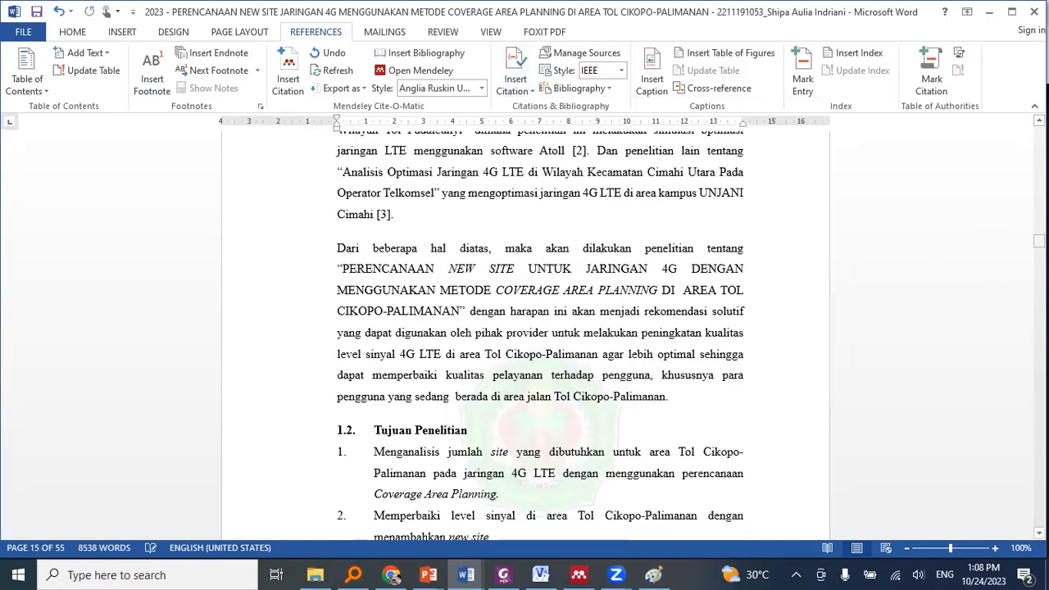
drag(1039, 241, 1039, 313)
scroll(765, 357, up, 12)
scroll(765, 344, up, 20)
scroll(765, 333, up, 20)
scroll(767, 336, up, 15)
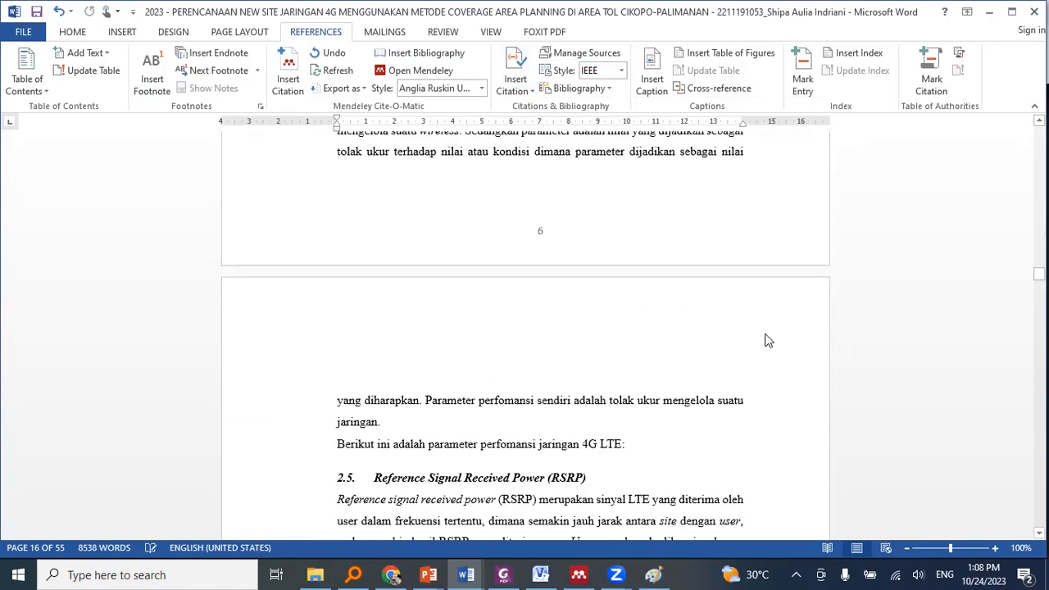
scroll(766, 338, up, 10)
drag(1038, 272, 885, 459)
drag(1039, 462, 1039, 497)
scroll(825, 392, down, 9)
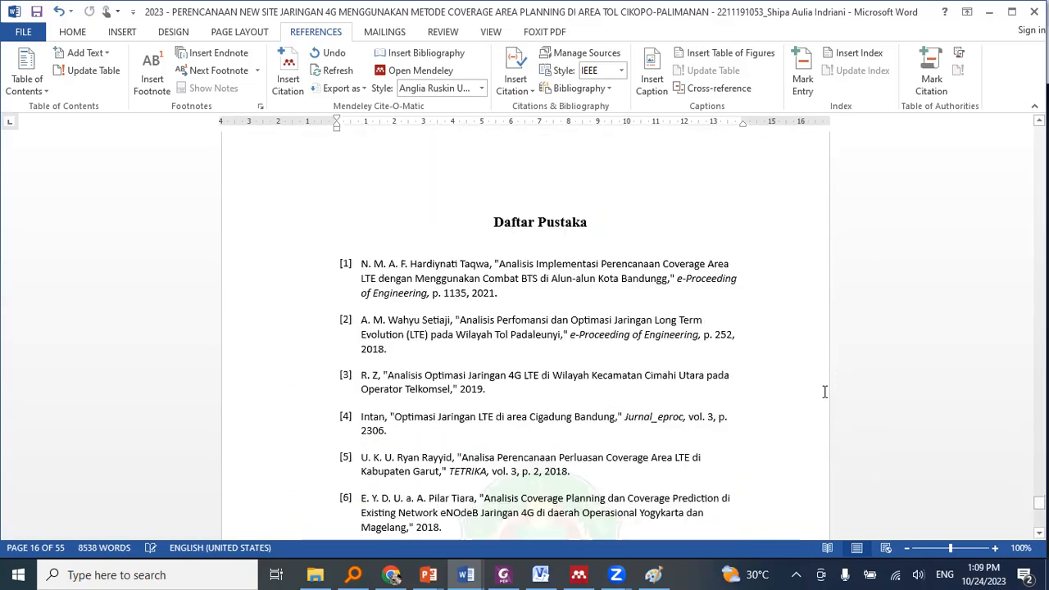
scroll(825, 392, down, 1)
- Highlight the first reference entry under Daftar Pustaka to examine how it is written in IEEE format
click(360, 197)
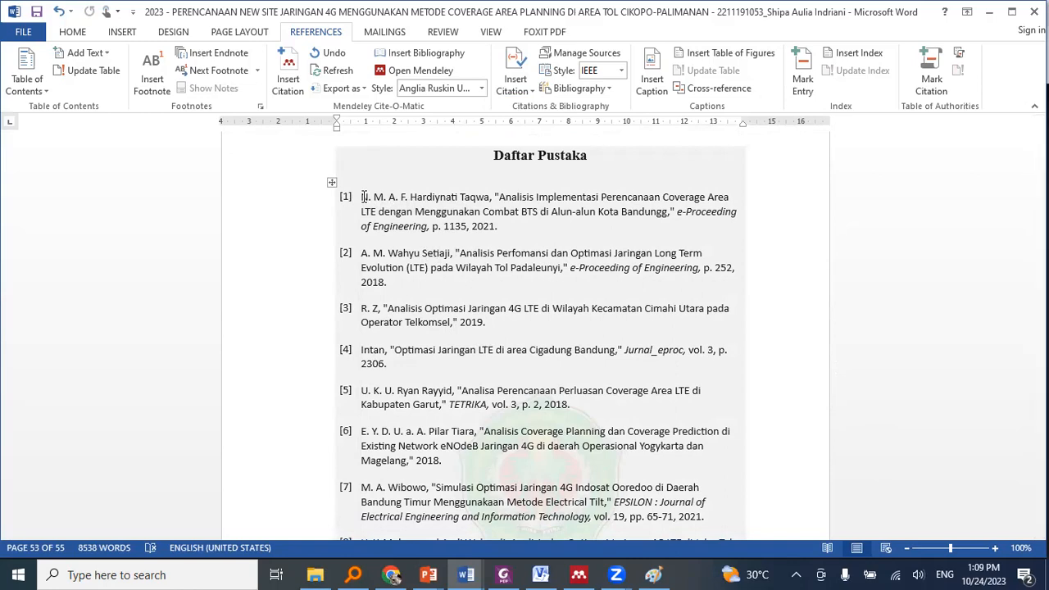
mouse_move(364, 197)
mouse_down()
mouse_move(573, 213)
mouse_move(502, 226)
mouse_move(363, 194)
mouse_up()
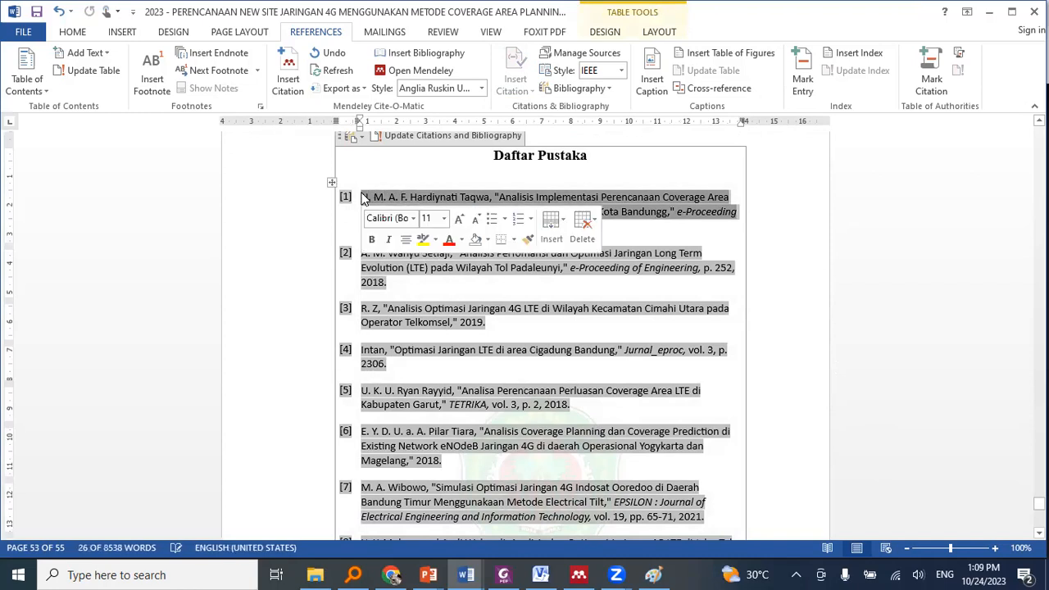
click(552, 156)
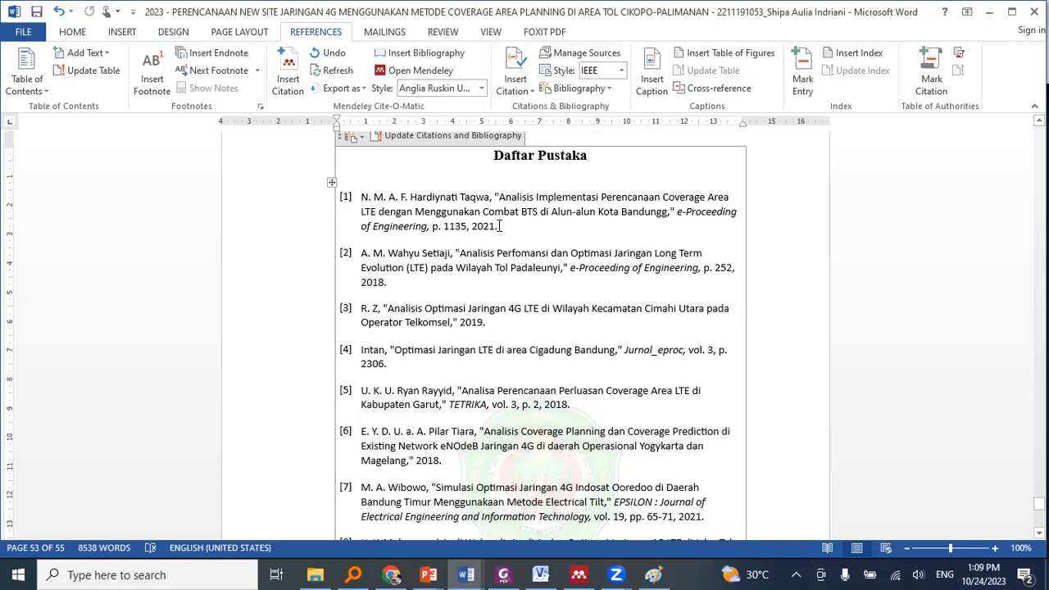
drag(503, 226, 361, 197)
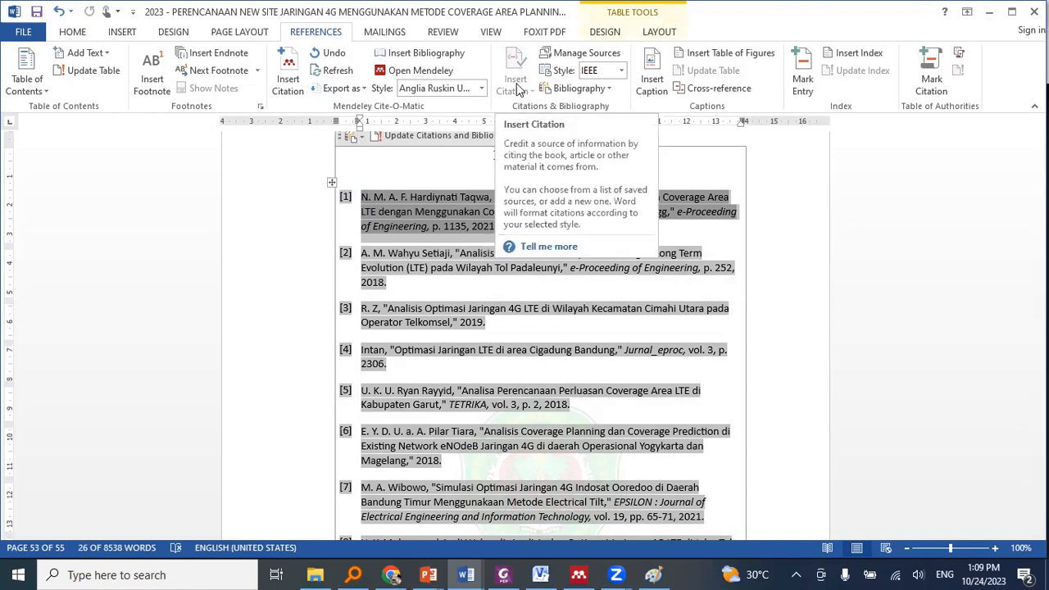
click(730, 150)
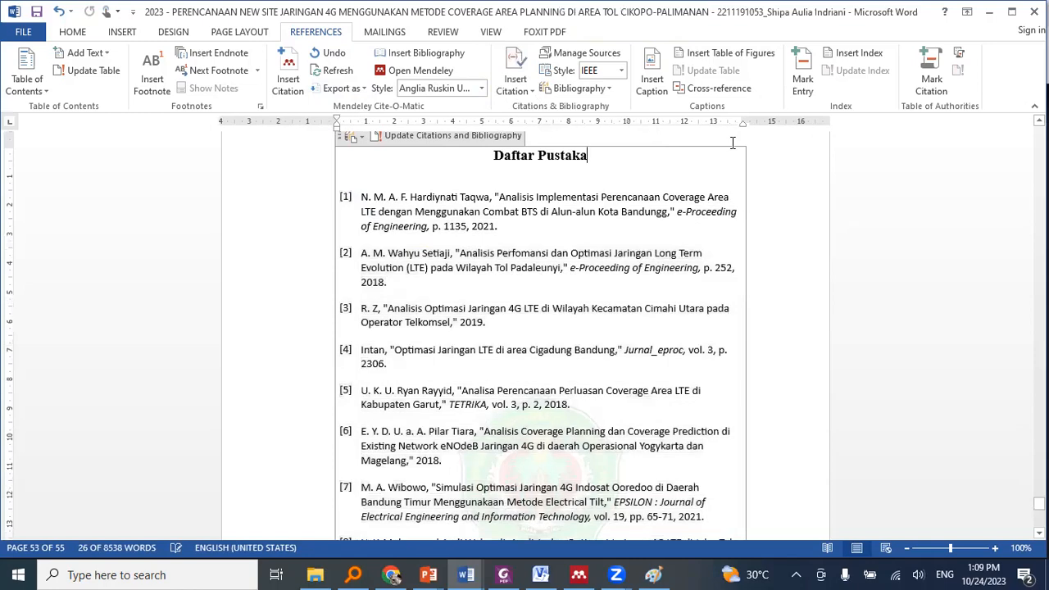
- Examine the source lists and the blank Journal Article form for a new source, and close both without adding anything
scroll(698, 179, up, 2)
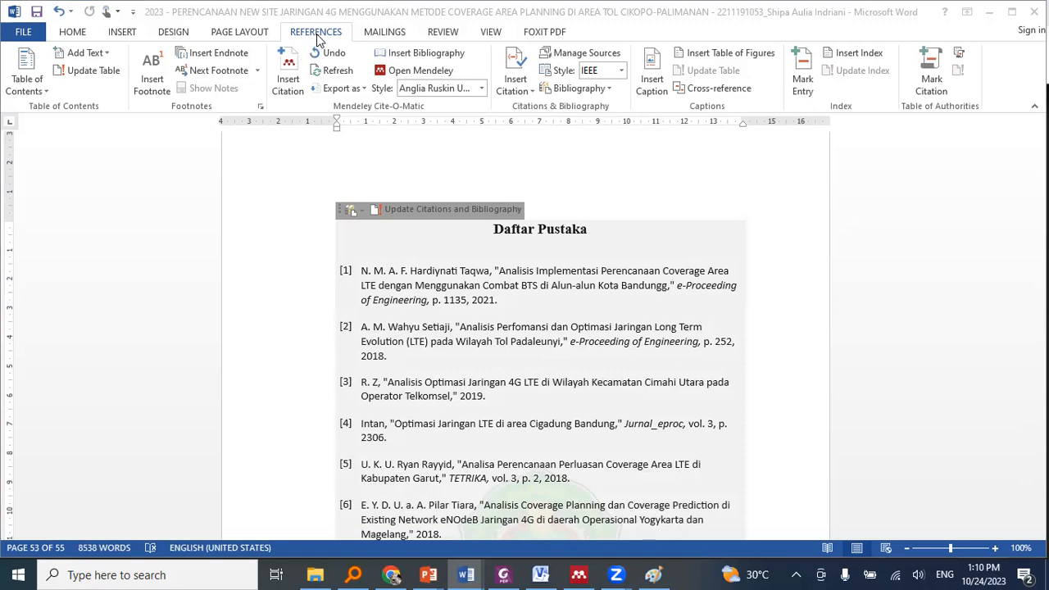
click(603, 53)
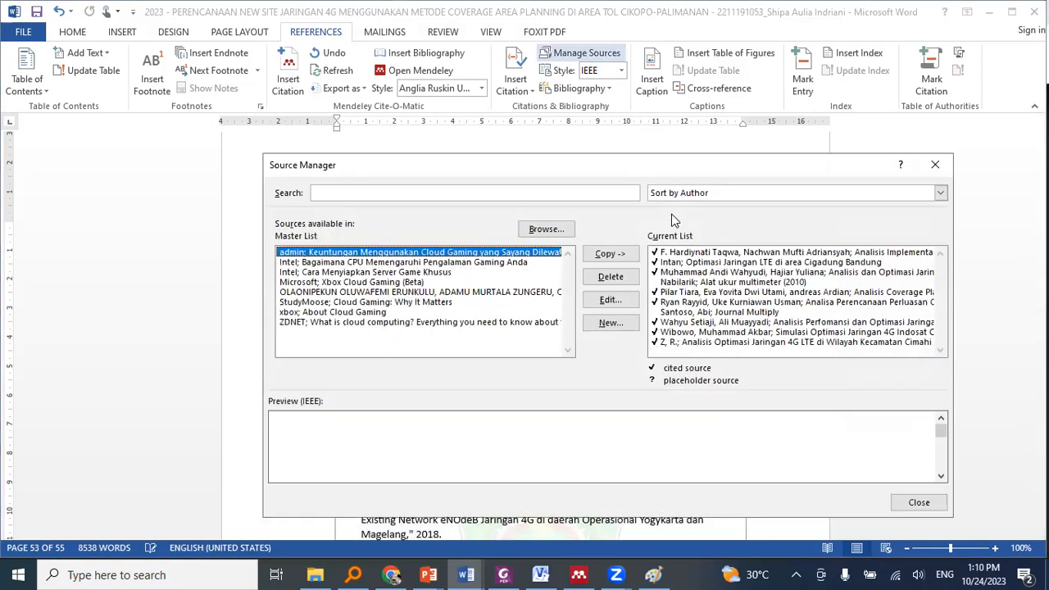
click(610, 323)
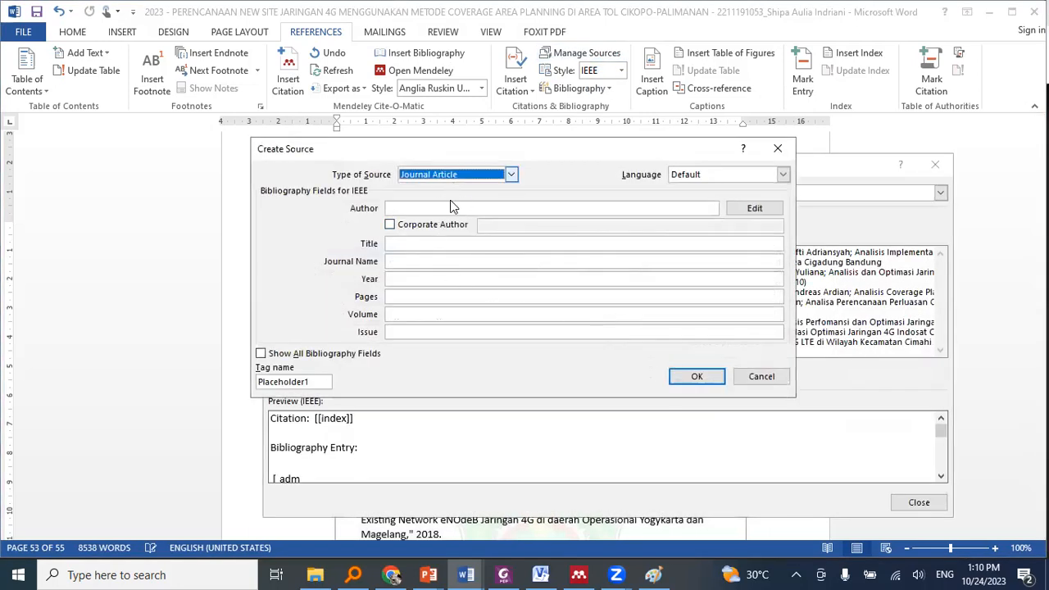
click(432, 208)
click(429, 242)
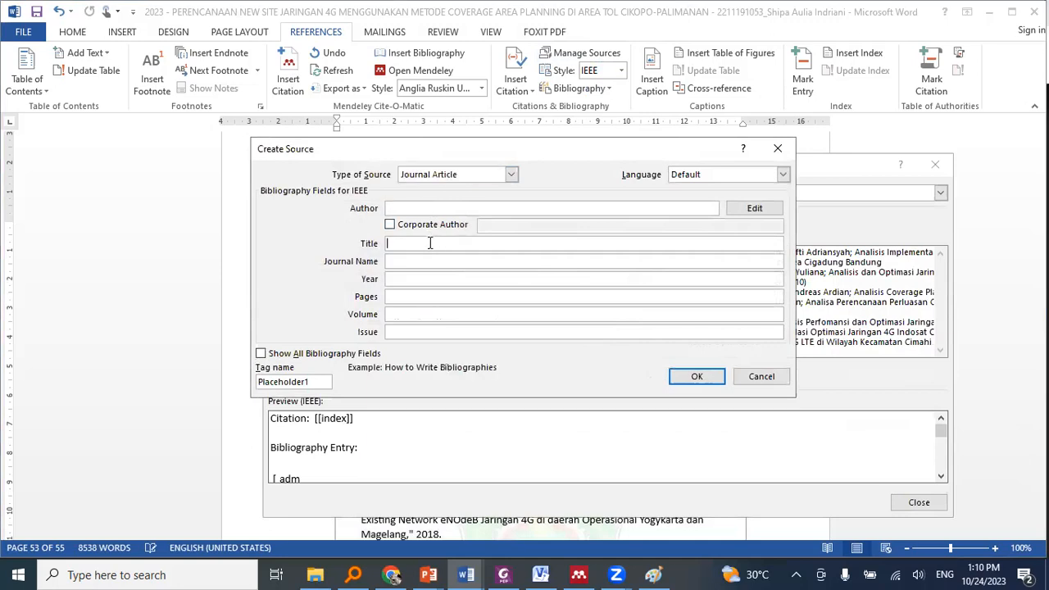
click(761, 377)
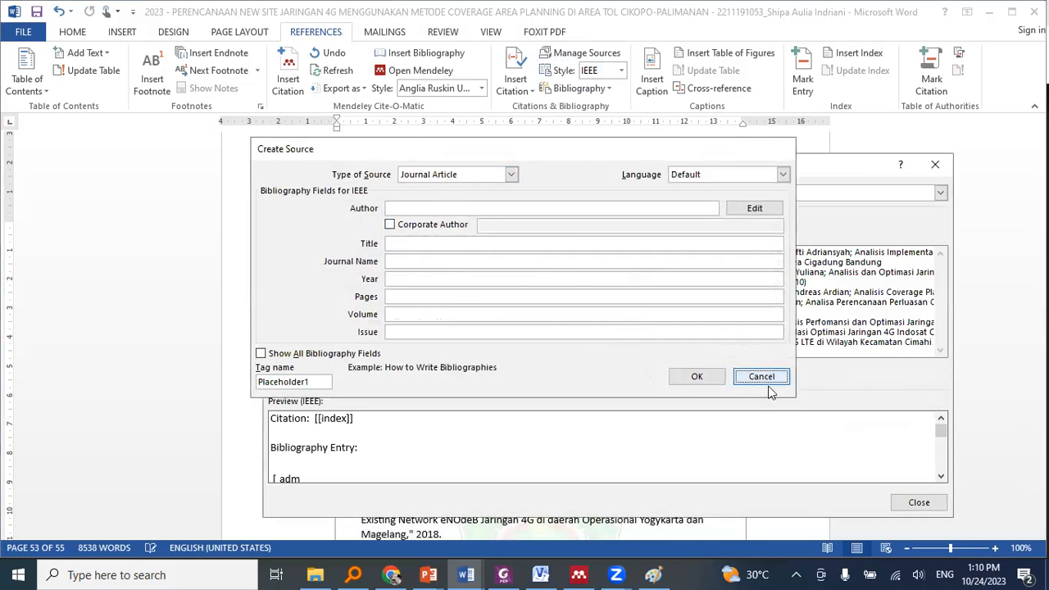
click(918, 503)
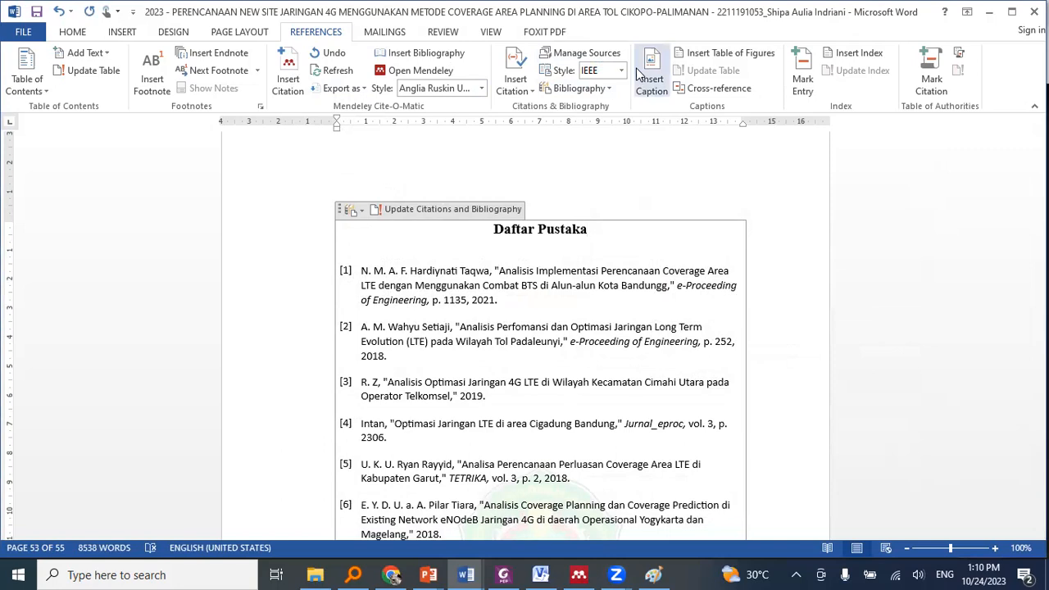
click(578, 574)
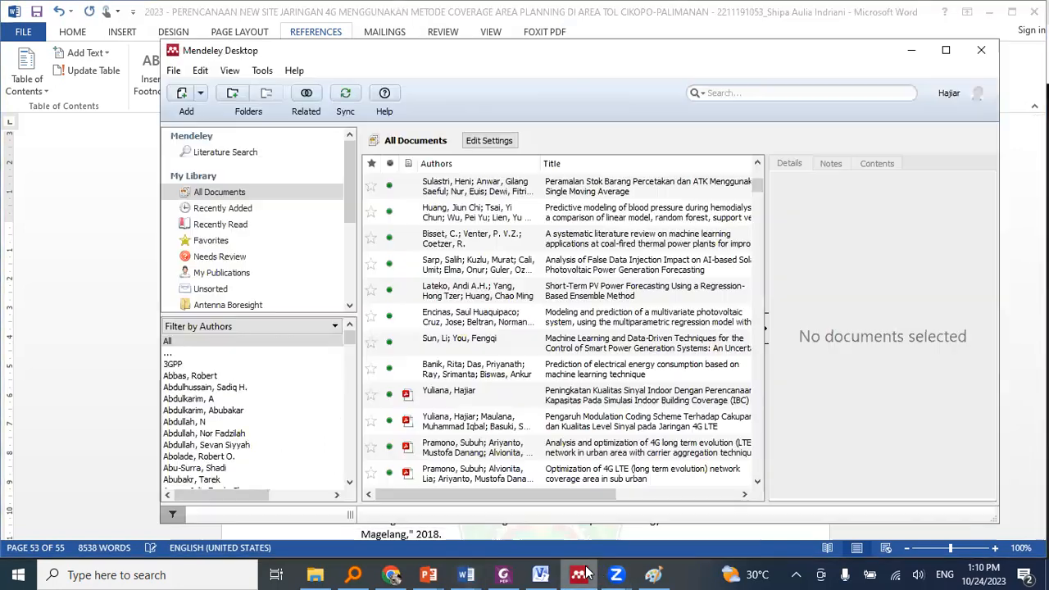
click(288, 29)
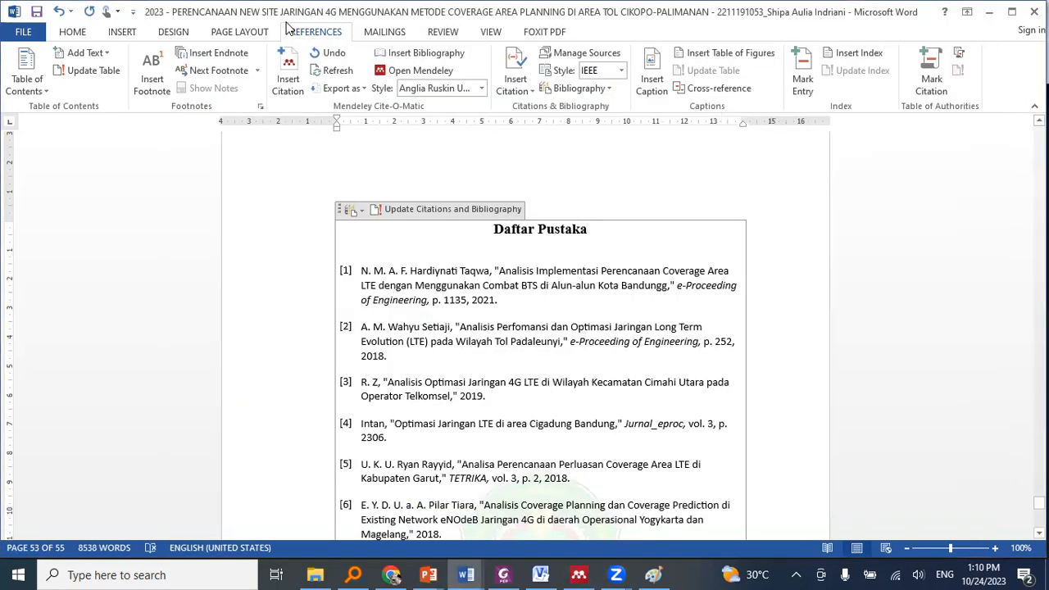
click(26, 34)
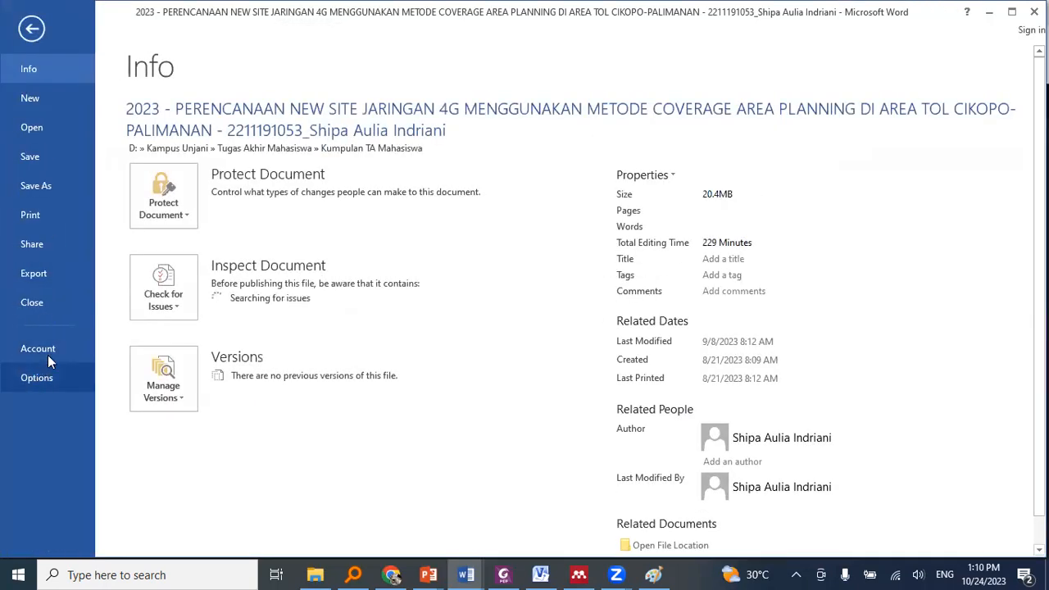
click(48, 377)
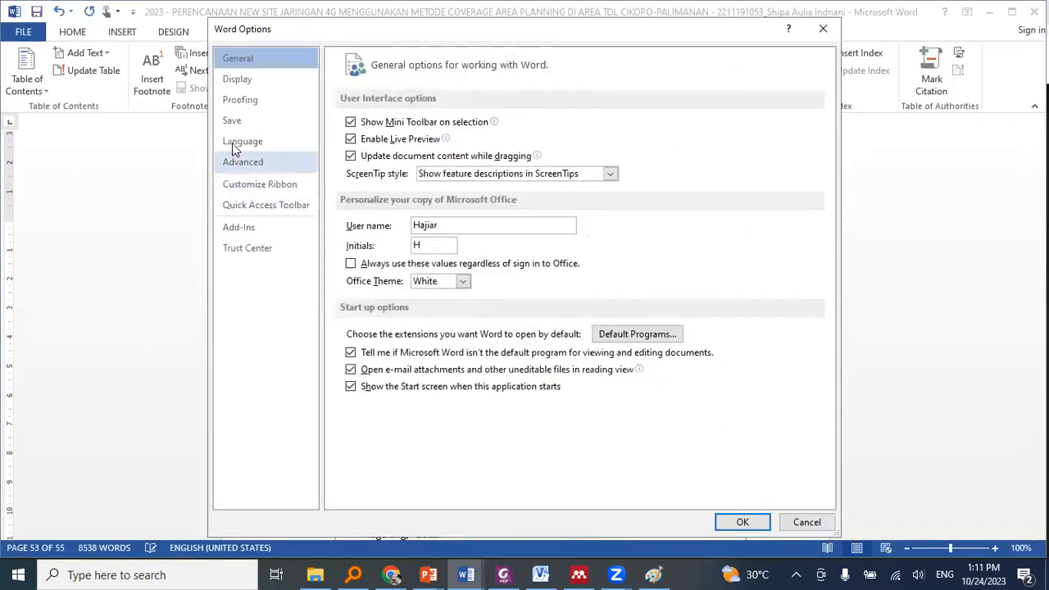
click(237, 79)
click(805, 523)
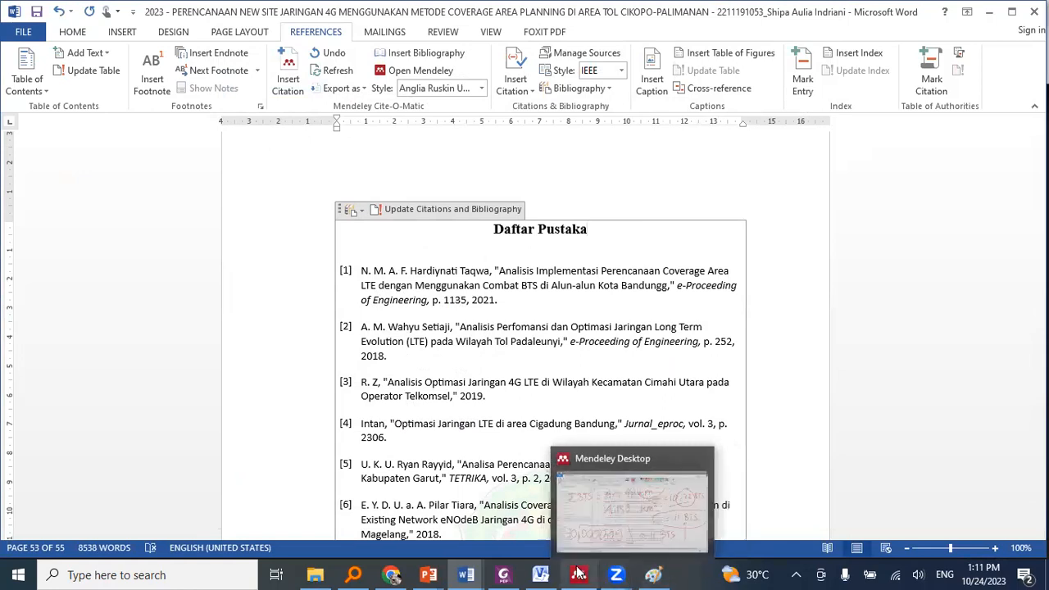
- Switch to Chrome and search Google for "mendeley desktop" in a new tab
click(401, 573)
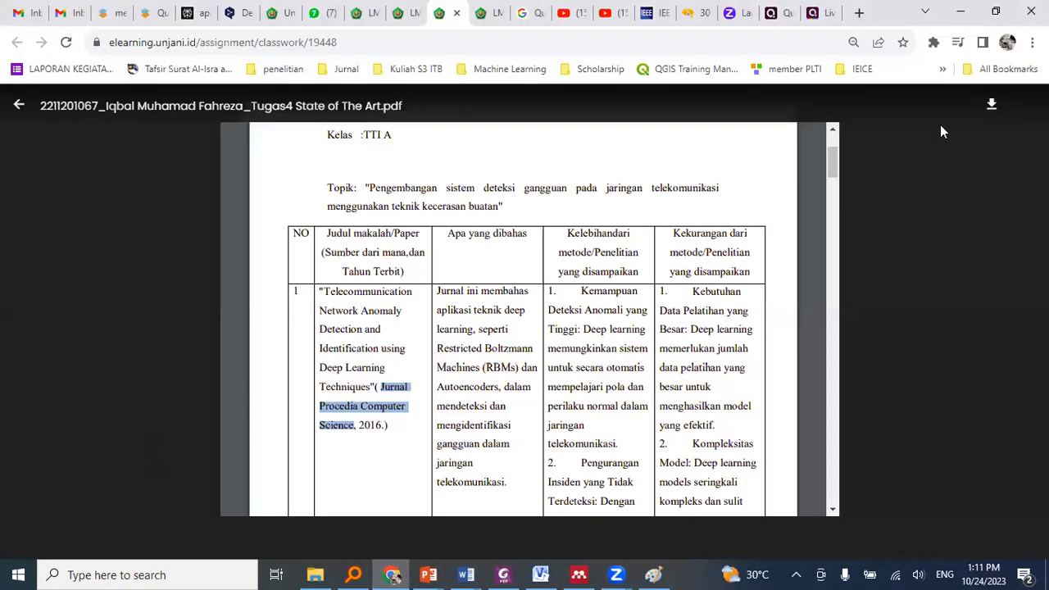
click(846, 24)
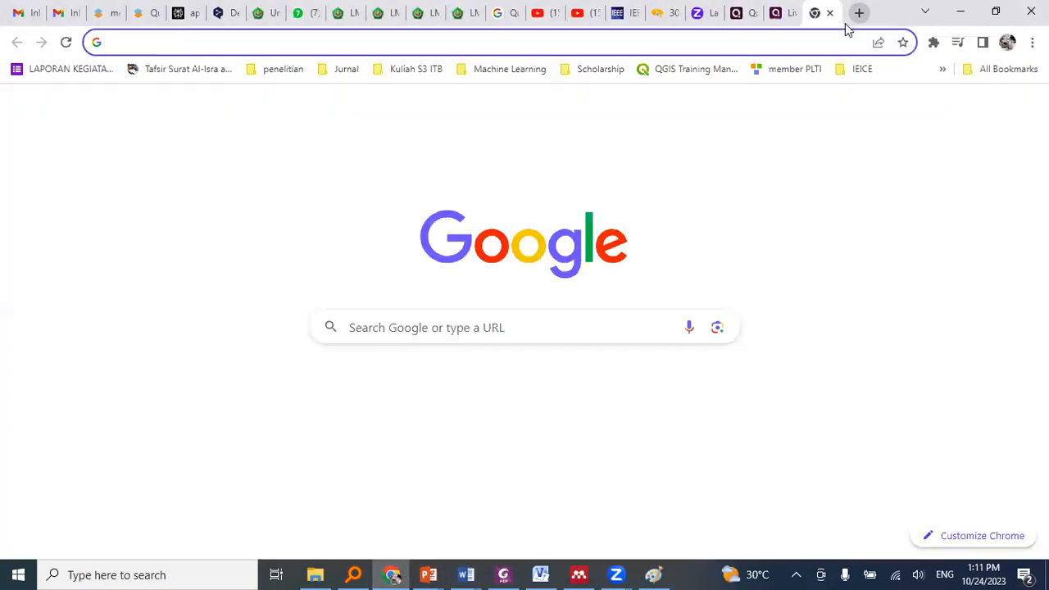
text(mendeley)
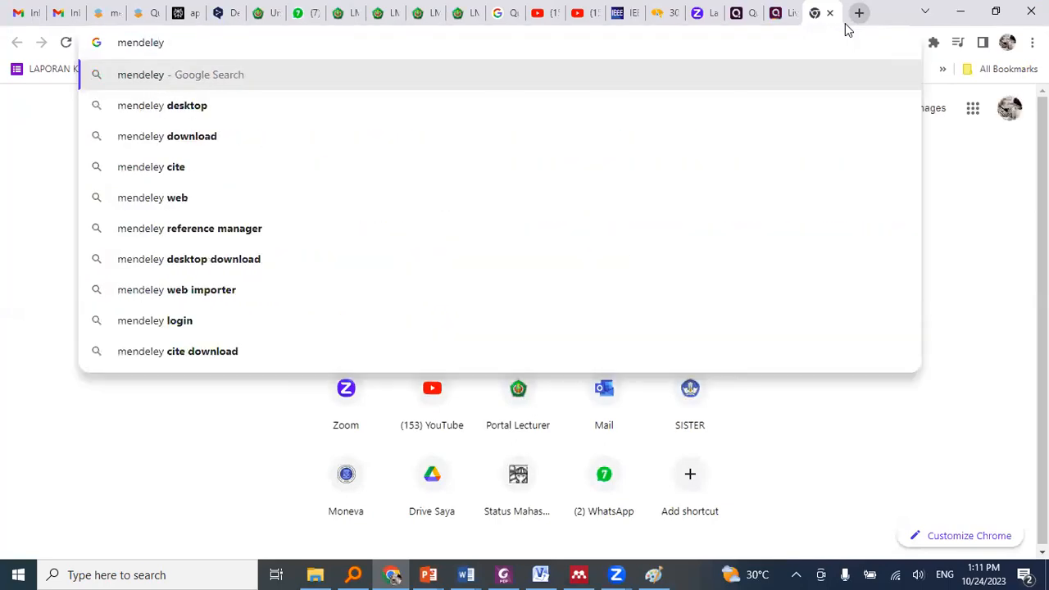
key(Down)
key(Return)
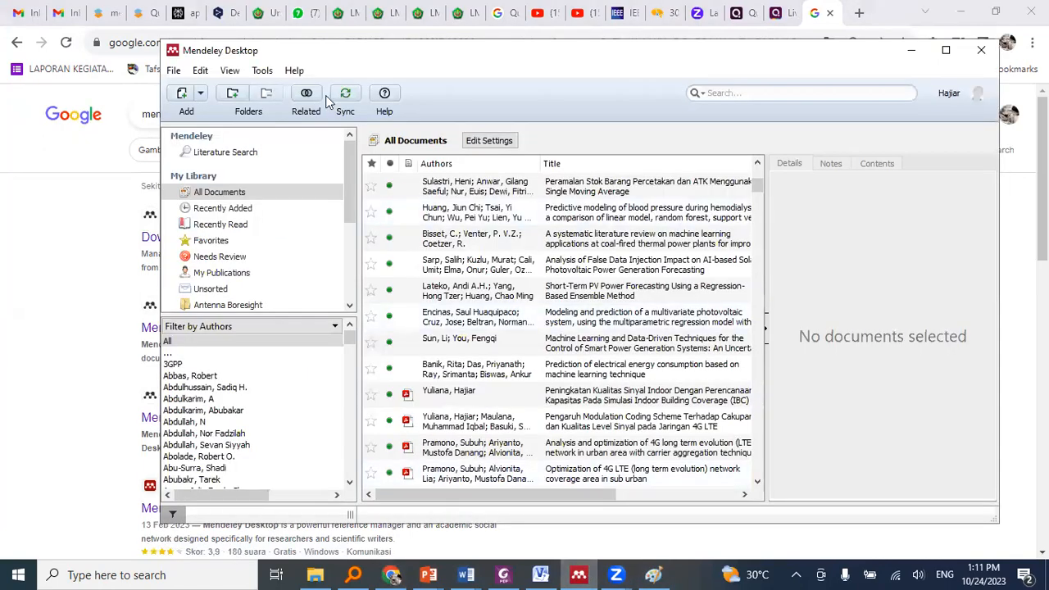
- Check which version of Mendeley Desktop is installed and return to the Google results in Chrome
click(296, 72)
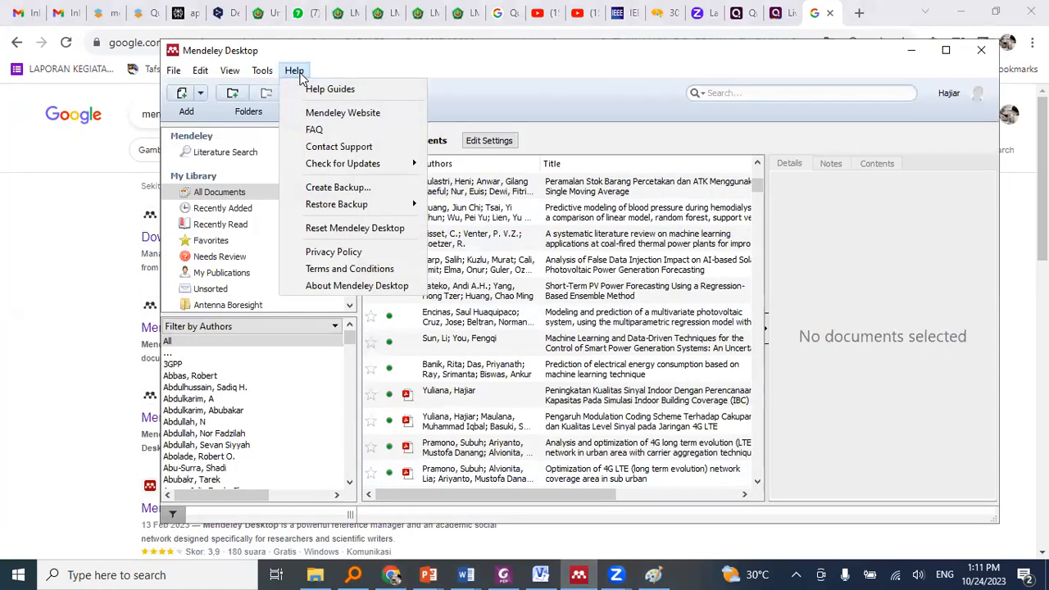
click(362, 288)
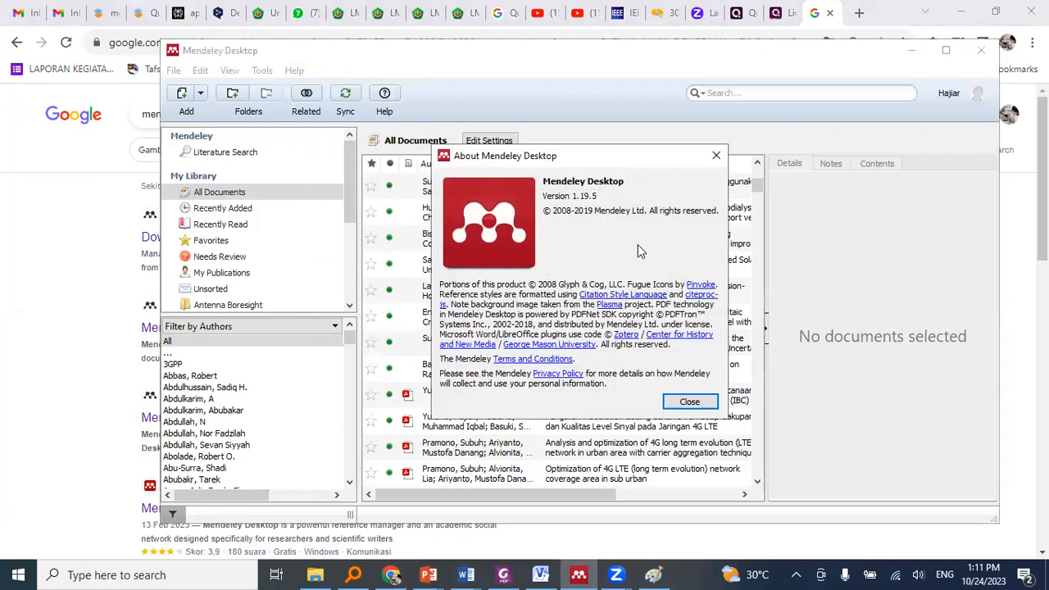
click(689, 401)
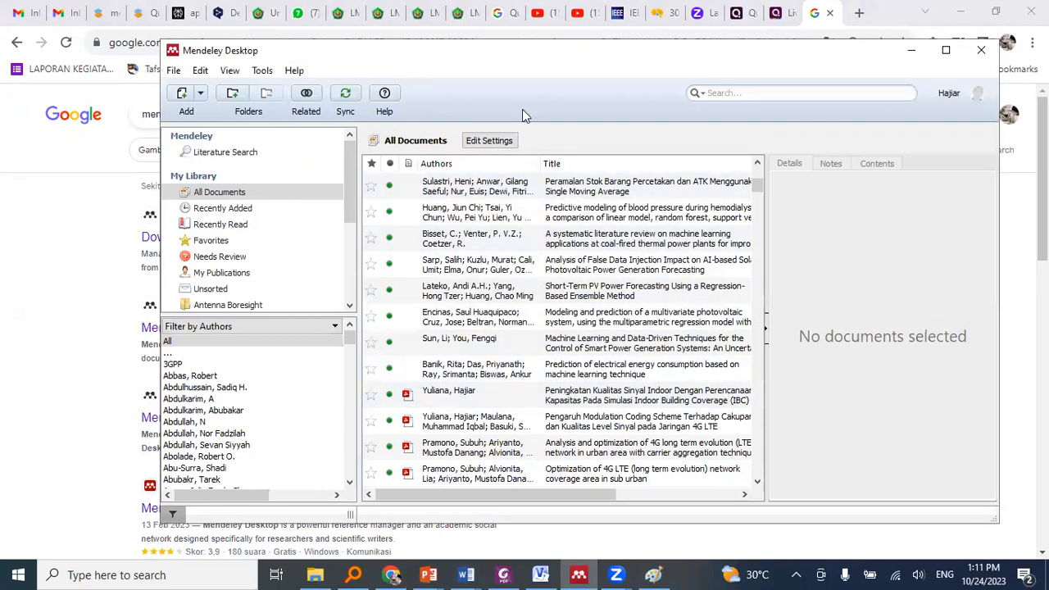
click(153, 344)
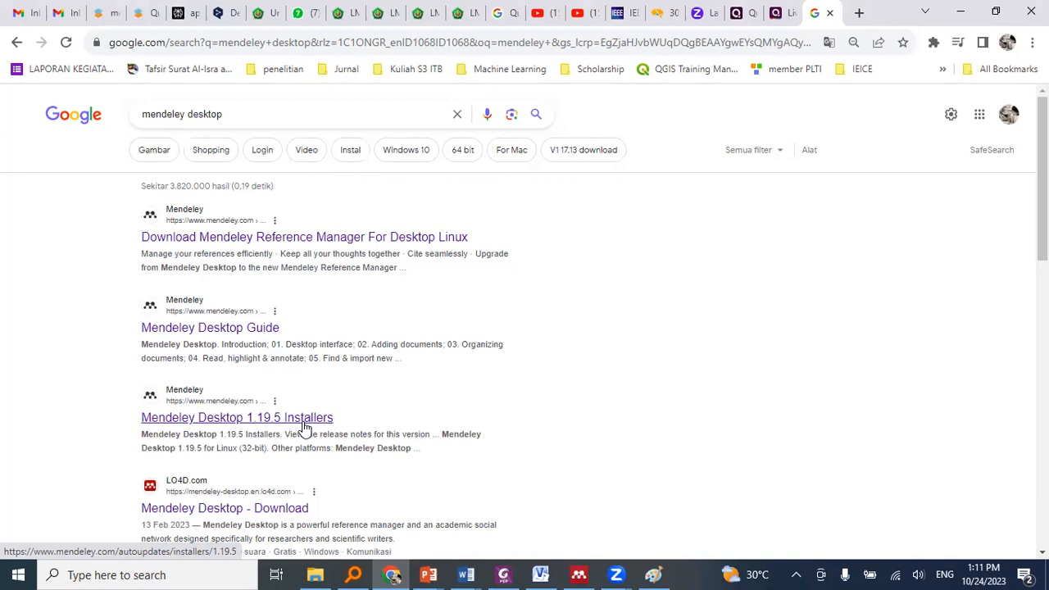
- Replace the Google query with "mendeley desktop 1.17" to look at the suggested older versions
drag(248, 110, 120, 109)
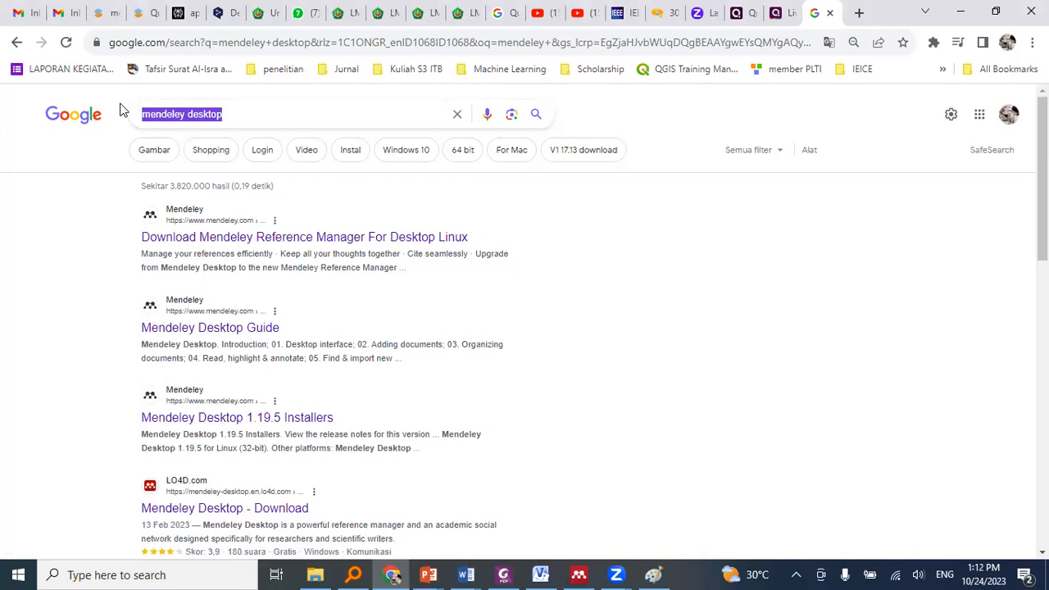
text(men)
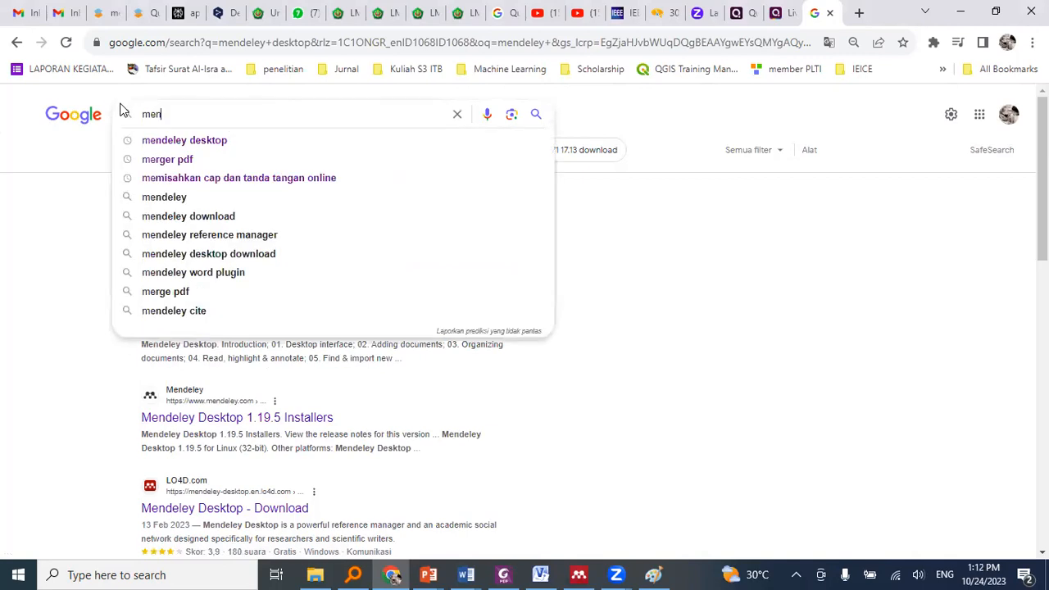
text(deley desk)
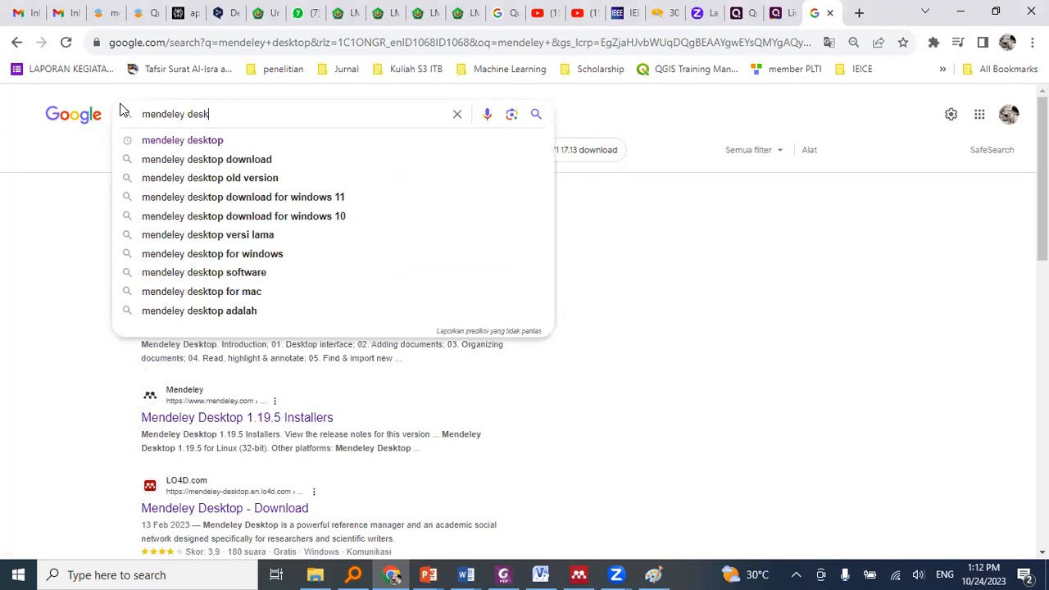
text(top)
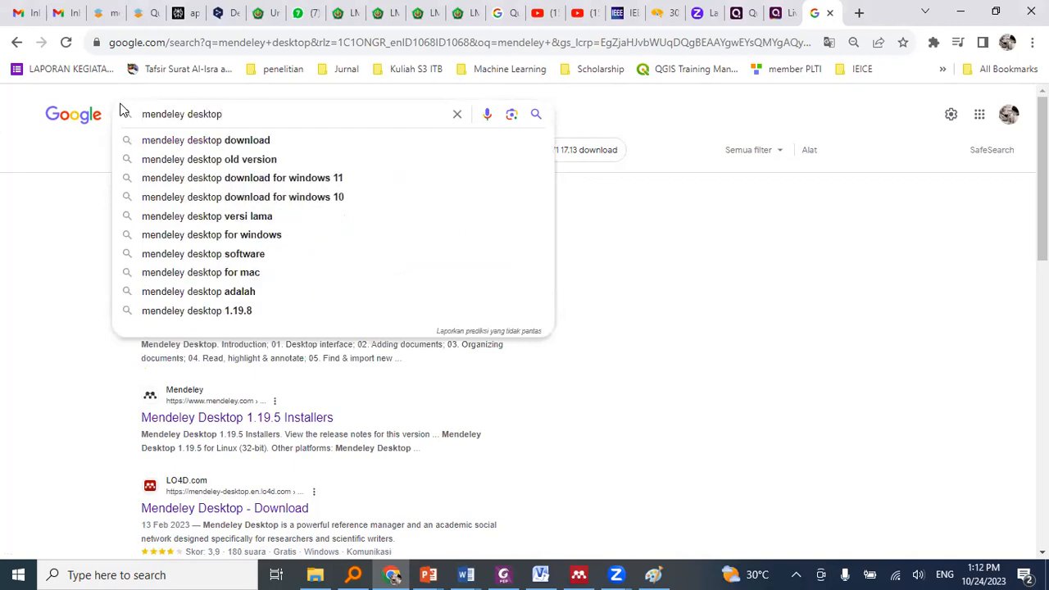
text( 1.17)
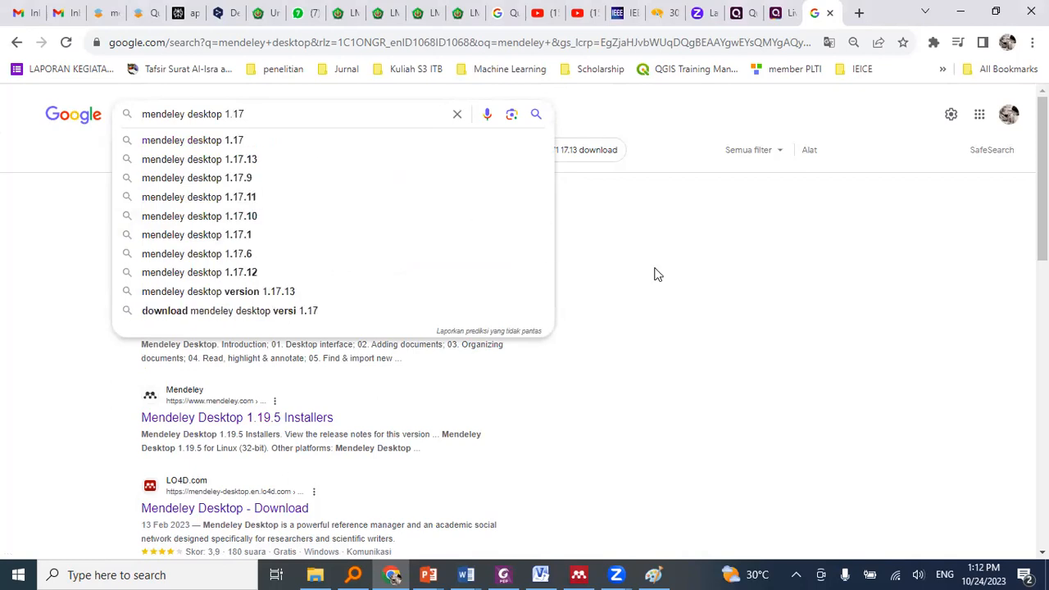
click(613, 238)
drag(274, 114, 106, 113)
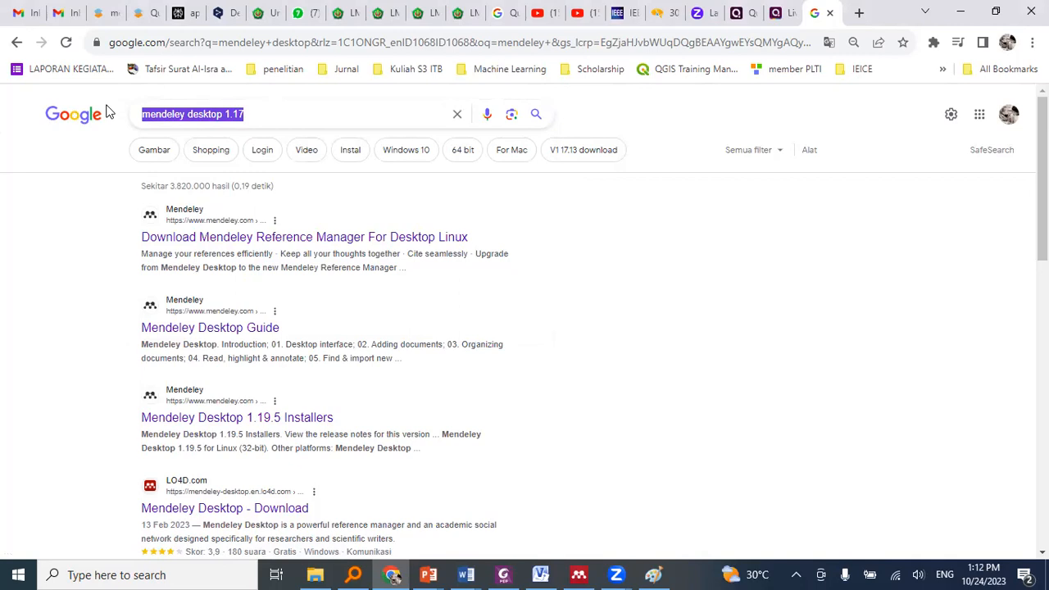
click(254, 115)
- Look through the paper review table in the student's Tugas4 State of The Art PDF on the e-learning site
click(578, 575)
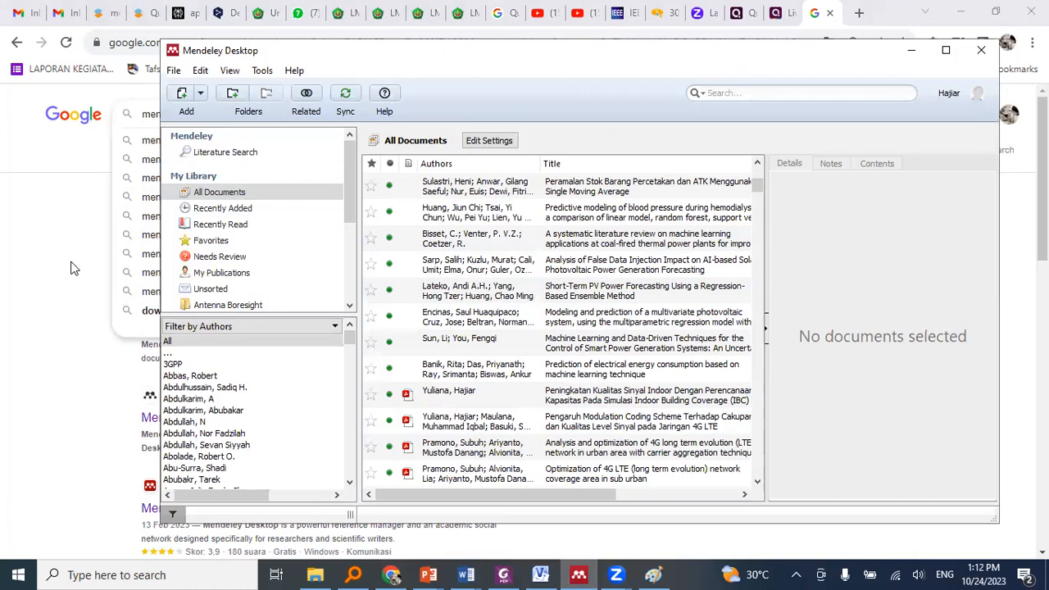
click(392, 574)
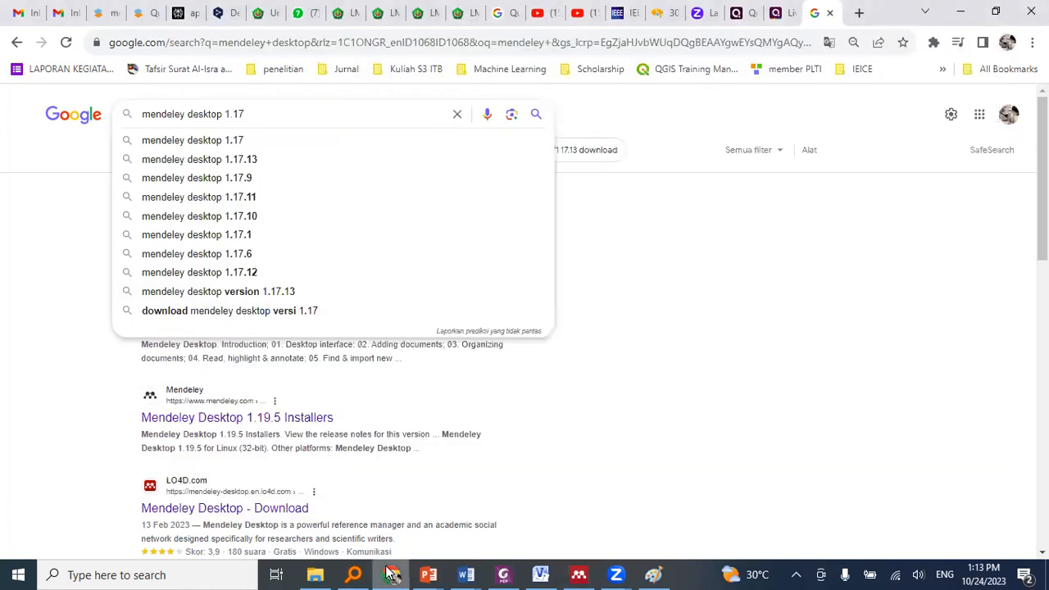
click(390, 27)
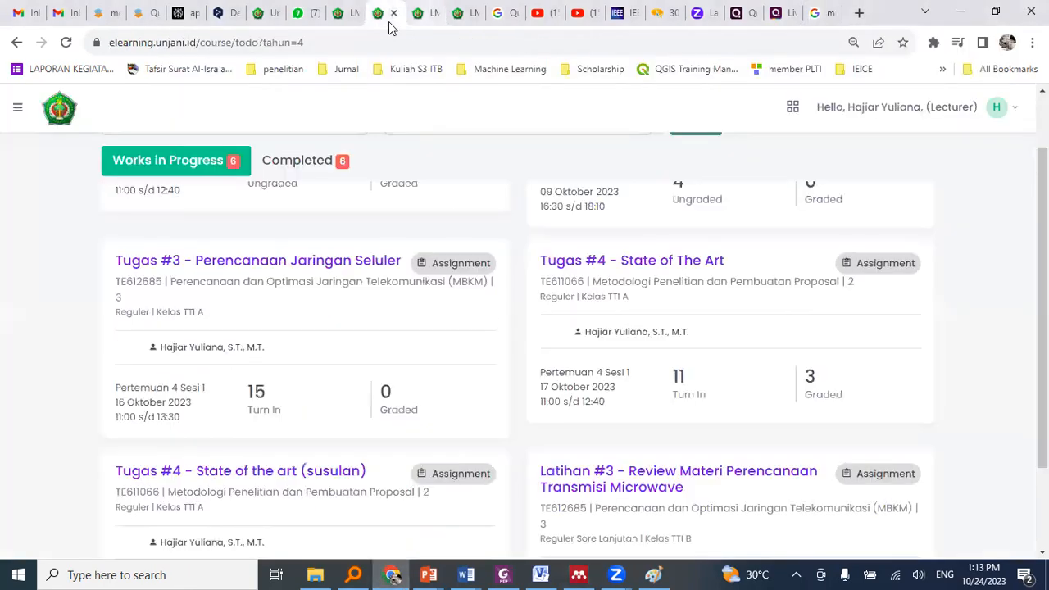
click(419, 14)
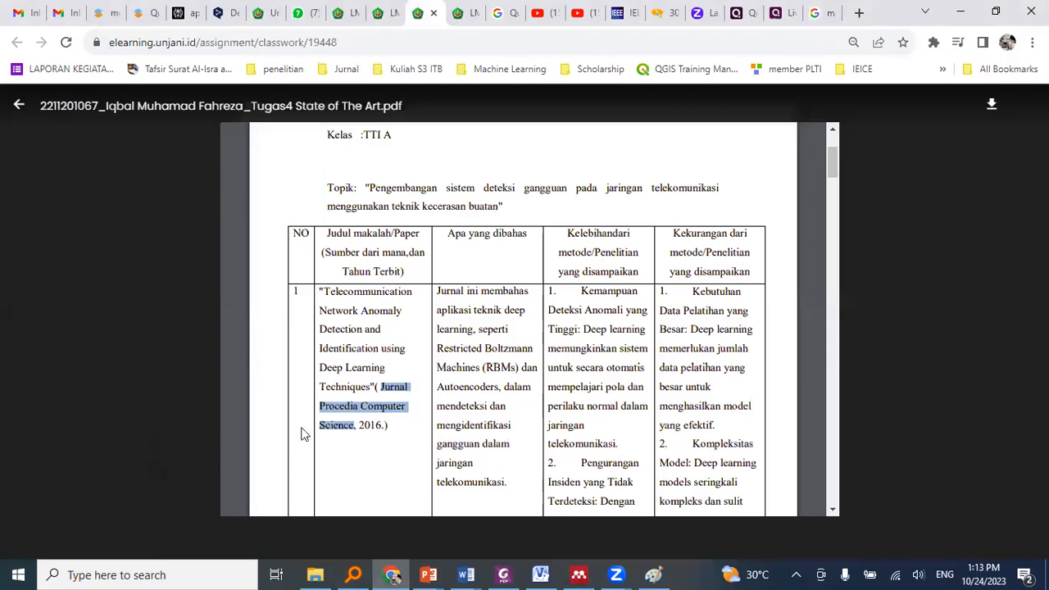
scroll(364, 399, down, 10)
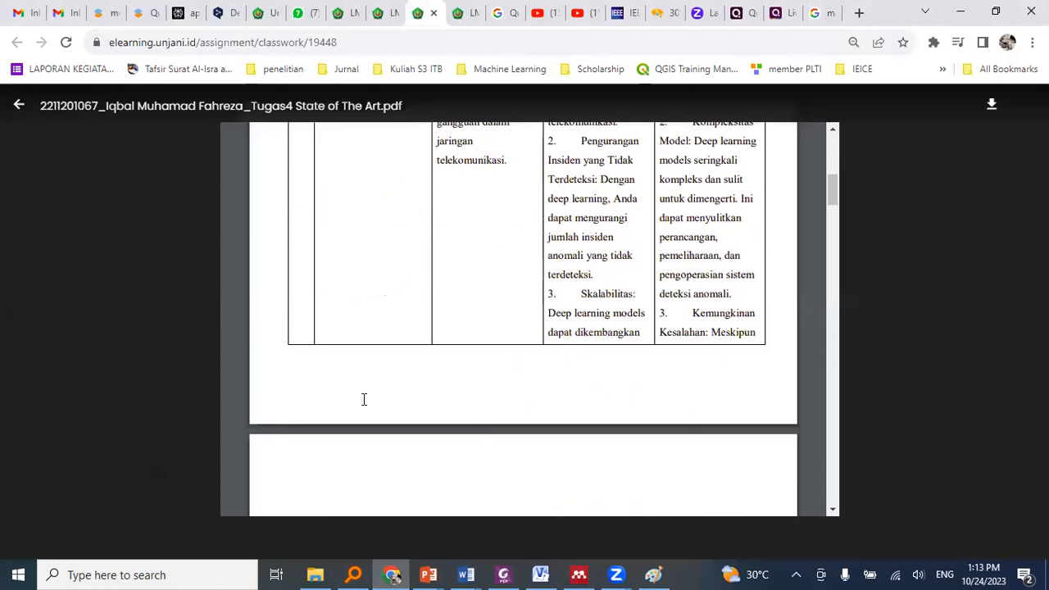
scroll(364, 400, down, 10)
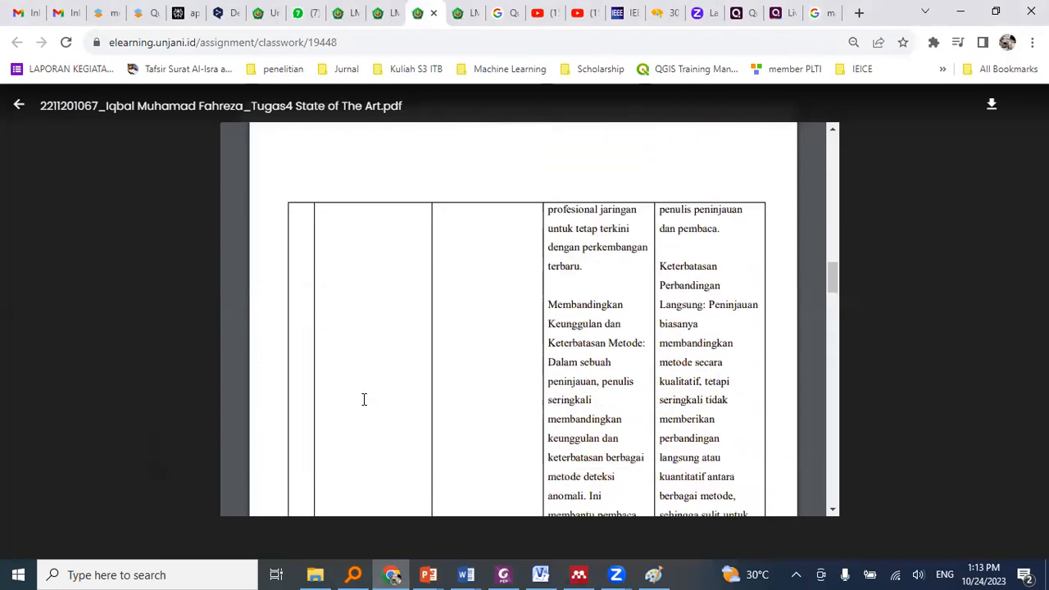
scroll(364, 399, down, 10)
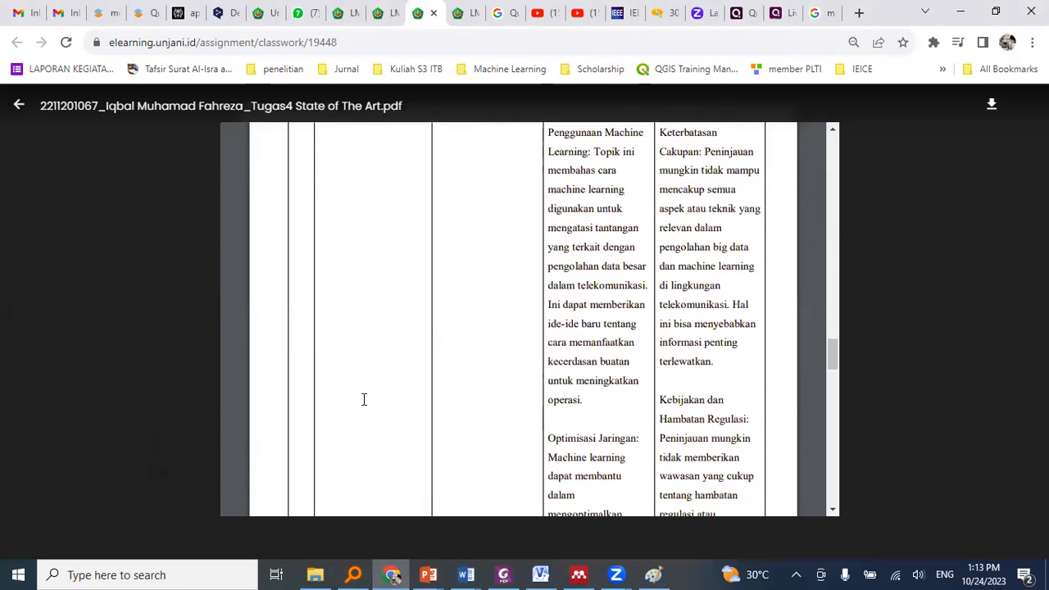
scroll(364, 399, up, 20)
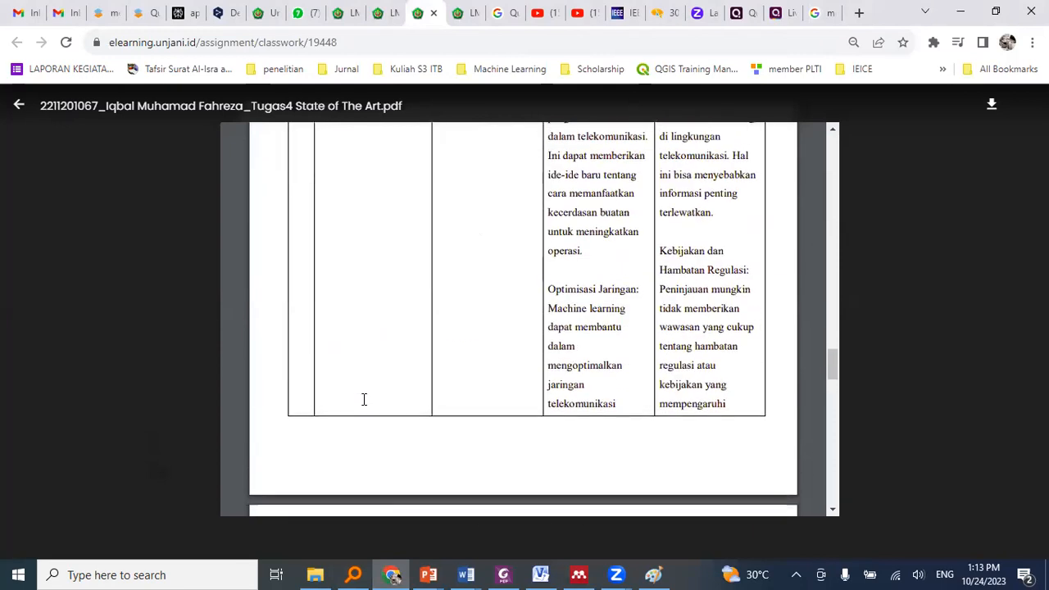
scroll(363, 399, up, 10)
scroll(363, 399, down, 4)
- Switch to Mendeley Desktop and look at the dialogs for adding files and for adding a document entry manually, cancelling both
click(579, 574)
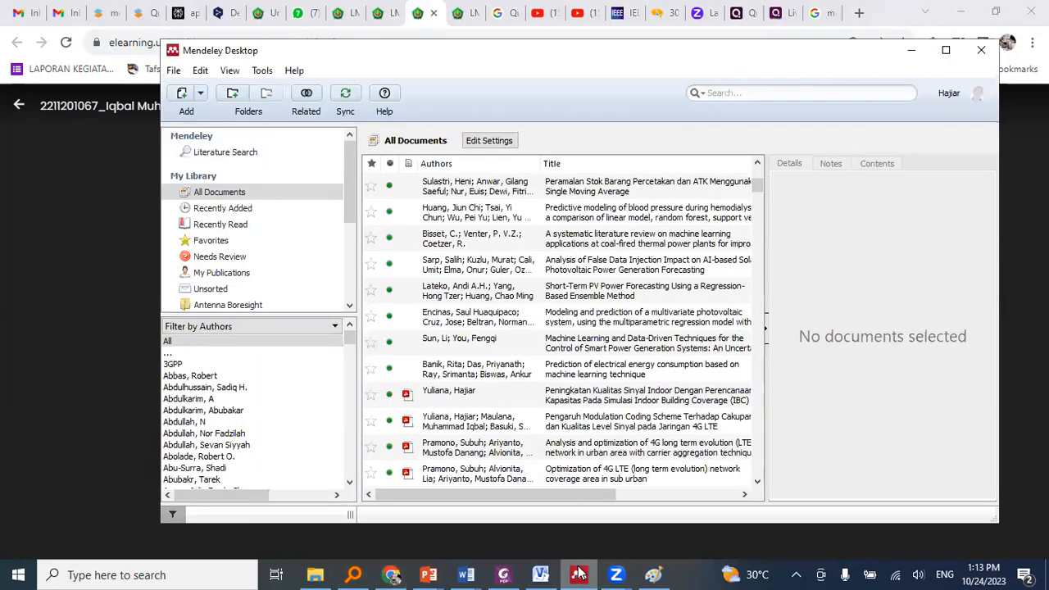
click(182, 94)
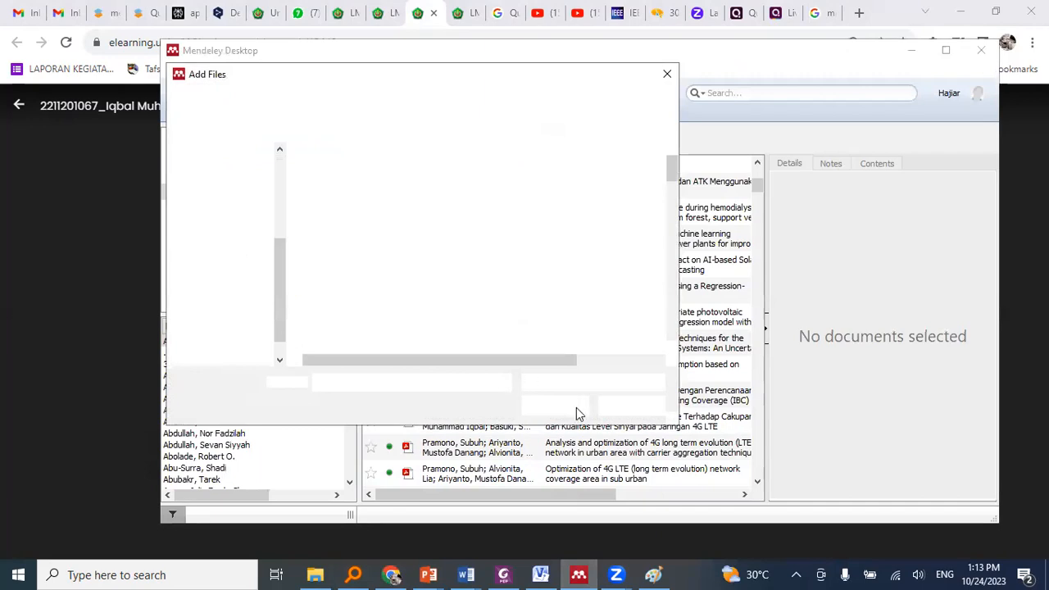
click(626, 407)
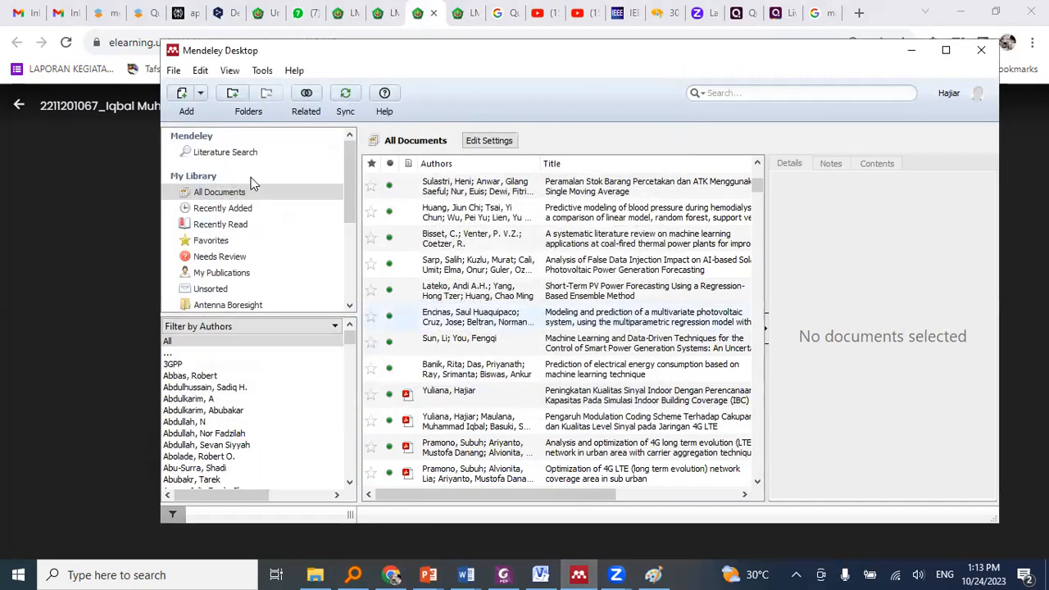
click(204, 94)
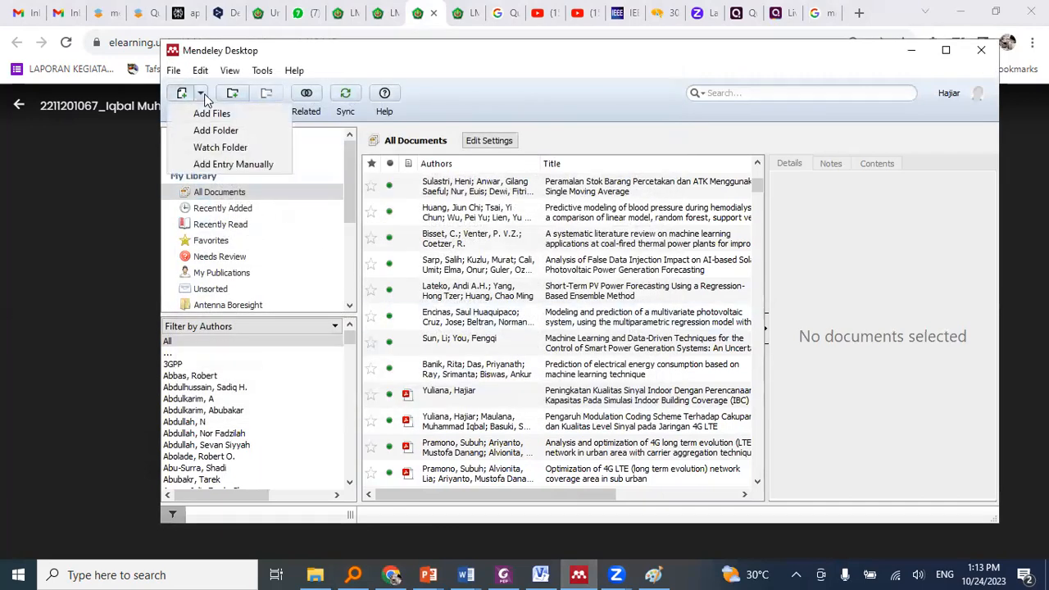
click(261, 166)
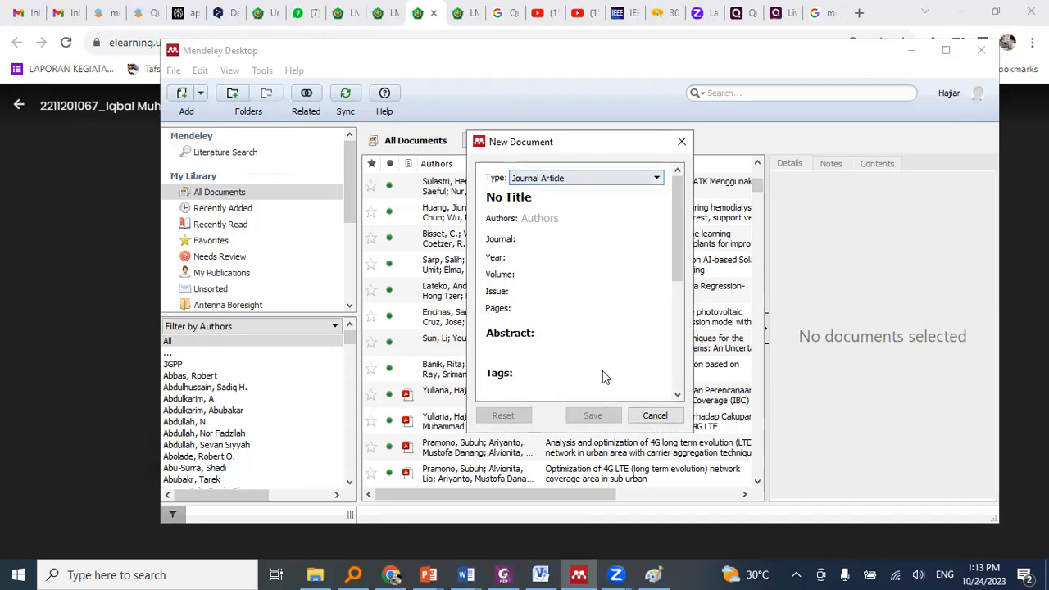
click(655, 416)
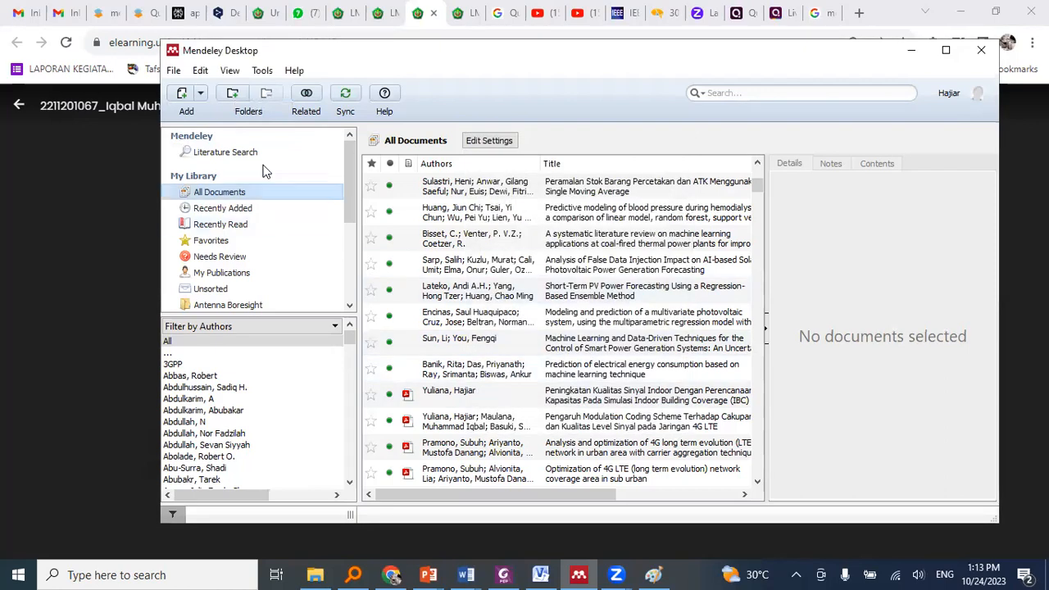
- Import the Metaheuristics-Based Hyperparameter Optimization and Coverage-Based Designs PDFs from the Hyperparameter Optimization folder into the Mendeley library
click(201, 93)
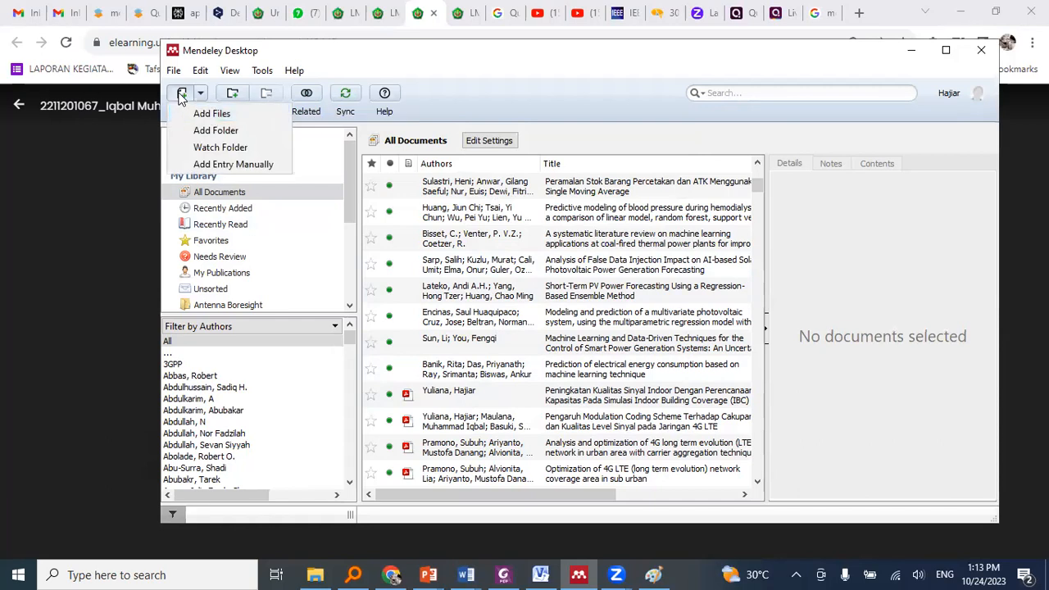
click(182, 96)
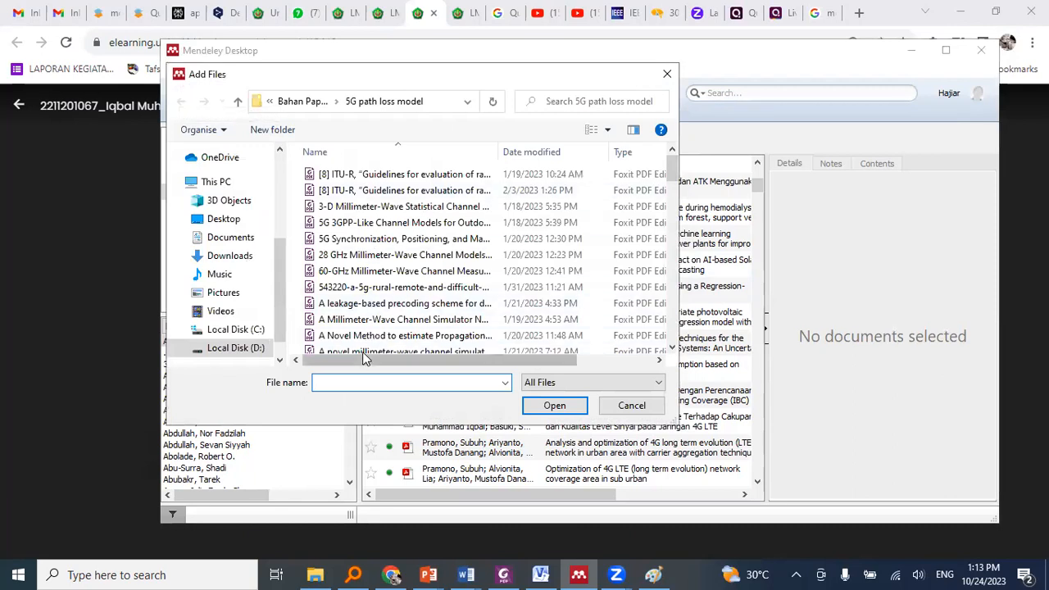
click(309, 103)
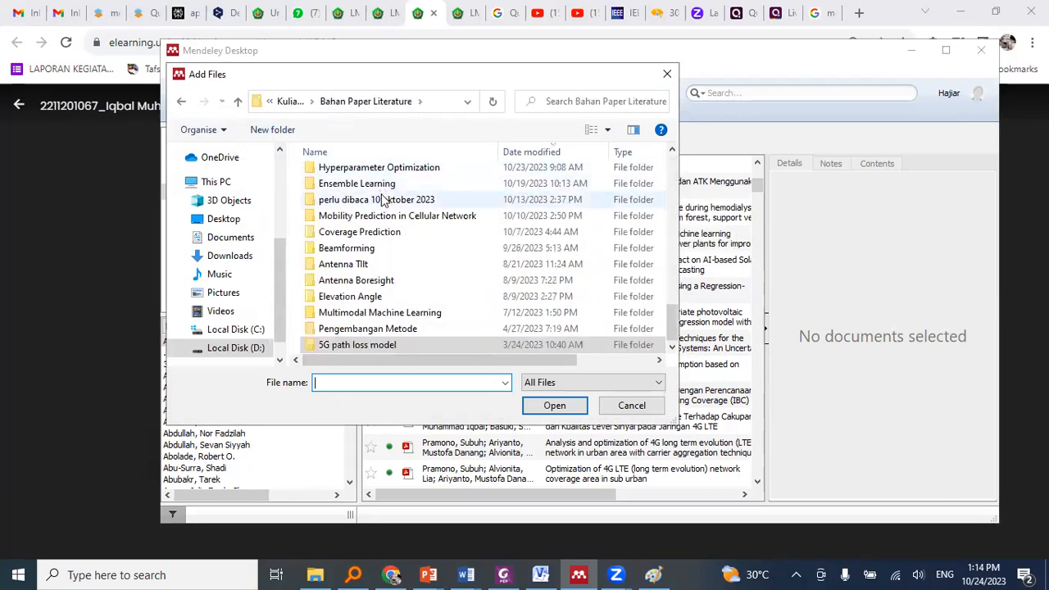
double_click(403, 171)
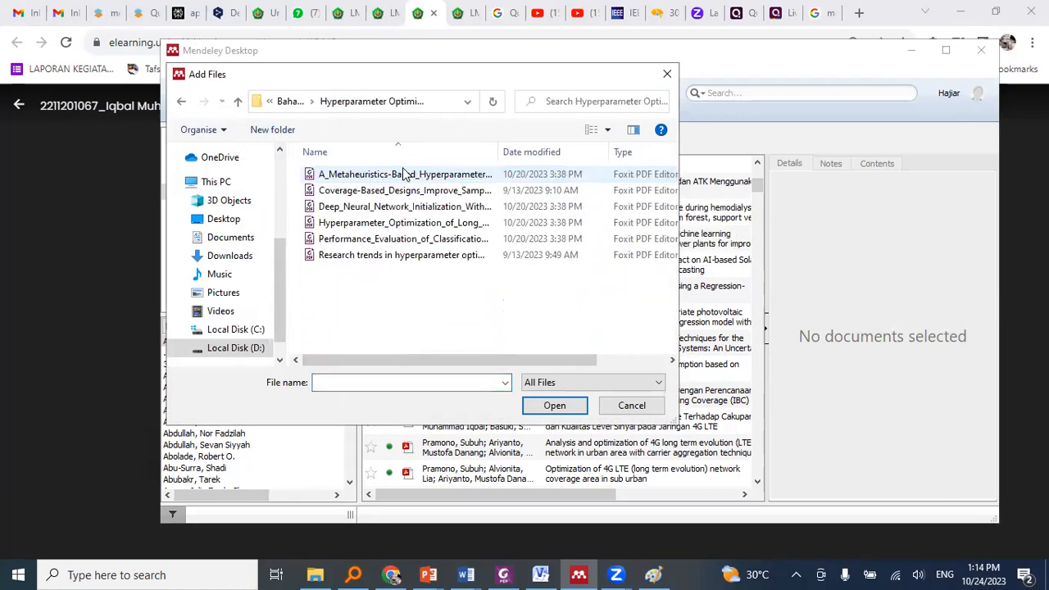
click(492, 177)
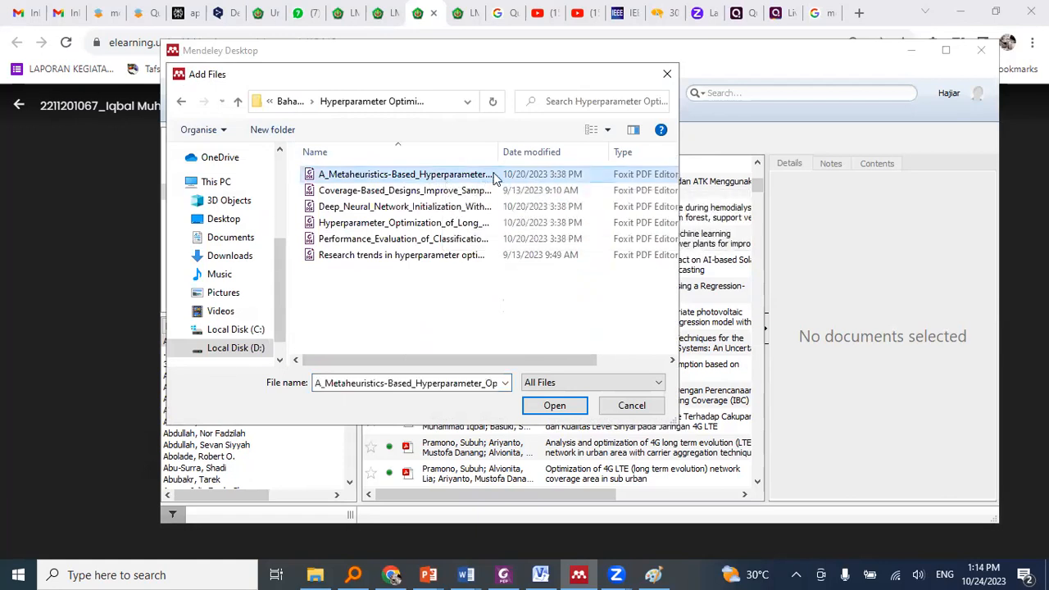
drag(498, 152, 645, 153)
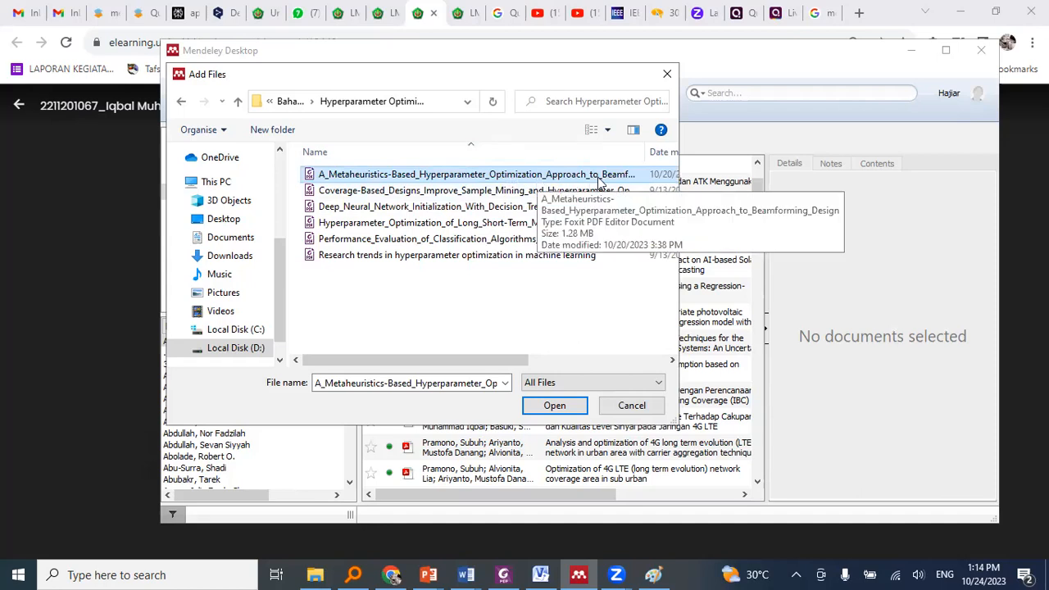
ctrl+click(596, 185)
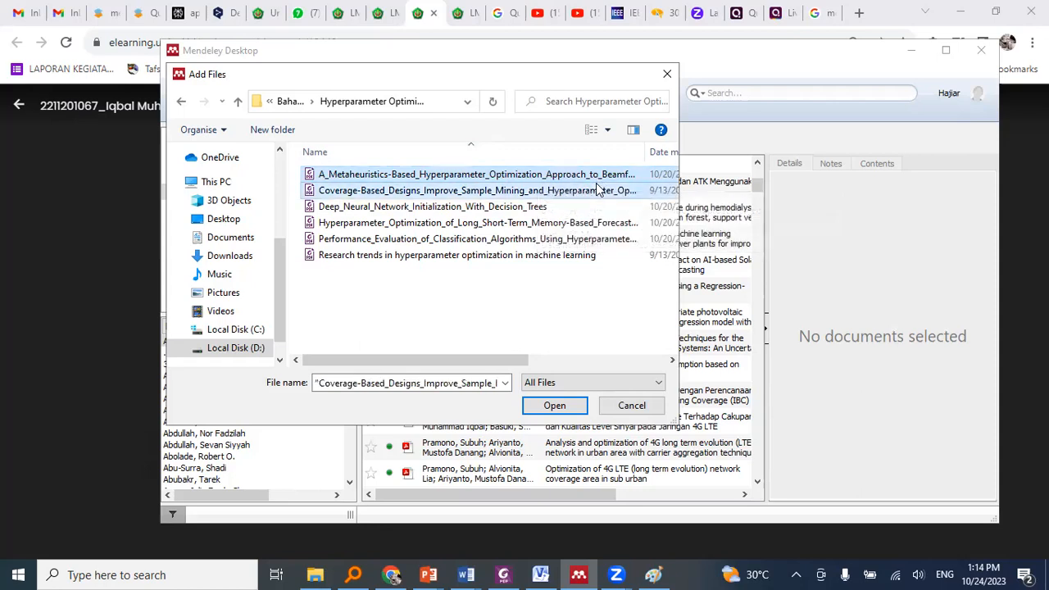
click(547, 407)
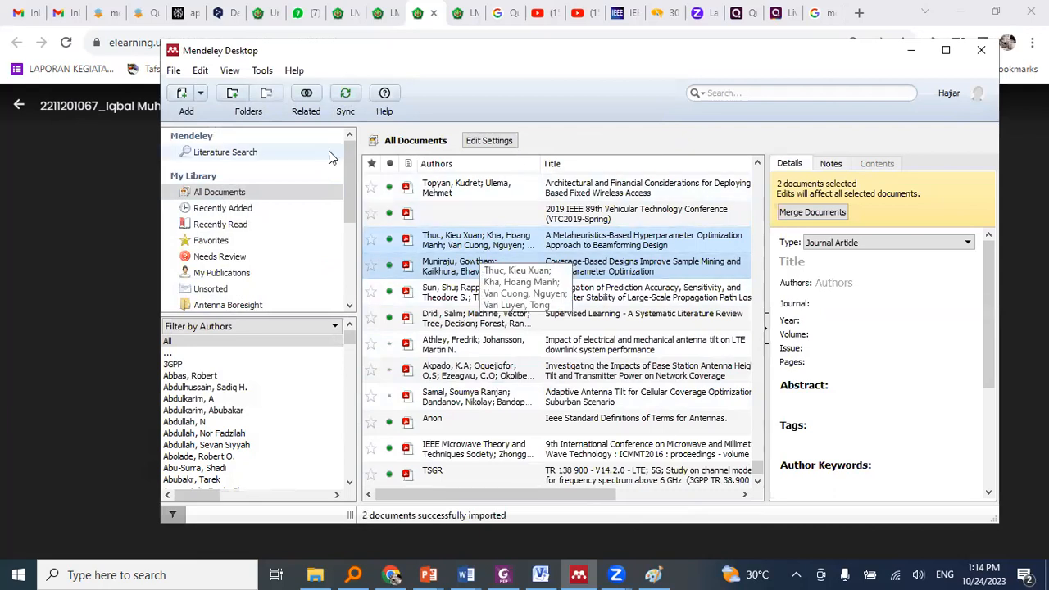
- Look at where Mendeley's MS Word plugin is installed or uninstalled, without changing it
click(262, 70)
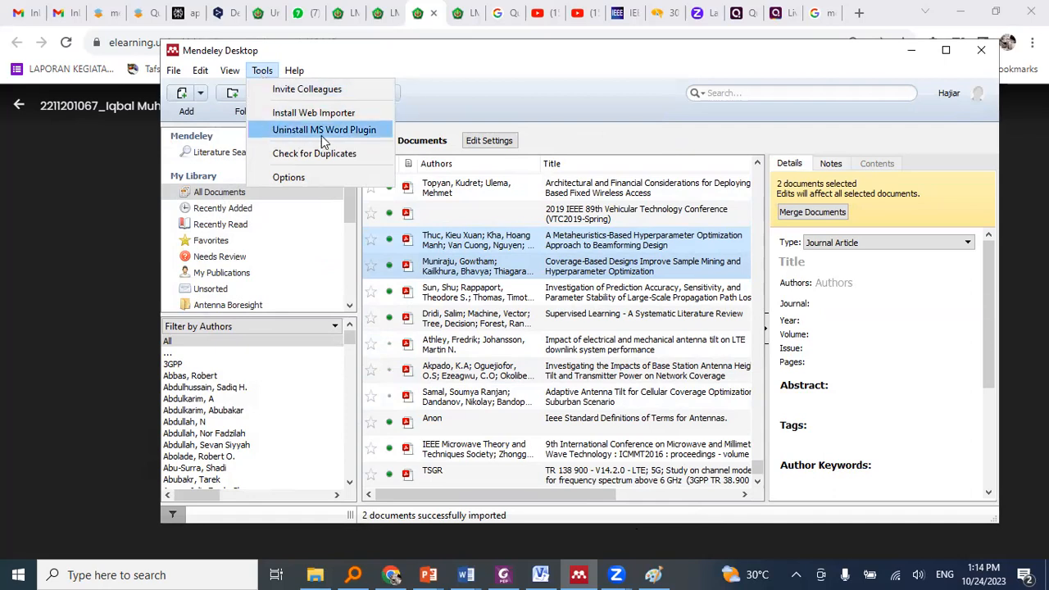
click(294, 52)
click(263, 74)
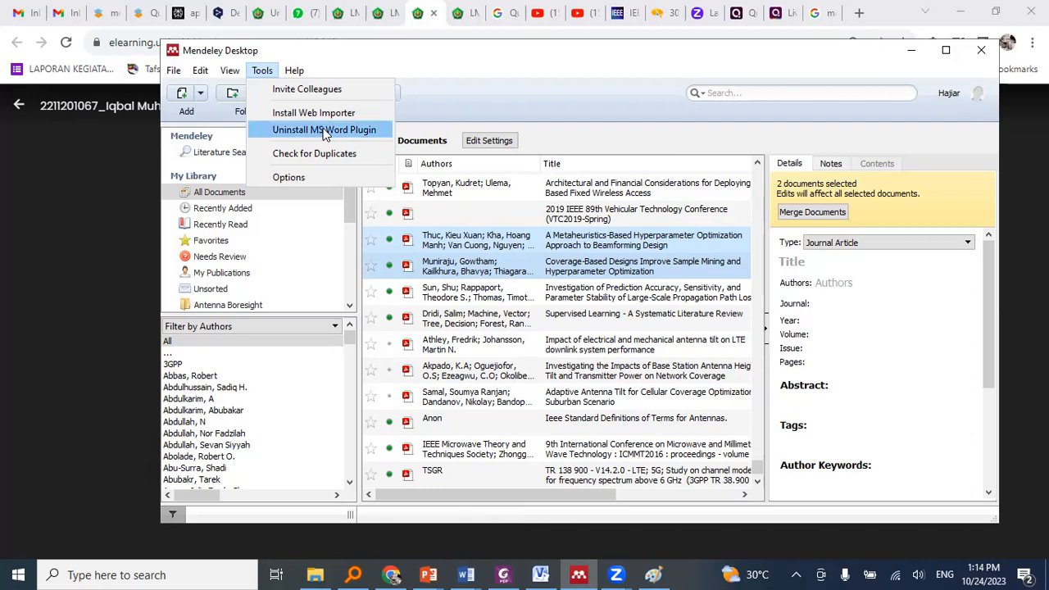
click(453, 89)
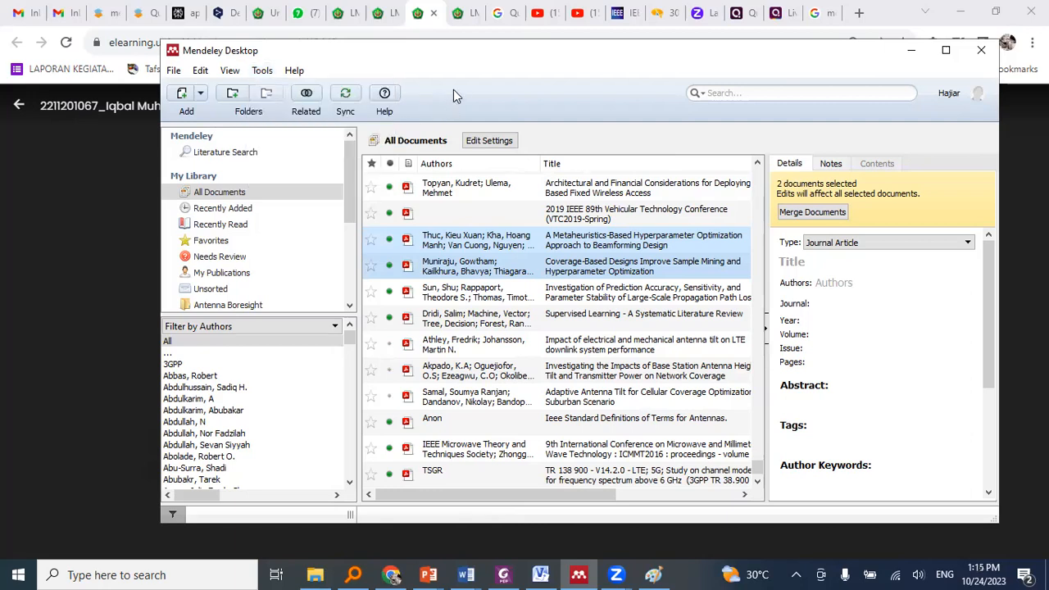
click(260, 71)
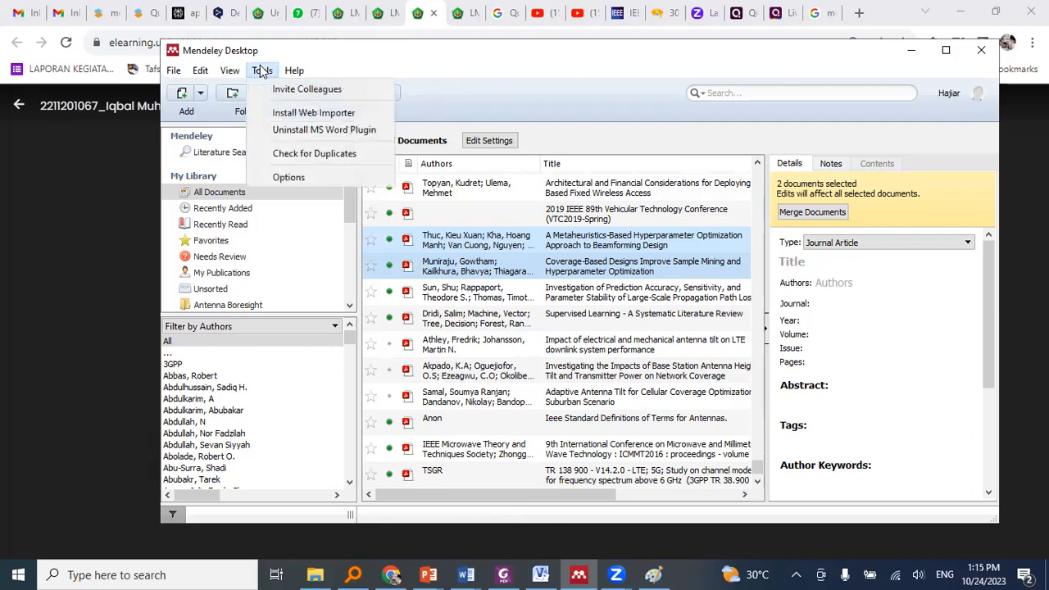
click(404, 59)
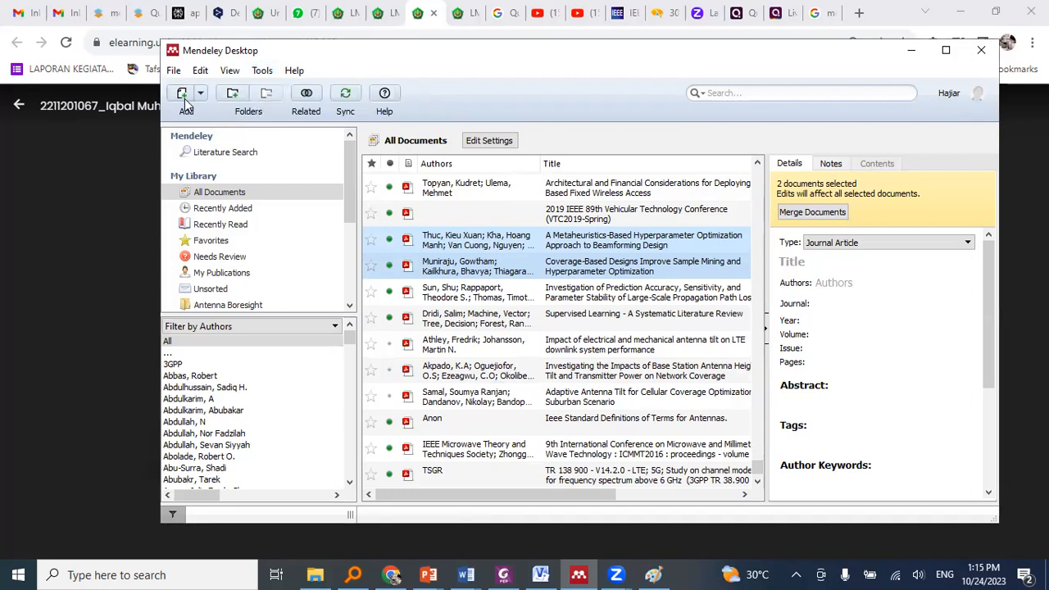
- Sync the Mendeley library and view the details of "A Metaheuristics-Based Hyperparameter Optimization Approach to Beamforming Design", selecting its title
click(346, 96)
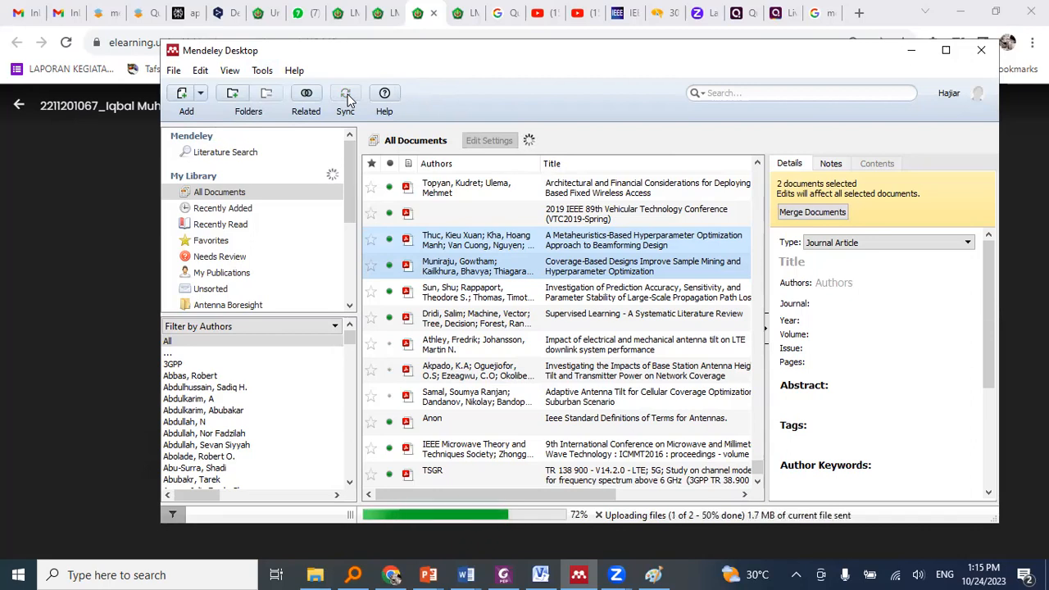
click(627, 246)
click(787, 233)
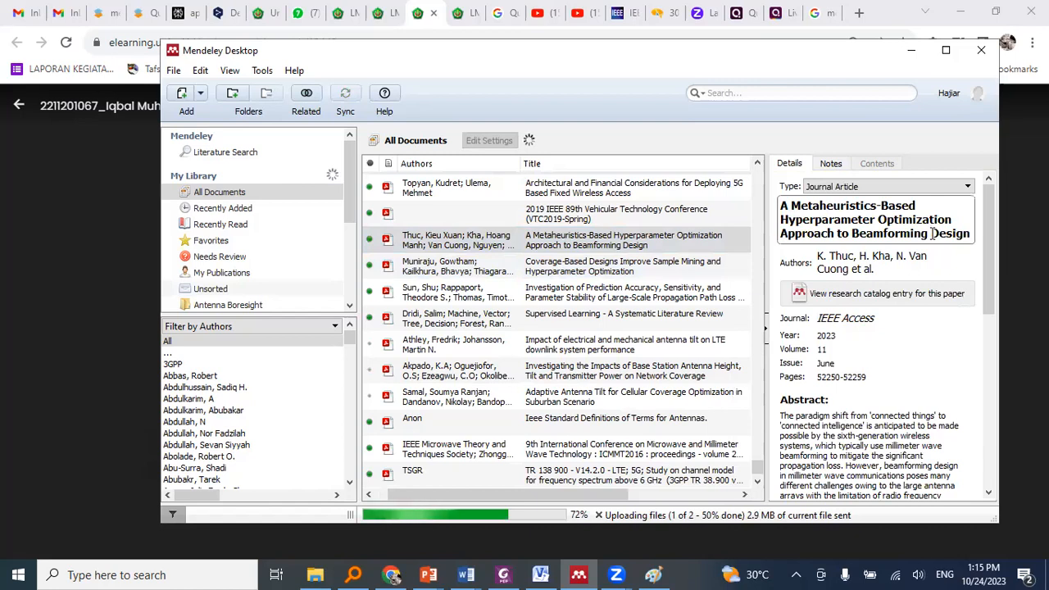
triple_click(931, 233)
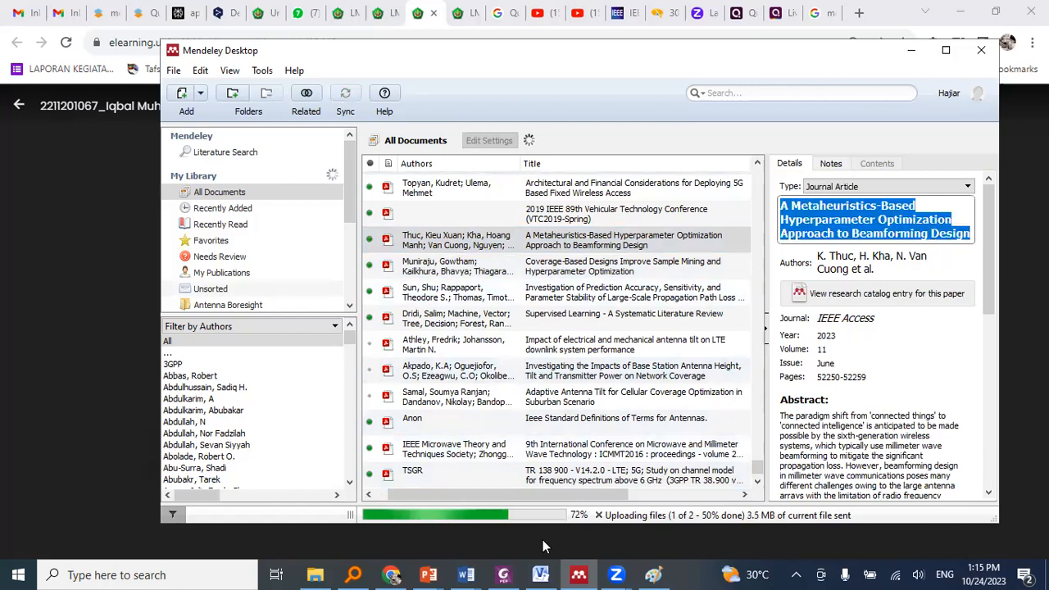
- Switch to the blank Word document, check the MS Word plugin option in Mendeley again, and return to Word
click(465, 575)
click(680, 521)
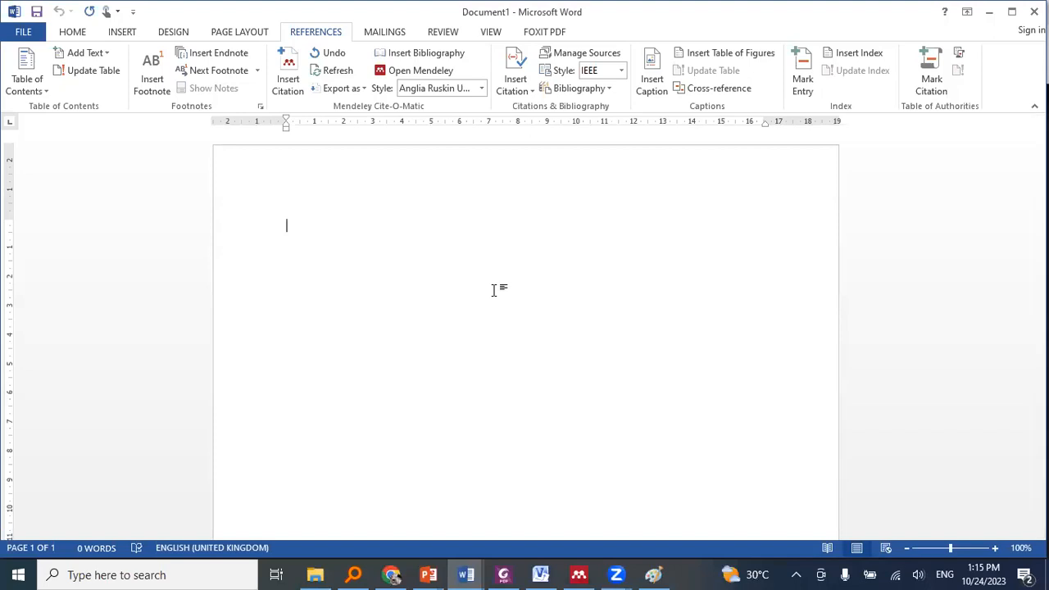
click(578, 575)
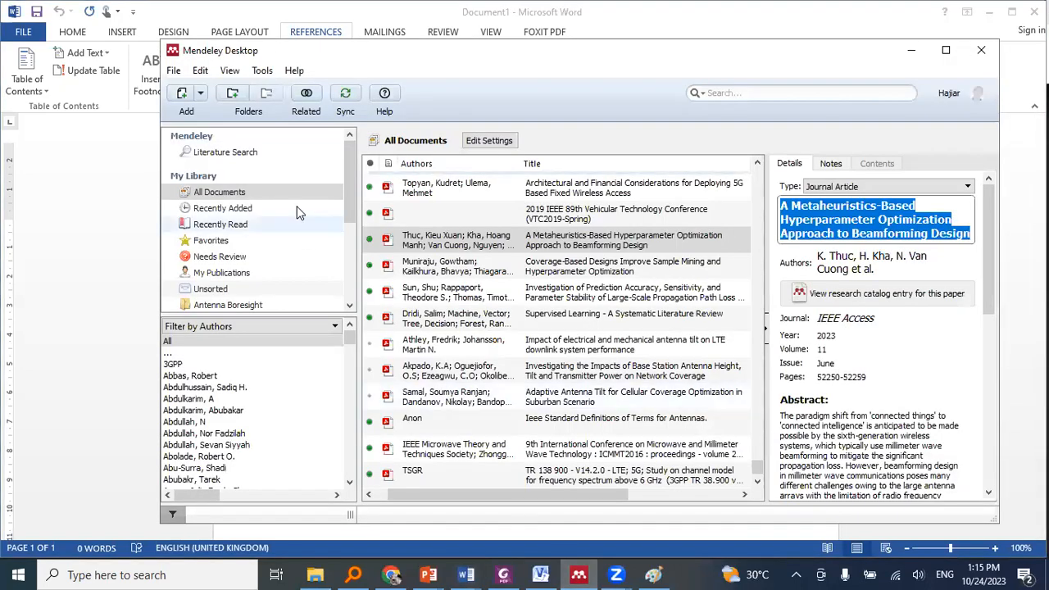
click(260, 72)
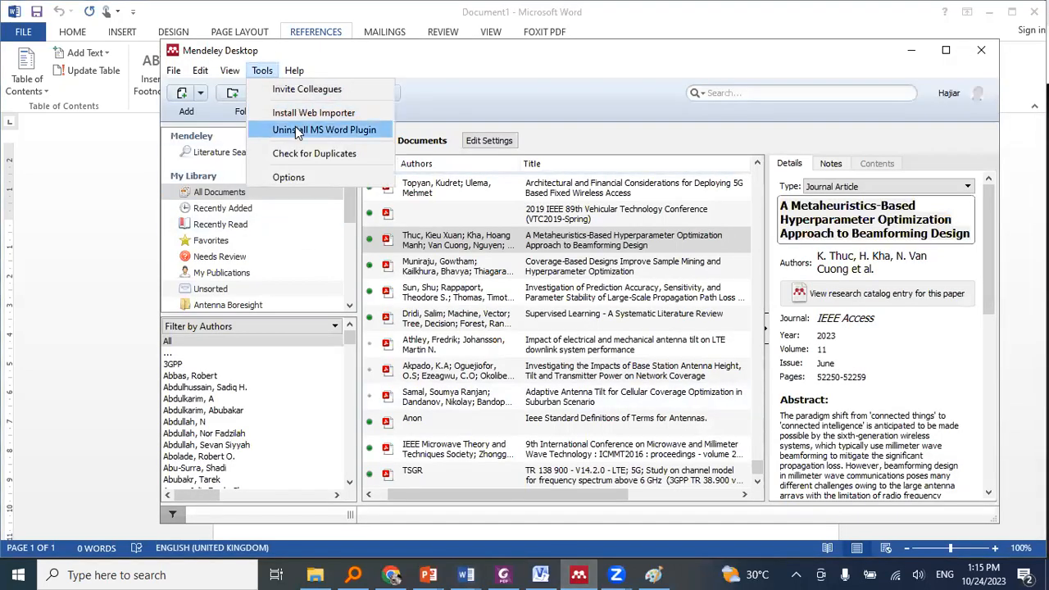
click(849, 28)
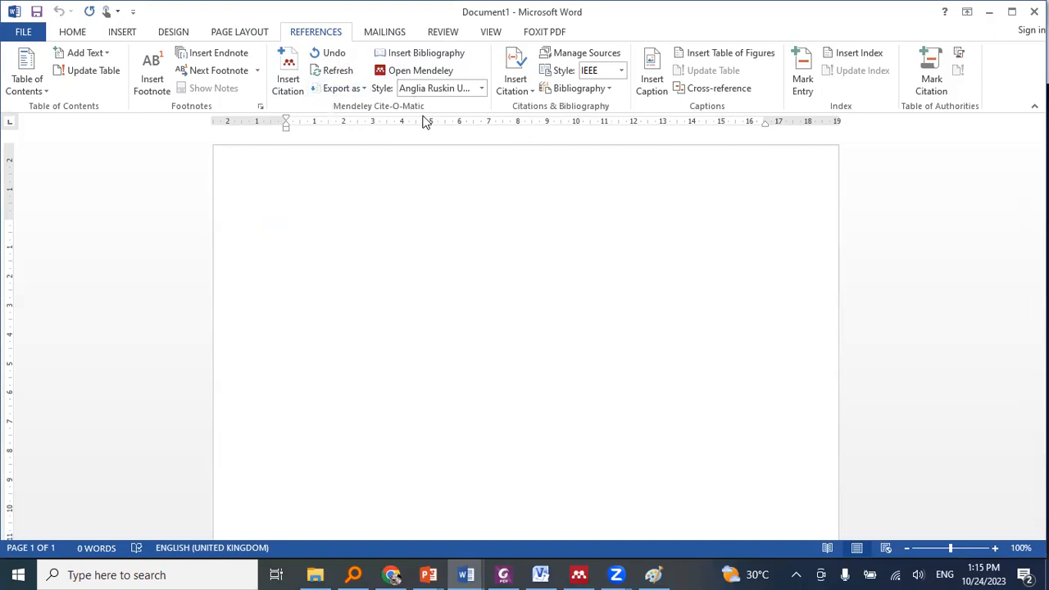
- Browse Mendeley's installed citation styles, including Institut Teknologi Bandung - Sekolah Pascasarjana, and set the Word document's Mendeley style to IEEE
click(481, 89)
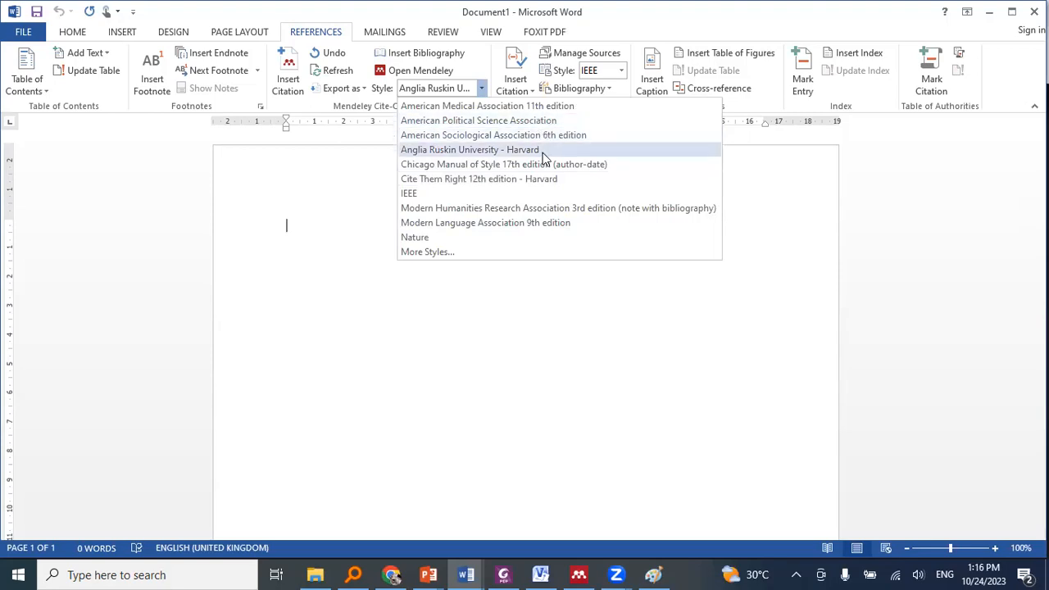
click(457, 254)
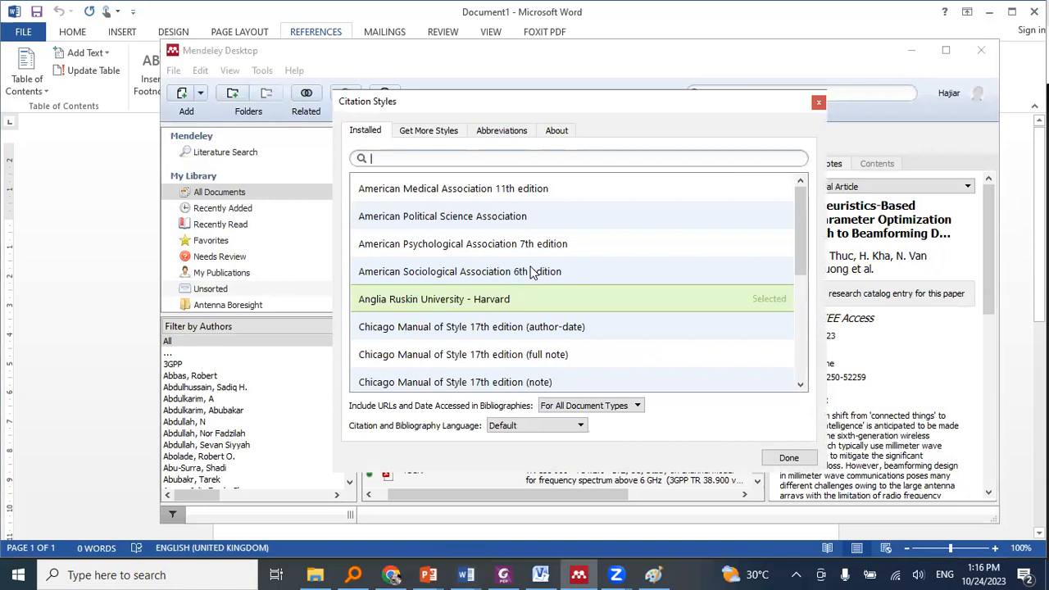
scroll(531, 272, down, 3)
scroll(531, 272, up, 1)
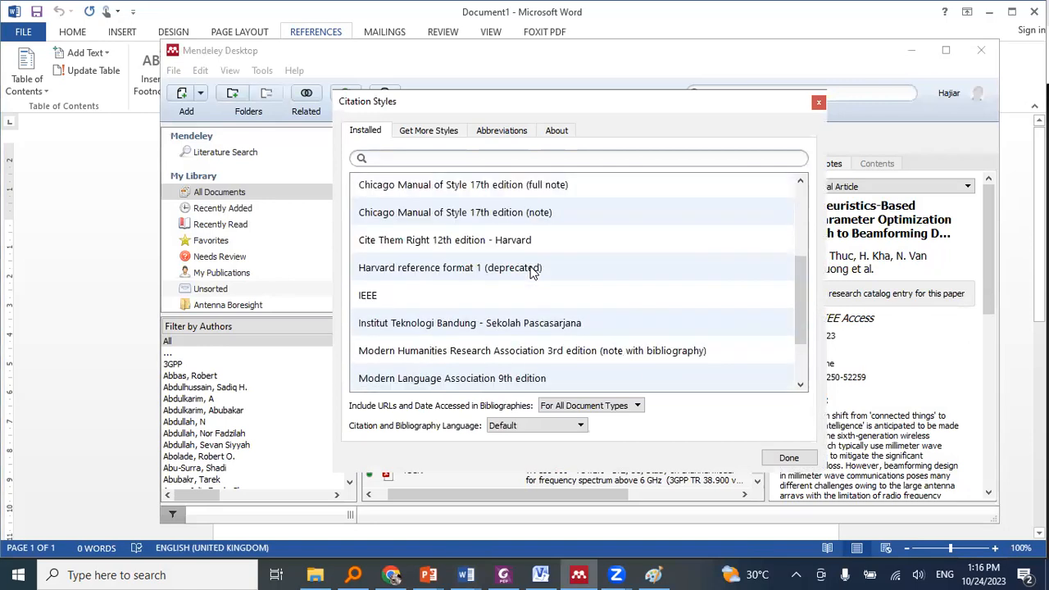
click(528, 326)
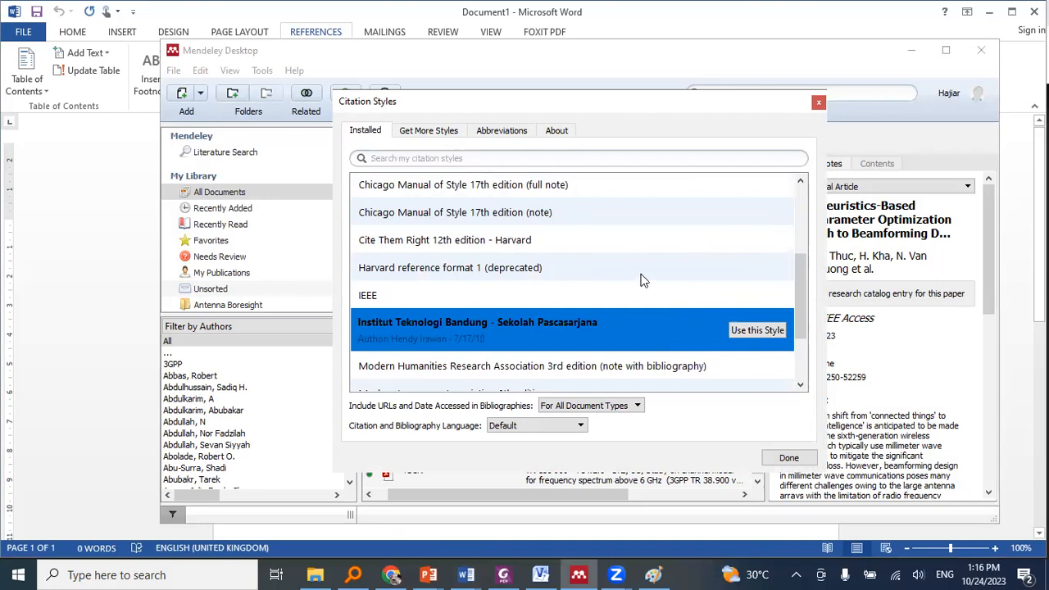
click(582, 304)
click(788, 457)
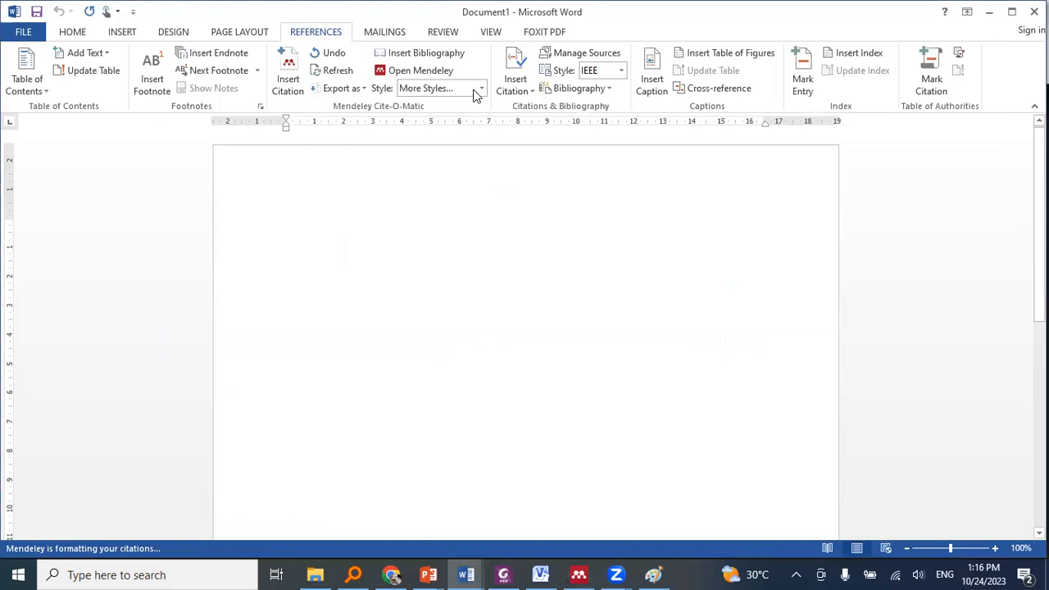
click(482, 88)
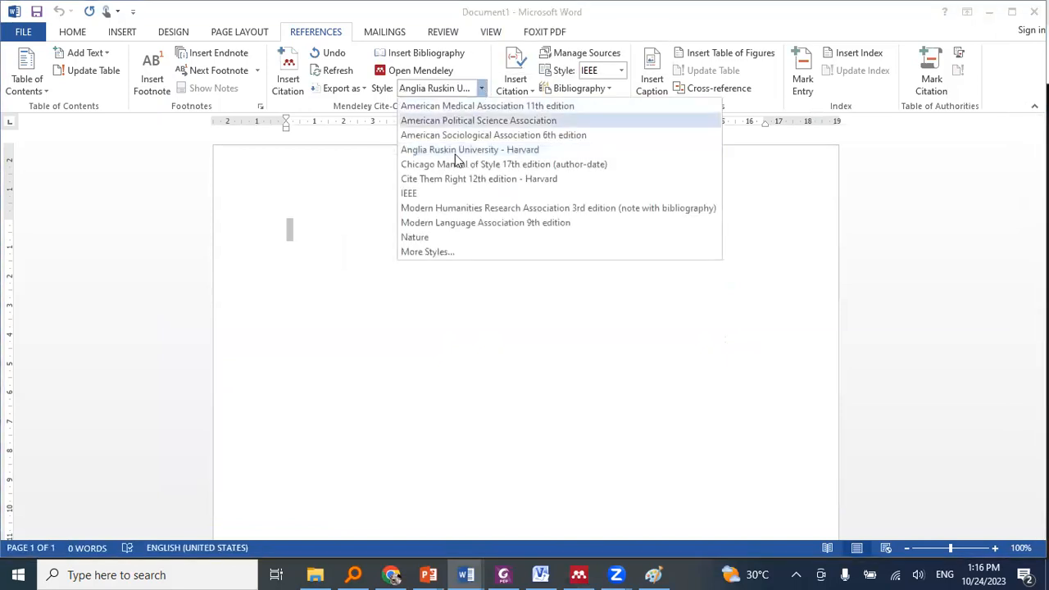
click(445, 193)
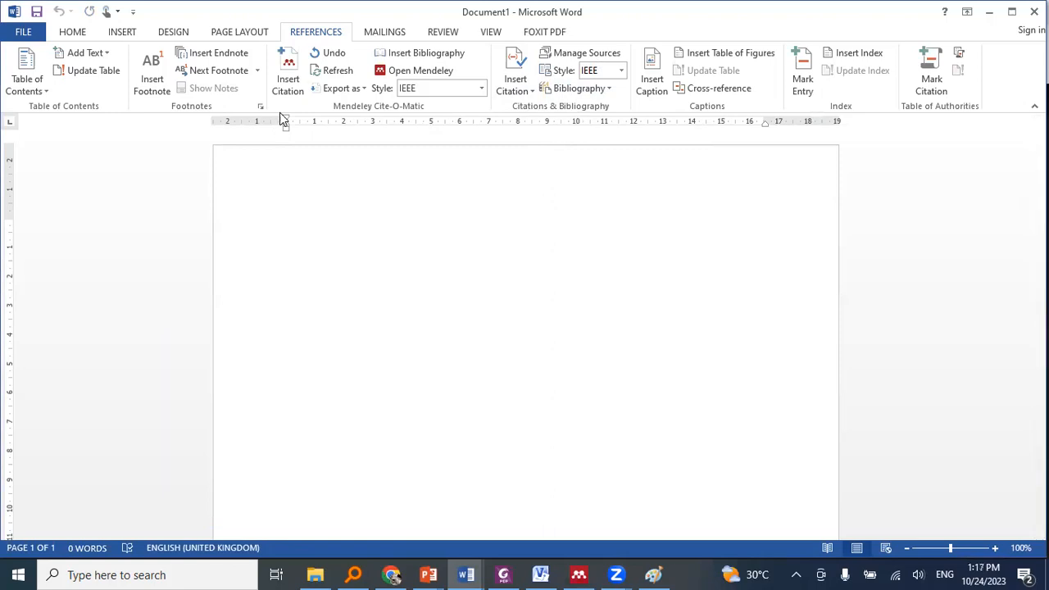
- Write "Makalah 1, menjelaskan tentang penelitian tentang jairngan A" at the start of the blank document
text(makalah 1,)
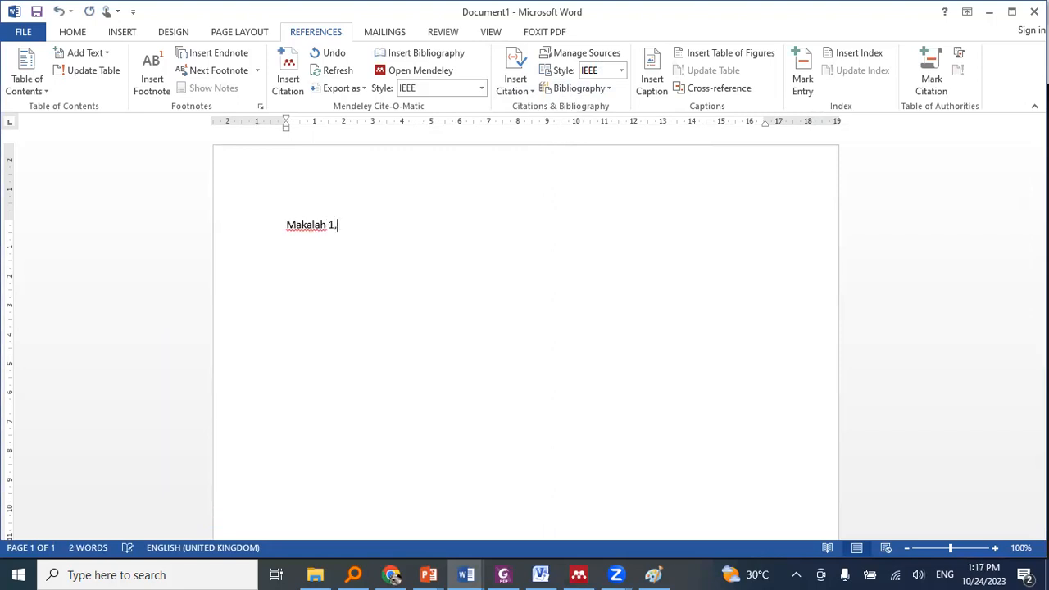
text( menjelaskan tentan)
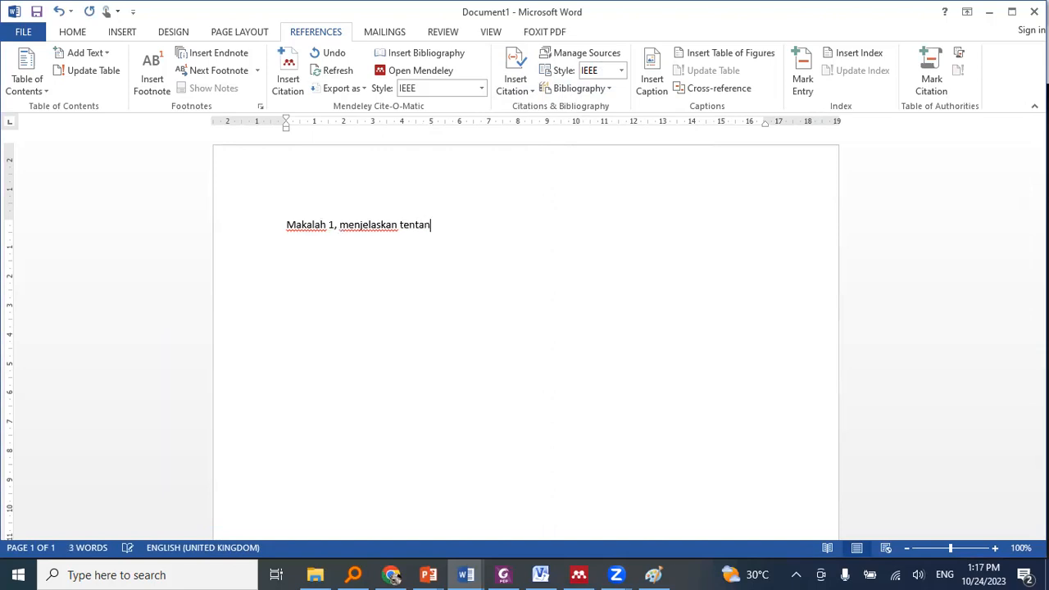
text(g penelitian )
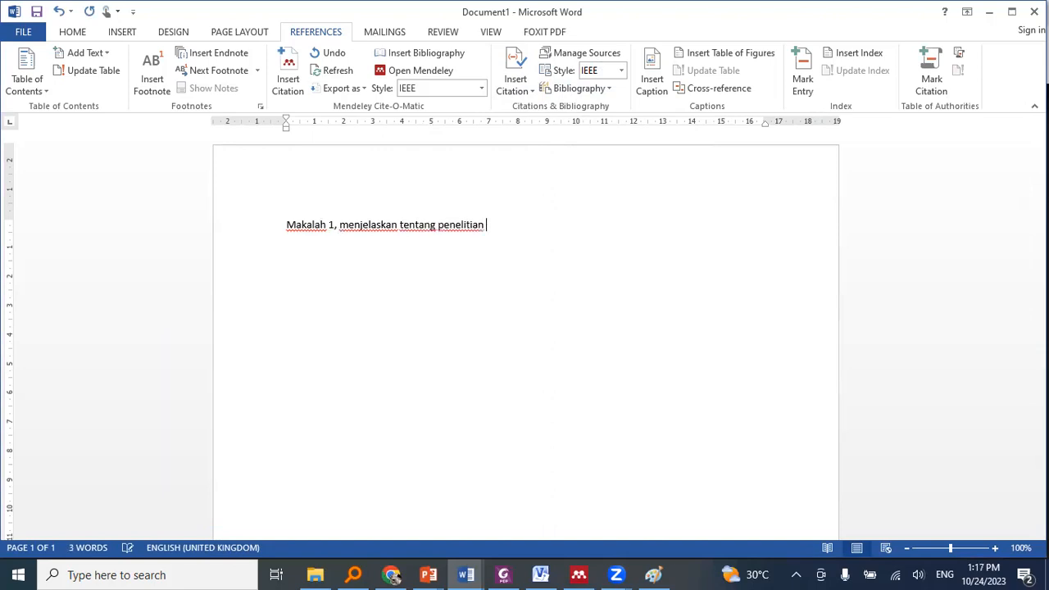
text(xxx)
key(BackSpace)
key(BackSpace)
text(tentang jairngan A)
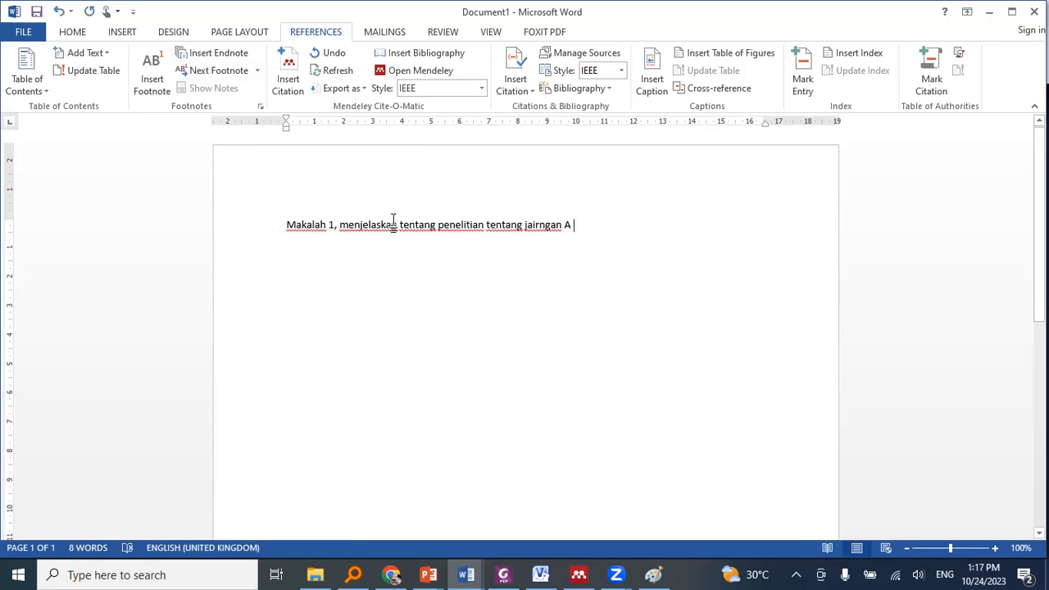
- Insert a Mendeley citation for "A Metaheuristics-Based Hyperparameter Optimization Approach to Beamforming Design" after "jairngan A"
click(289, 82)
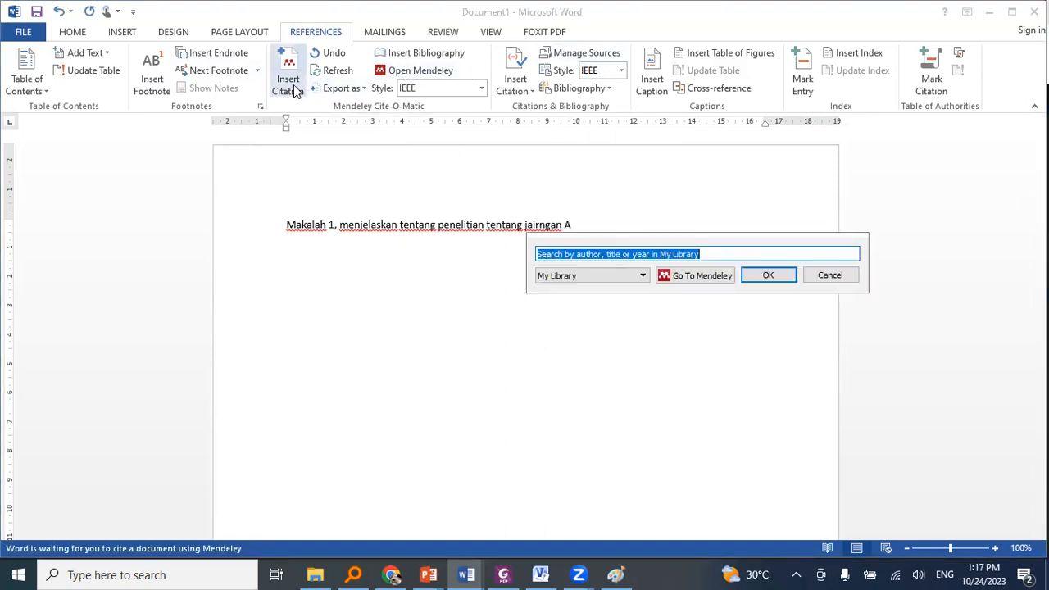
text(A Metaheuristics-Based Hyperparameter Optimization Approach to Beamforming Design)
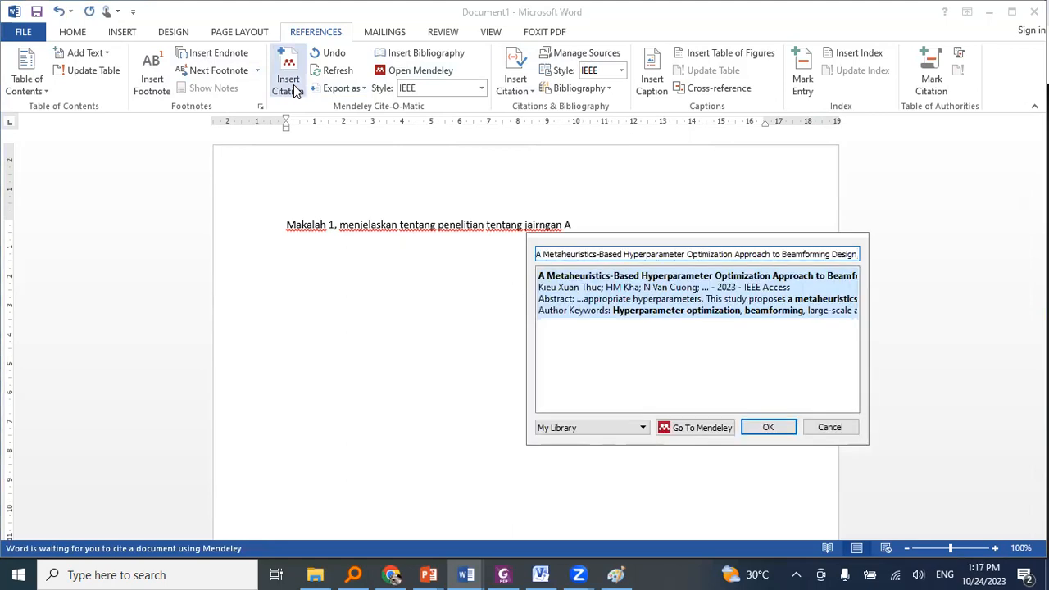
click(668, 299)
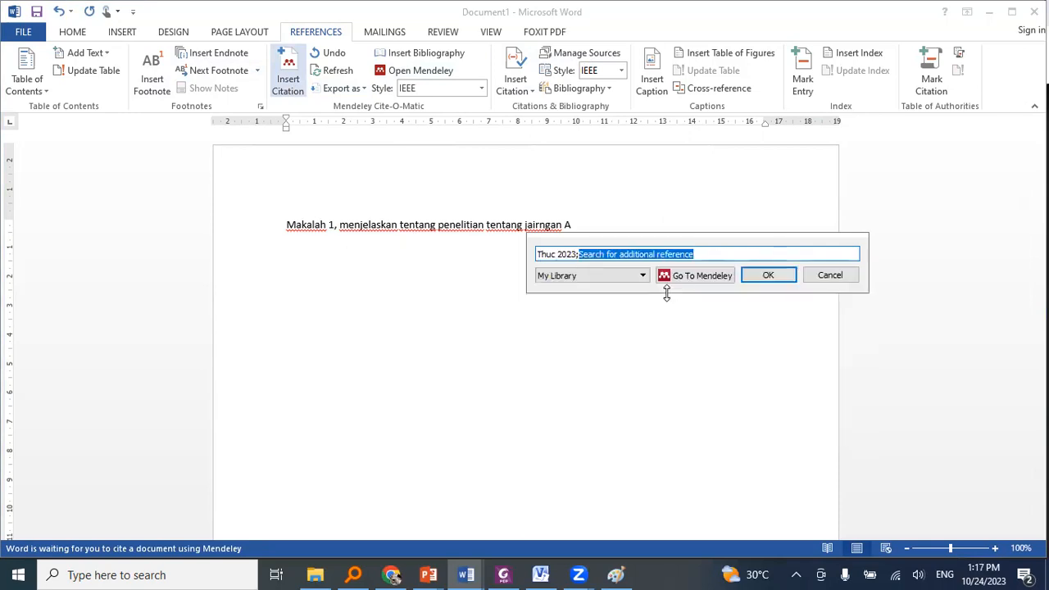
click(768, 275)
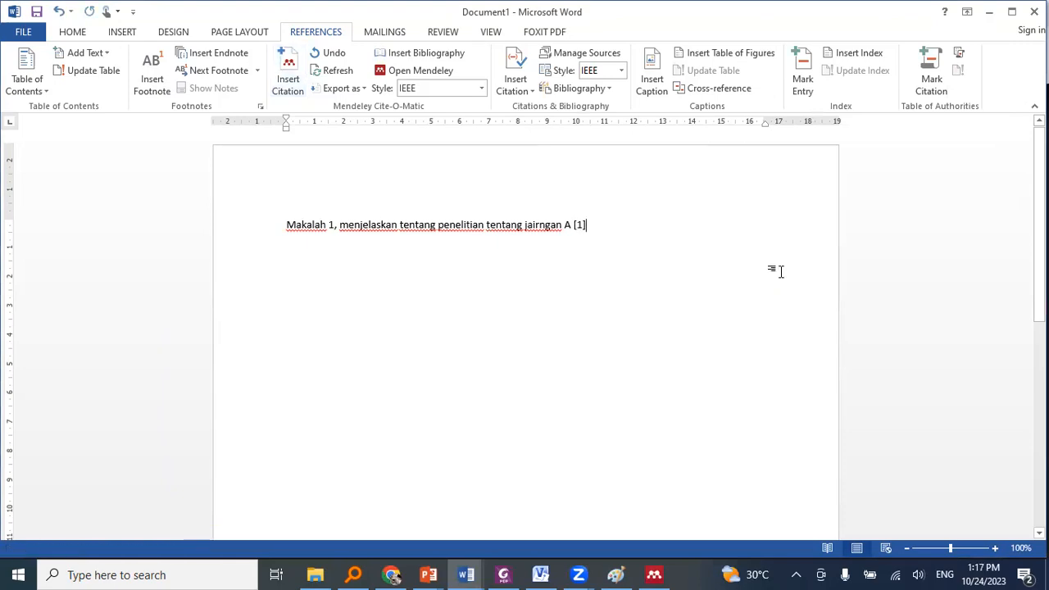
- End the first sentence with a period and continue with "Sedangkan di makalah .... , disampaikan bahwa penelitian tentang...."
click(621, 227)
text(. )
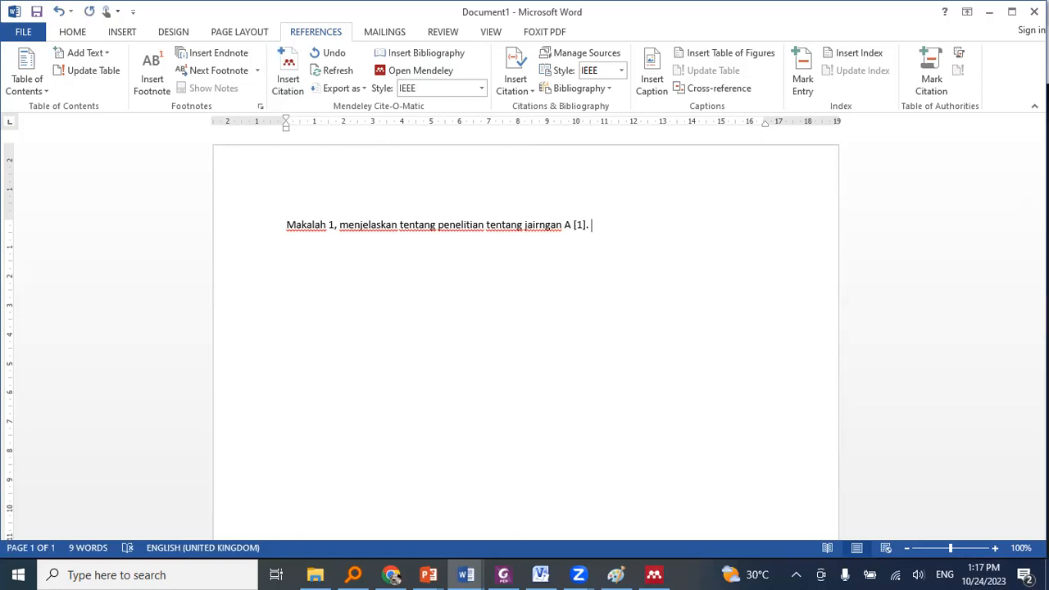
text(Sedangkan di makalah)
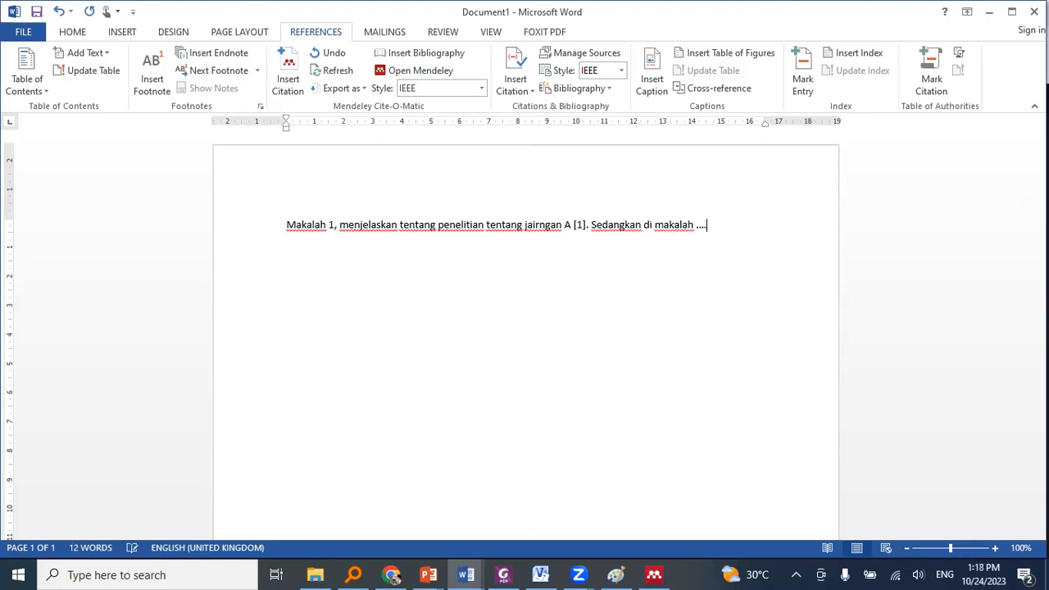
text(.... , dicet)
text(mpaikan bah)
text(wa)
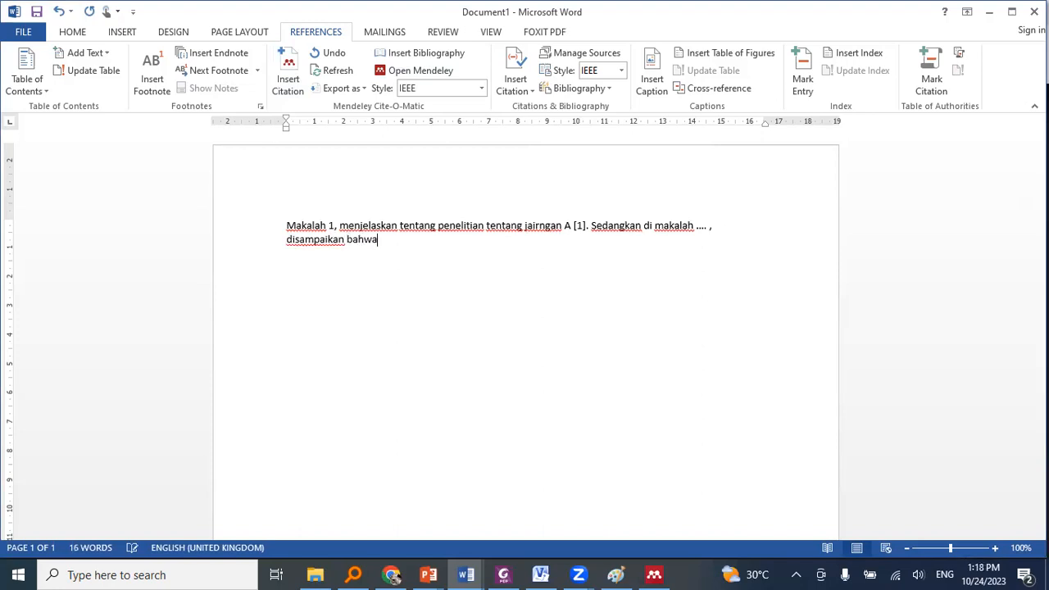
text( penelitian tentang..)
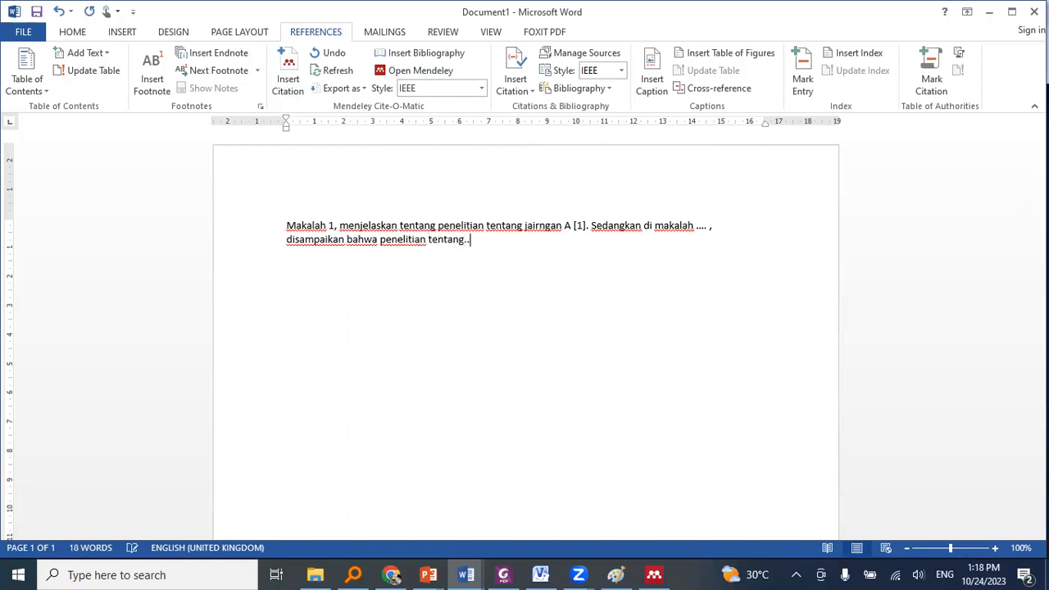
- Remove the dotted placeholder after "makalah" in the second sentence
click(708, 228)
key(BackSpace)
key(BackSpace)
key(BackSpace)
key(BackSpace)
key(BackSpace)
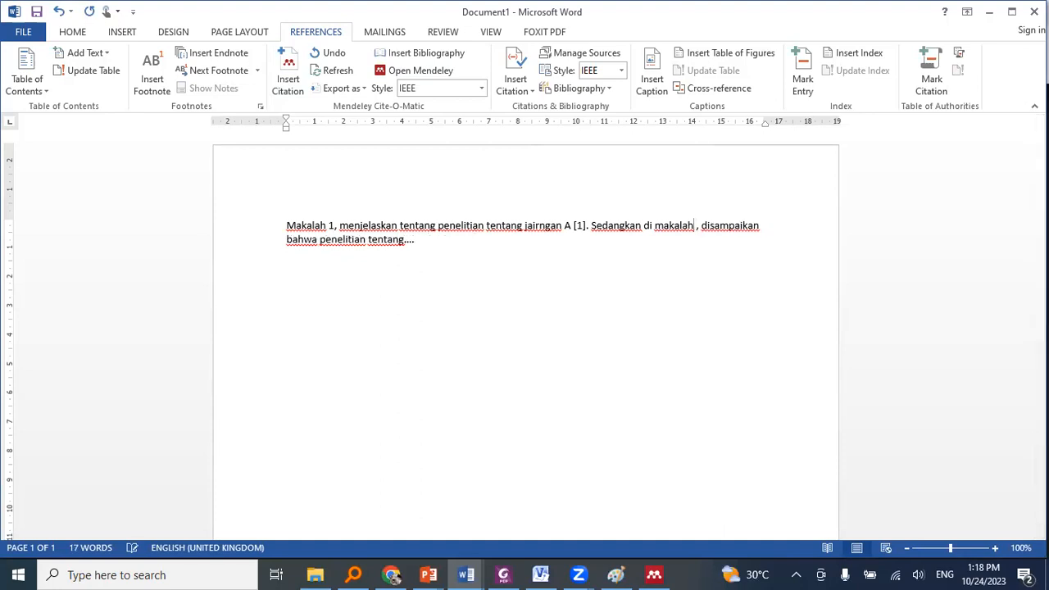
- Search the Mendeley library for "coverage" and cite "Optimasi Downlink Throughput LTE Dengan Metode Antenna Physical Tuning" after "makalah" in the second sentence
click(298, 96)
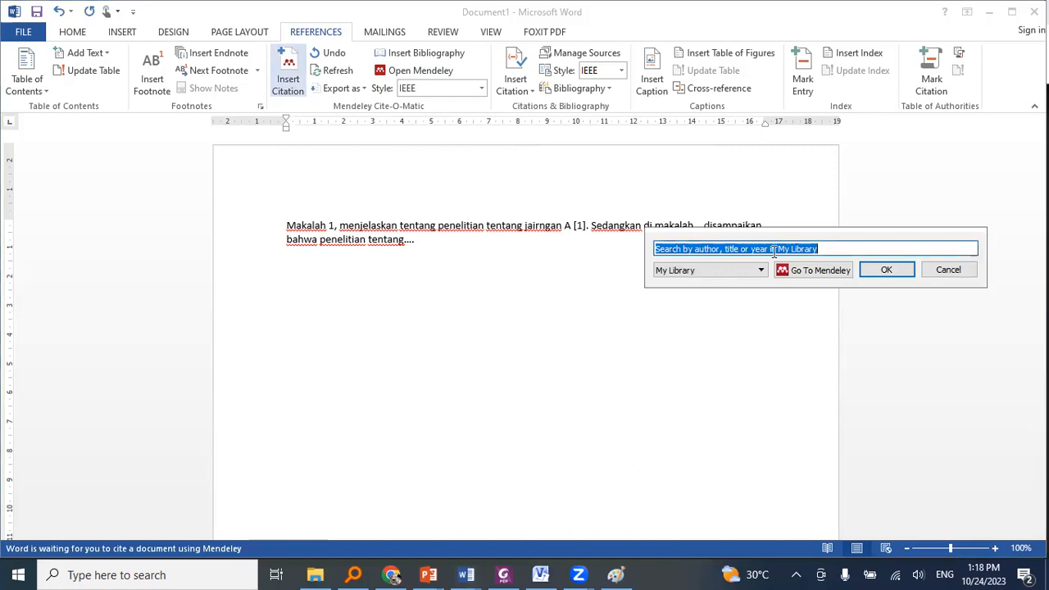
text(coverage)
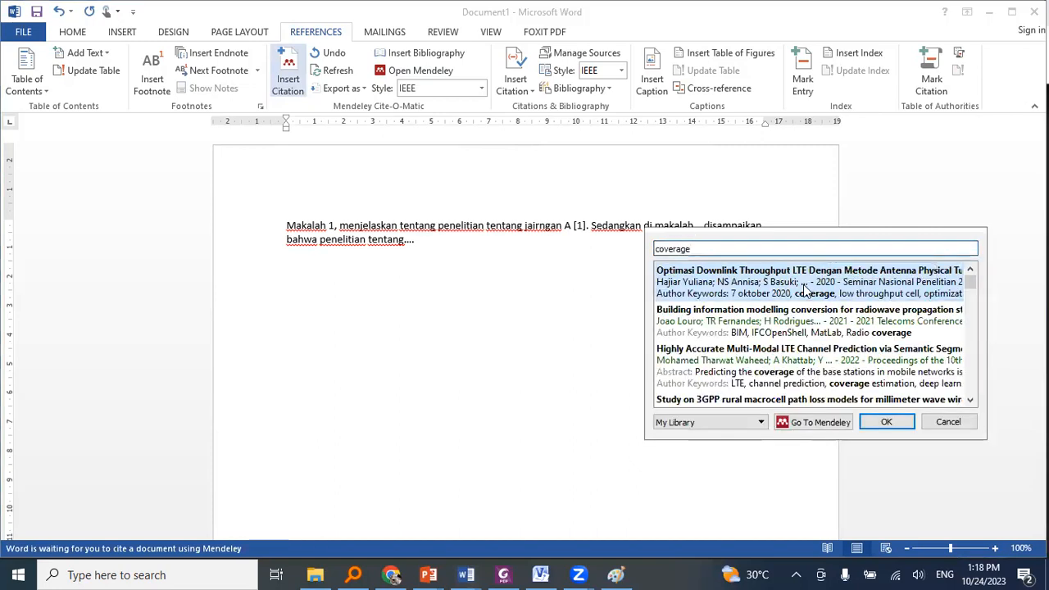
click(805, 291)
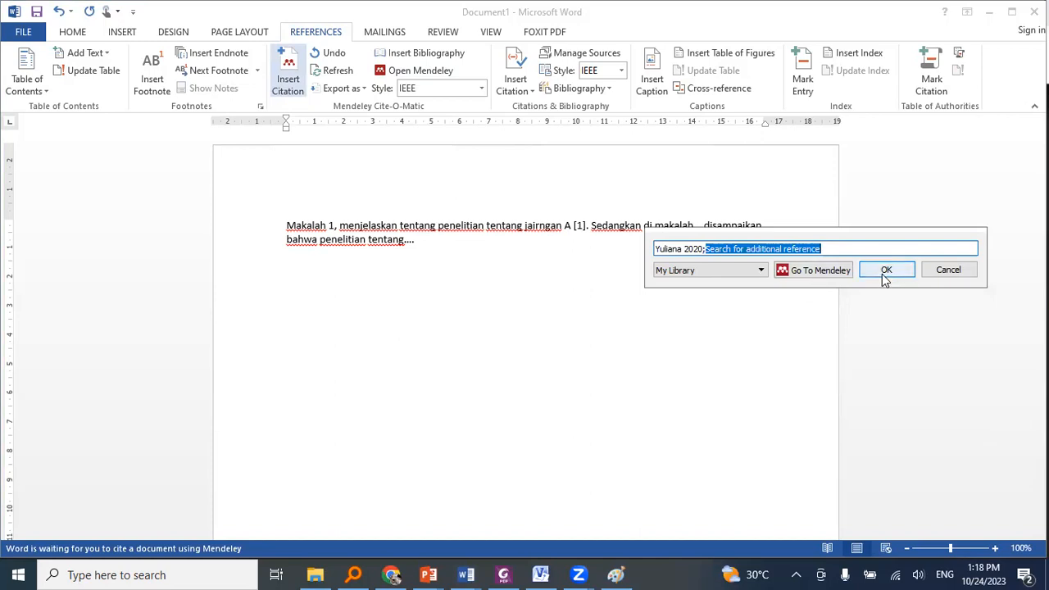
key(ctrl+a)
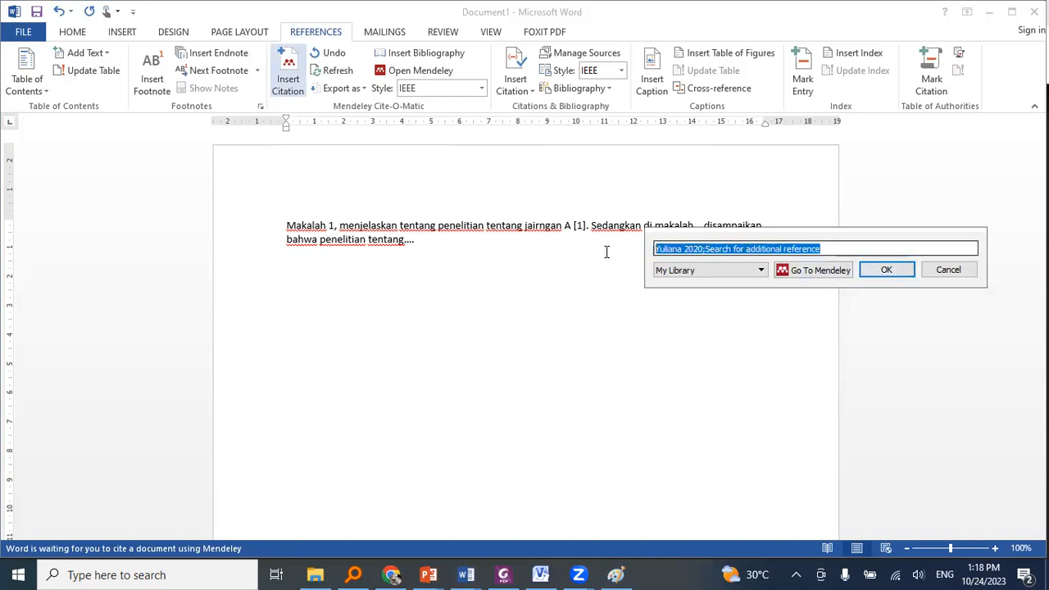
text(overage)
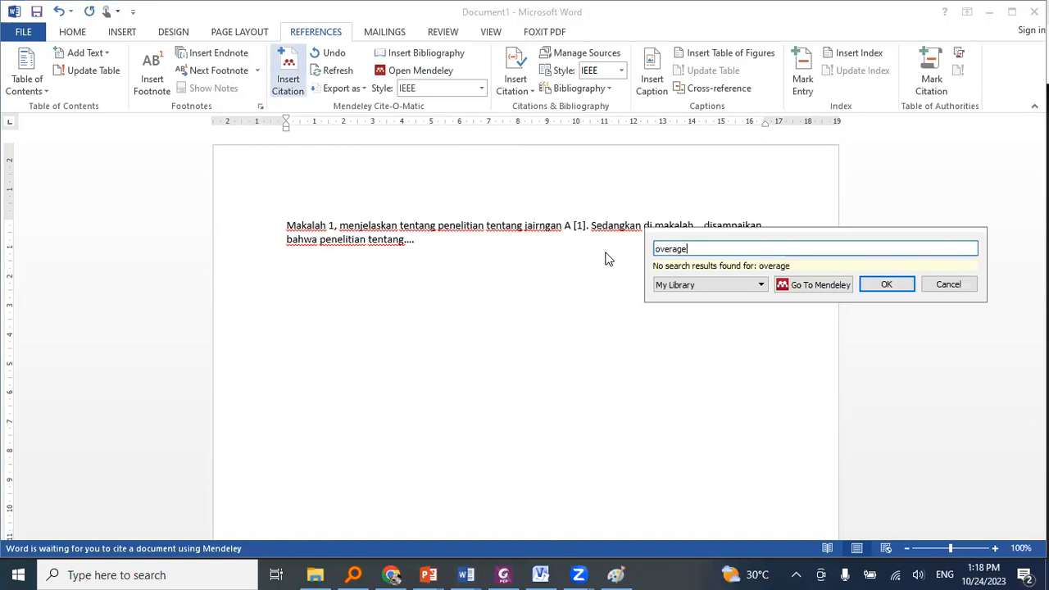
key(ctrl+a)
key(BackSpace)
text(coverag)
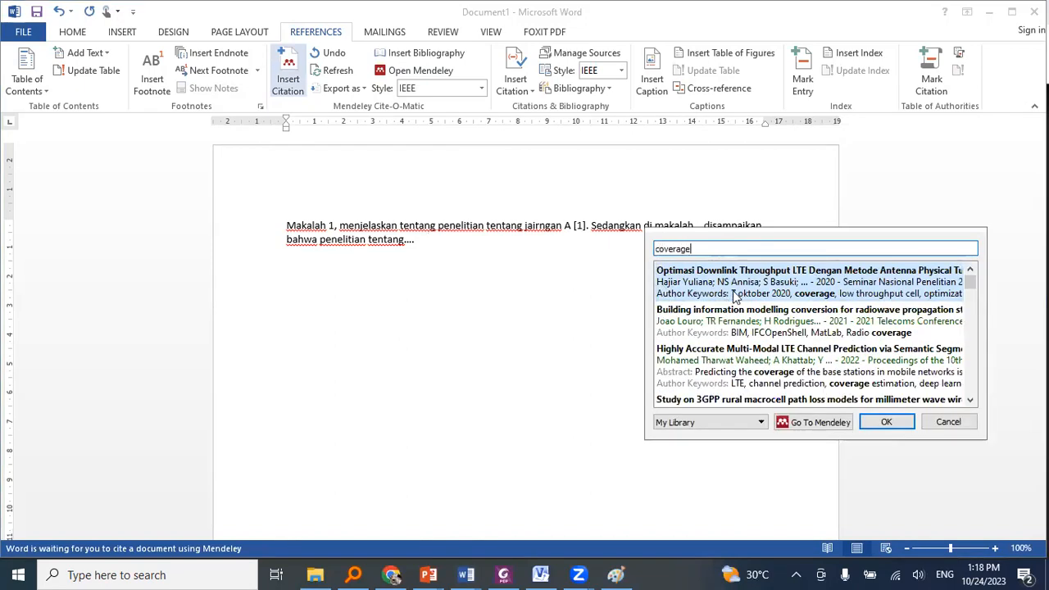
scroll(751, 365, down, 3)
scroll(753, 360, up, 3)
click(791, 283)
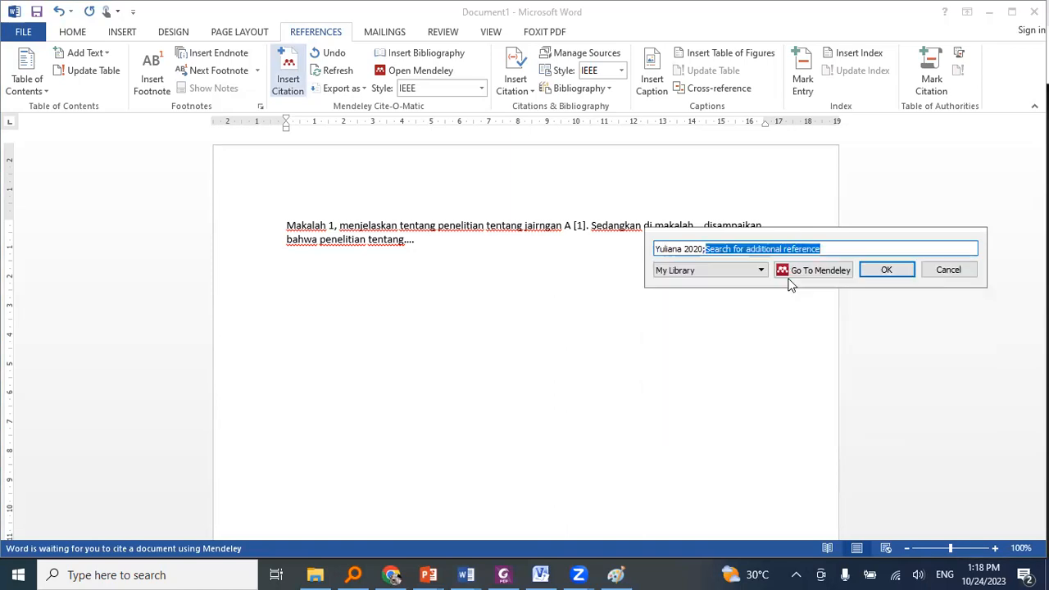
click(889, 270)
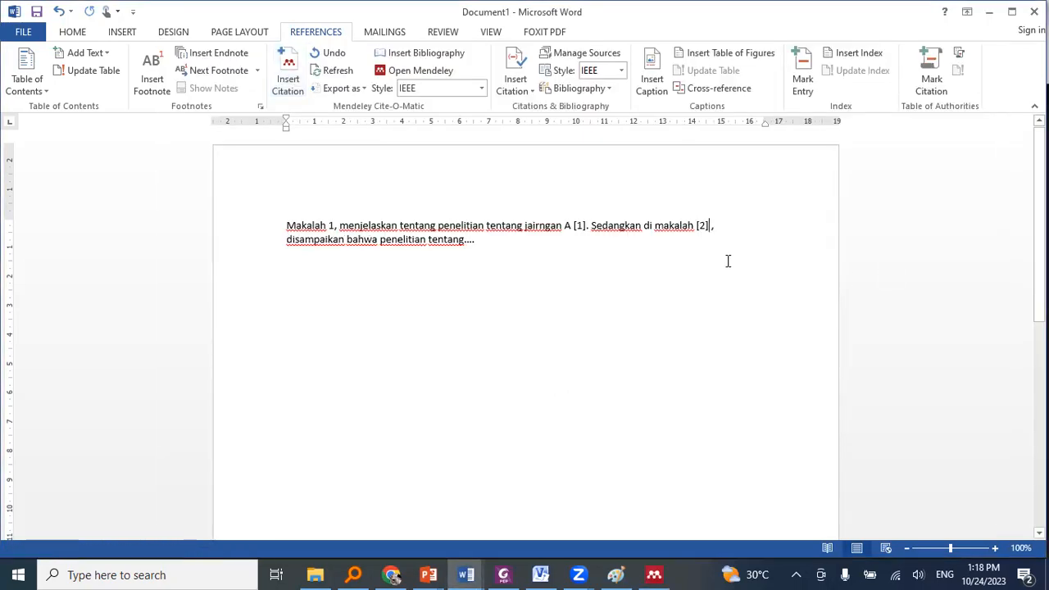
- Add blank lines below the paragraph and insert the Mendeley bibliography there
click(587, 244)
key(Return)
key(Return)
key(Return)
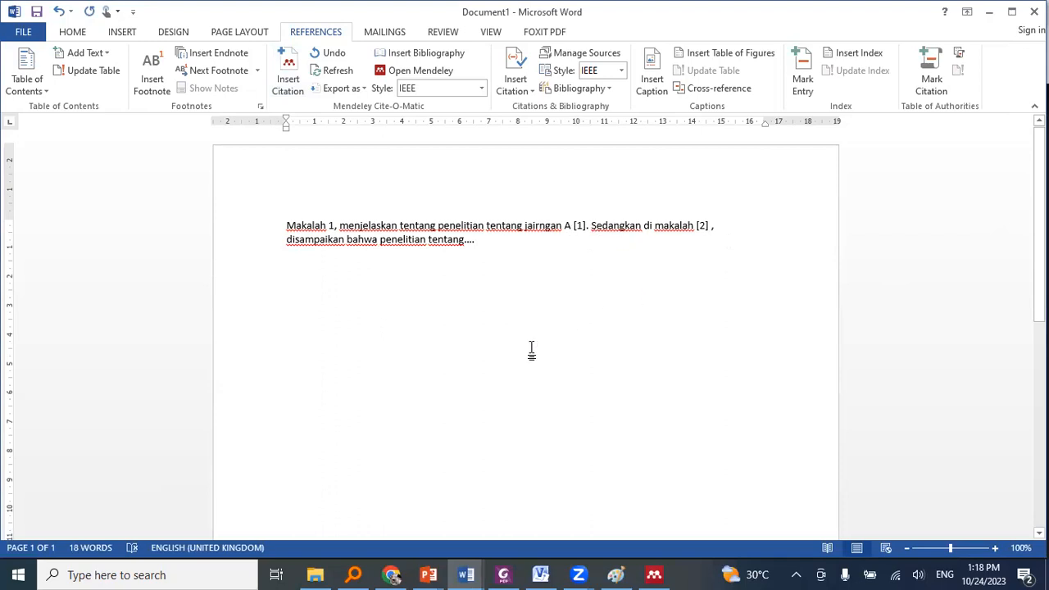
click(435, 54)
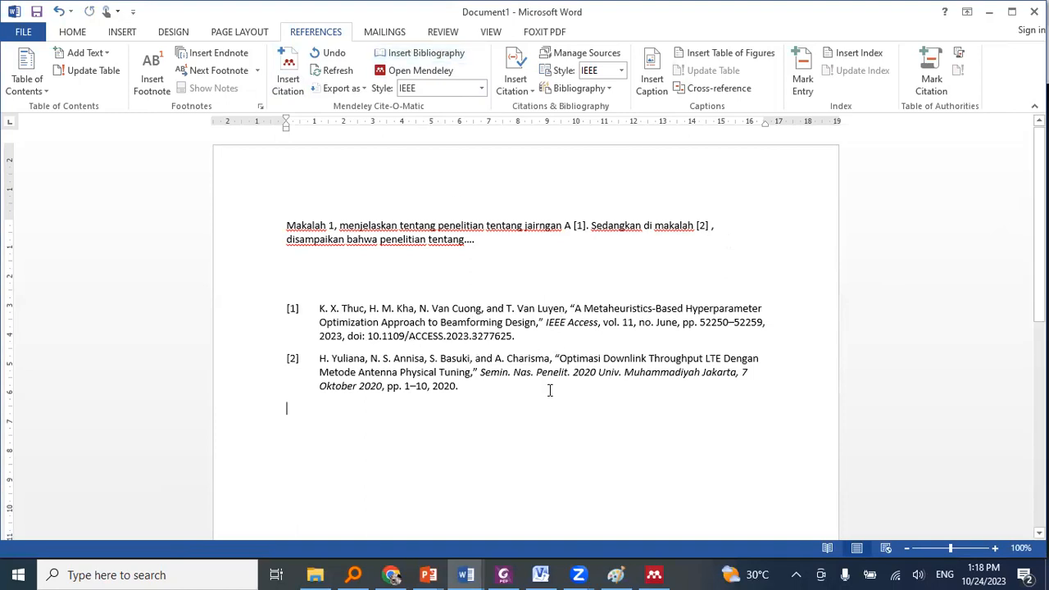
- Insert a Mendeley citation for "Optimasi Downlink Throughput LTE Dengan Metode Antenna Physical Tuning" between "jairngan A" and the existing citation
click(577, 225)
click(572, 226)
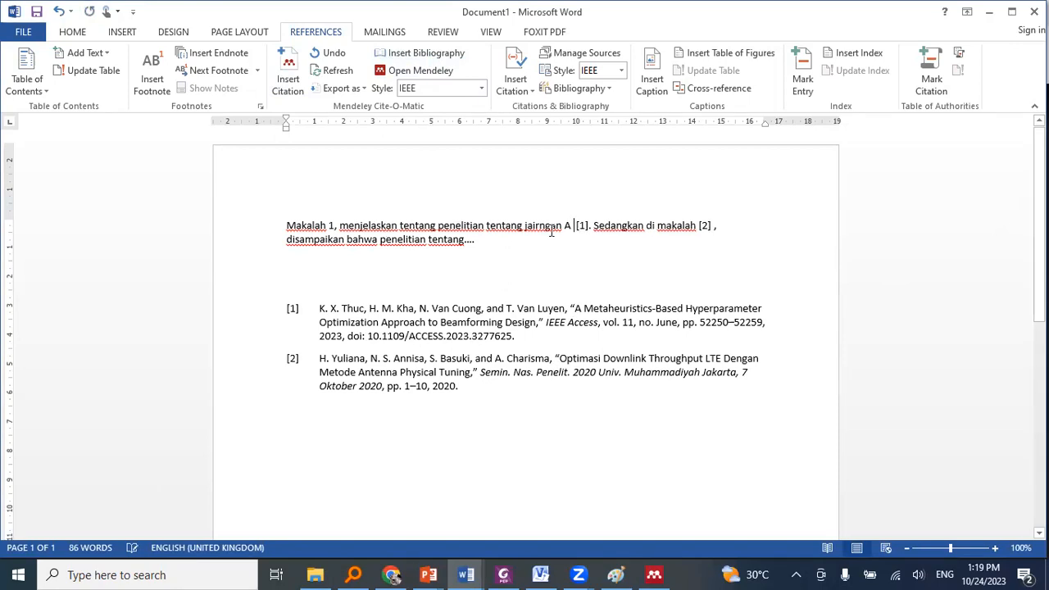
click(468, 374)
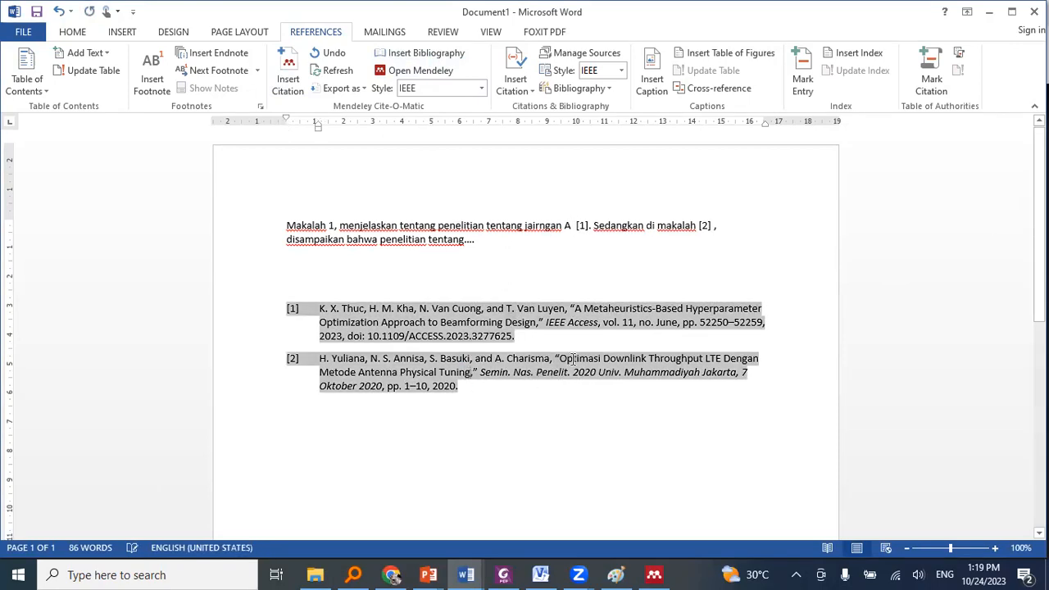
click(572, 225)
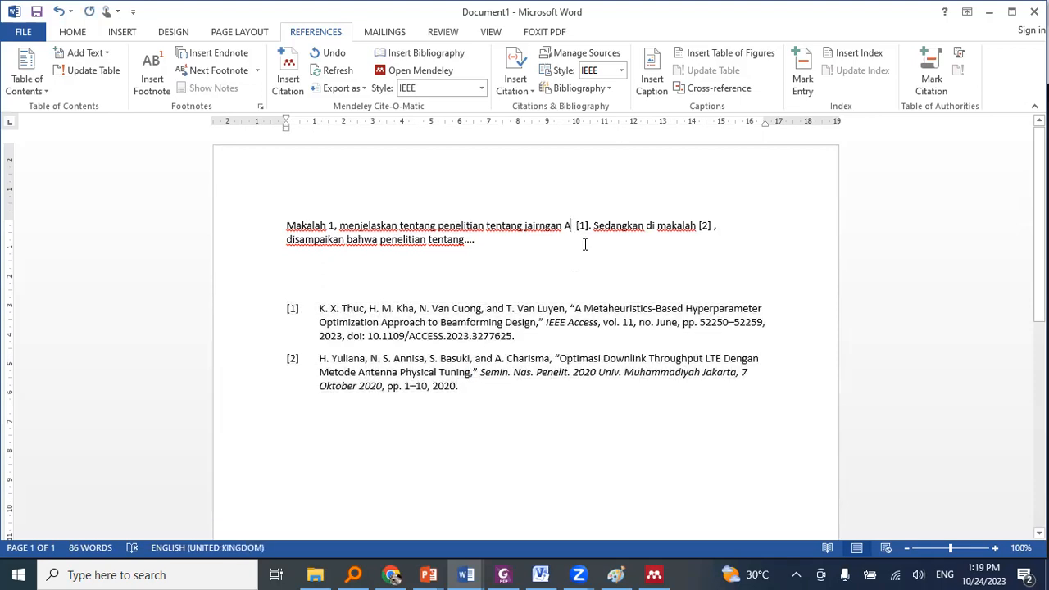
click(287, 77)
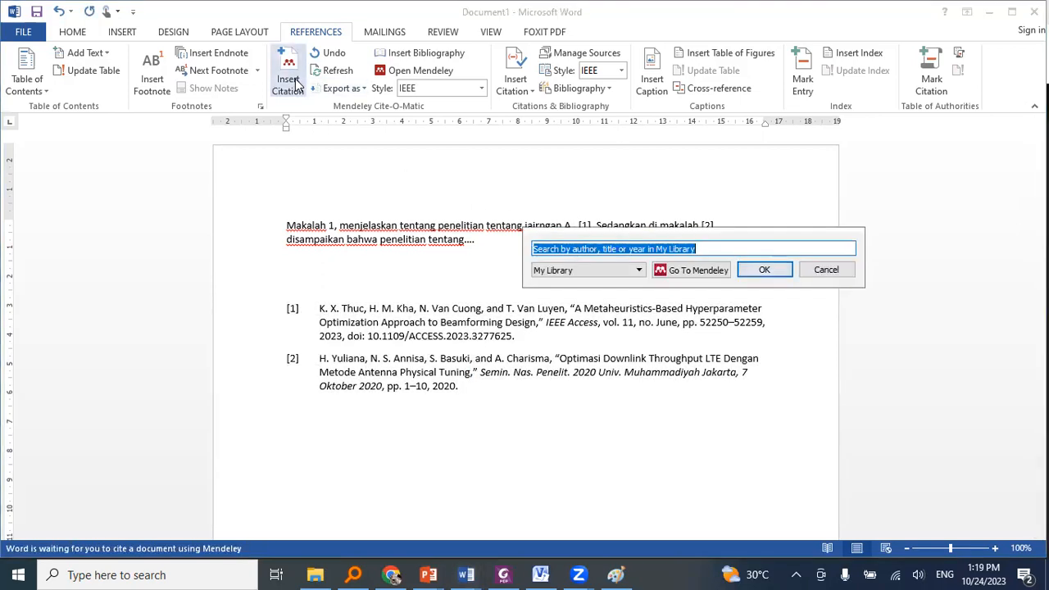
text(covera)
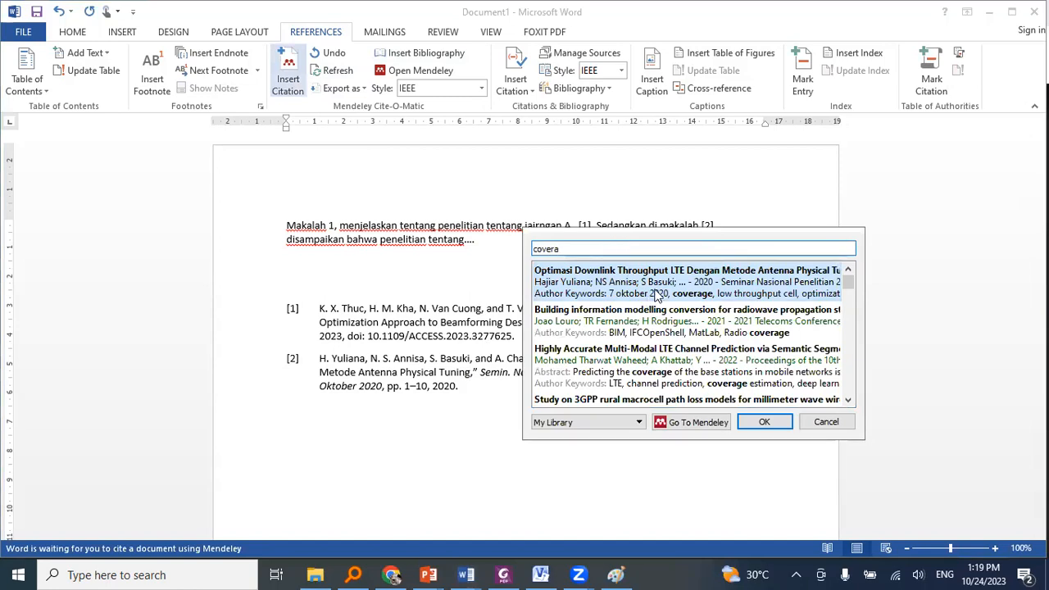
click(656, 294)
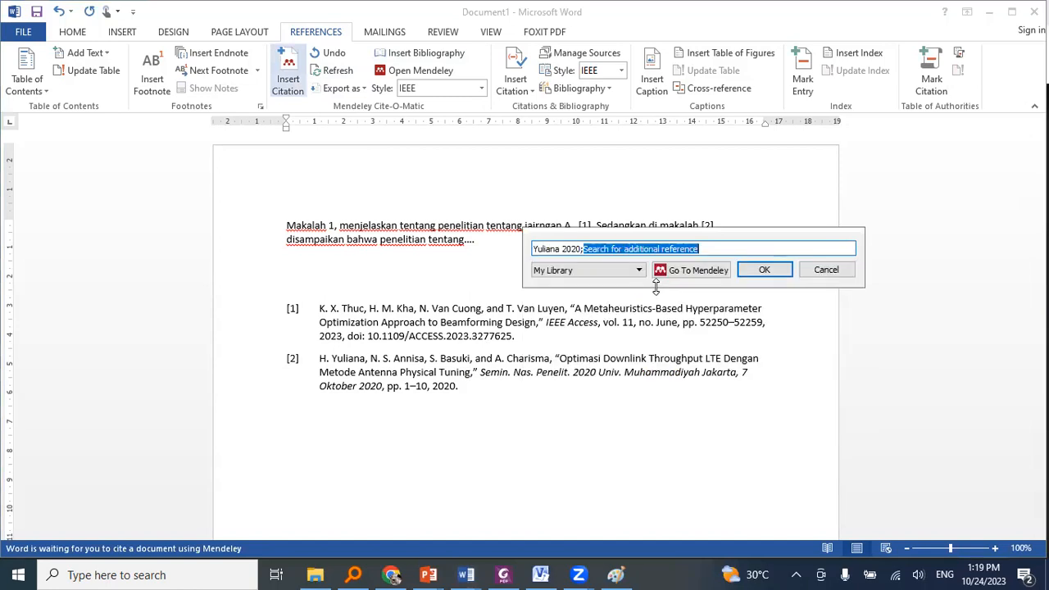
click(761, 270)
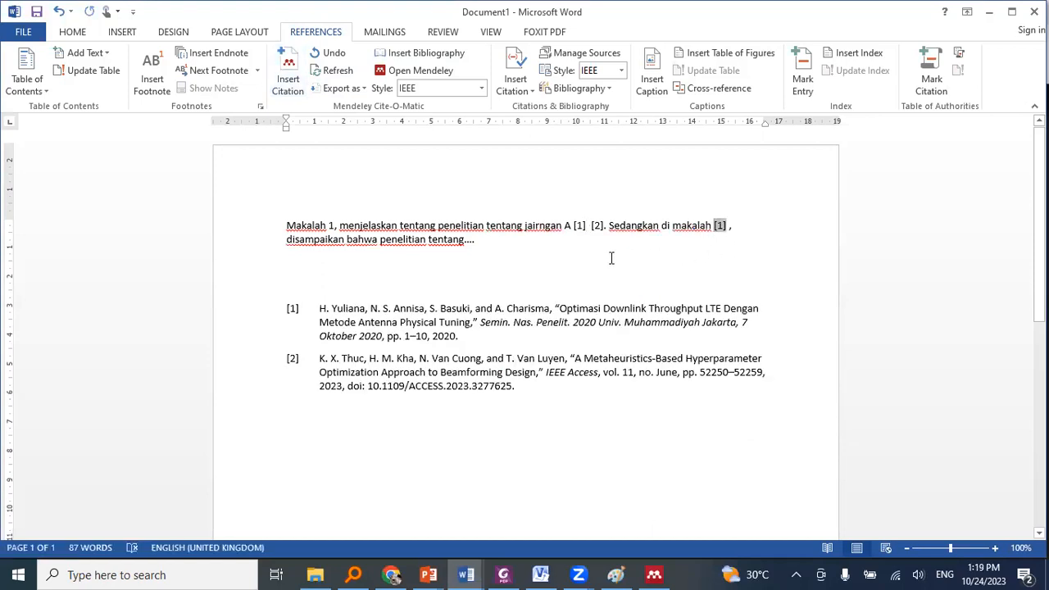
- Delete the citation [2] at the end of the first sentence
click(590, 228)
click(595, 228)
click(585, 228)
key(BackSpace)
key(ctrl+z)
key(BackSpace)
key(BackSpace)
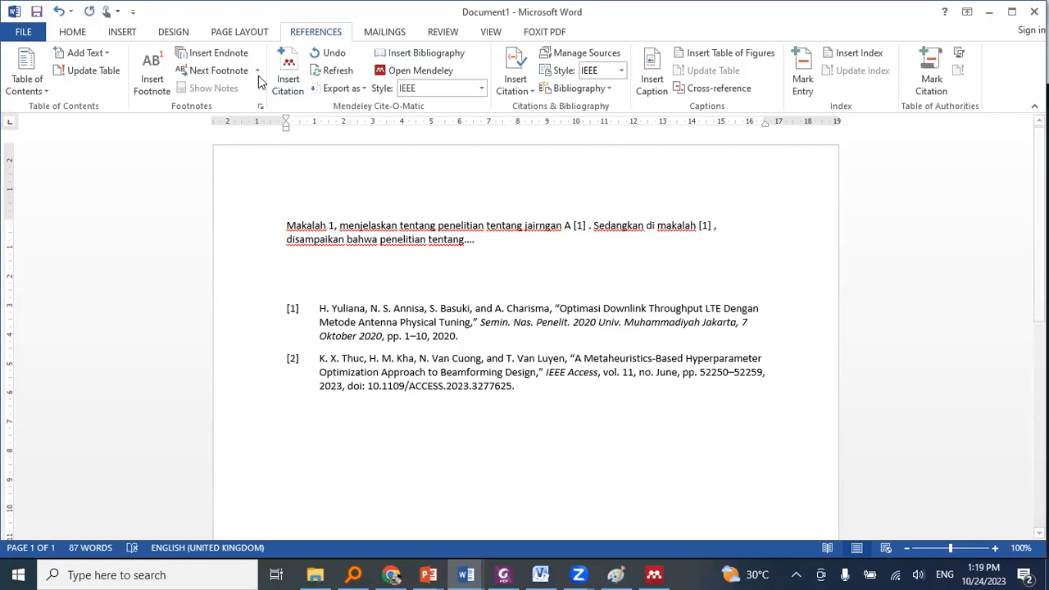
- Search the Mendeley library for "metaheu" and replace the citation after "makalah" with "A Metaheuristics-Based Hyperparameter Optimization Approach to Beamforming Design"
click(287, 75)
text(meu)
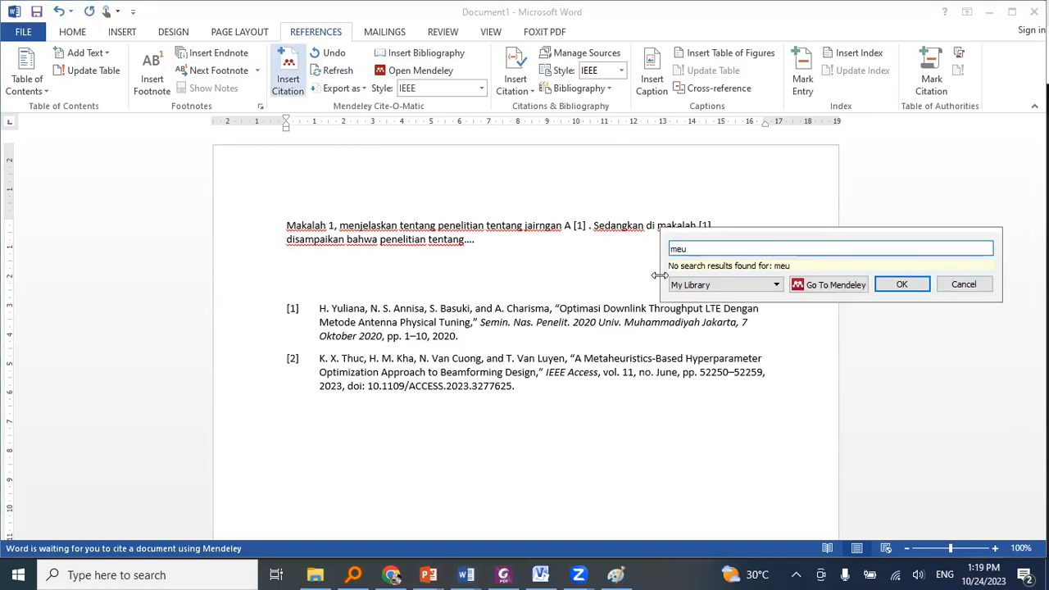
key(BackSpace)
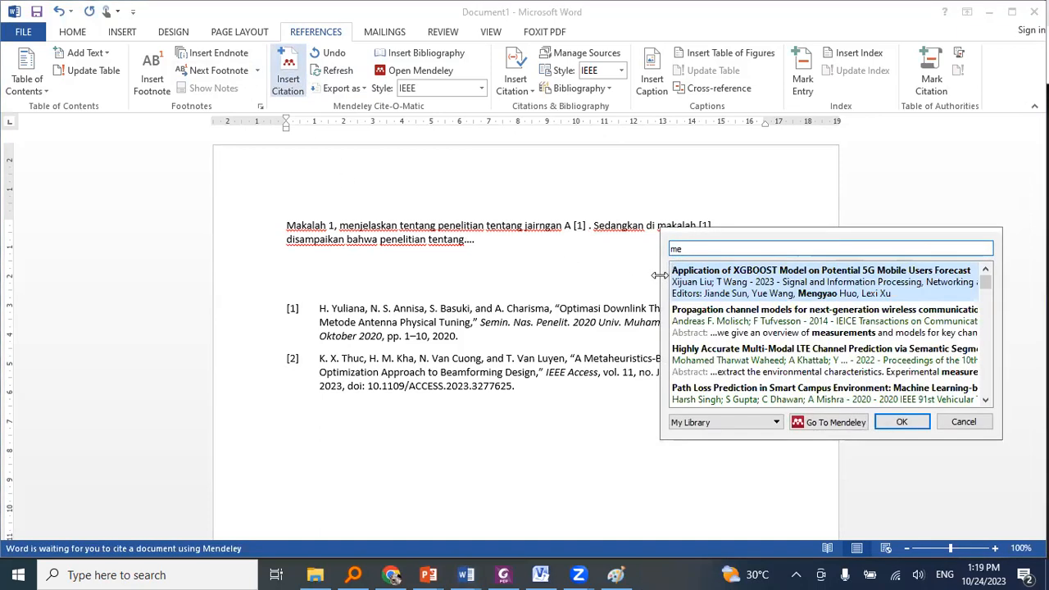
text(taheu)
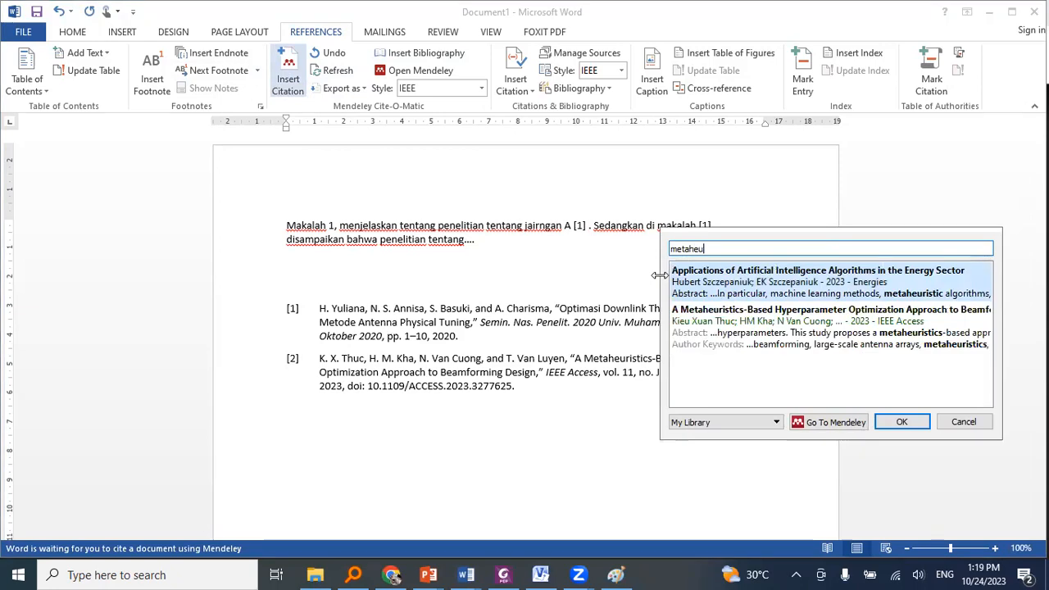
click(779, 323)
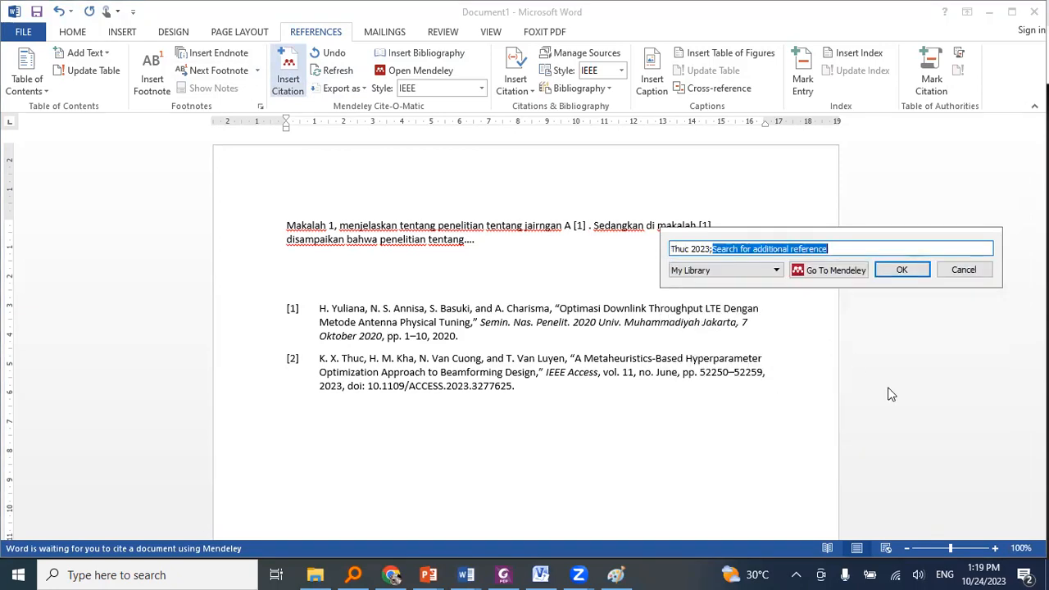
click(901, 270)
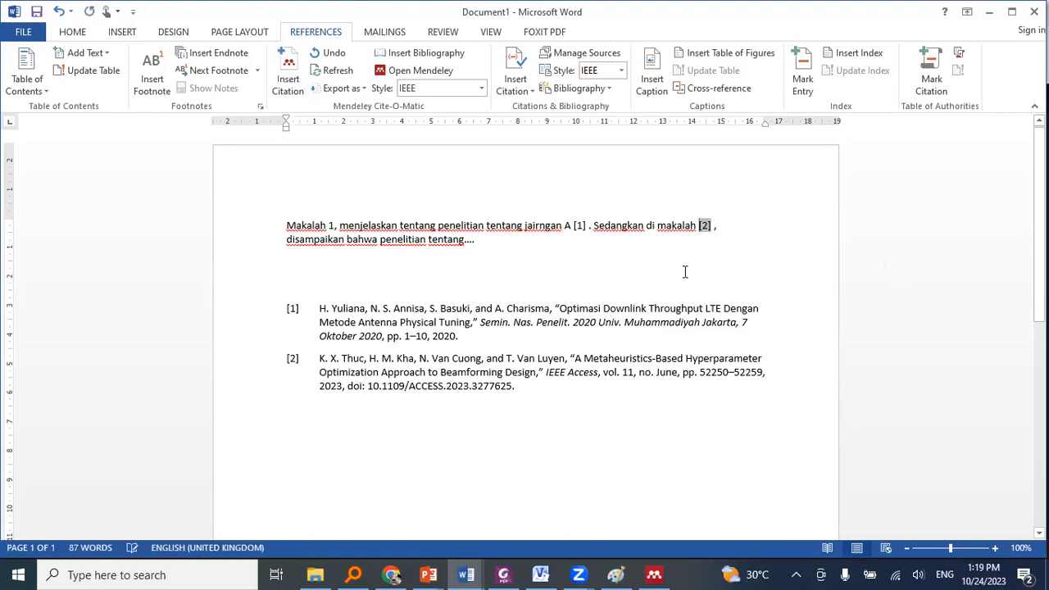
click(628, 311)
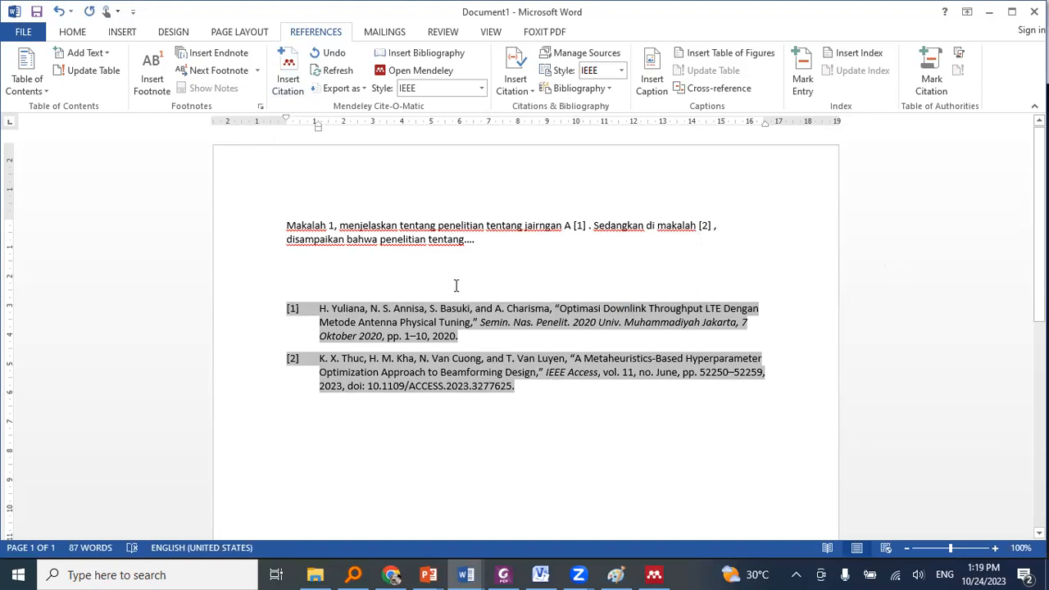
click(486, 239)
click(574, 226)
click(572, 227)
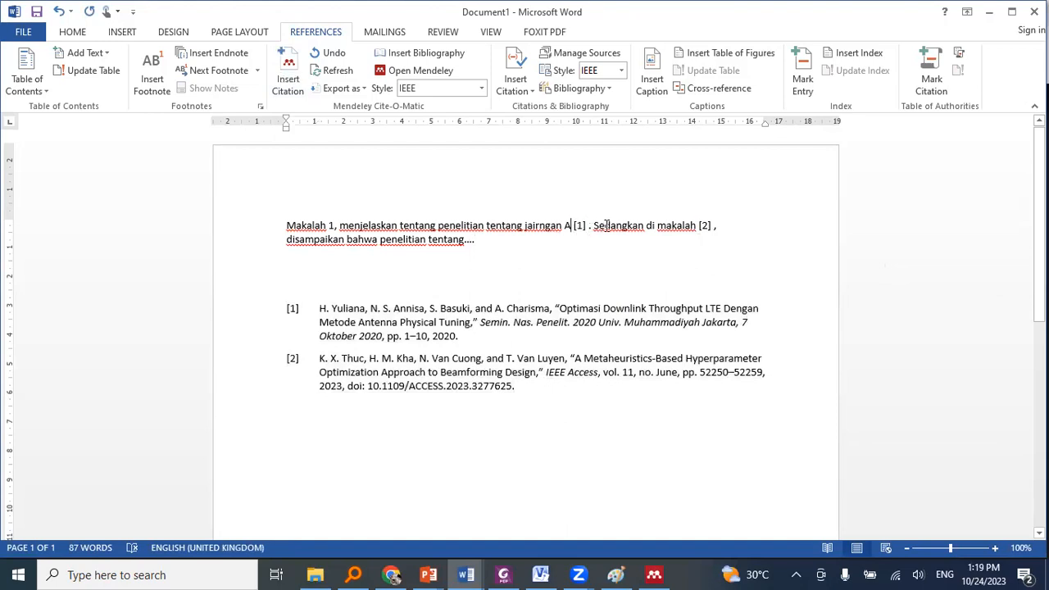
click(578, 227)
click(420, 287)
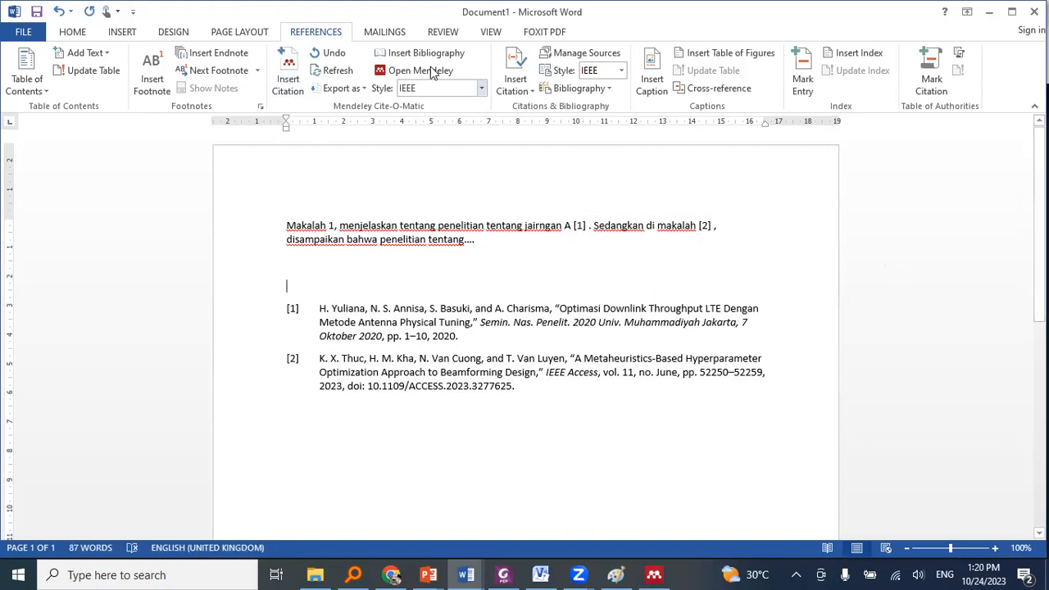
- Refresh the Mendeley citations and bibliography in the document
click(428, 322)
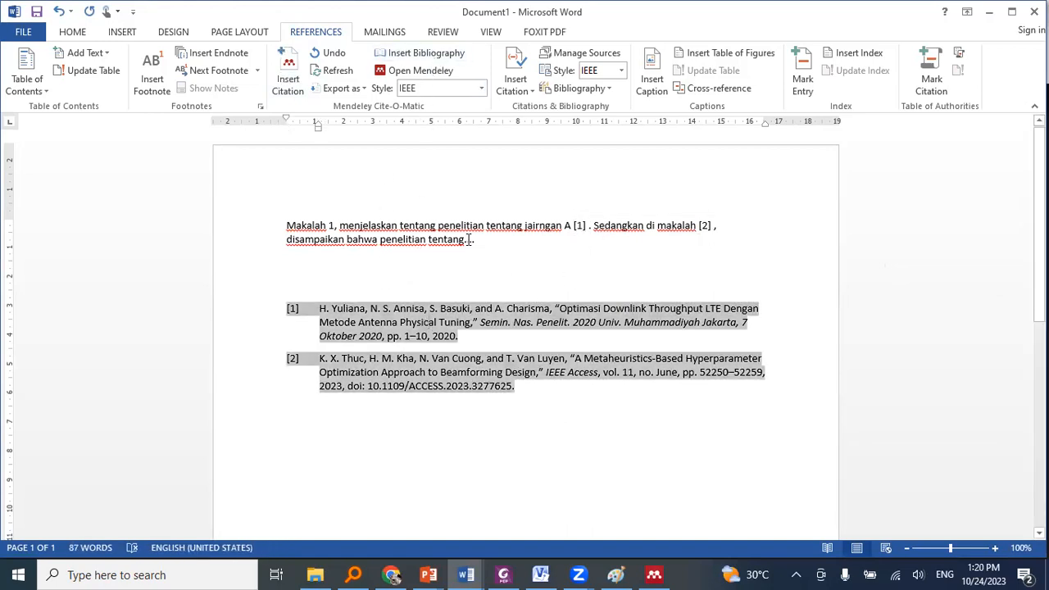
click(337, 71)
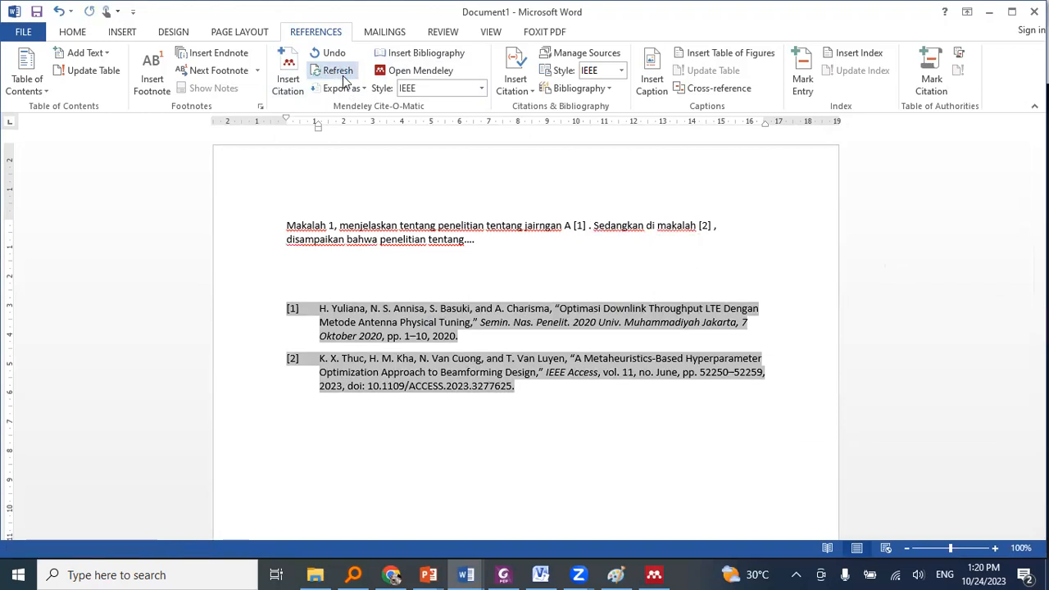
click(508, 260)
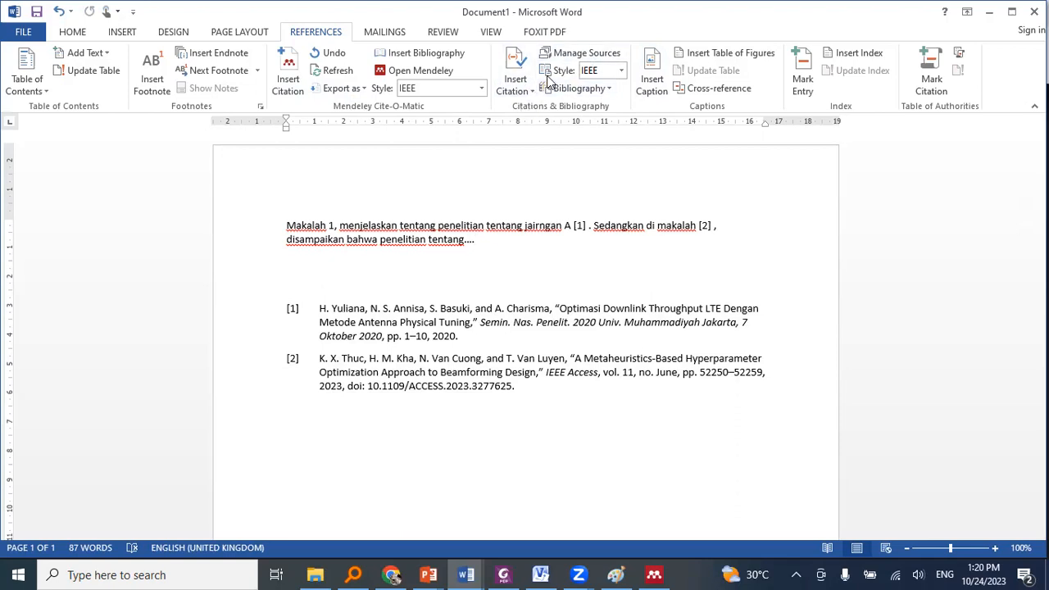
click(579, 224)
click(571, 225)
click(698, 226)
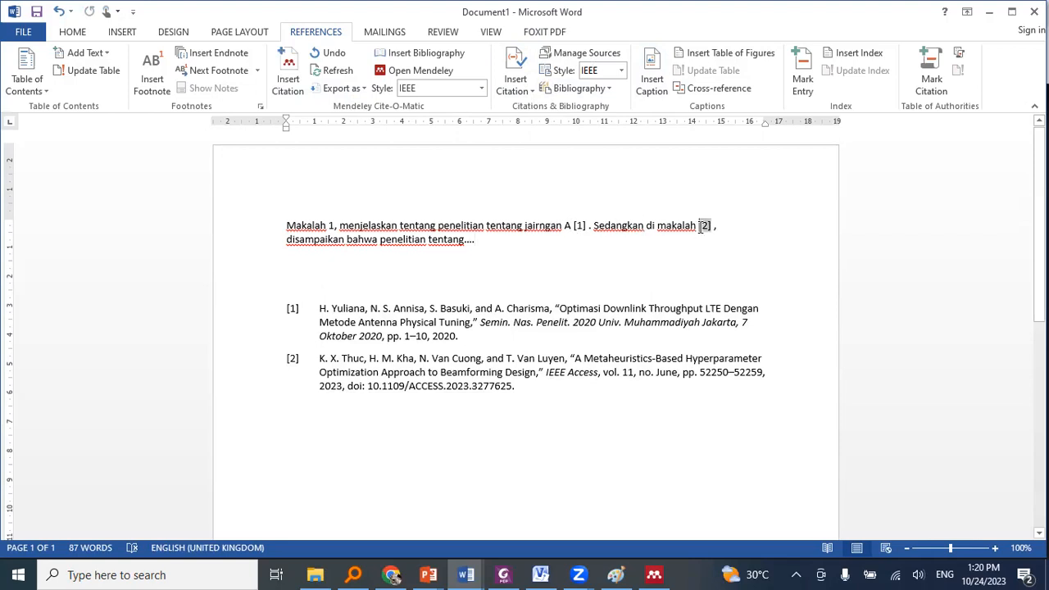
click(571, 320)
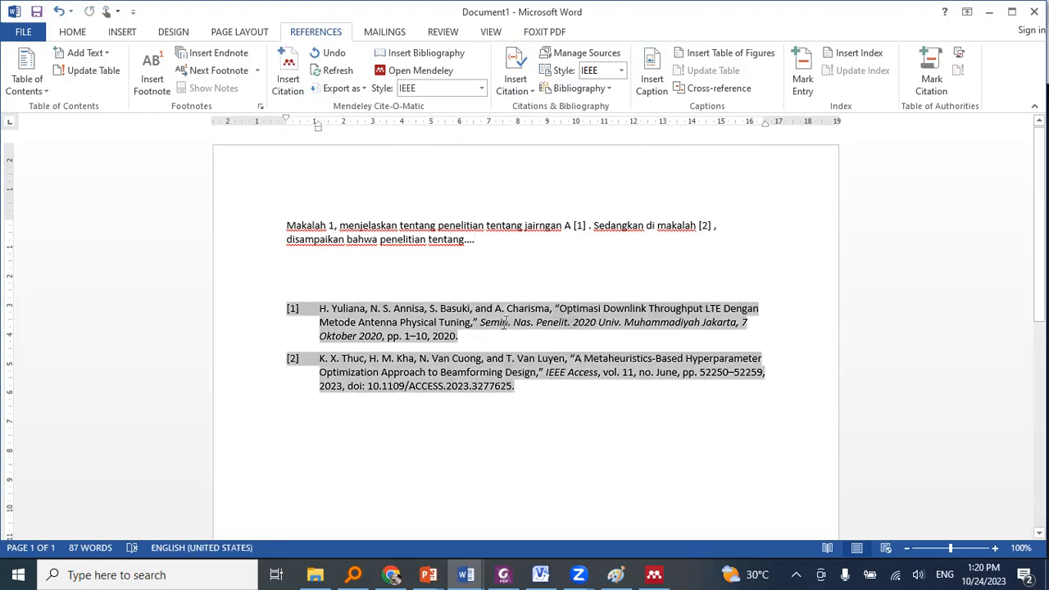
- Switch to the 4G new site planning report, look through its sources in the Source Manager, and return to Document1
click(465, 575)
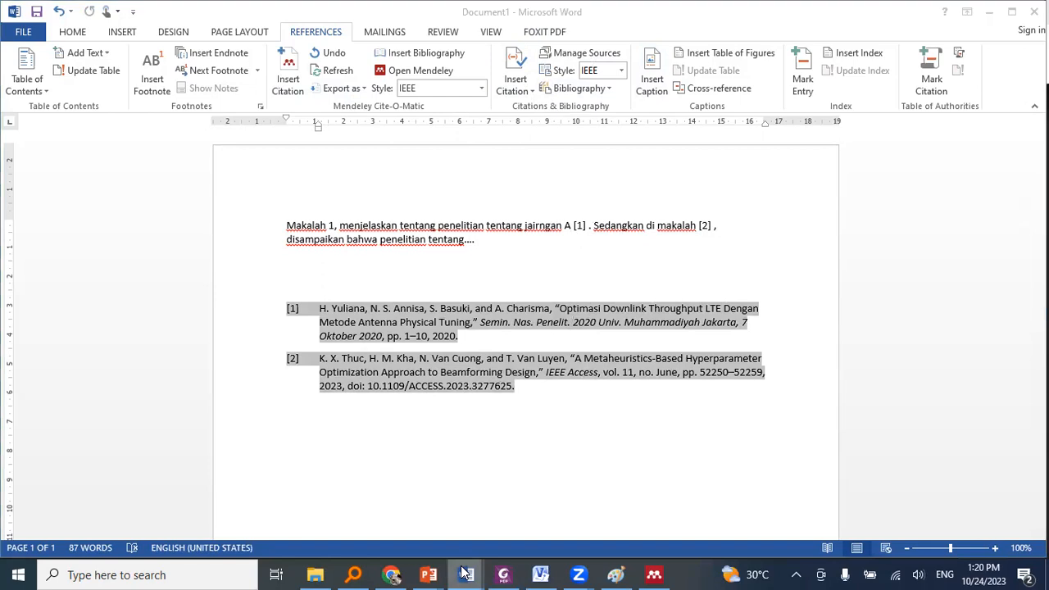
click(504, 538)
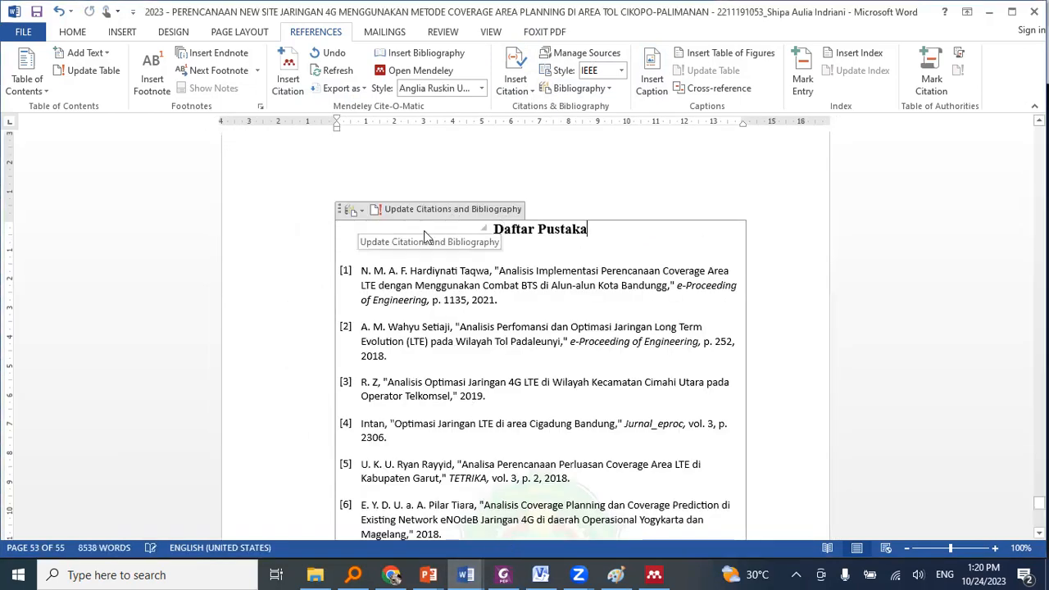
click(582, 52)
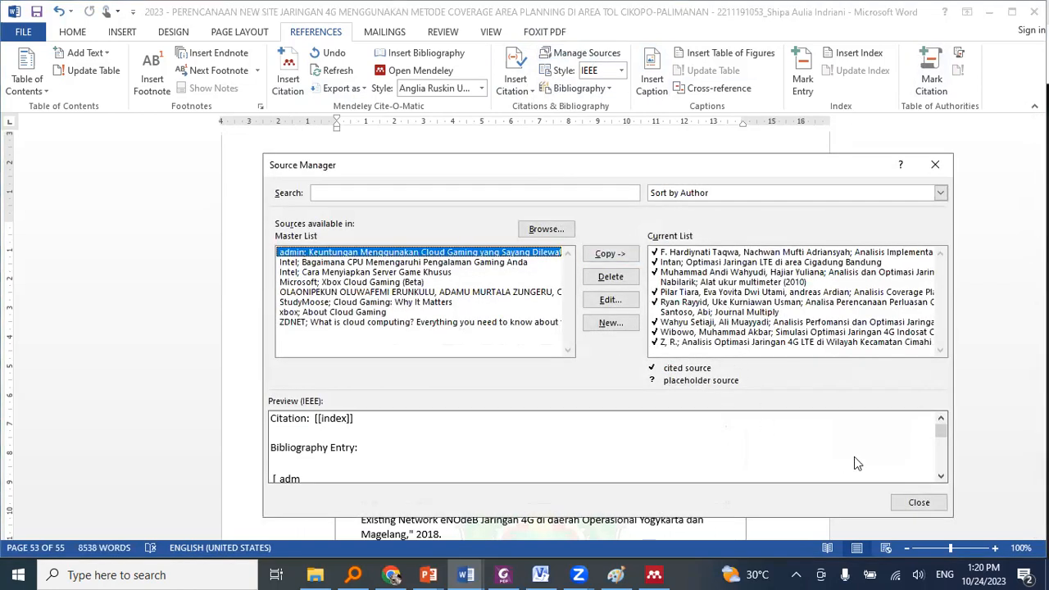
click(919, 503)
click(990, 13)
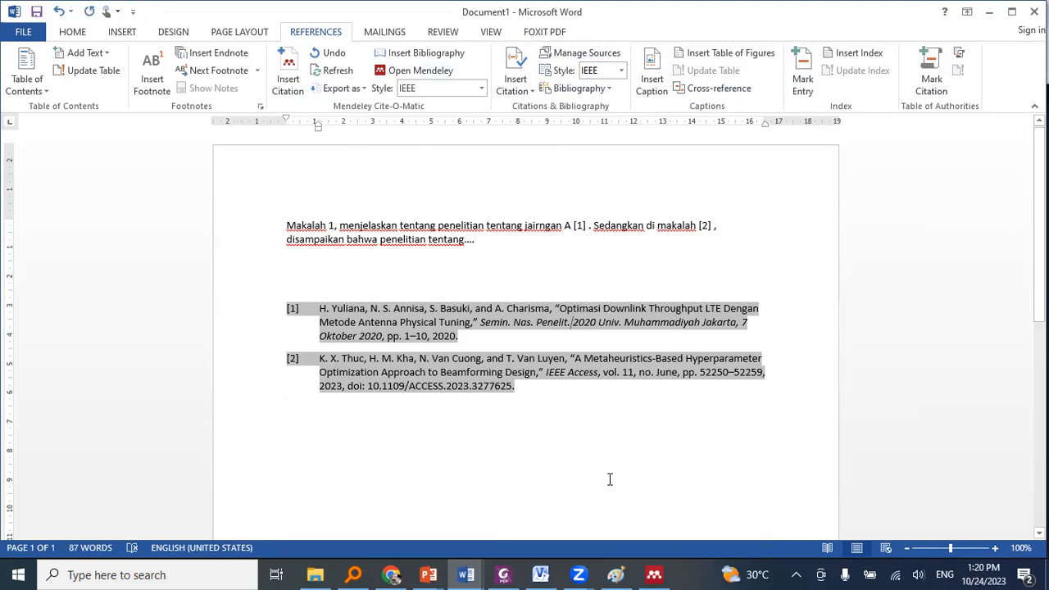
drag(444, 334, 308, 310)
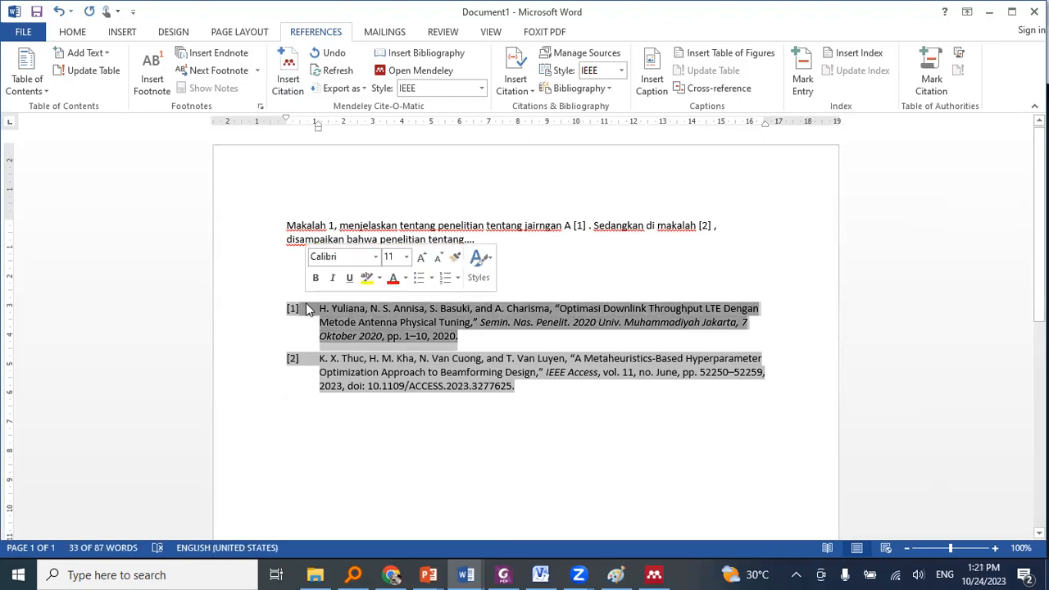
click(356, 226)
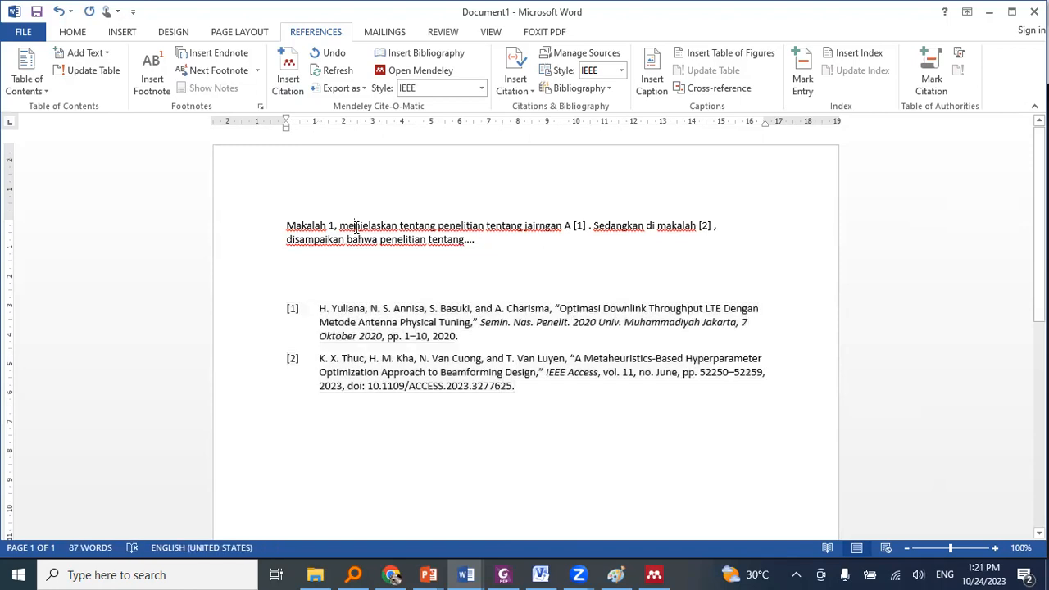